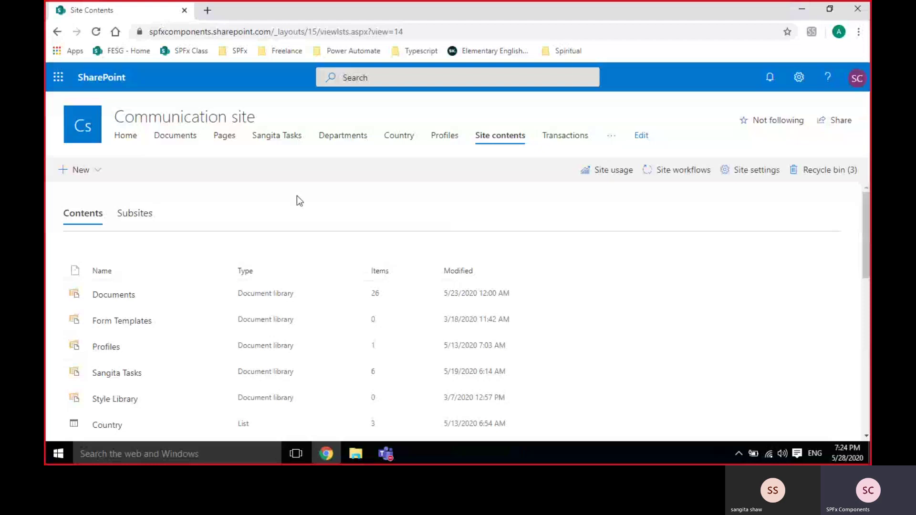
Go to the benzindia site's SitePages address, spfxcomponents.sharepoint.com/sites/benzindia/SitePages/
{"action": "left_click_drag", "start_coordinate": [272, 32], "coordinate": [512, 35]}
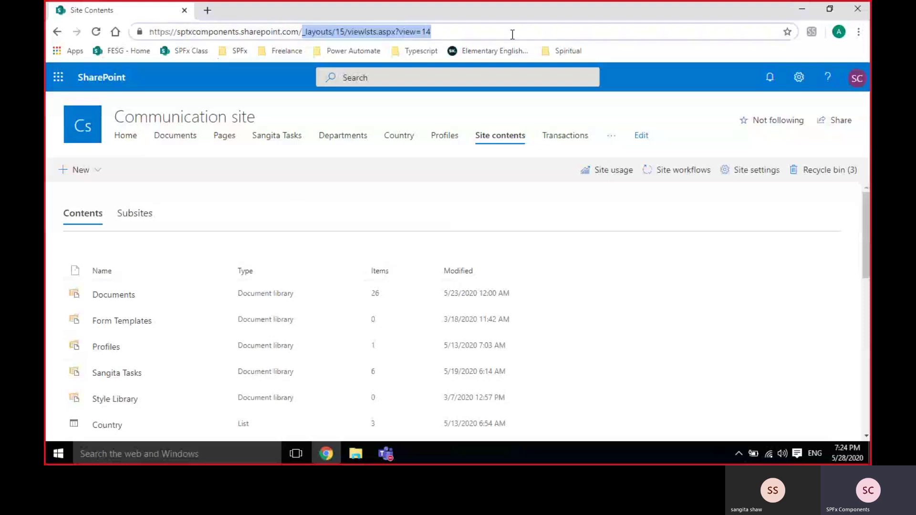
{"action": "type", "text": "sites"}
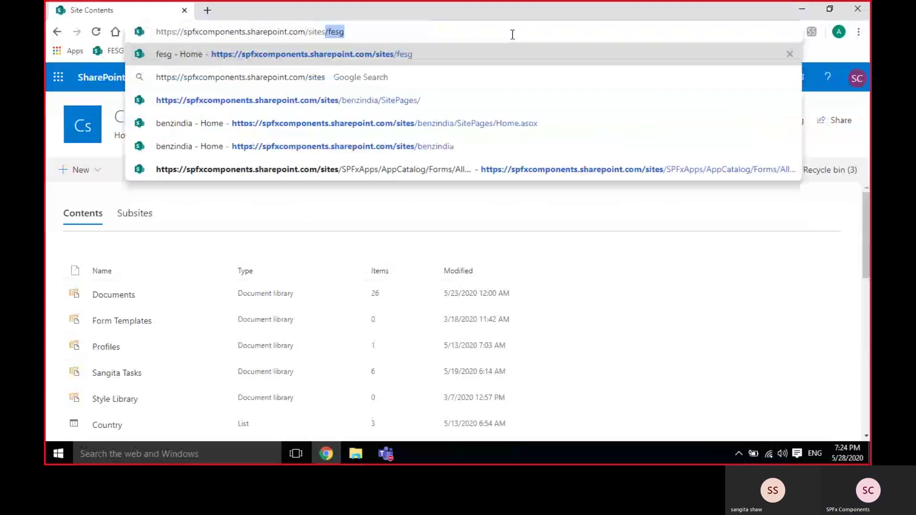
{"action": "type", "text": "/be"}
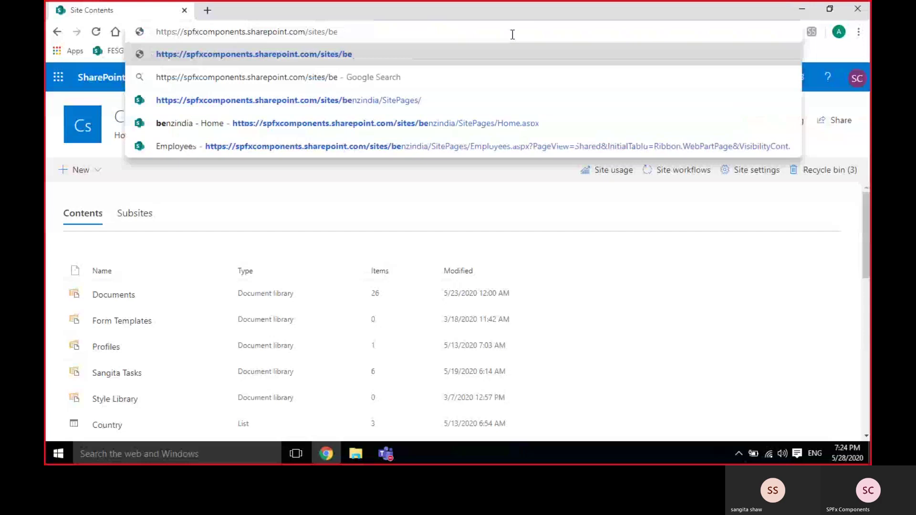
{"action": "key", "text": "Down"}
{"action": "key", "text": "Down"}
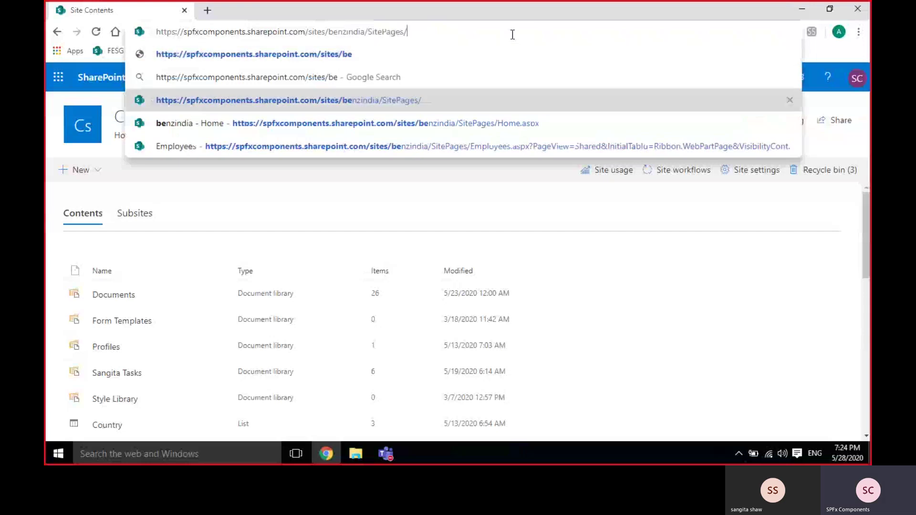
{"action": "key", "text": "Return"}
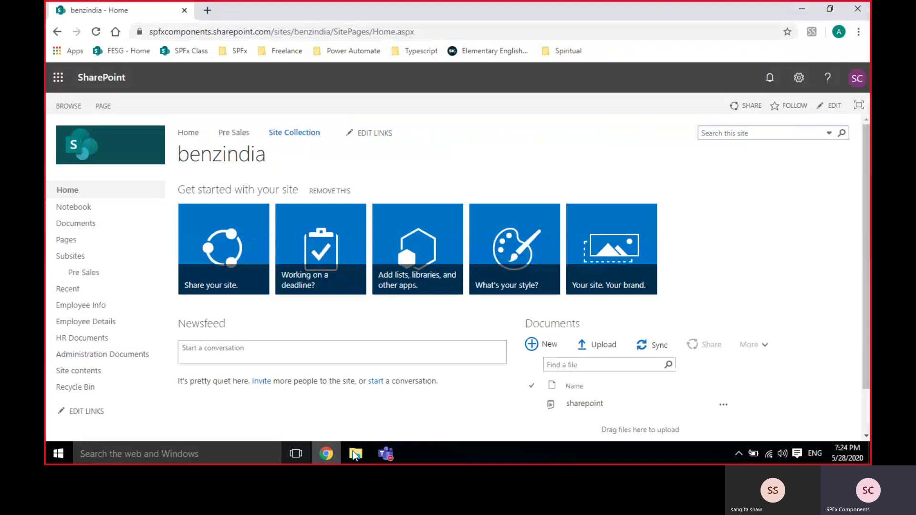
Open Notepad, note "top navigation" and "managed metadata" with a blank line between them, and minimize it
{"action": "key", "text": "super+r"}
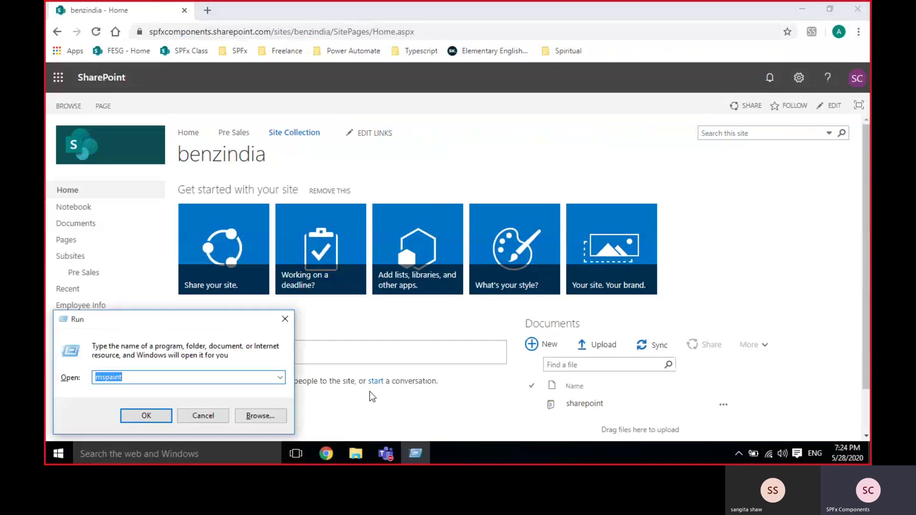
{"action": "key", "text": "Return"}
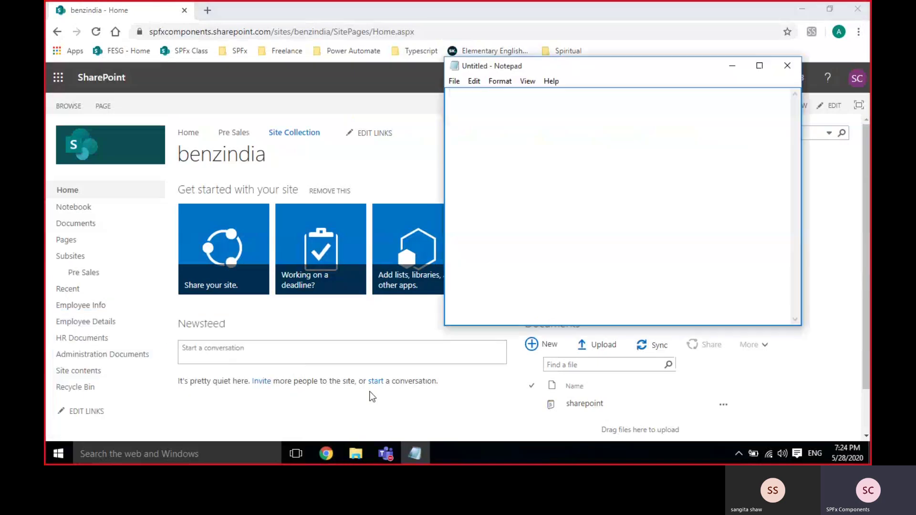
{"action": "type", "text": "top navigation"}
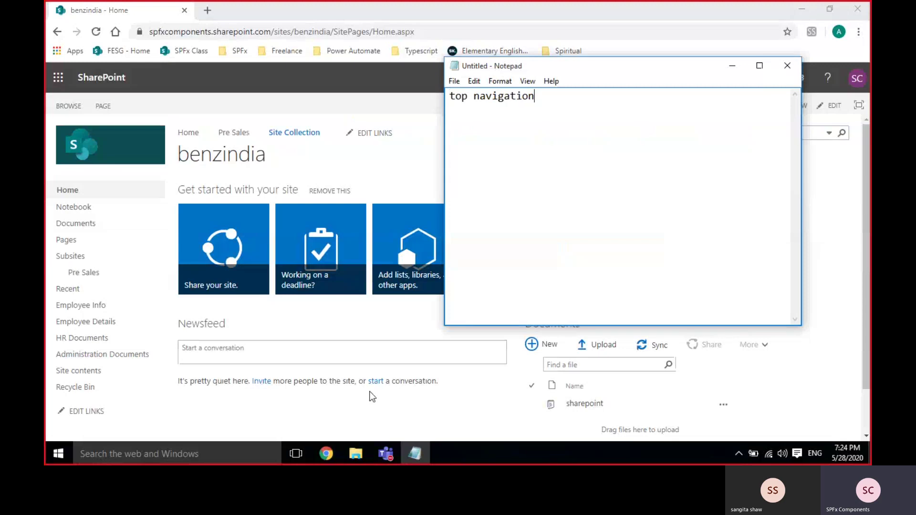
{"action": "key", "text": "Return"}
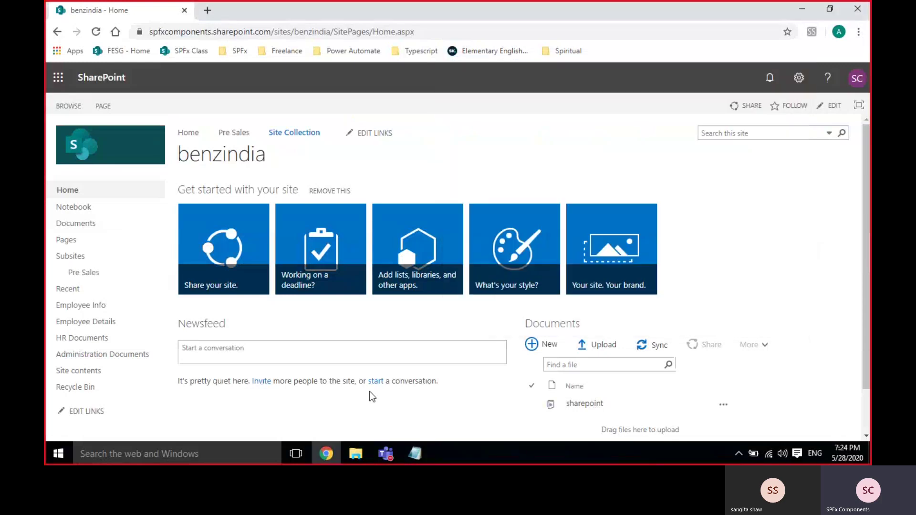
{"action": "type", "text": "managed"}
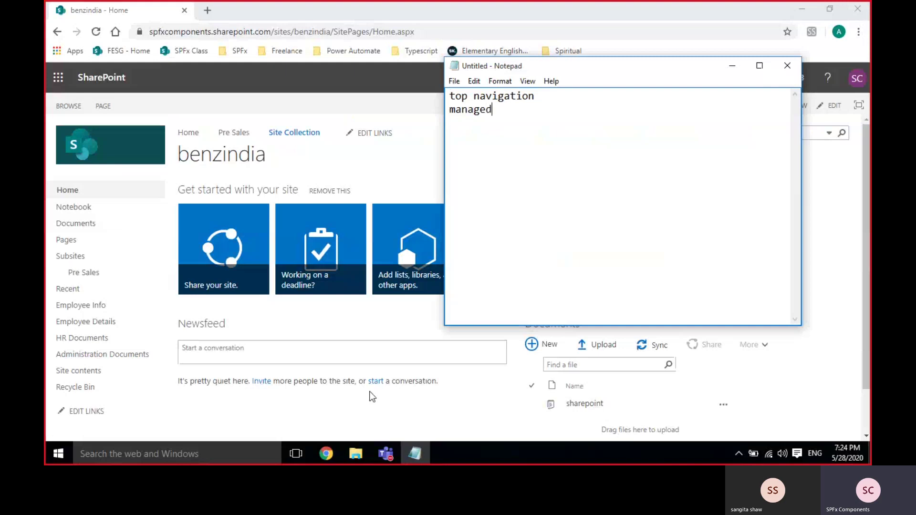
{"action": "type", "text": " metadata"}
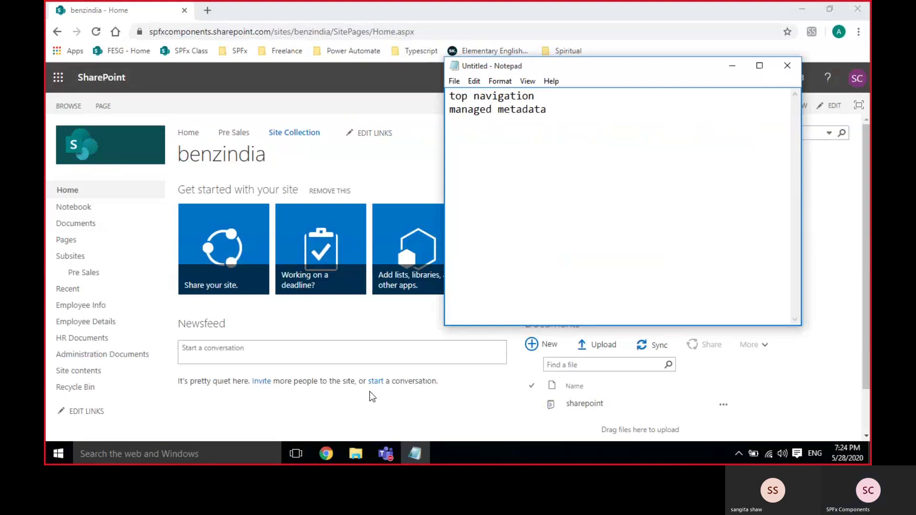
{"action": "left_click", "coordinate": [537, 96]}
{"action": "key", "text": "Return"}
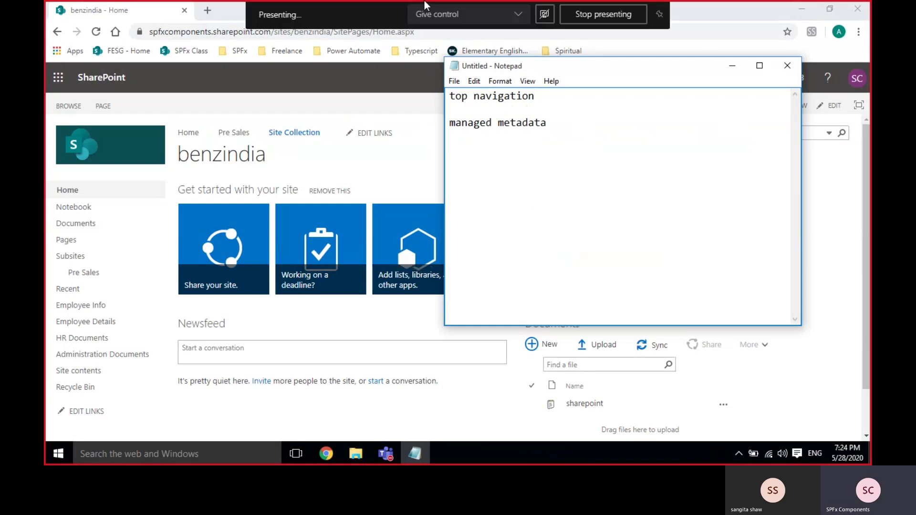
{"action": "left_click", "coordinate": [732, 68]}
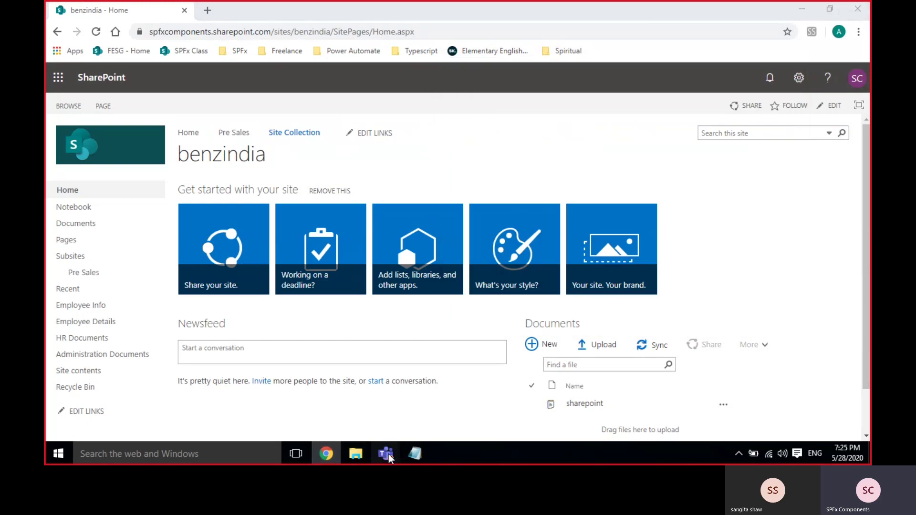
Bring up the SharePoint Training call in Microsoft Teams and toggle the microphone between muted and unmuted, ending unmuted
{"action": "mouse_move", "coordinate": [388, 453]}
{"action": "left_click", "coordinate": [451, 382]}
{"action": "left_click", "coordinate": [768, 416]}
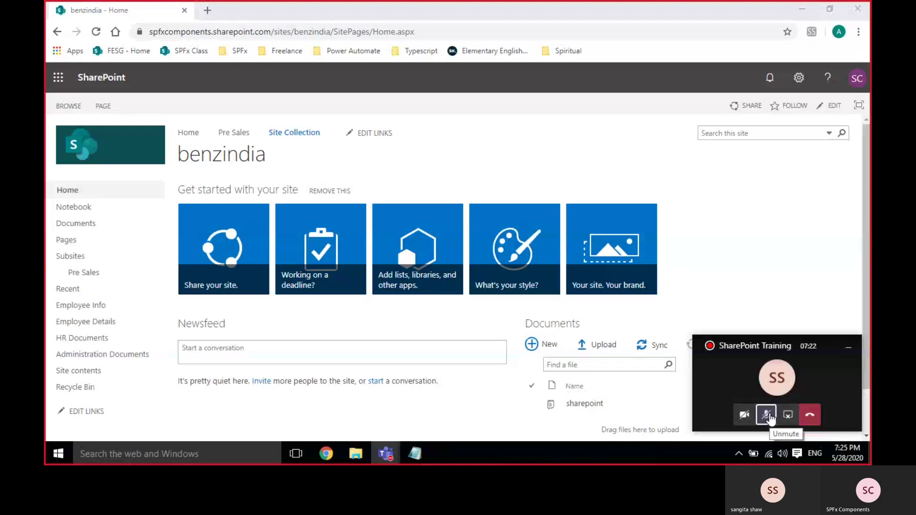
{"action": "left_click", "coordinate": [766, 415]}
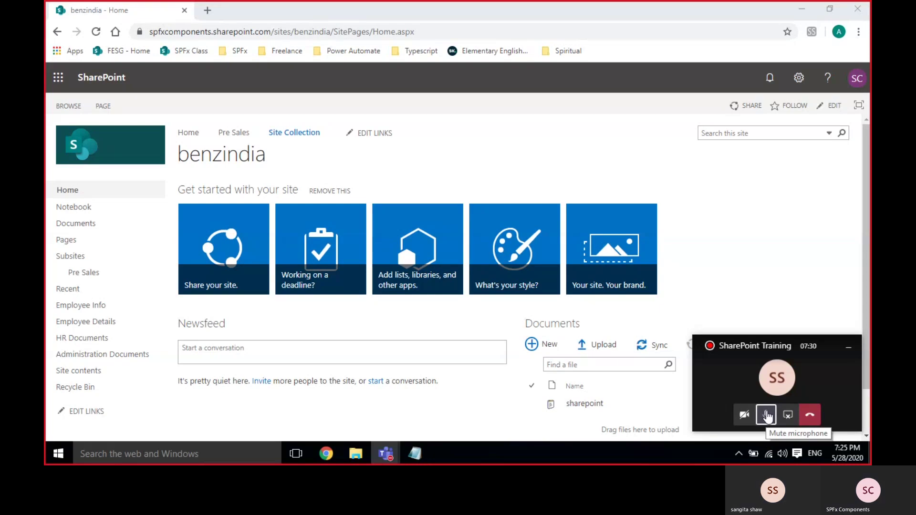
{"action": "left_click", "coordinate": [766, 417]}
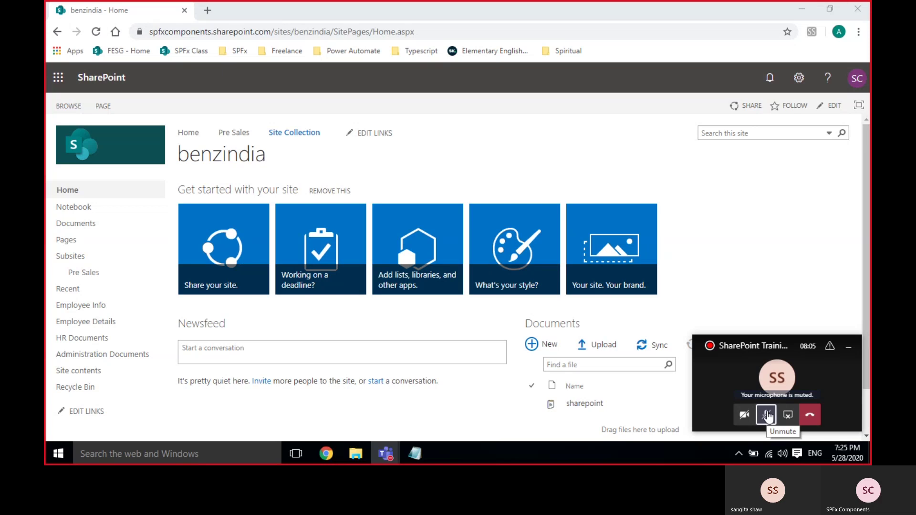
{"action": "left_click", "coordinate": [766, 414]}
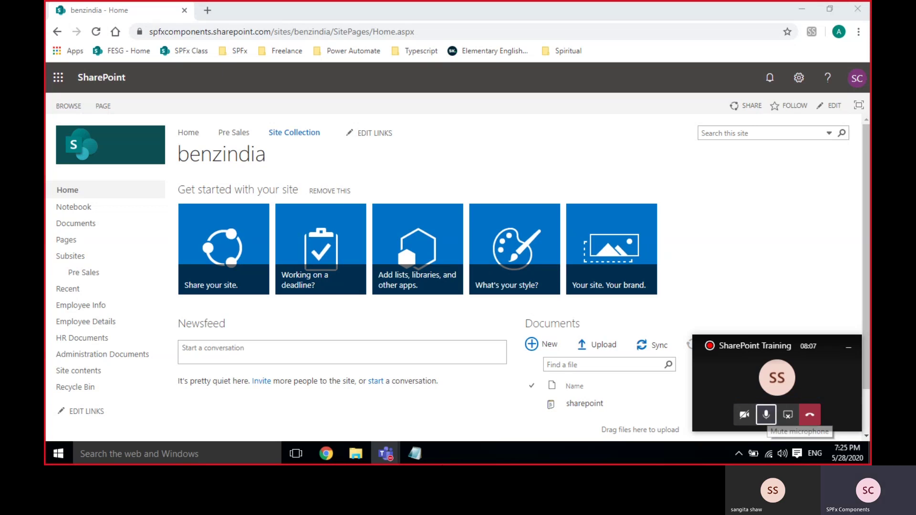
Minimize the meeting call window and review the Notepad topic list alongside the benzindia home page
{"action": "left_click", "coordinate": [411, 451]}
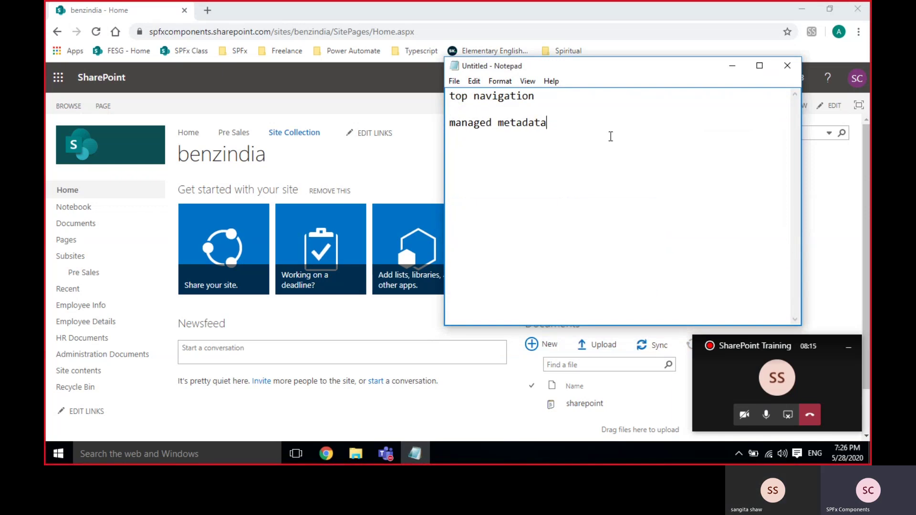
{"action": "left_click", "coordinate": [850, 351]}
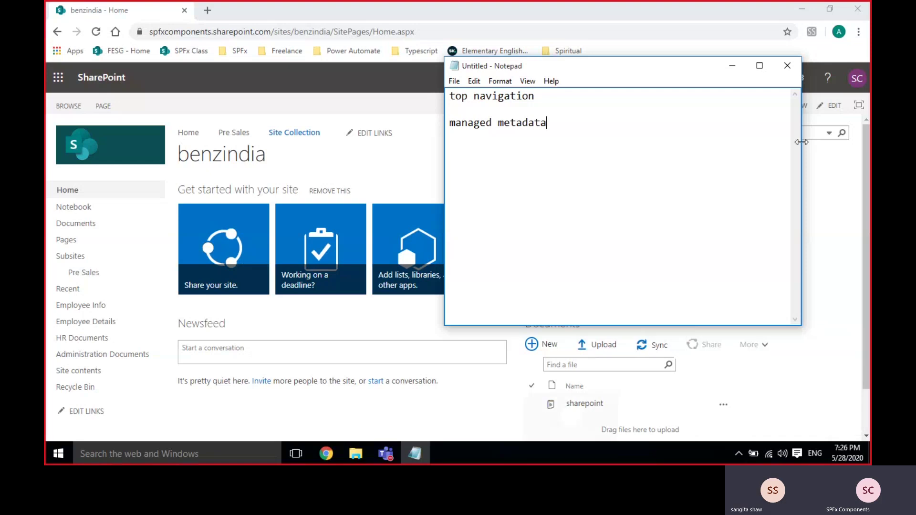
{"action": "left_click", "coordinate": [729, 67]}
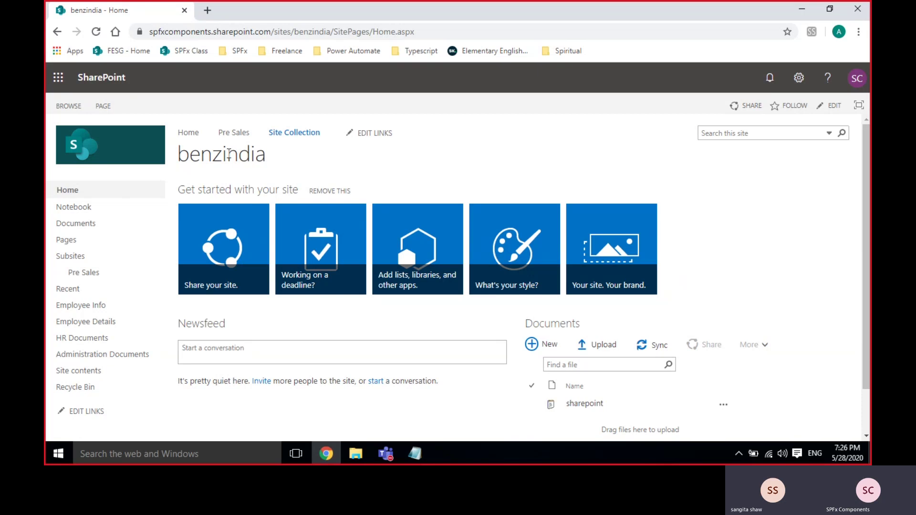
{"action": "double_click", "coordinate": [245, 155]}
{"action": "left_click", "coordinate": [228, 139]}
{"action": "left_click", "coordinate": [420, 453]}
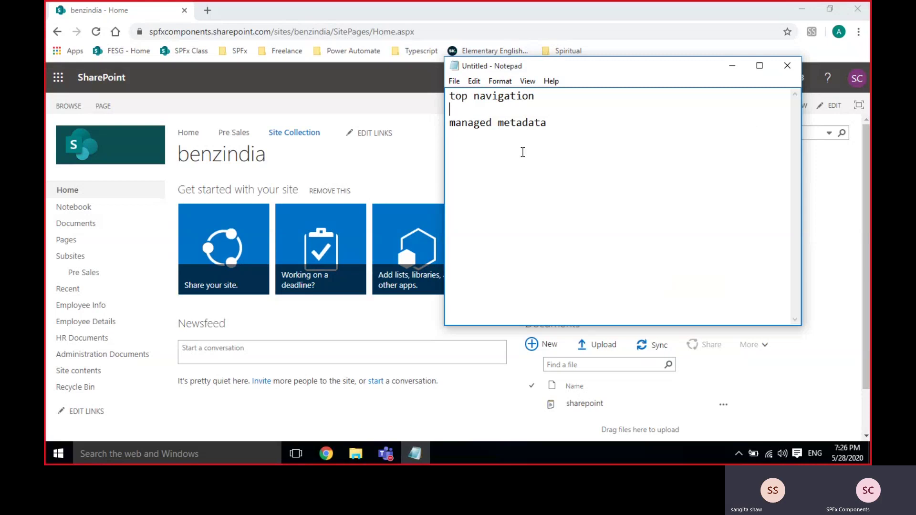
{"action": "left_click", "coordinate": [561, 135]}
{"action": "left_click", "coordinate": [738, 65]}
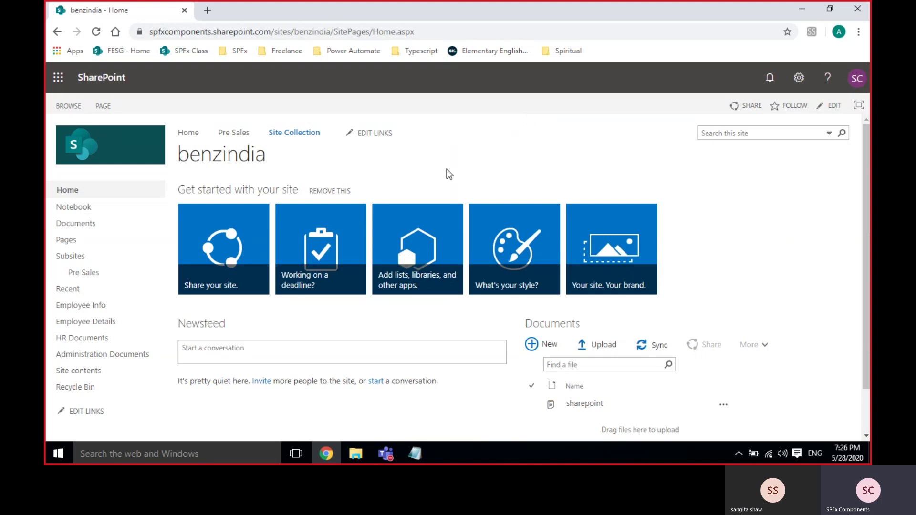
Look at the additional meeting options in Microsoft Teams, then return to the benzindia home page with its settings pane closed
{"action": "left_click", "coordinate": [806, 84]}
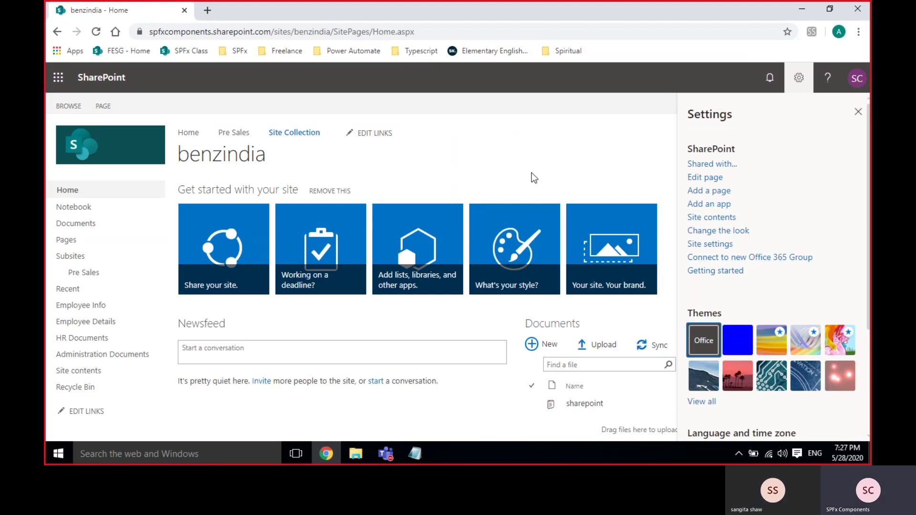
{"action": "left_click", "coordinate": [380, 456]}
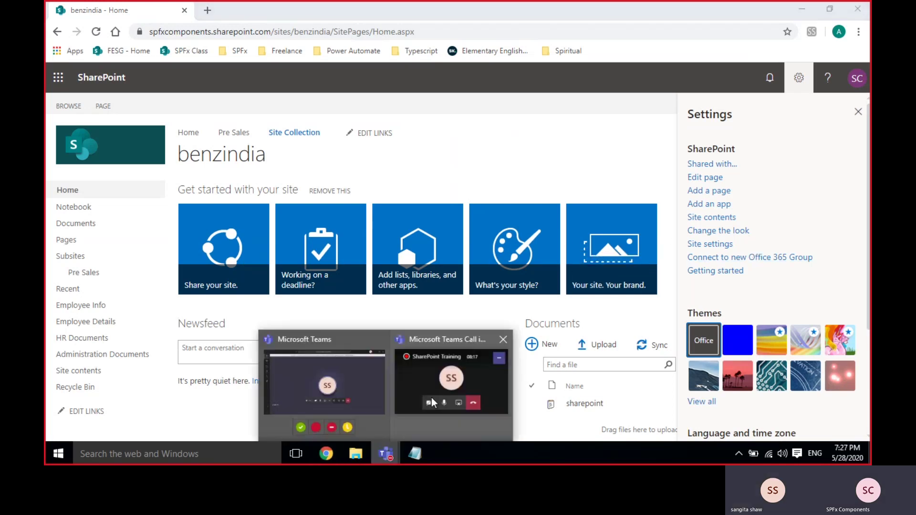
{"action": "left_click", "coordinate": [431, 397]}
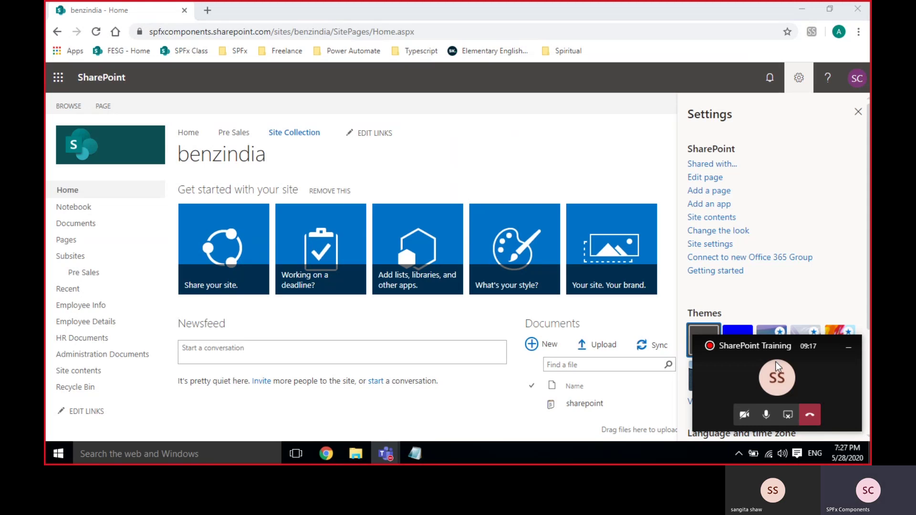
{"action": "left_click", "coordinate": [776, 377]}
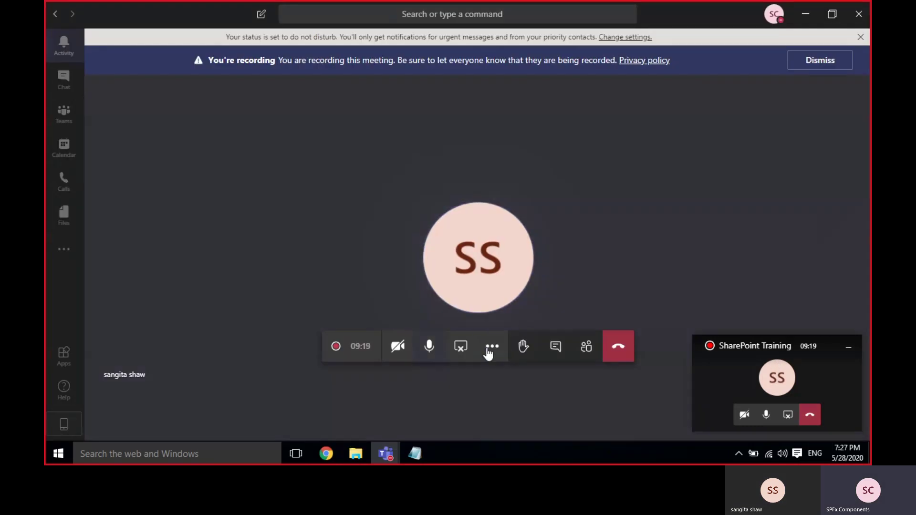
{"action": "left_click", "coordinate": [487, 352]}
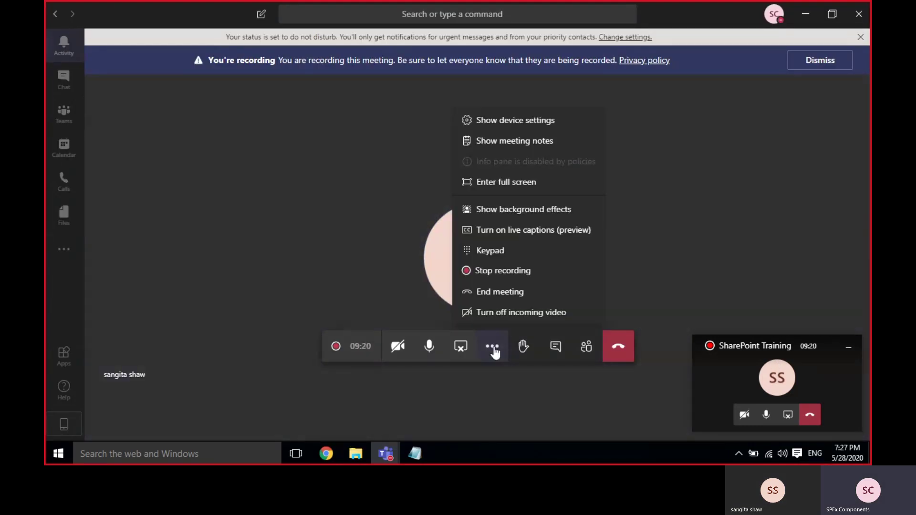
{"action": "left_click", "coordinate": [775, 208]}
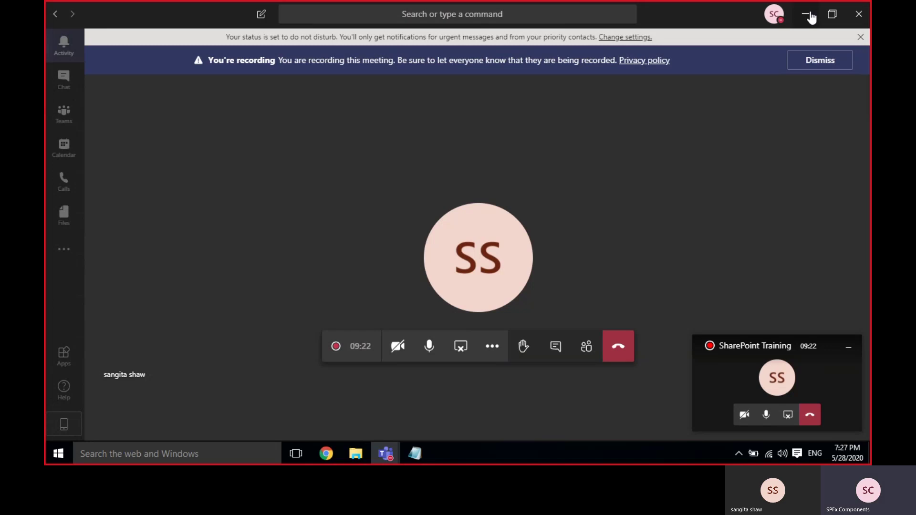
{"action": "left_click", "coordinate": [807, 15]}
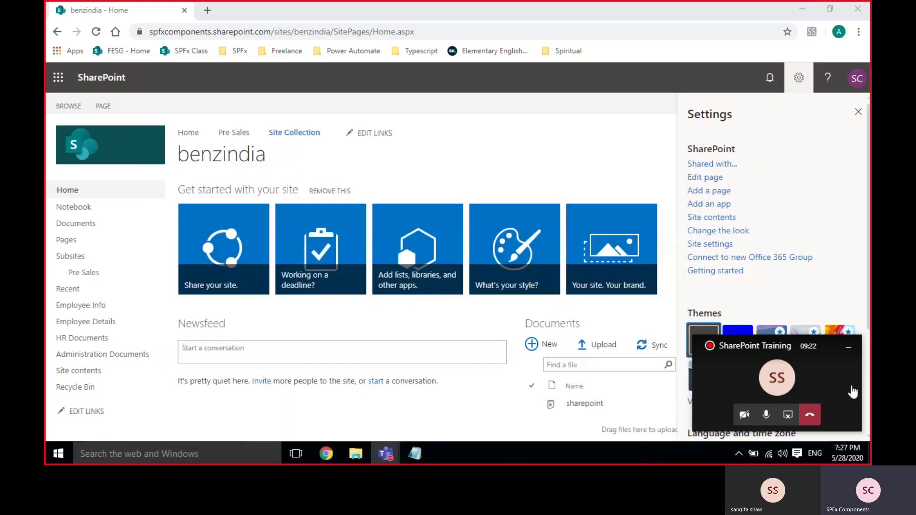
{"action": "left_click", "coordinate": [857, 112]}
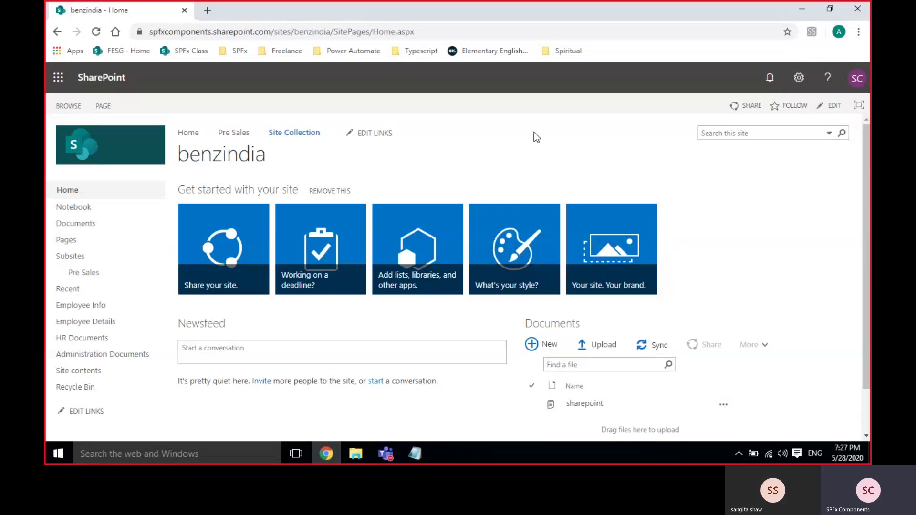
Open the benzindia site's Site Settings page and look through its administration categories
{"action": "left_click", "coordinate": [798, 77]}
{"action": "left_click", "coordinate": [706, 245]}
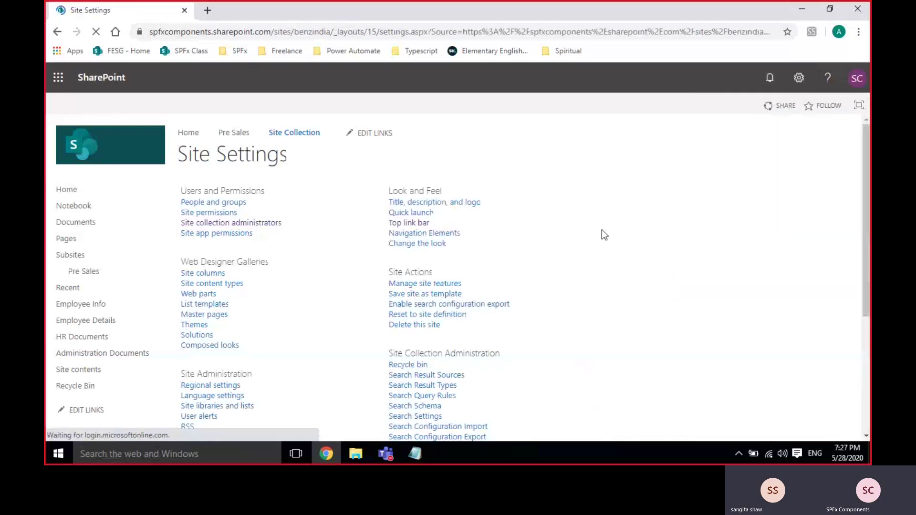
{"action": "scroll", "coordinate": [539, 227], "scroll_direction": "down", "scroll_amount": 2}
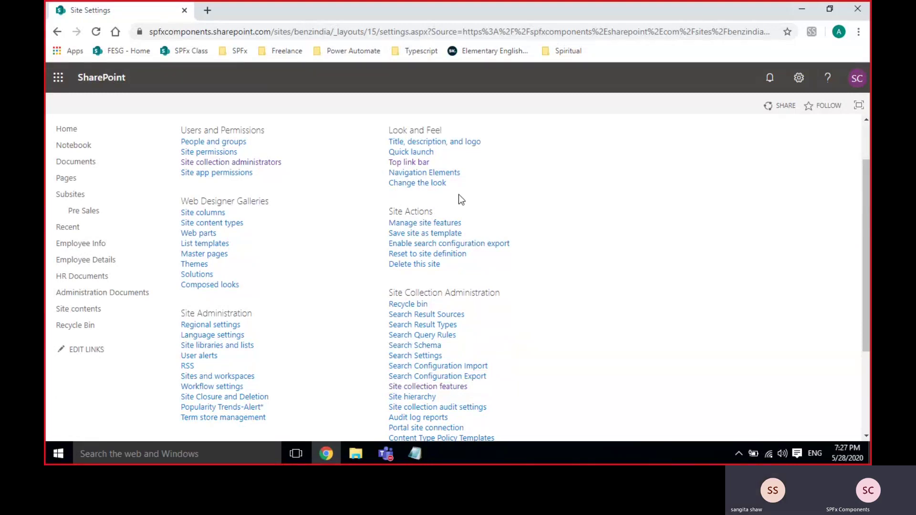
{"action": "scroll", "coordinate": [567, 200], "scroll_direction": "up", "scroll_amount": 2}
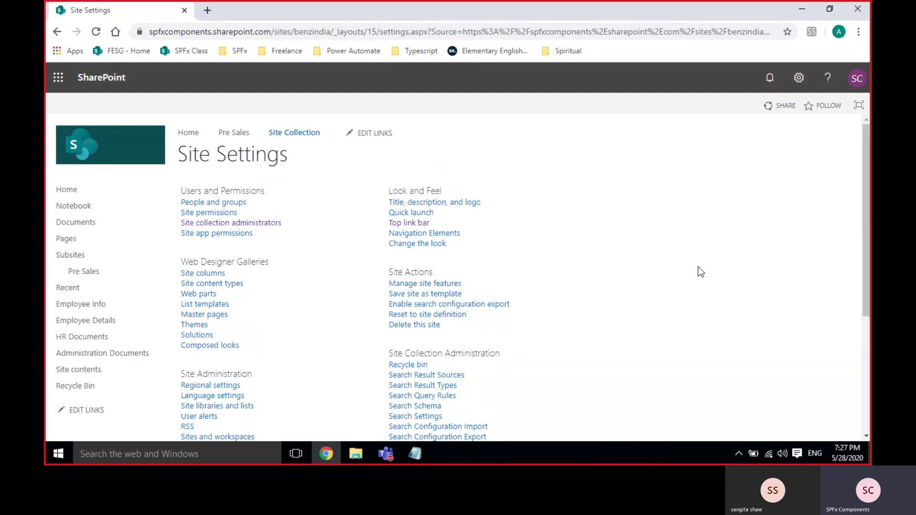
{"action": "scroll", "coordinate": [598, 231], "scroll_direction": "down", "scroll_amount": 3}
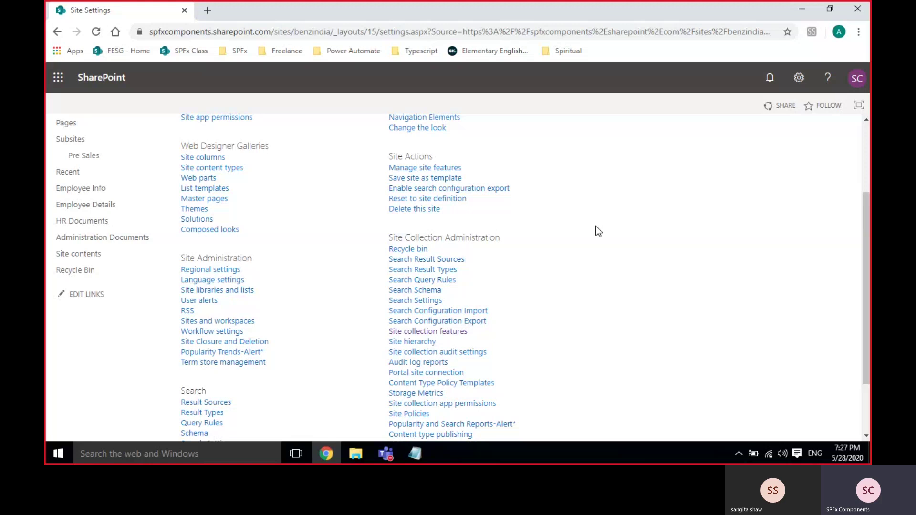
Add "sharepoint server publishing infrastructure" and "sharepoint server publishing" as two lines to the Notepad topic list, then minimize it
{"action": "key", "text": "alt+Tab"}
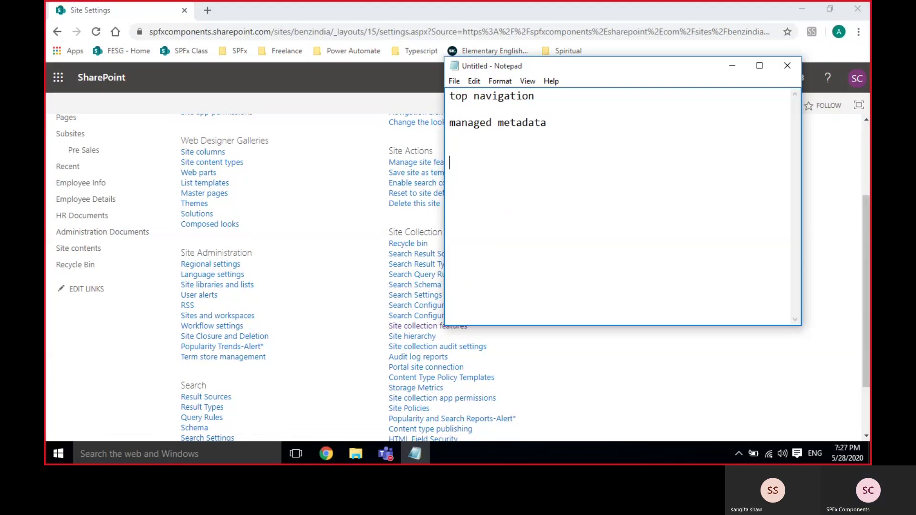
{"action": "type", "text": "sharepoint s"}
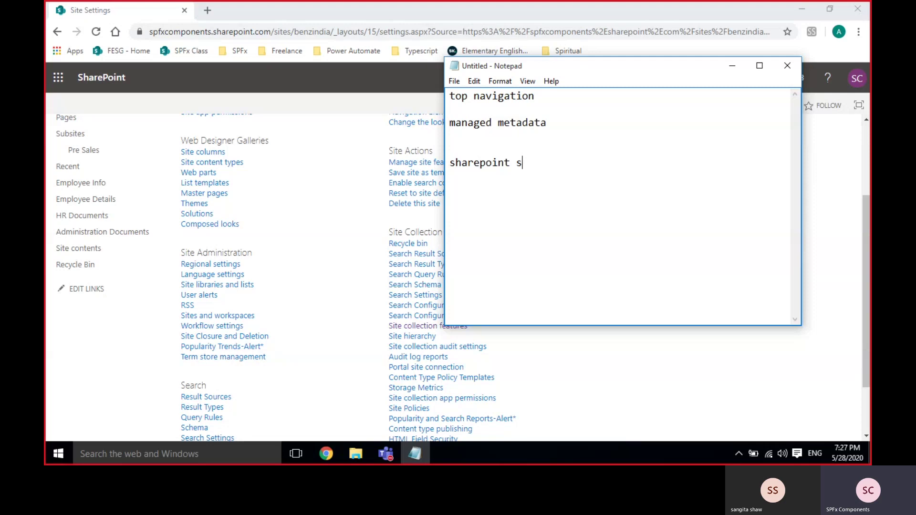
{"action": "type", "text": "erver publishing infrastructure"}
{"action": "key", "text": "Return"}
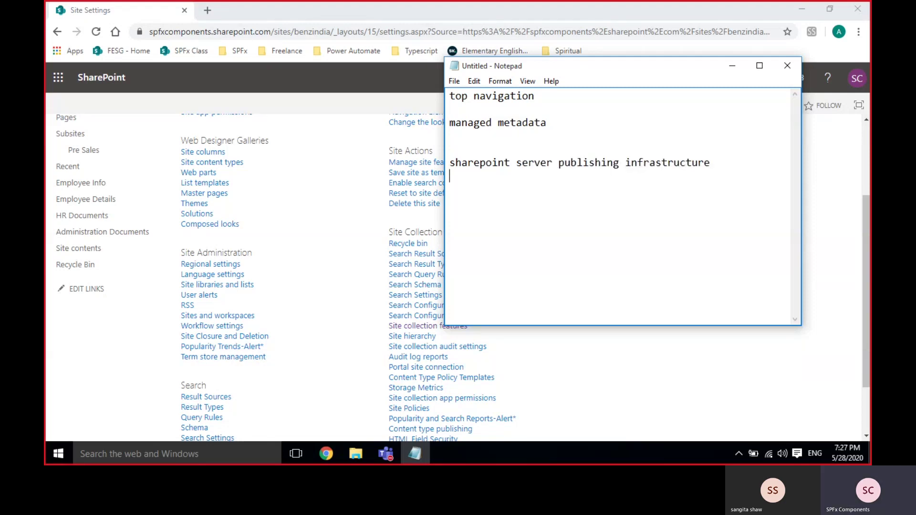
{"action": "type", "text": "shar"}
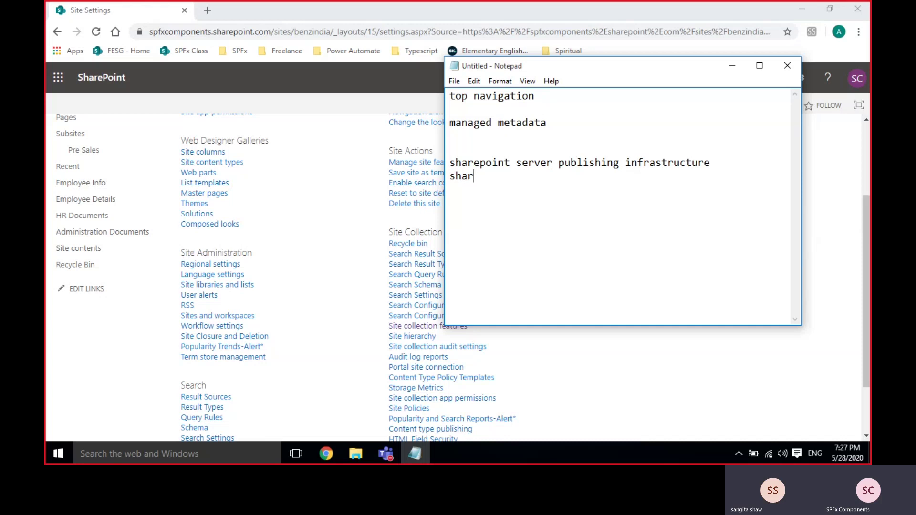
{"action": "type", "text": "epoint server"}
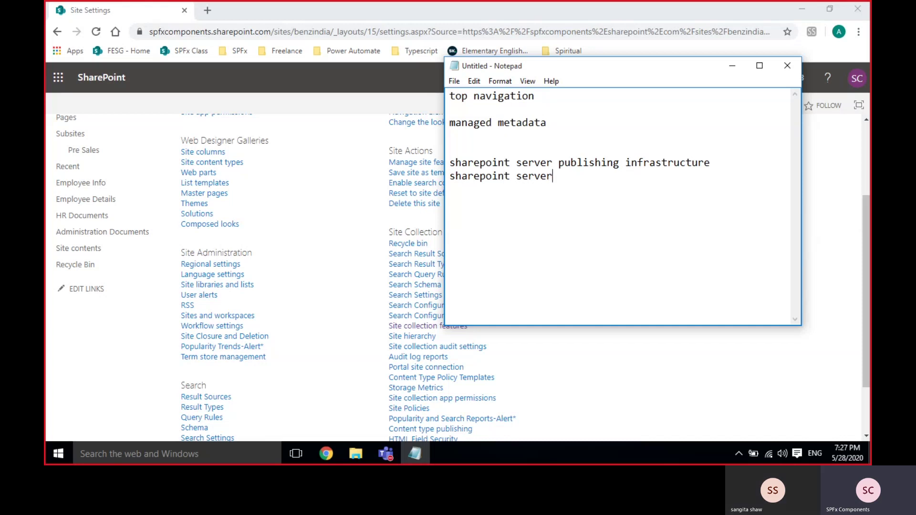
{"action": "type", "text": " publishing"}
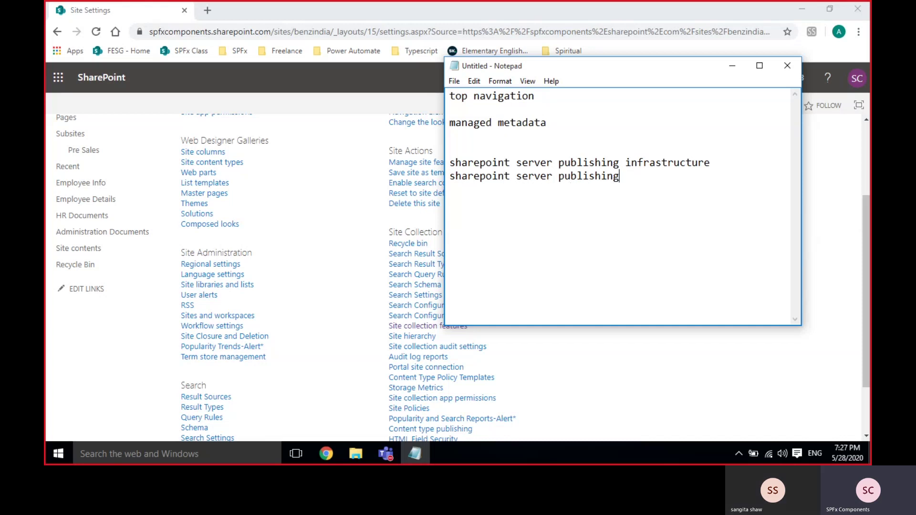
{"action": "left_click", "coordinate": [732, 67]}
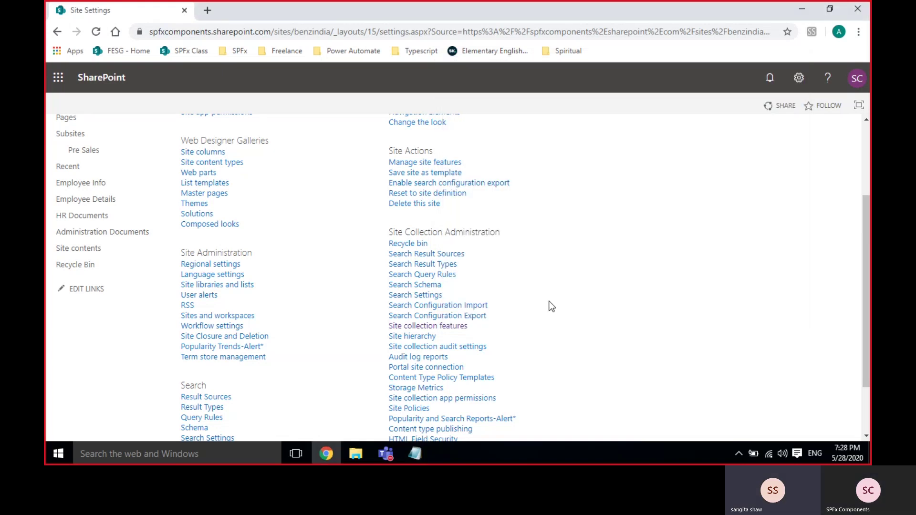
Highlight the two publishing feature names in the Notepad list for review, then return to the Site Settings page
{"action": "key", "text": "alt+Tab"}
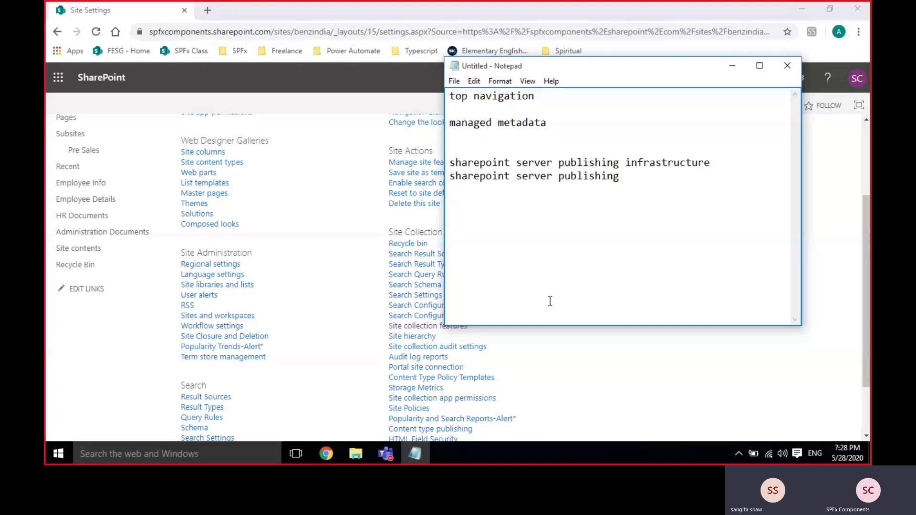
{"action": "left_click_drag", "start_coordinate": [449, 162], "coordinate": [618, 177]}
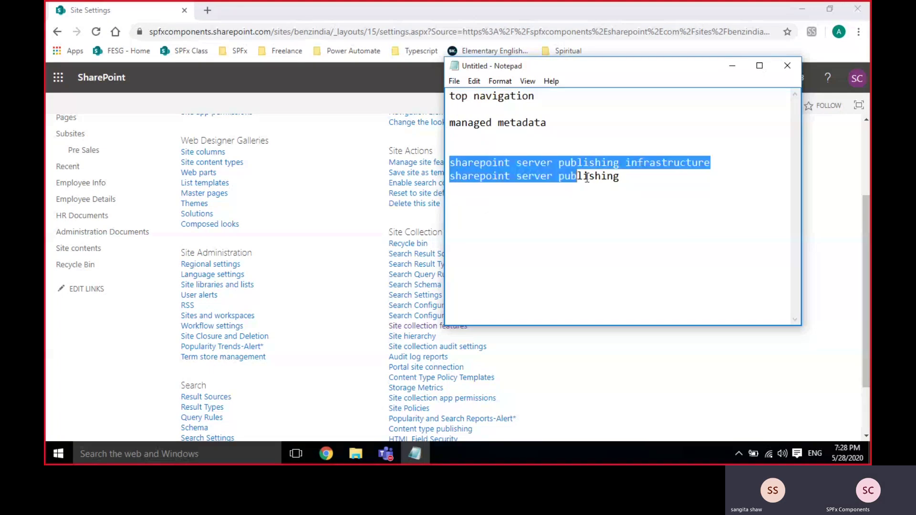
{"action": "left_click", "coordinate": [535, 179]}
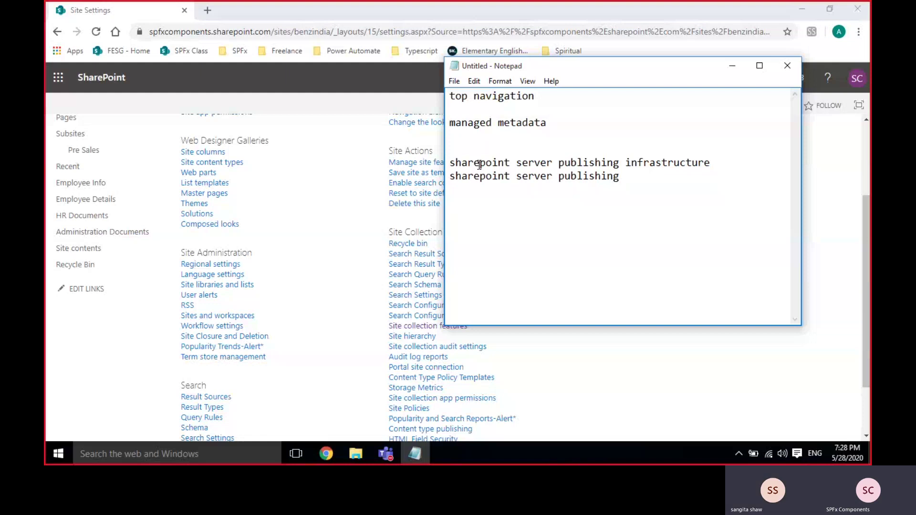
{"action": "left_click_drag", "start_coordinate": [480, 176], "coordinate": [613, 177]}
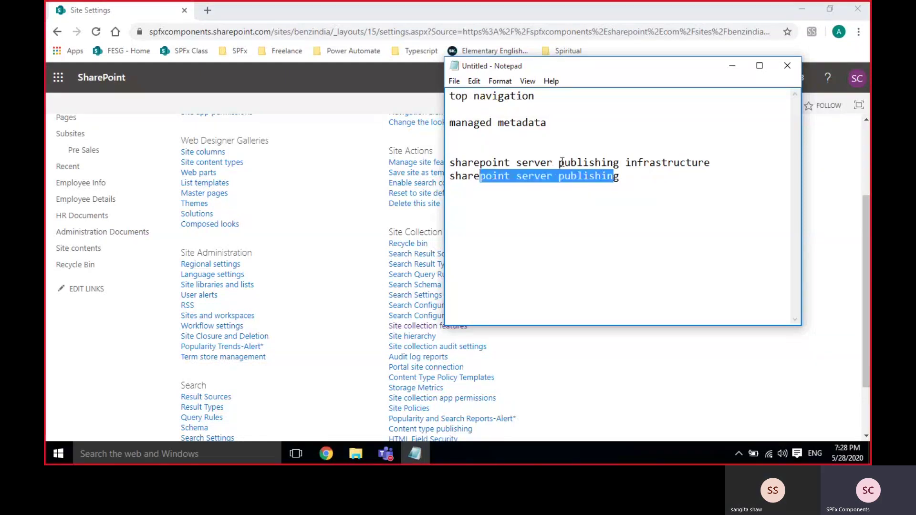
{"action": "left_click_drag", "start_coordinate": [559, 163], "coordinate": [670, 158]}
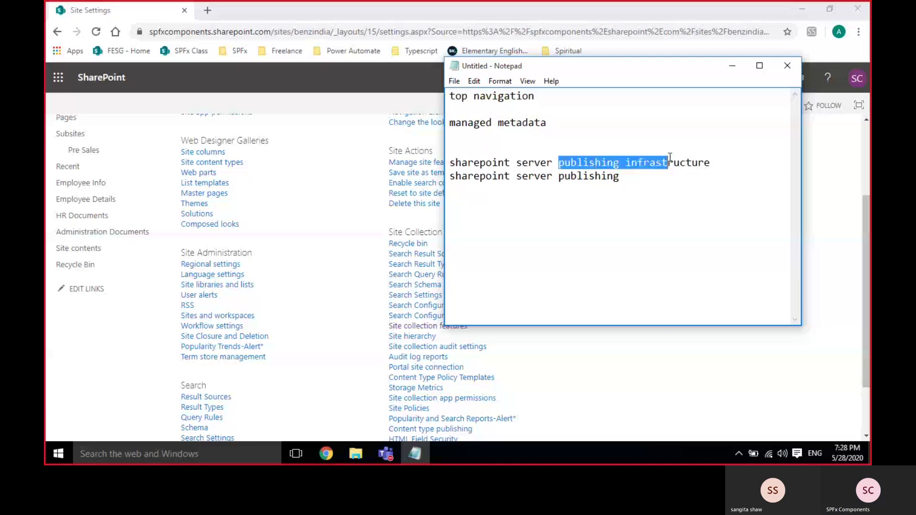
{"action": "left_click_drag", "start_coordinate": [670, 157], "coordinate": [710, 163]}
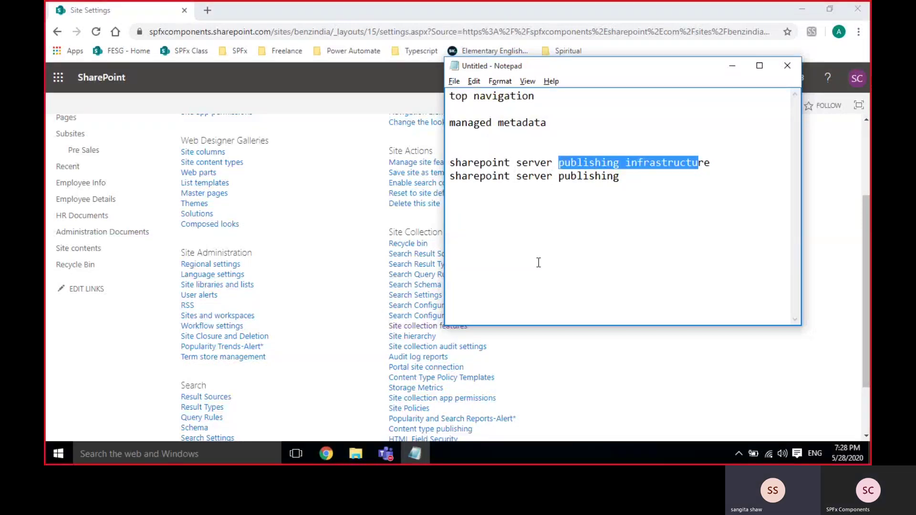
{"action": "key", "text": "alt+Tab"}
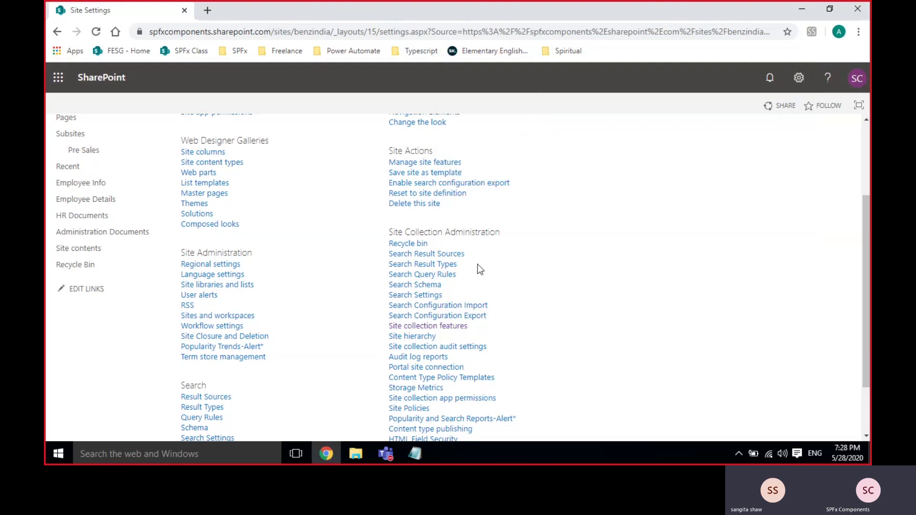
Open Site collection features from the Site Collection Administration category of Site Settings
{"action": "scroll", "coordinate": [549, 281], "scroll_direction": "up", "scroll_amount": 3}
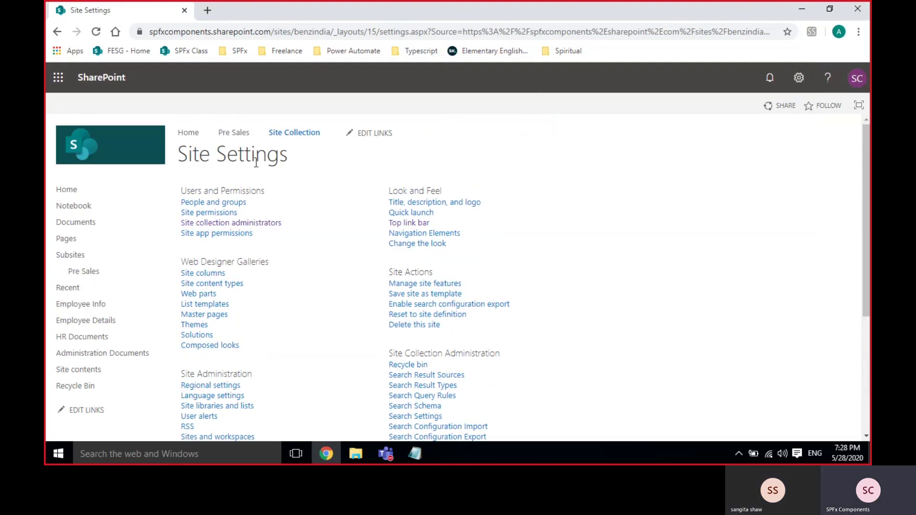
{"action": "scroll", "coordinate": [341, 257], "scroll_direction": "down", "scroll_amount": 4}
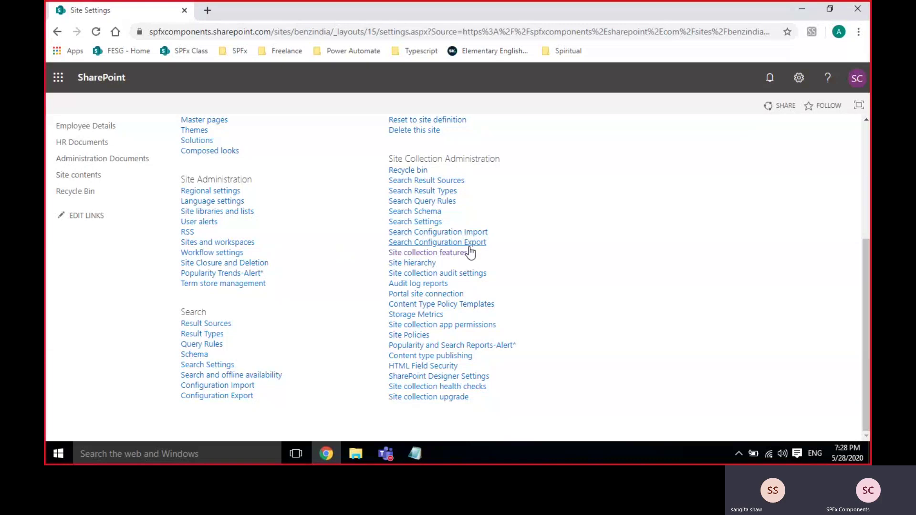
{"action": "left_click_drag", "start_coordinate": [476, 254], "coordinate": [384, 254]}
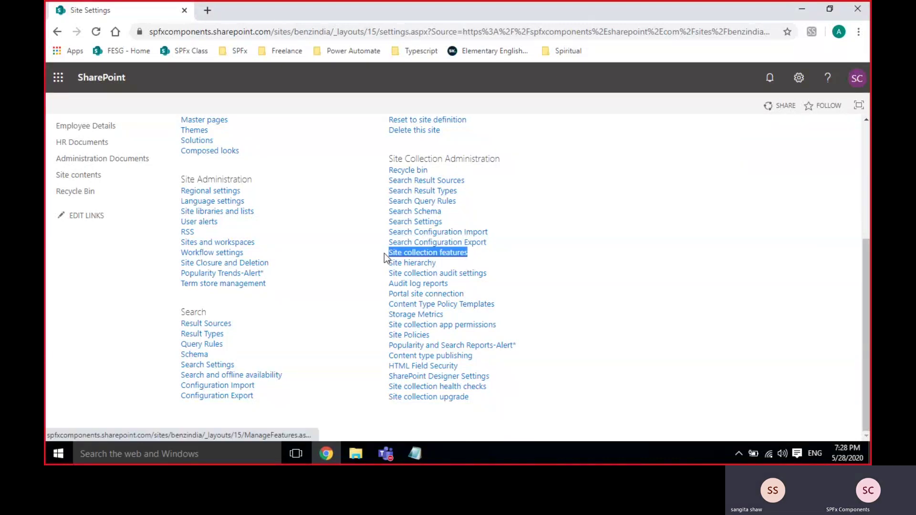
{"action": "left_click", "coordinate": [429, 252]}
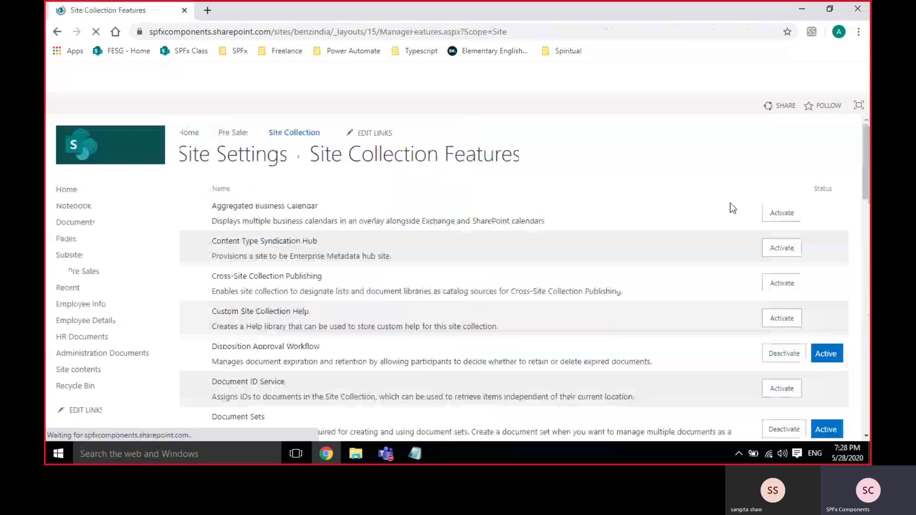
Activate the SharePoint Server Publishing Infrastructure feature for the site collection
{"action": "scroll", "coordinate": [652, 251], "scroll_direction": "down", "scroll_amount": 6}
{"action": "scroll", "coordinate": [653, 254], "scroll_direction": "down", "scroll_amount": 7}
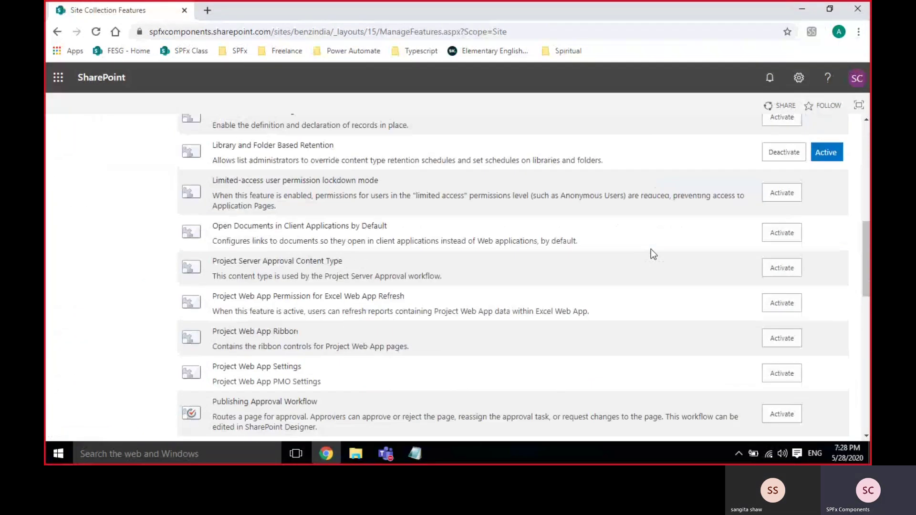
{"action": "scroll", "coordinate": [652, 254], "scroll_direction": "down", "scroll_amount": 3}
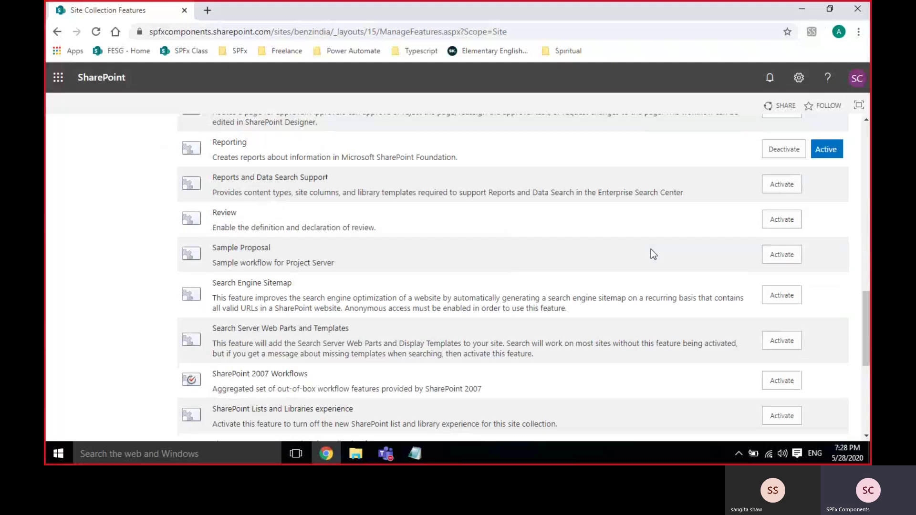
{"action": "scroll", "coordinate": [652, 252], "scroll_direction": "down", "scroll_amount": 4}
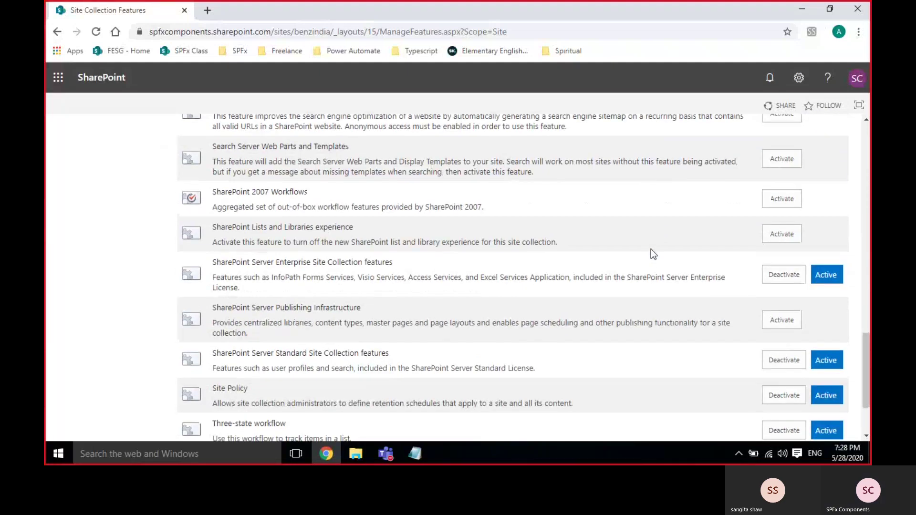
{"action": "triple_click", "coordinate": [259, 308]}
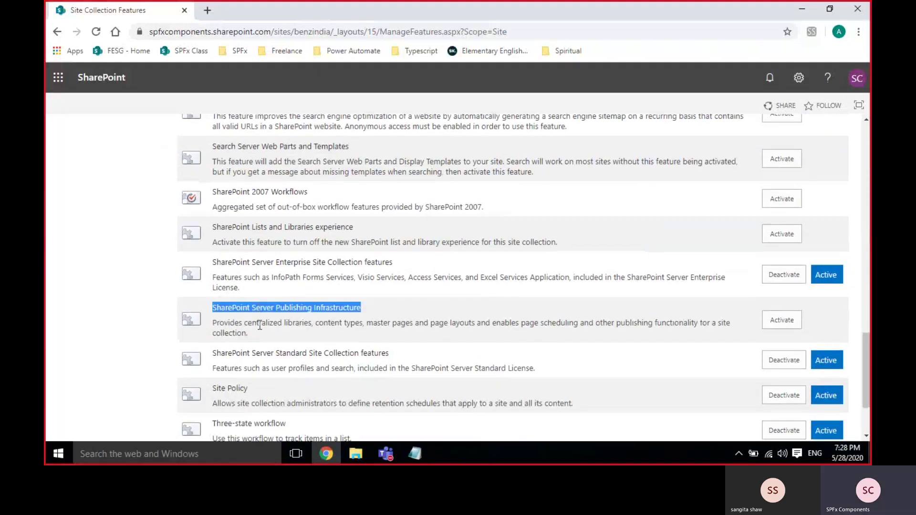
{"action": "left_click", "coordinate": [337, 331]}
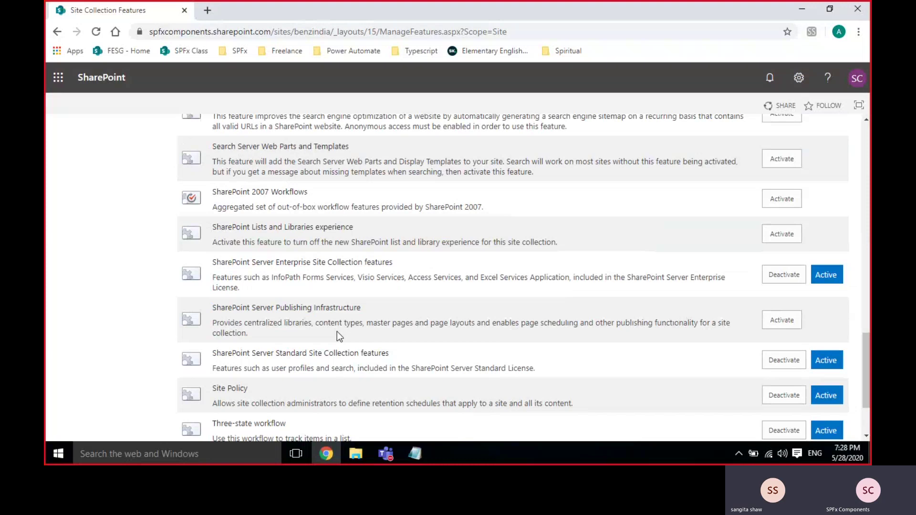
{"action": "left_click", "coordinate": [791, 323]}
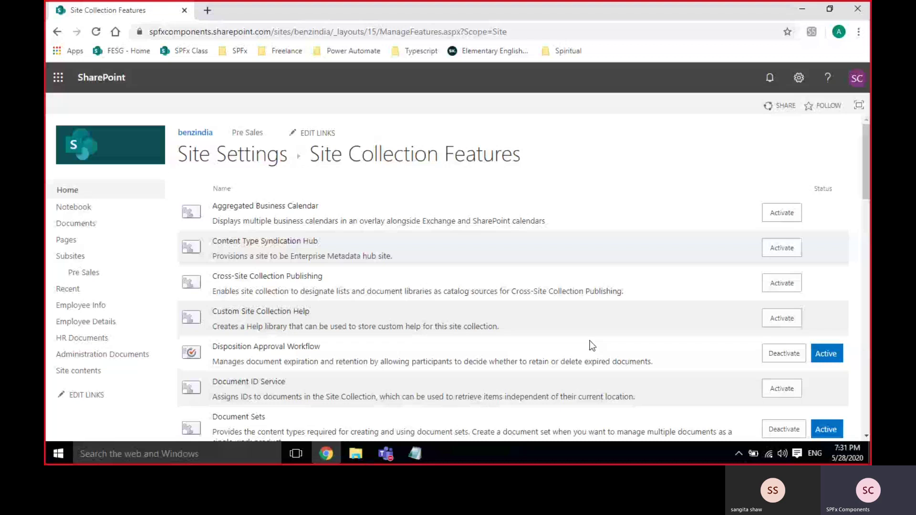
Check the status of SharePoint Server Publishing Infrastructure in the site collection features list, highlighting the feature's name
{"action": "scroll", "coordinate": [590, 340], "scroll_direction": "down", "scroll_amount": 15}
{"action": "mouse_move", "coordinate": [599, 4]}
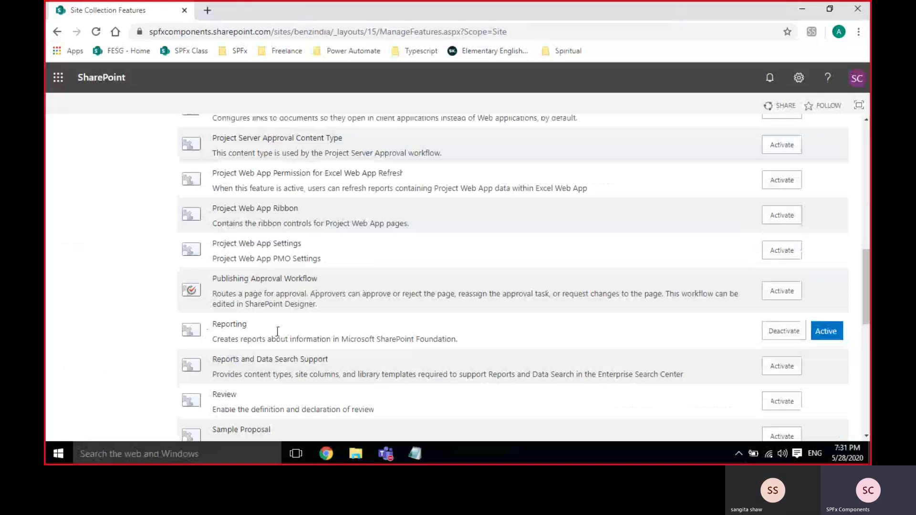
{"action": "scroll", "coordinate": [279, 332], "scroll_direction": "down", "scroll_amount": 5}
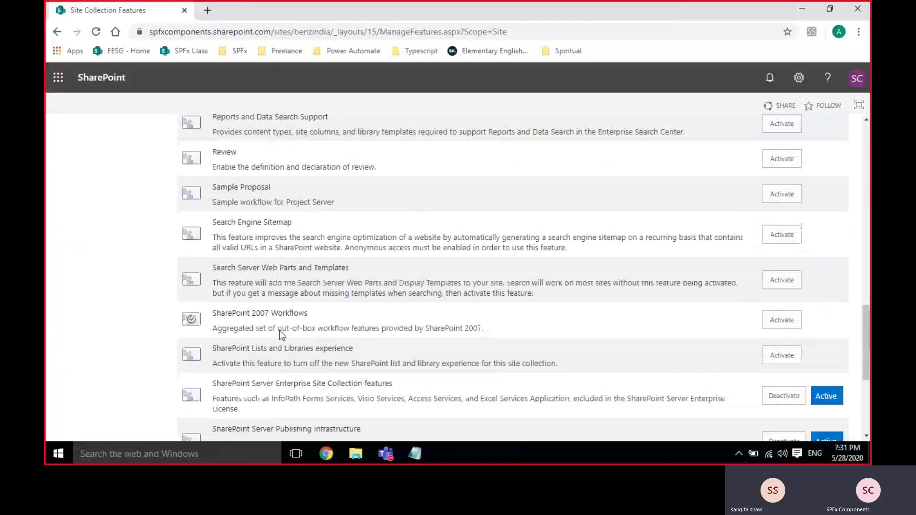
{"action": "scroll", "coordinate": [279, 330], "scroll_direction": "down", "scroll_amount": 4}
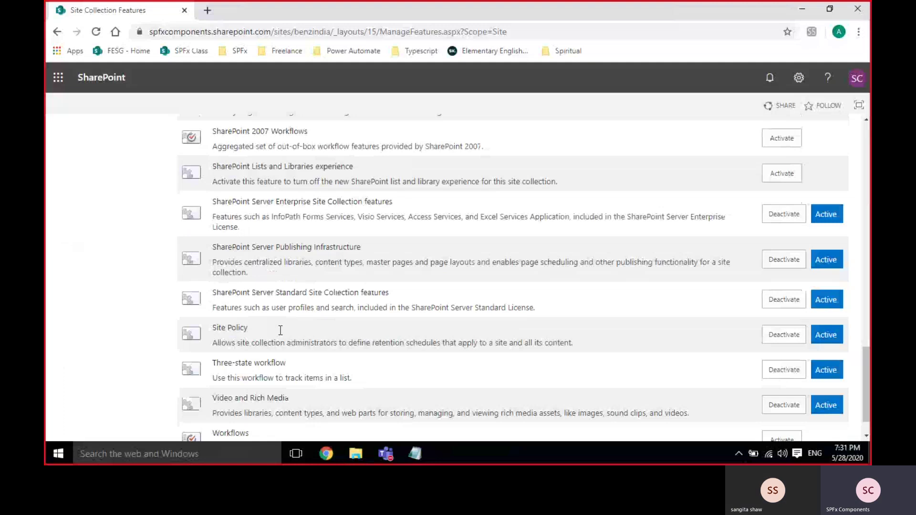
{"action": "scroll", "coordinate": [287, 286], "scroll_direction": "up", "scroll_amount": 2}
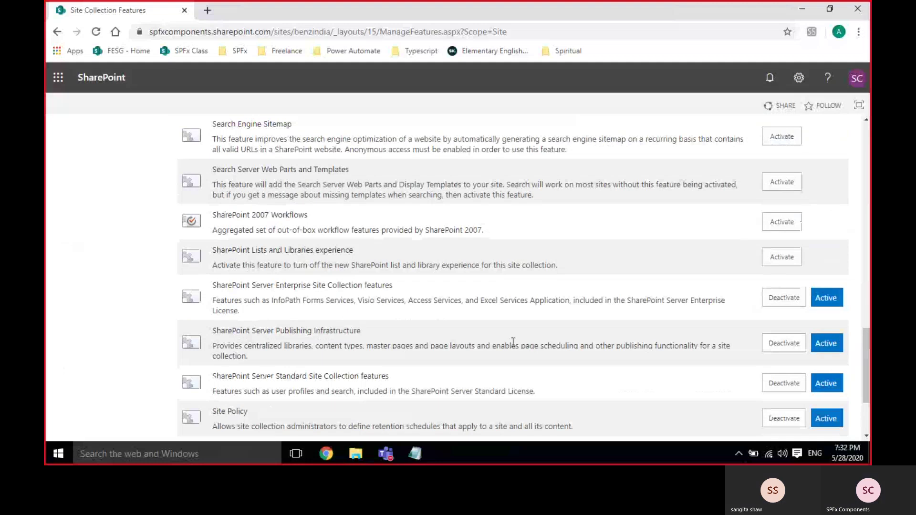
{"action": "double_click", "coordinate": [229, 331]}
{"action": "triple_click", "coordinate": [242, 331]}
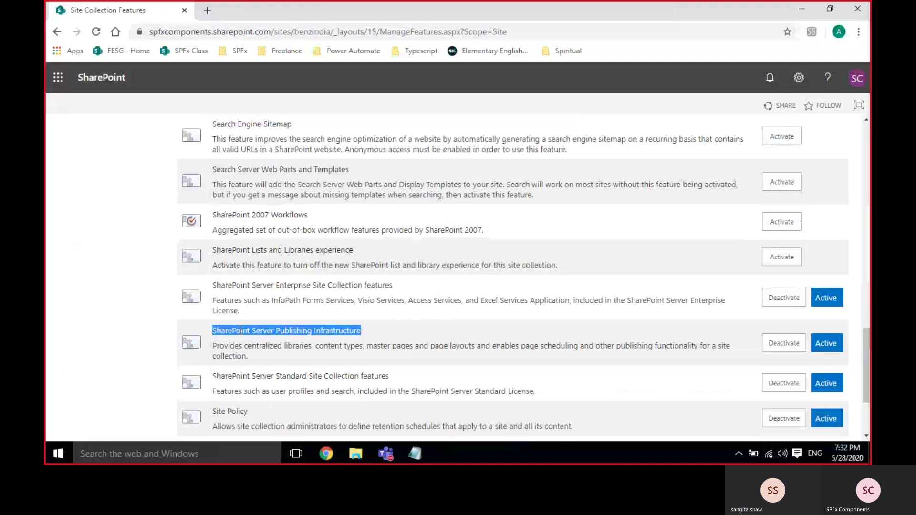
{"action": "triple_click", "coordinate": [241, 330]}
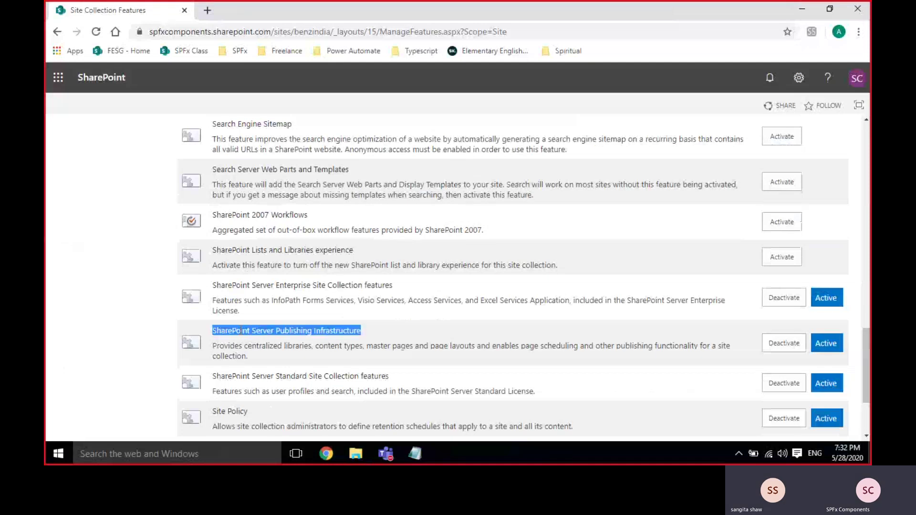
{"action": "left_click", "coordinate": [242, 331]}
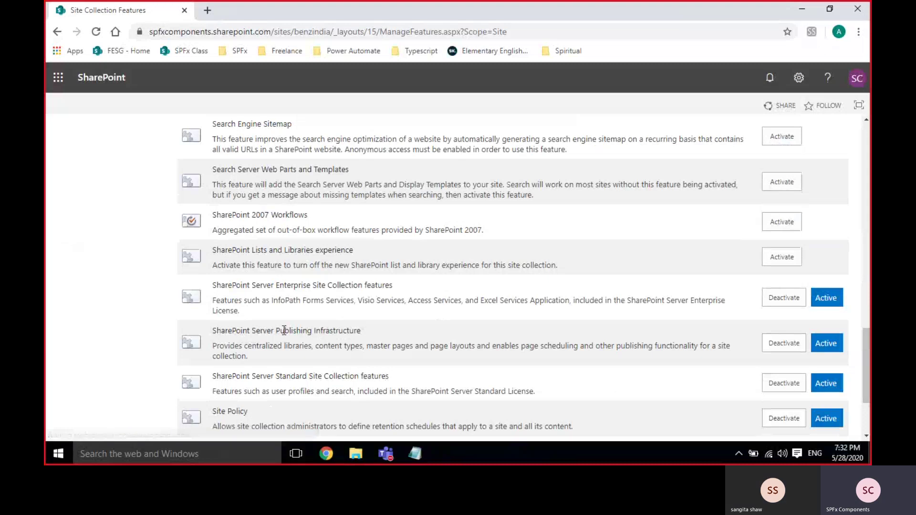
{"action": "triple_click", "coordinate": [252, 329]}
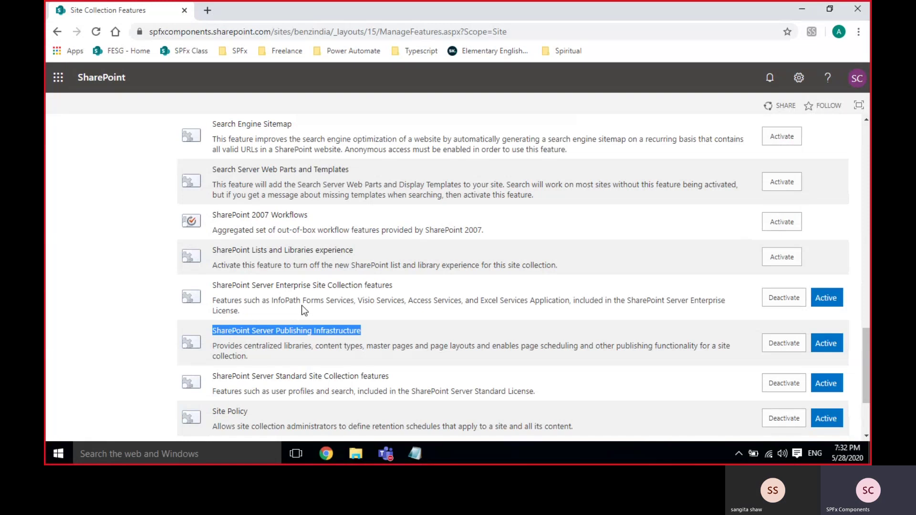
{"action": "left_click", "coordinate": [284, 337]}
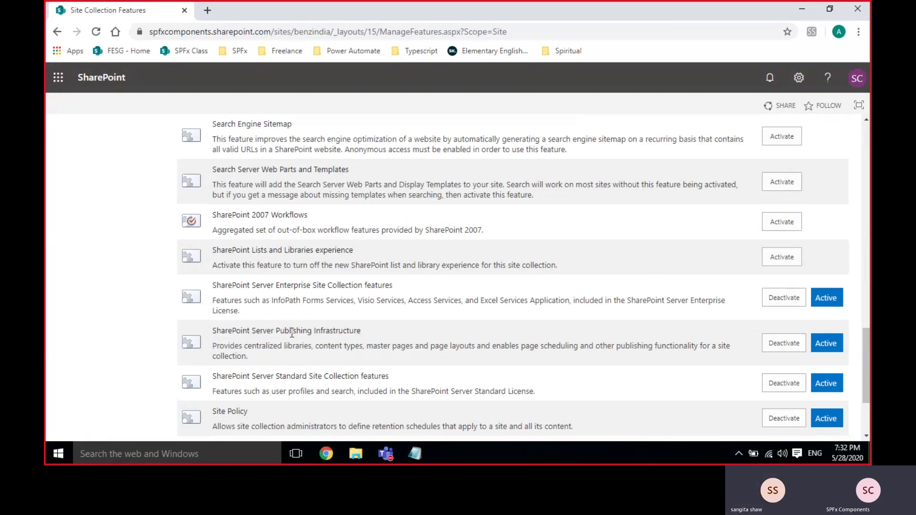
{"action": "triple_click", "coordinate": [214, 331]}
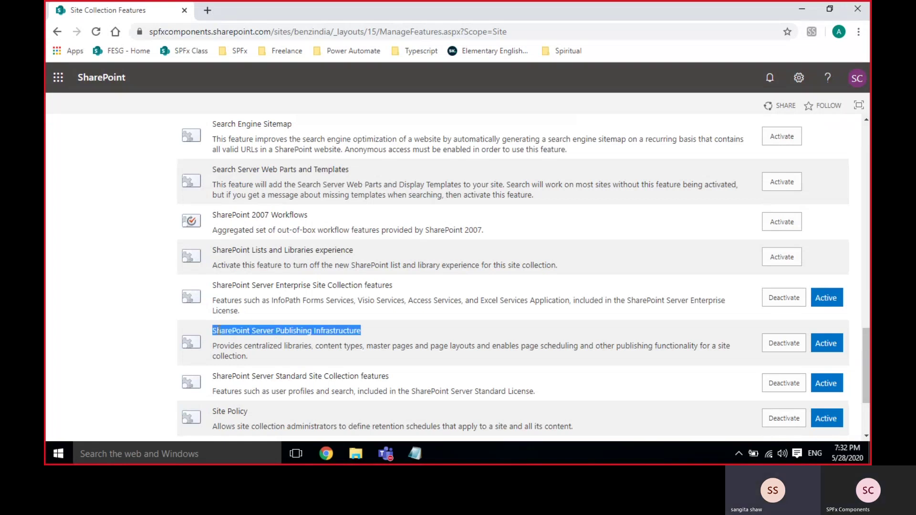
{"action": "triple_click", "coordinate": [215, 331]}
{"action": "left_click", "coordinate": [219, 330]}
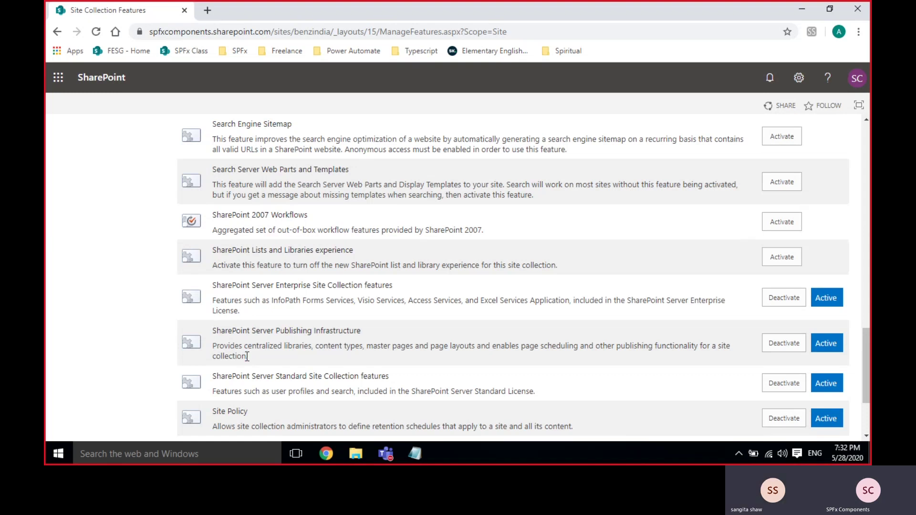
Highlight the name and description of SharePoint Server Publishing Infrastructure in the site collection features list for review
{"action": "left_click_drag", "start_coordinate": [247, 357], "coordinate": [228, 337]}
{"action": "left_click", "coordinate": [213, 324]}
{"action": "left_click", "coordinate": [249, 357]}
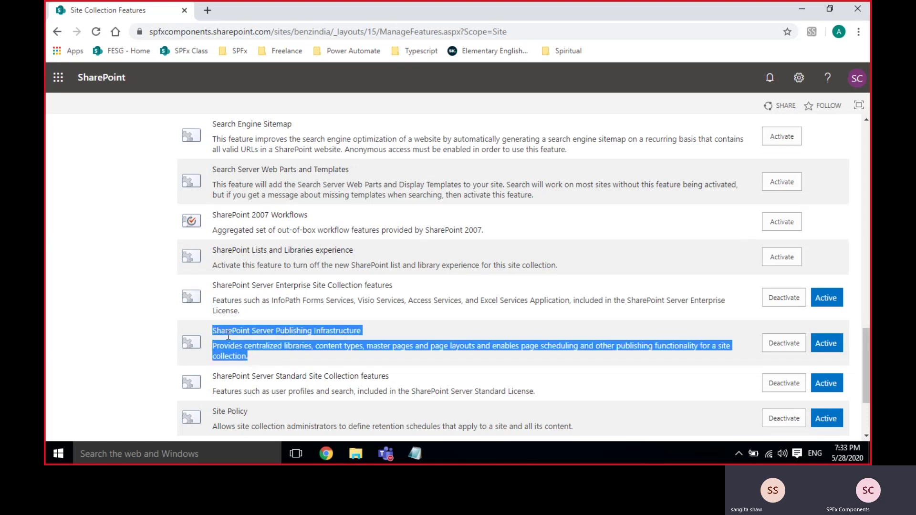
{"action": "left_click", "coordinate": [228, 337]}
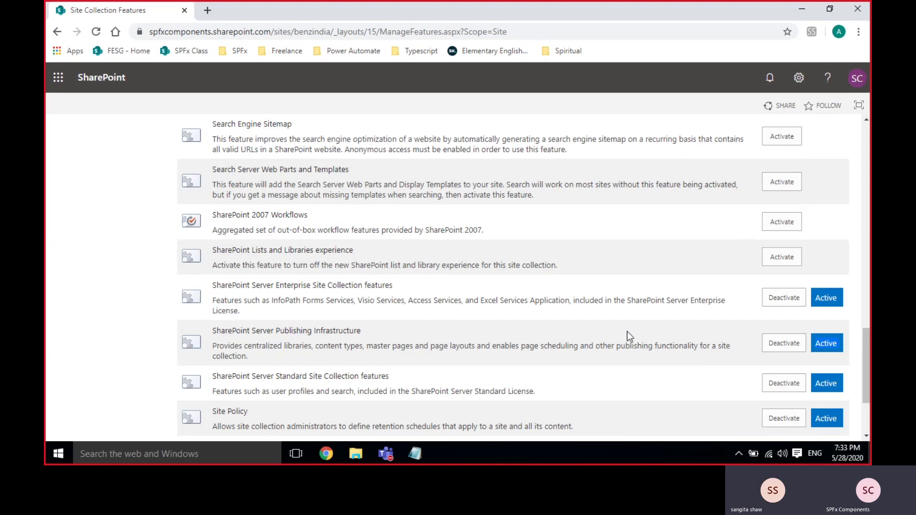
Return to Site Settings and open Manage site features from the Site Actions category
{"action": "left_click", "coordinate": [800, 78]}
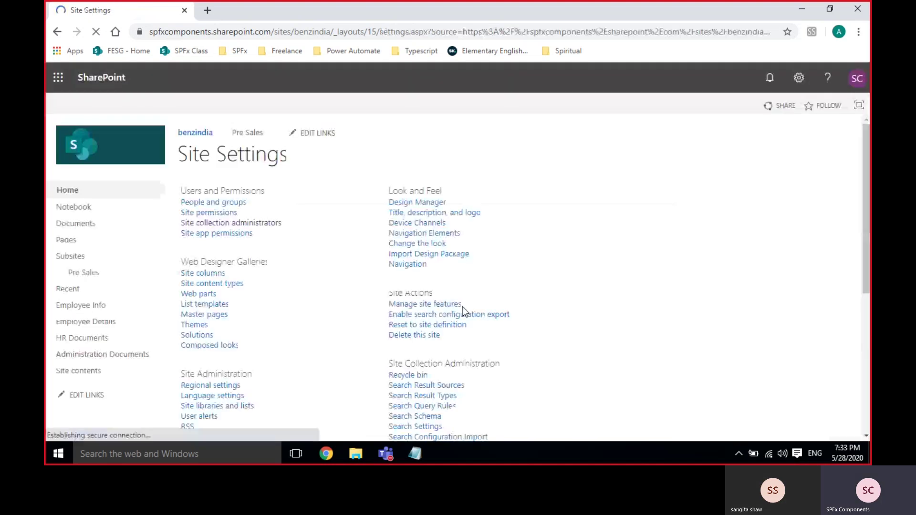
{"action": "triple_click", "coordinate": [463, 307]}
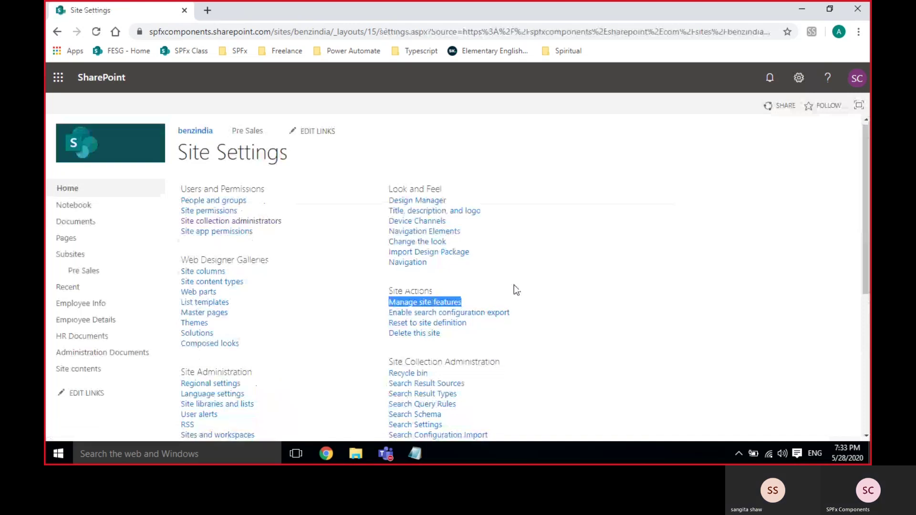
{"action": "scroll", "coordinate": [513, 290], "scroll_direction": "down", "scroll_amount": 2}
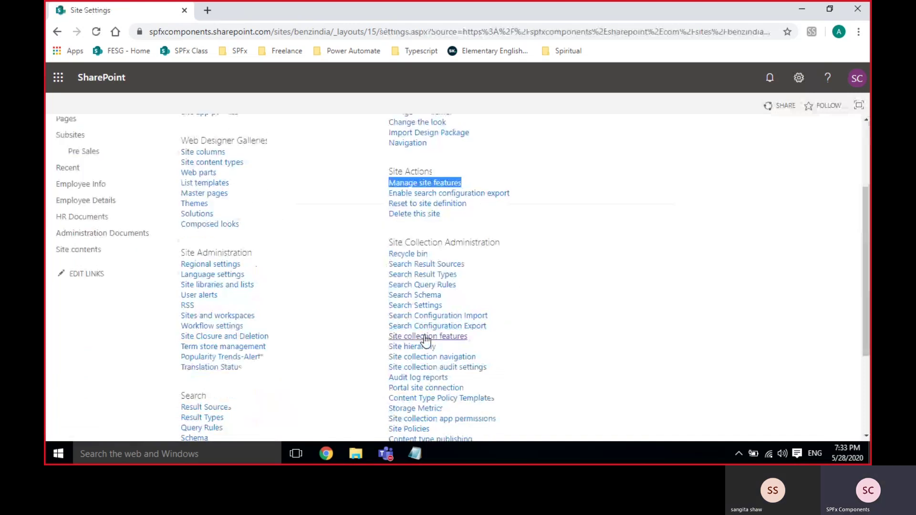
{"action": "left_click", "coordinate": [438, 188]}
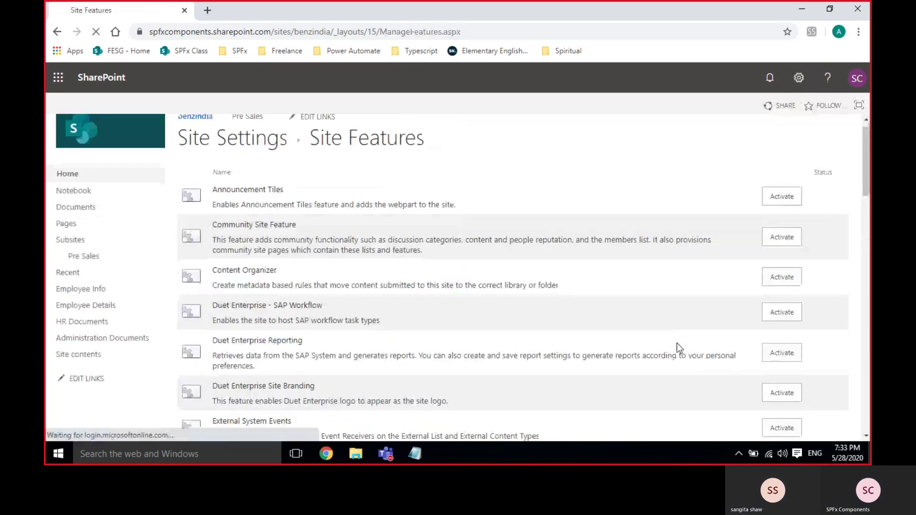
Activate the SharePoint Server Publishing feature for the site and check its status in the Site Features list
{"action": "scroll", "coordinate": [680, 348], "scroll_direction": "down", "scroll_amount": 10}
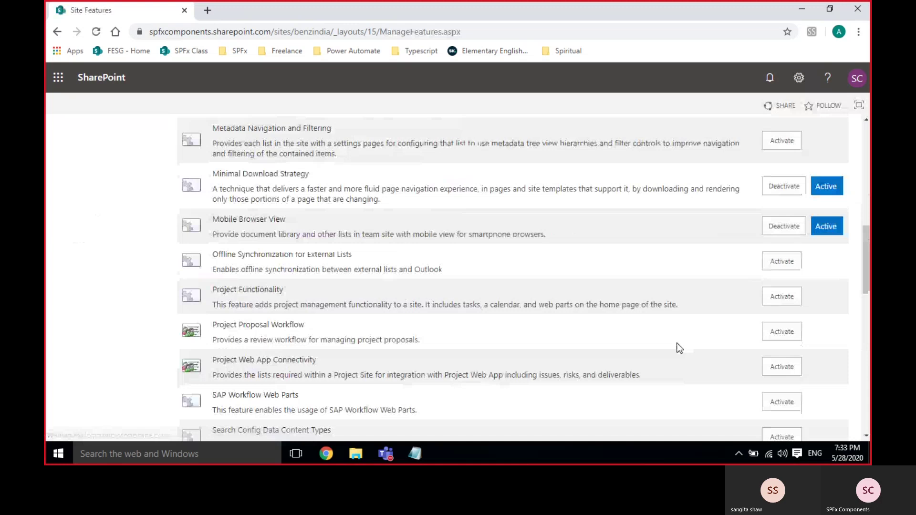
{"action": "scroll", "coordinate": [679, 348], "scroll_direction": "down", "scroll_amount": 7}
{"action": "left_click_drag", "start_coordinate": [213, 277], "coordinate": [348, 289]}
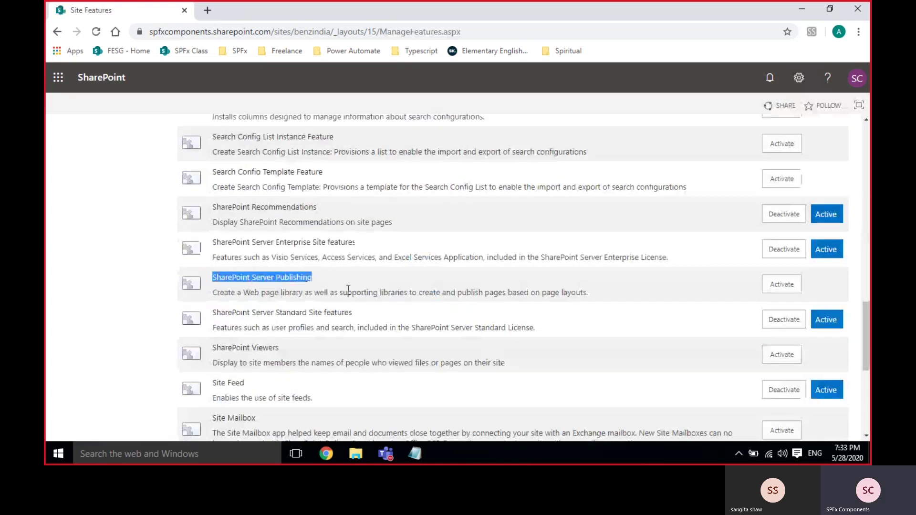
{"action": "left_click", "coordinate": [603, 296]}
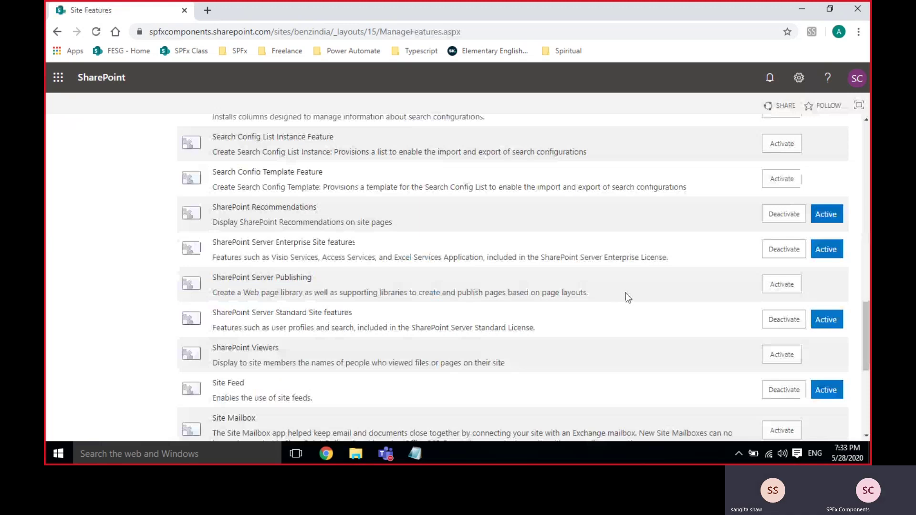
{"action": "left_click", "coordinate": [788, 286]}
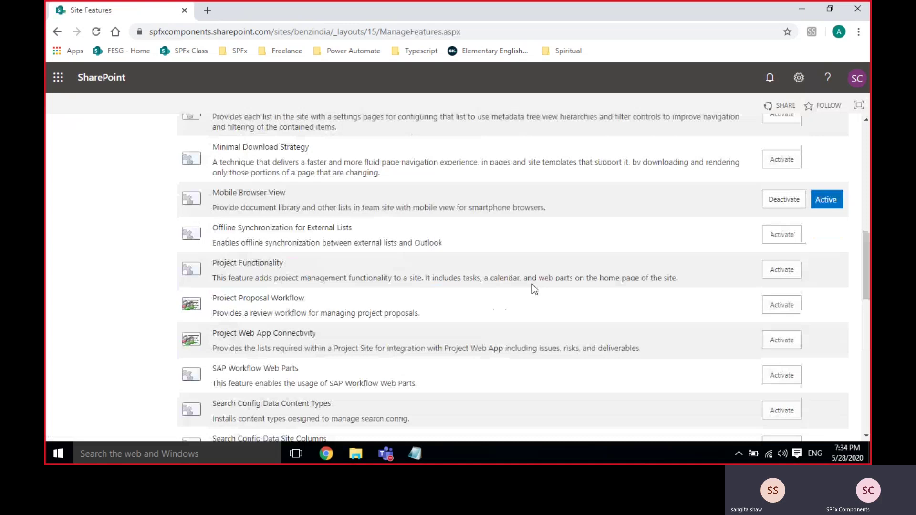
{"action": "scroll", "coordinate": [534, 289], "scroll_direction": "down", "scroll_amount": 3}
{"action": "scroll", "coordinate": [231, 299], "scroll_direction": "down", "scroll_amount": 5}
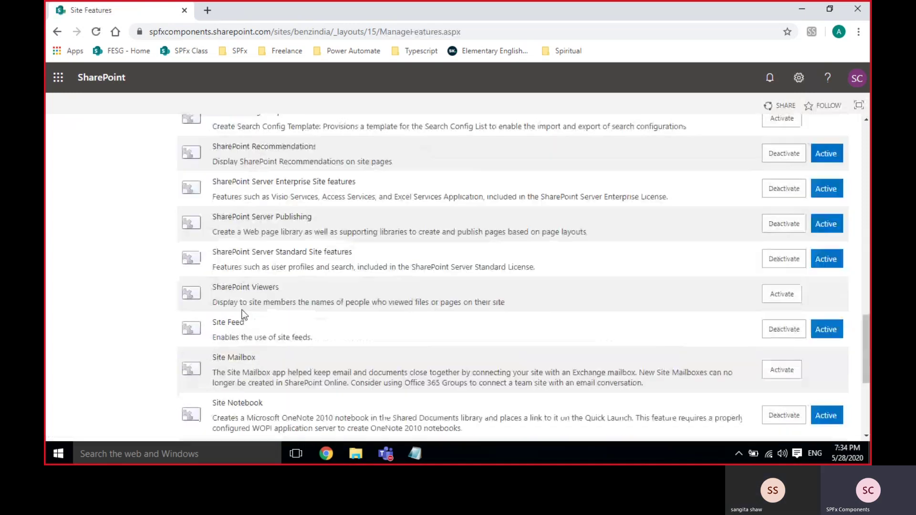
{"action": "scroll", "coordinate": [670, 228], "scroll_direction": "up", "scroll_amount": 8}
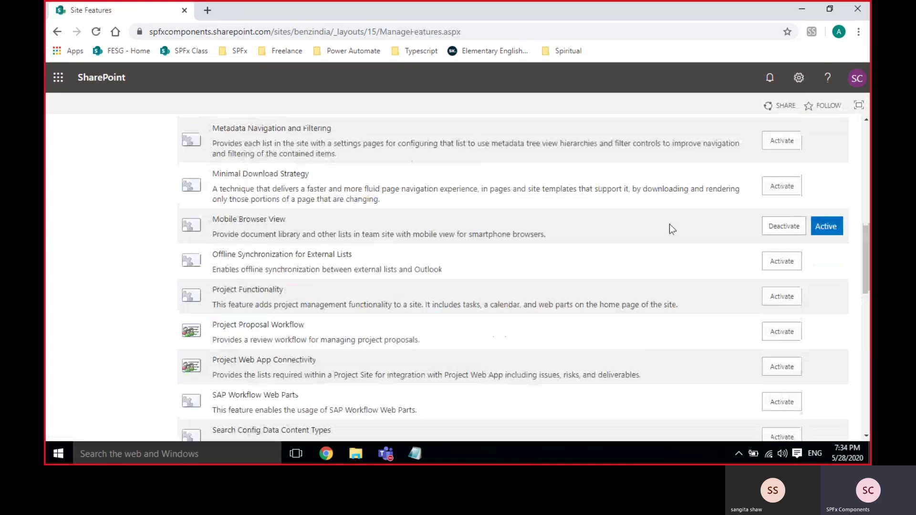
Go back to Site Settings, open Navigation from the Look and Feel category and look over the Navigation Settings page
{"action": "key", "text": "alt+Left"}
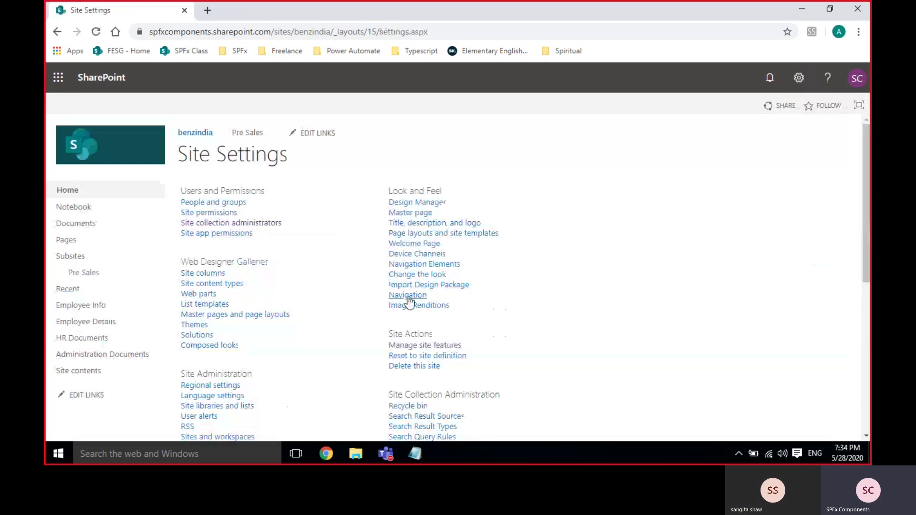
{"action": "left_click_drag", "start_coordinate": [448, 296], "coordinate": [388, 299]}
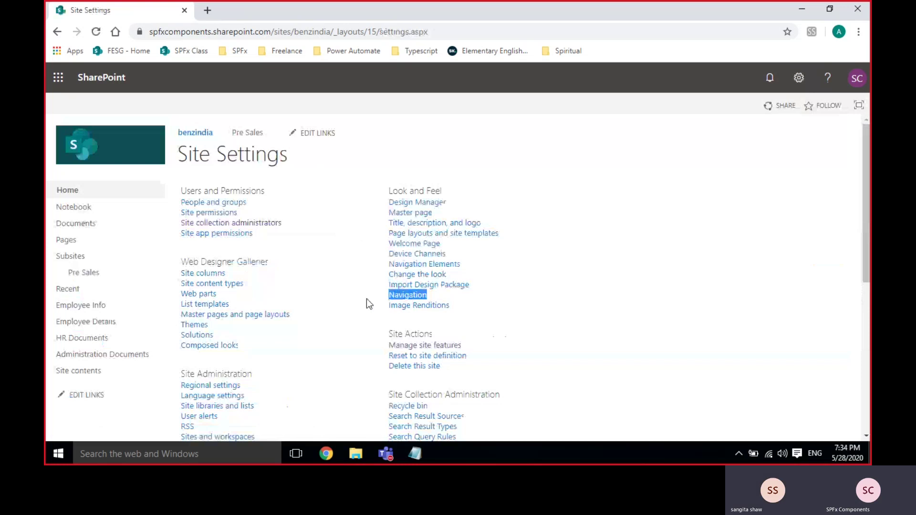
{"action": "left_click", "coordinate": [438, 293]}
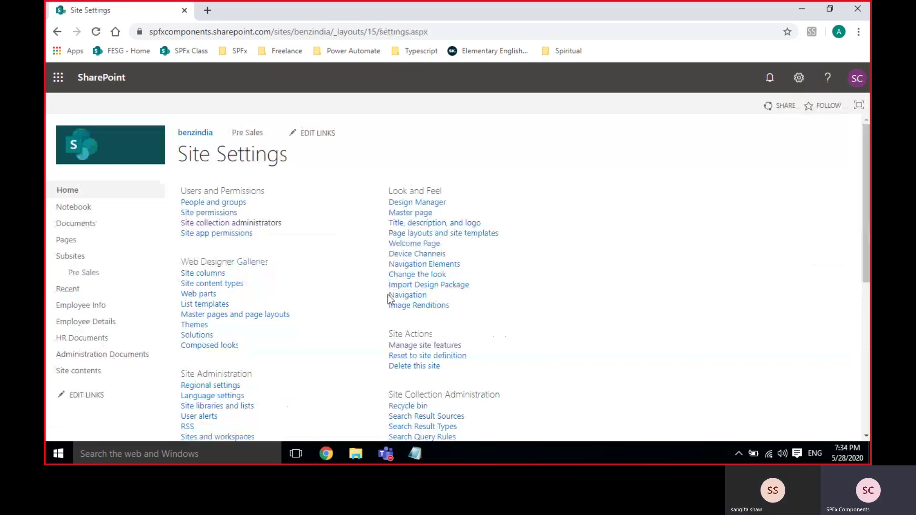
{"action": "left_click", "coordinate": [397, 295]}
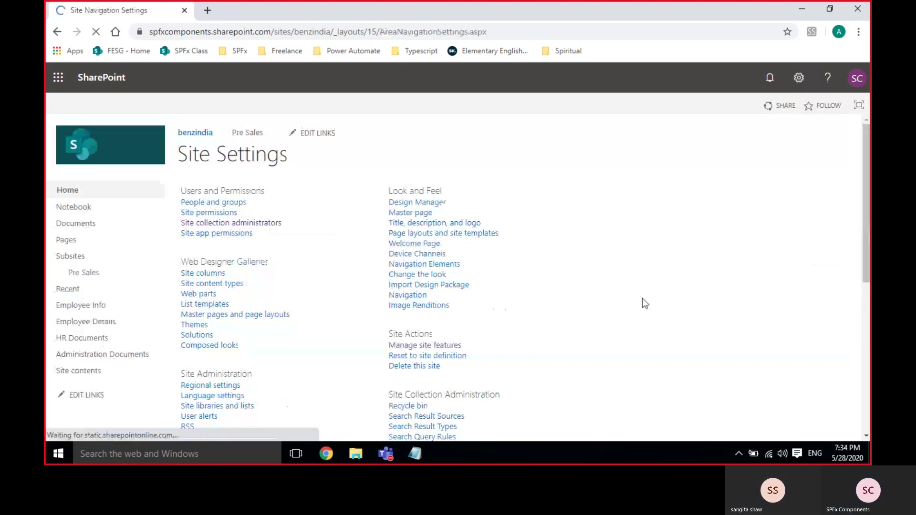
{"action": "scroll", "coordinate": [642, 298], "scroll_direction": "down", "scroll_amount": 4}
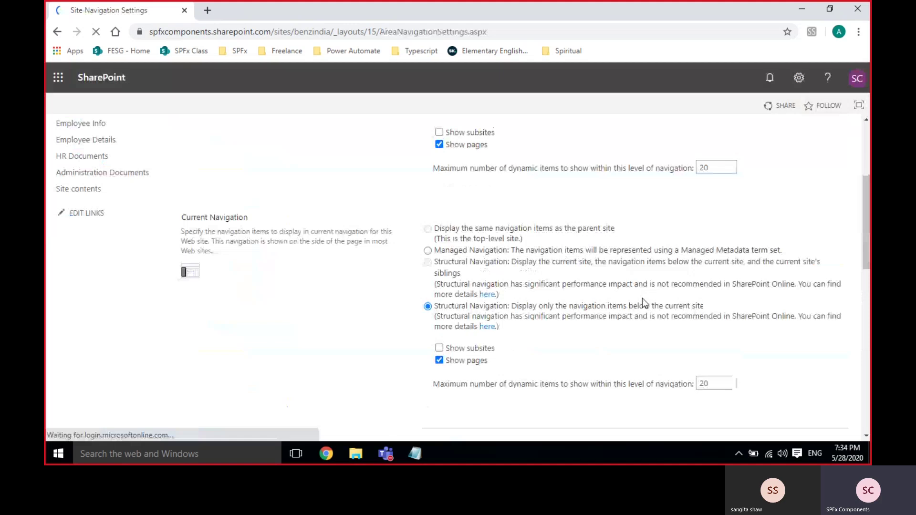
{"action": "scroll", "coordinate": [642, 299], "scroll_direction": "down", "scroll_amount": 10}
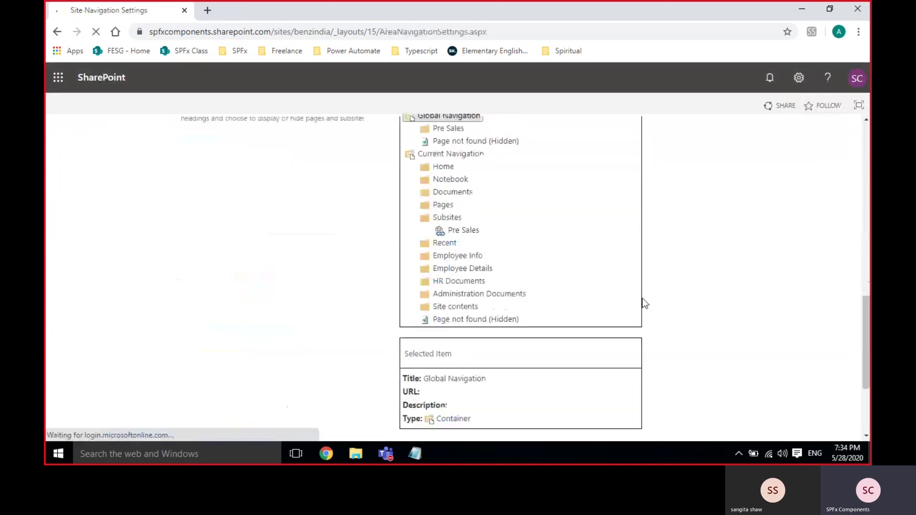
{"action": "scroll", "coordinate": [643, 303], "scroll_direction": "up", "scroll_amount": 5}
{"action": "scroll", "coordinate": [642, 298], "scroll_direction": "up", "scroll_amount": 6}
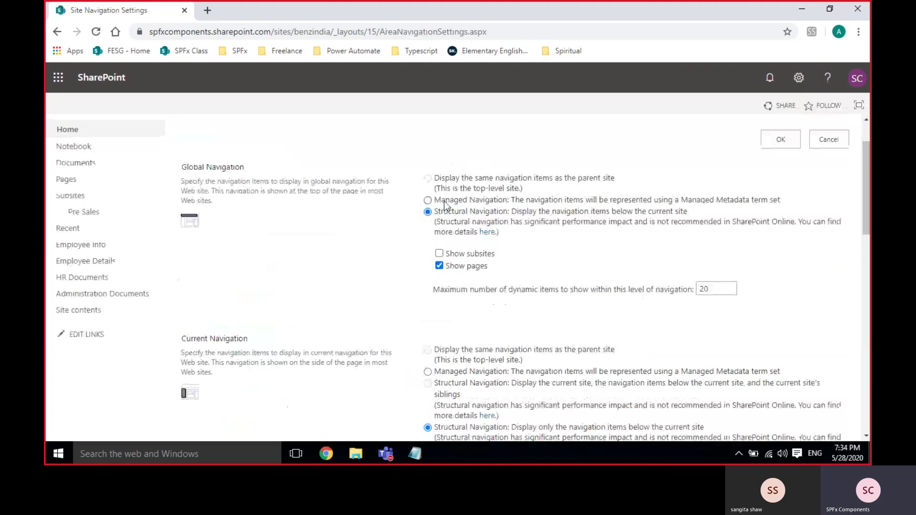
Review the top navigation and managed metadata notes in Notepad, then return to the Navigation Settings page
{"action": "left_click", "coordinate": [421, 447]}
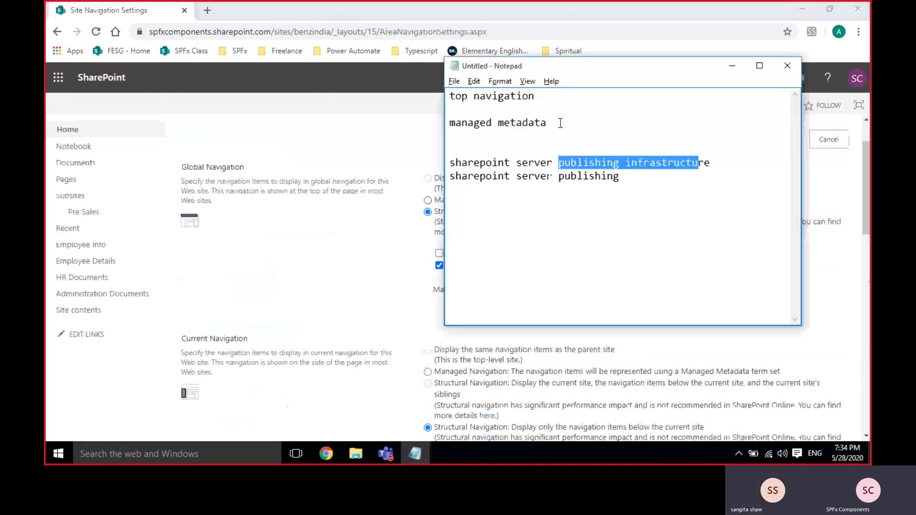
{"action": "left_click_drag", "start_coordinate": [449, 96], "coordinate": [639, 128]}
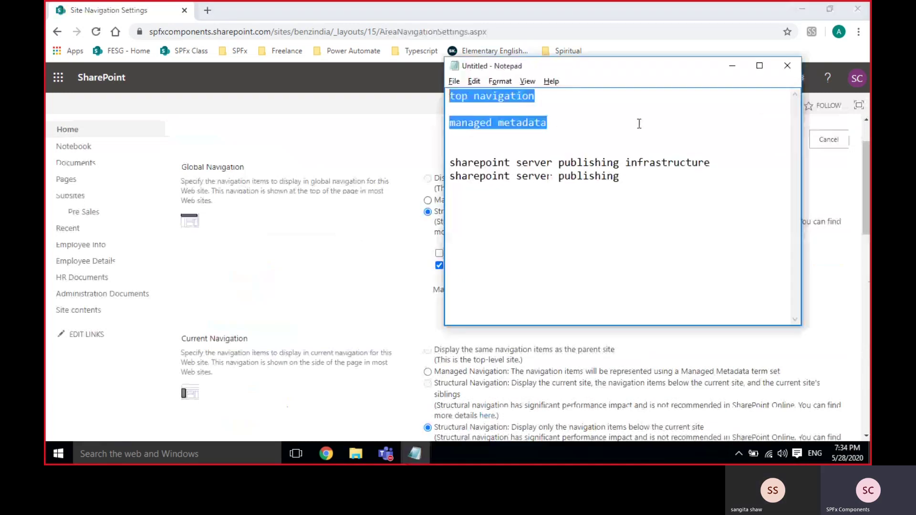
{"action": "left_click", "coordinate": [477, 95]}
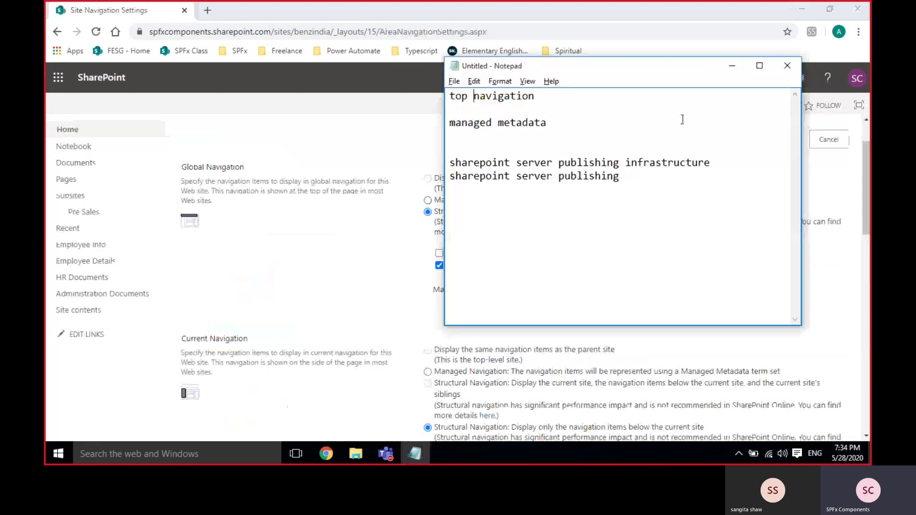
{"action": "left_click", "coordinate": [737, 61]}
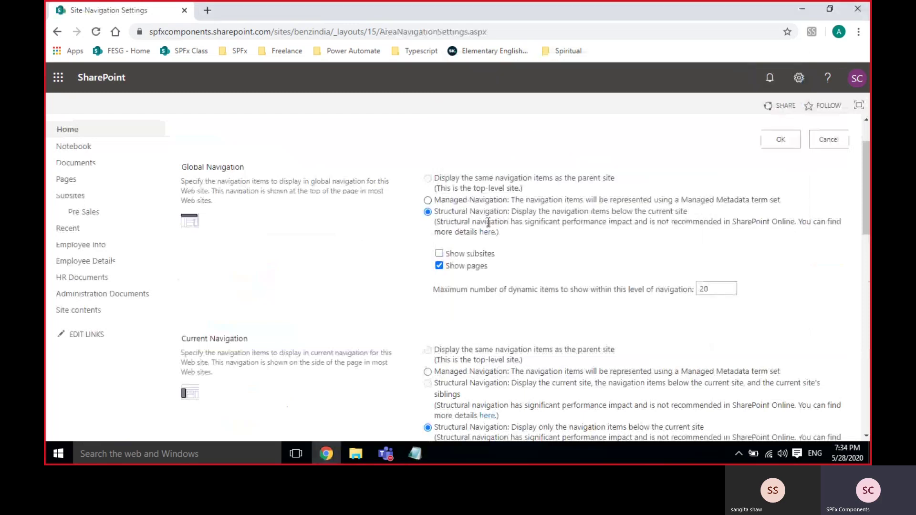
Examine the global, current and structural navigation sections of Navigation Settings, including the editing and sorting tree
{"action": "scroll", "coordinate": [527, 302], "scroll_direction": "down", "scroll_amount": 1}
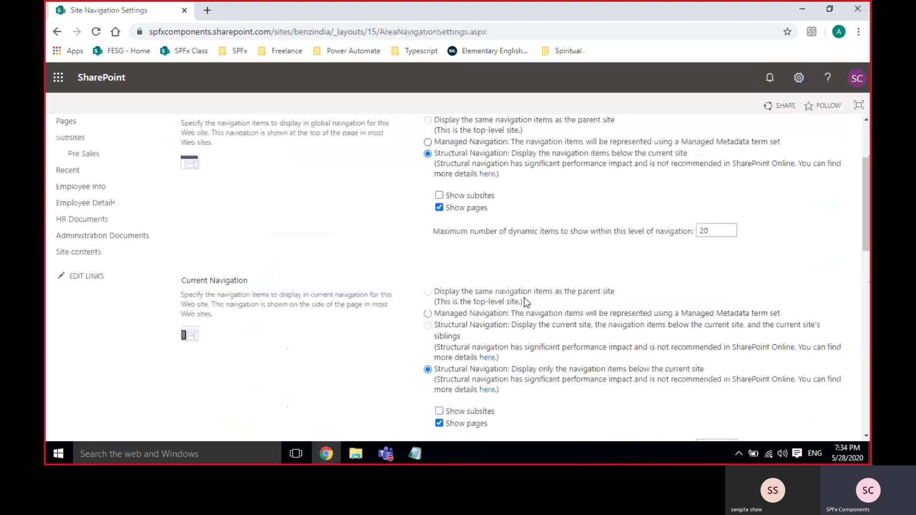
{"action": "scroll", "coordinate": [527, 303], "scroll_direction": "down", "scroll_amount": 8}
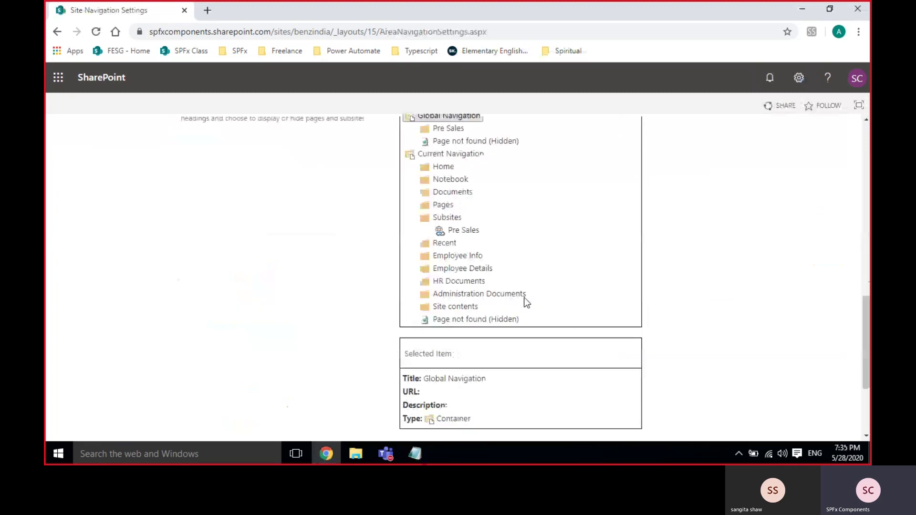
{"action": "scroll", "coordinate": [687, 348], "scroll_direction": "up", "scroll_amount": 1}
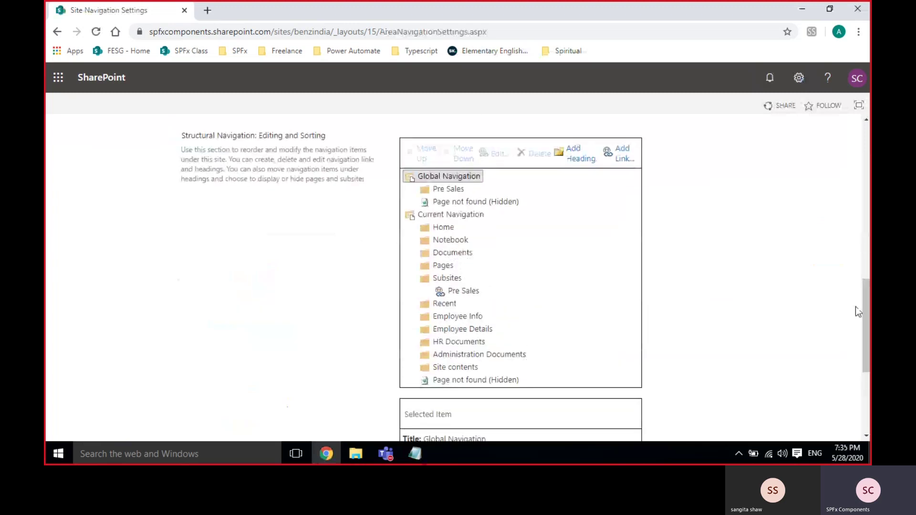
{"action": "scroll", "coordinate": [857, 311], "scroll_direction": "up", "scroll_amount": 10}
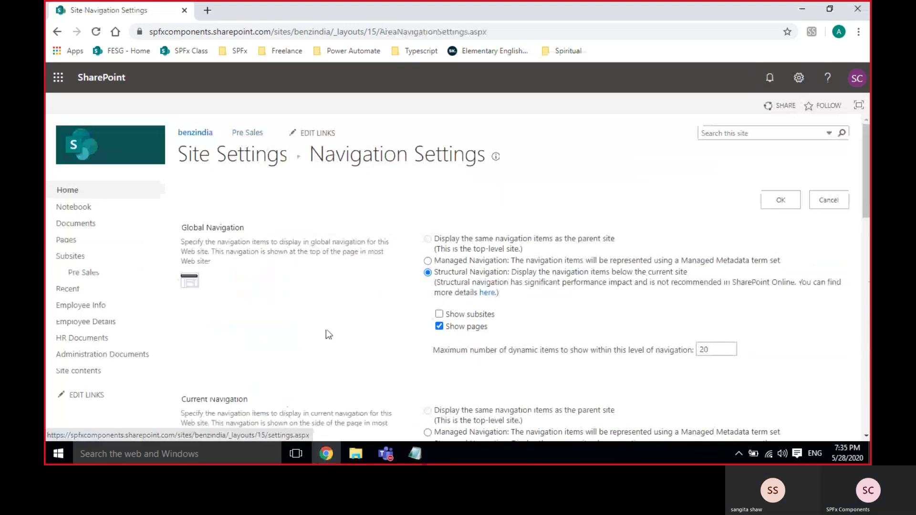
{"action": "scroll", "coordinate": [325, 329], "scroll_direction": "down", "scroll_amount": 7}
{"action": "scroll", "coordinate": [362, 278], "scroll_direction": "down", "scroll_amount": 5}
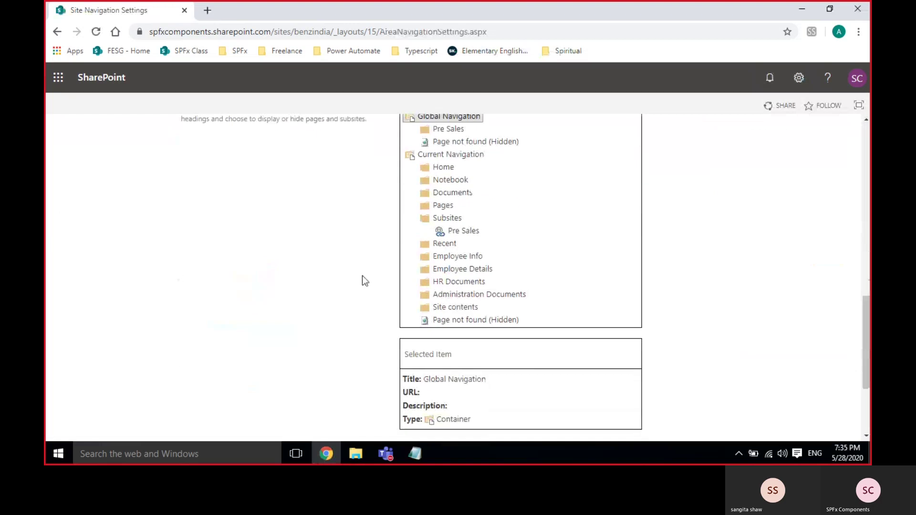
{"action": "scroll", "coordinate": [374, 267], "scroll_direction": "up", "scroll_amount": 3}
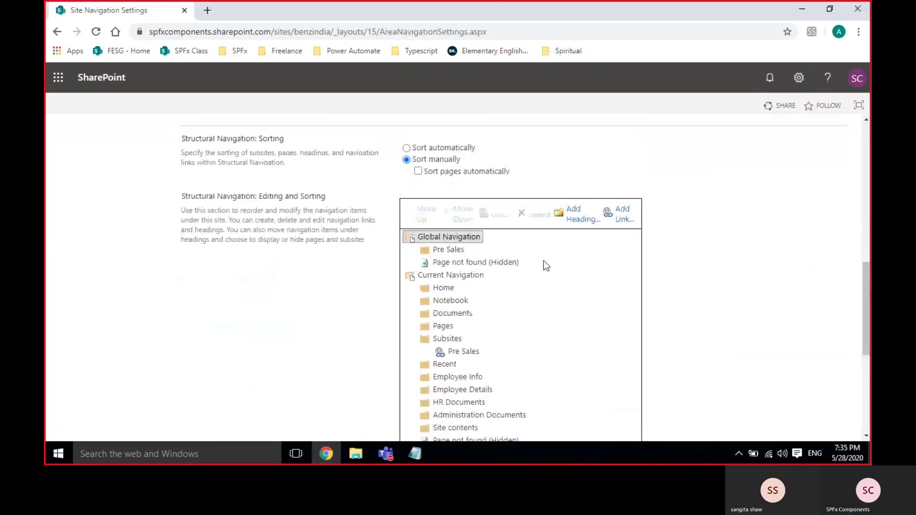
Add a navigation heading titled "Human Resource" with the URL "#" under Global Navigation
{"action": "left_click", "coordinate": [441, 250]}
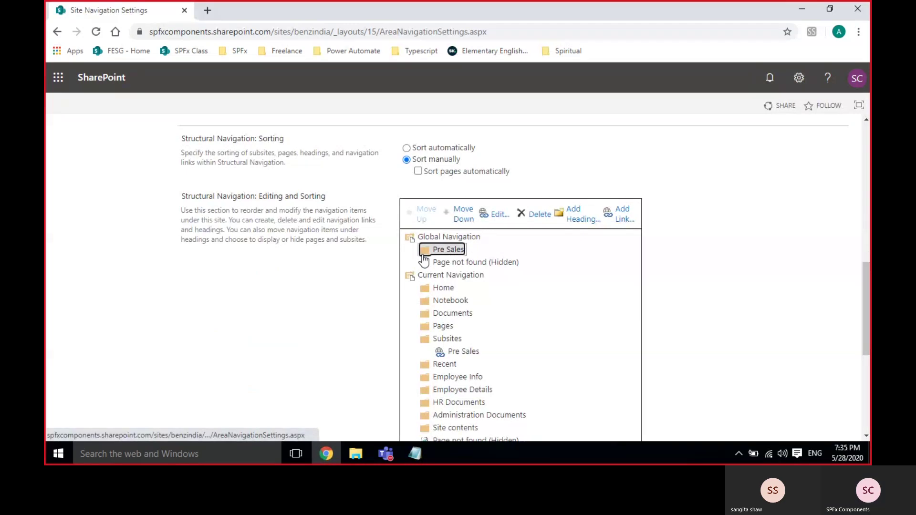
{"action": "left_click", "coordinate": [439, 238]}
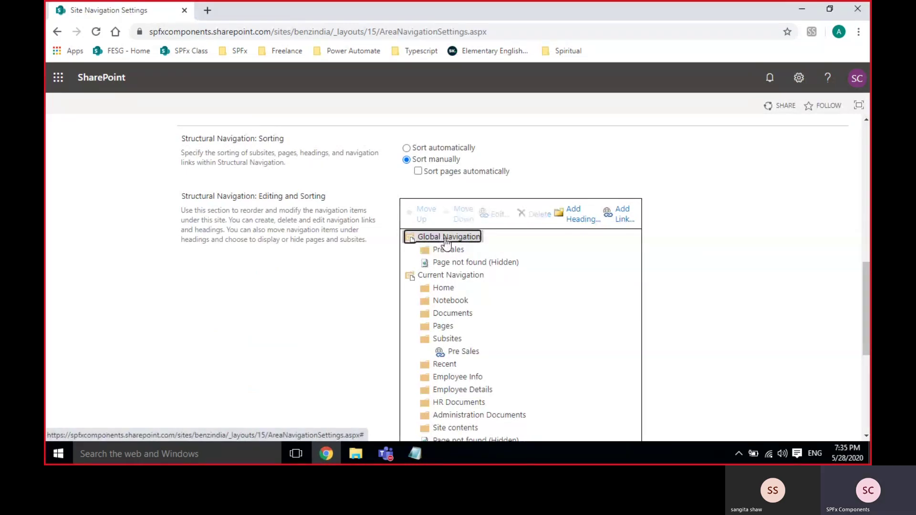
{"action": "left_click", "coordinate": [579, 222]}
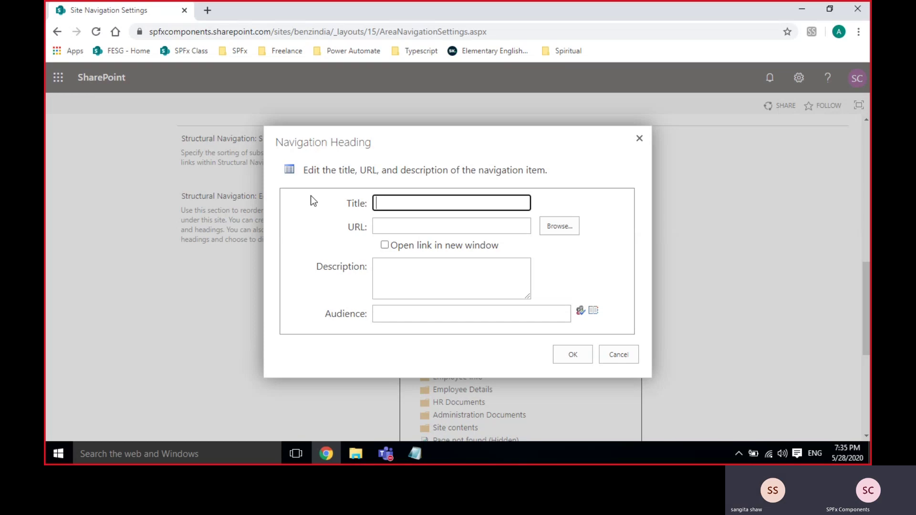
{"action": "type", "text": "Humar "}
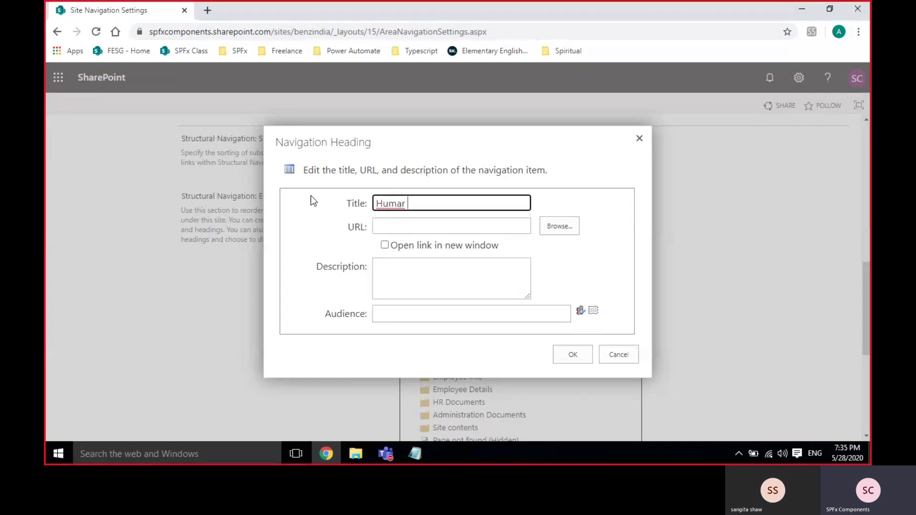
{"action": "type", "text": "R"}
{"action": "key", "text": "BackSpace"}
{"action": "key", "text": "BackSpace"}
{"action": "key", "text": "BackSpace"}
{"action": "type", "text": "n Resource"}
{"action": "left_click", "coordinate": [396, 228]}
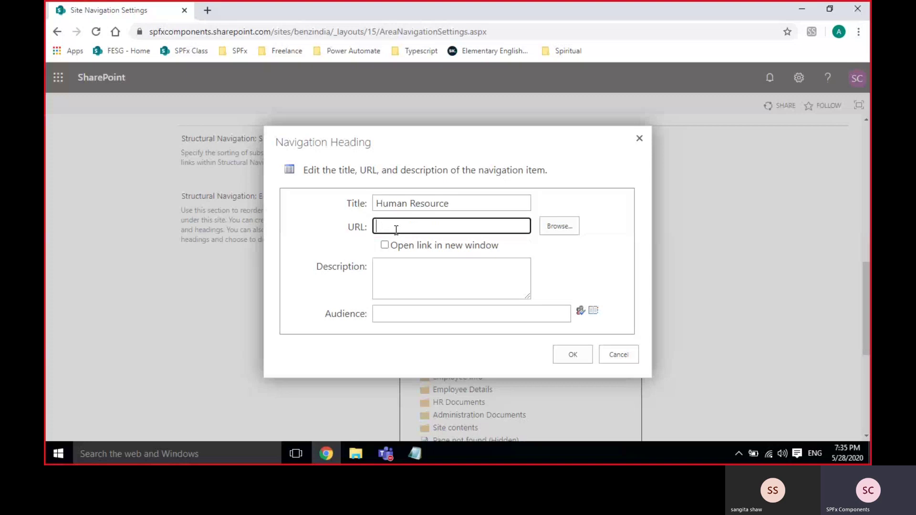
{"action": "type", "text": "#"}
{"action": "left_click", "coordinate": [563, 353]}
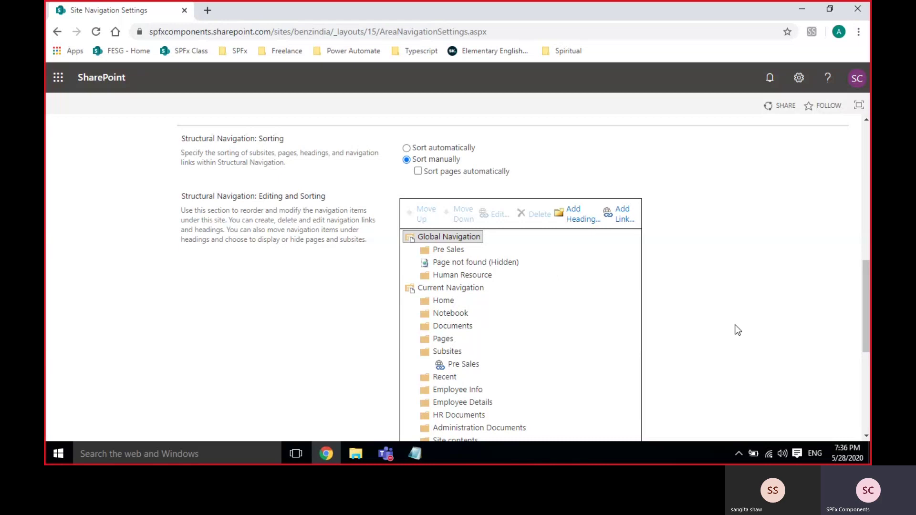
Start a new link under the Human Resource heading and copy the address of the benzindia site's Employee Info list from a new tab
{"action": "left_click", "coordinate": [462, 275]}
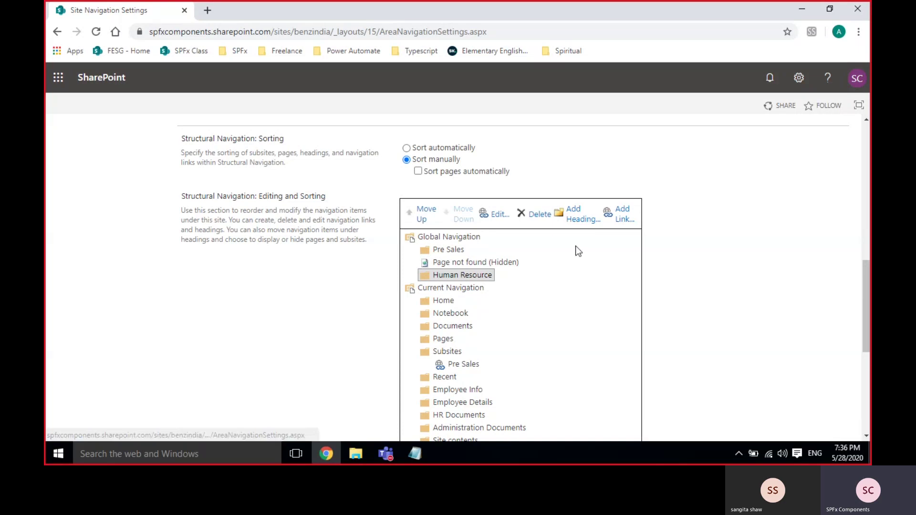
{"action": "left_click", "coordinate": [628, 218]}
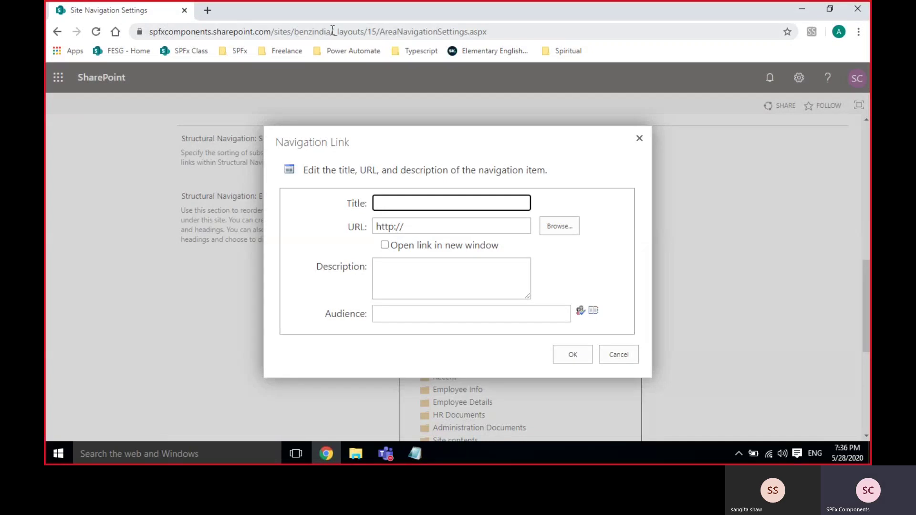
{"action": "left_click_drag", "start_coordinate": [333, 30], "coordinate": [141, 33]}
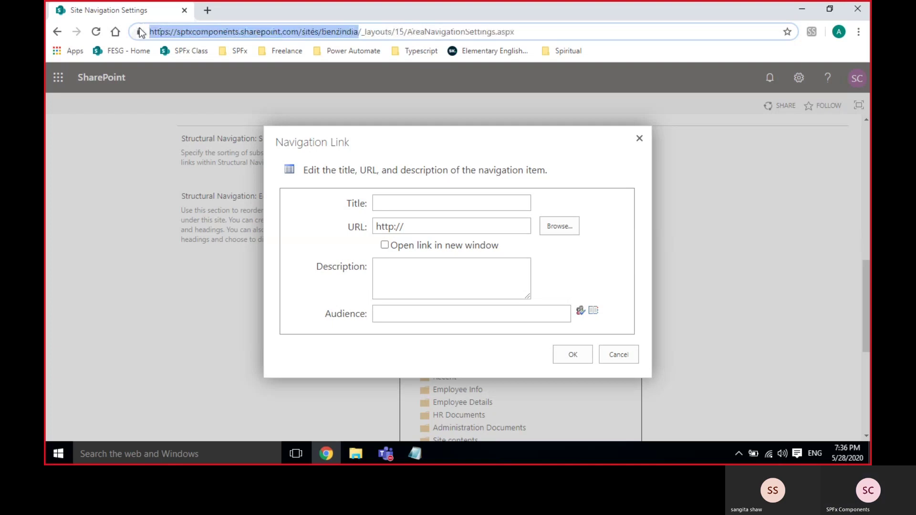
{"action": "key", "text": "ctrl+c"}
{"action": "key", "text": "ctrl+t"}
{"action": "key", "text": "ctrl+v"}
{"action": "key", "text": "Return"}
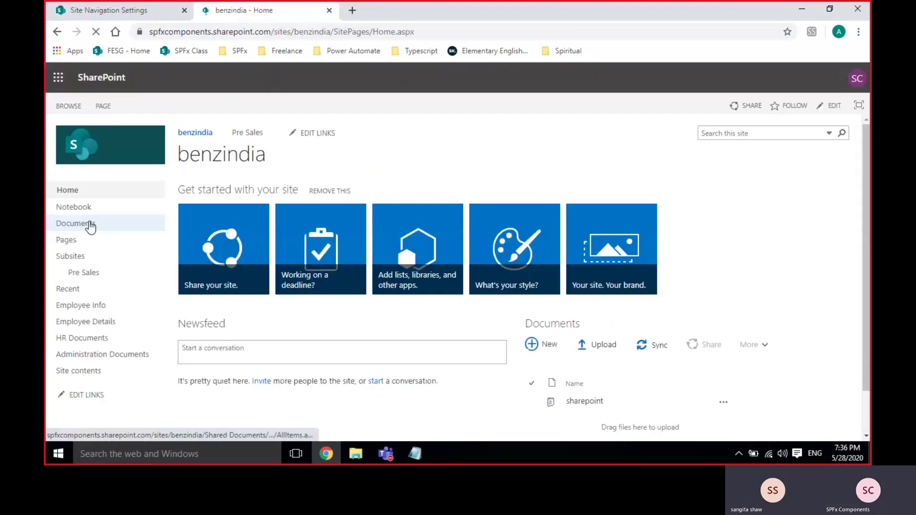
{"action": "left_click", "coordinate": [65, 305]}
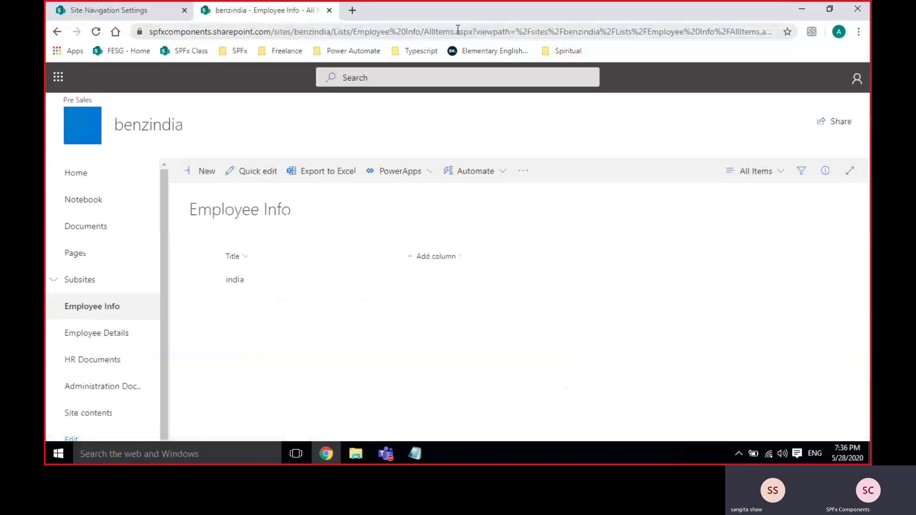
{"action": "left_click", "coordinate": [145, 7]}
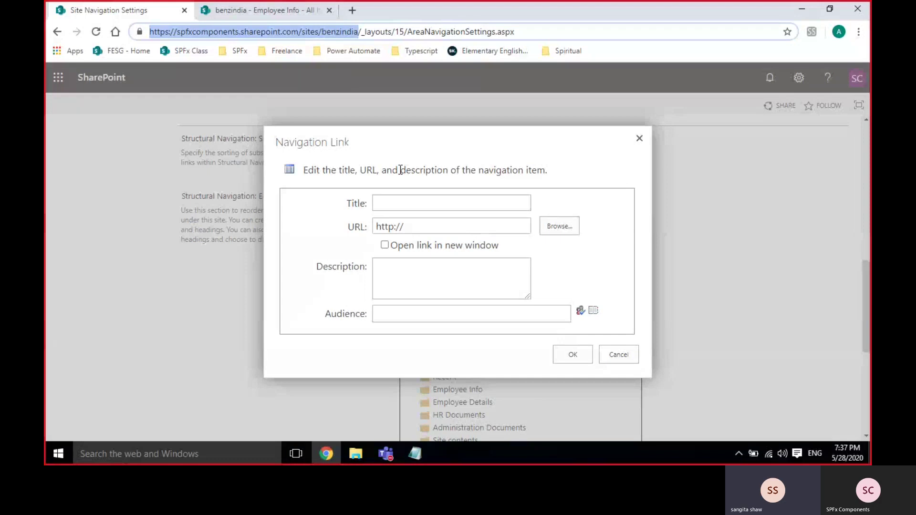
Title the link "Employee Info", give it the Employee Info list's AllItems.aspx address and save the navigation settings
{"action": "left_click", "coordinate": [389, 204]}
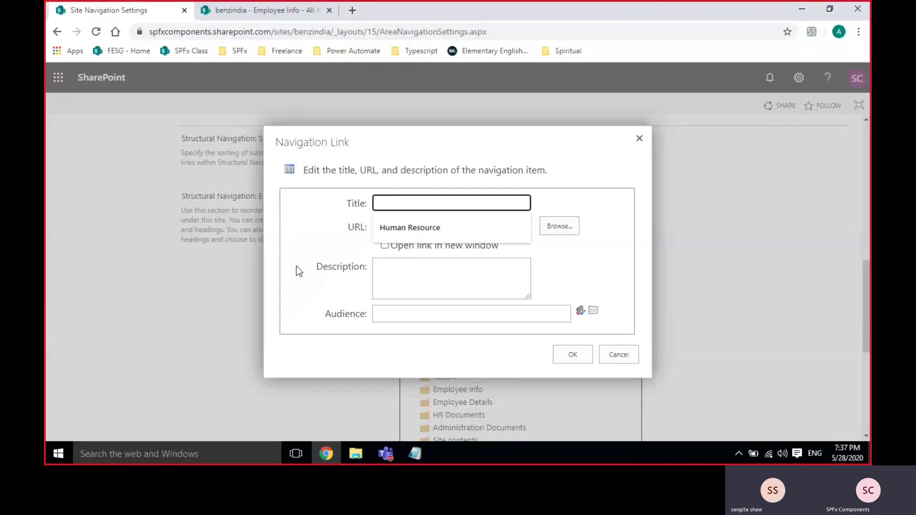
{"action": "type", "text": "Empl"}
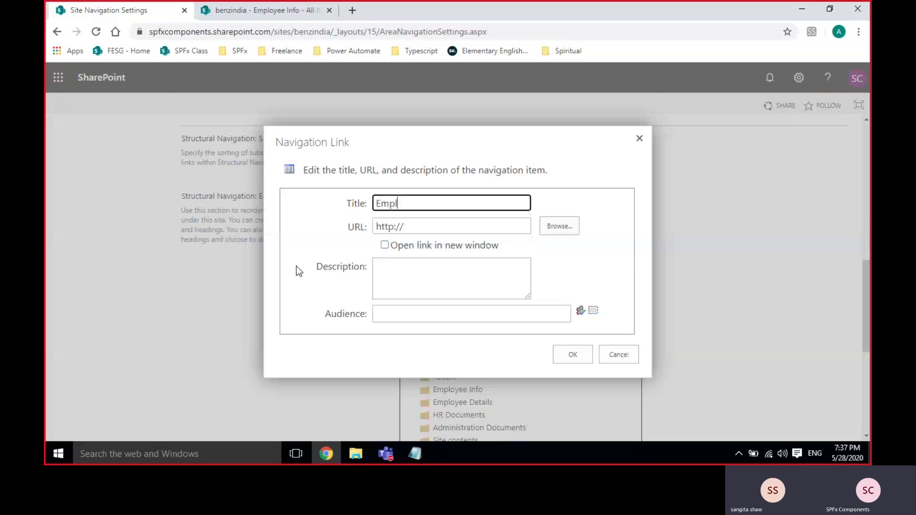
{"action": "type", "text": "oyee In"}
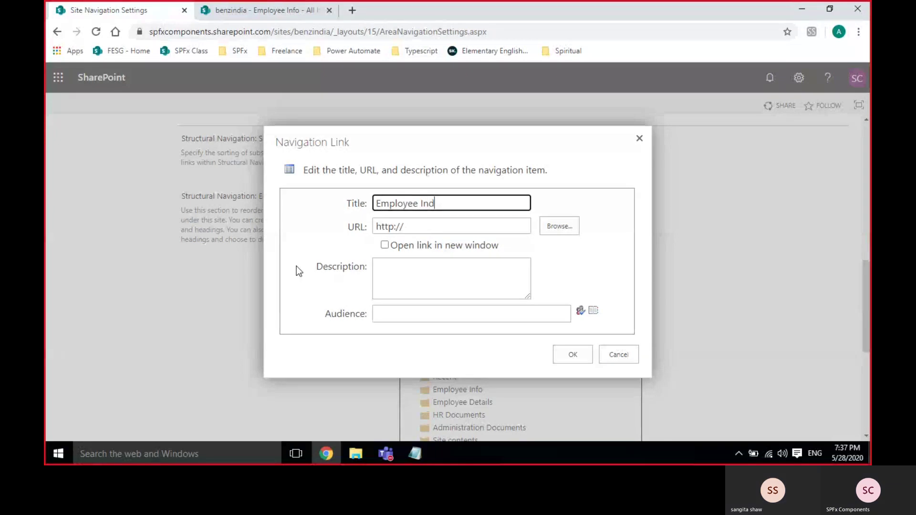
{"action": "type", "text": "fo"}
{"action": "left_click", "coordinate": [417, 221]}
{"action": "left_click", "coordinate": [262, 10]}
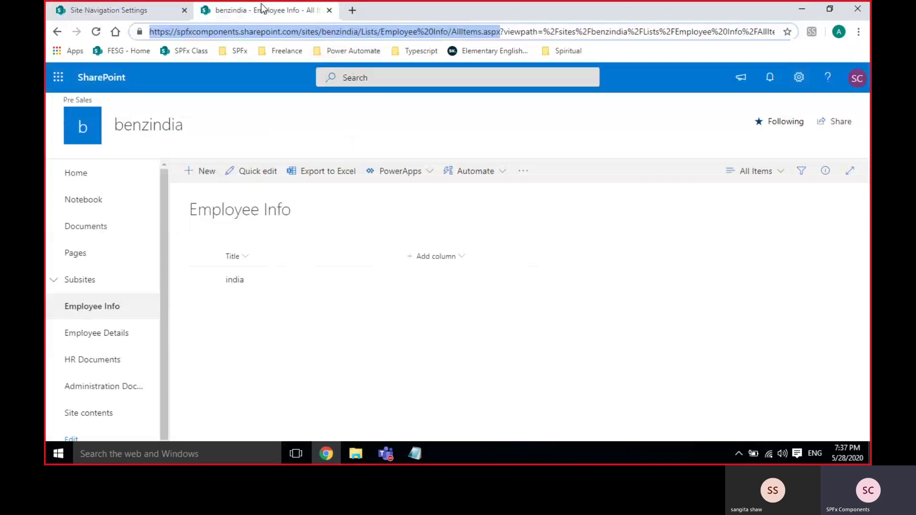
{"action": "left_click", "coordinate": [109, 9]}
{"action": "key", "text": "ctrl+v"}
{"action": "left_click", "coordinate": [584, 355]}
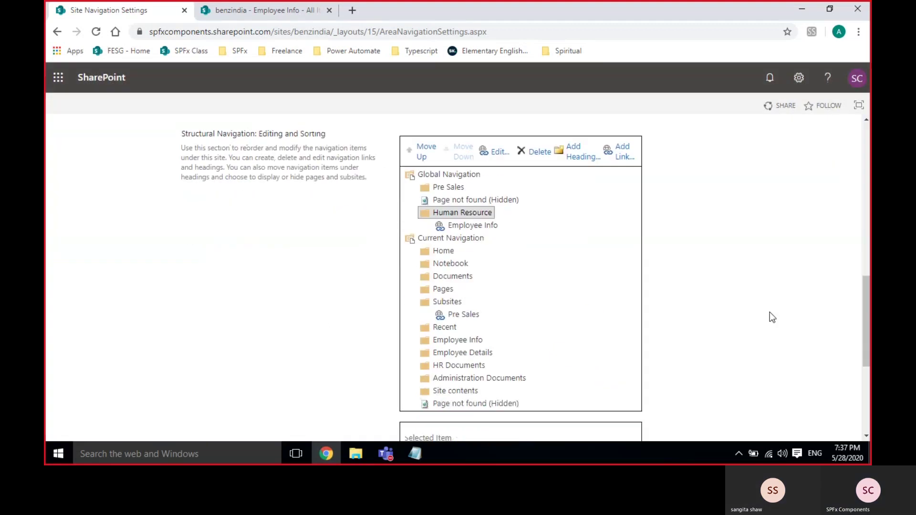
{"action": "scroll", "coordinate": [769, 312], "scroll_direction": "down", "scroll_amount": 5}
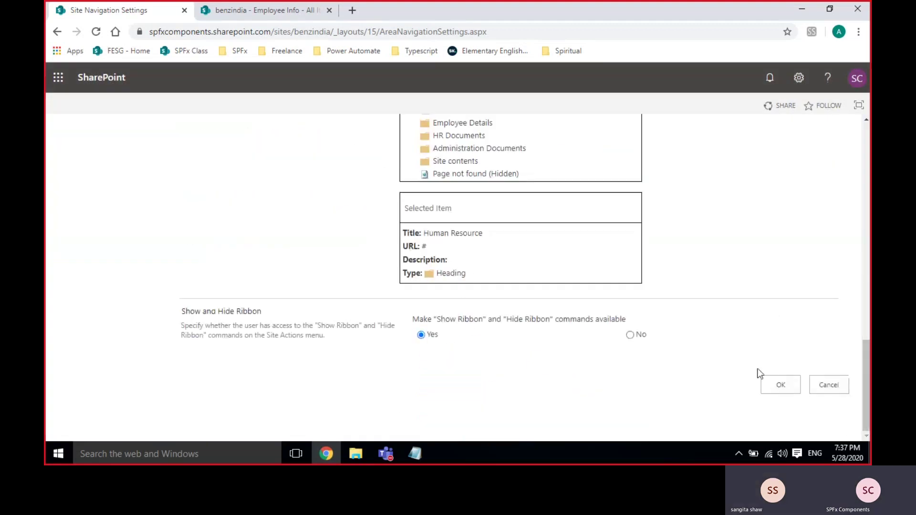
{"action": "left_click", "coordinate": [780, 385]}
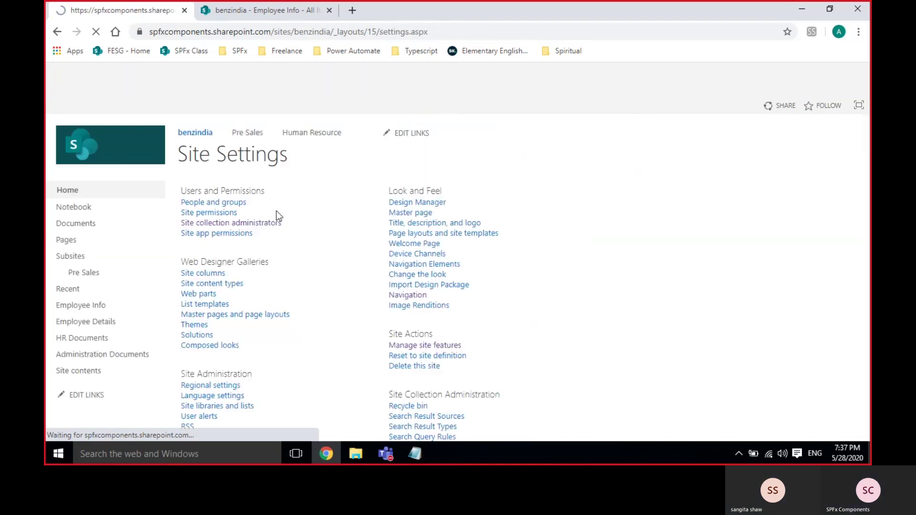
Test the Human Resource heading and its Employee Info link in the site's top navigation, then return to the benzindia home page
{"action": "left_click", "coordinate": [258, 12]}
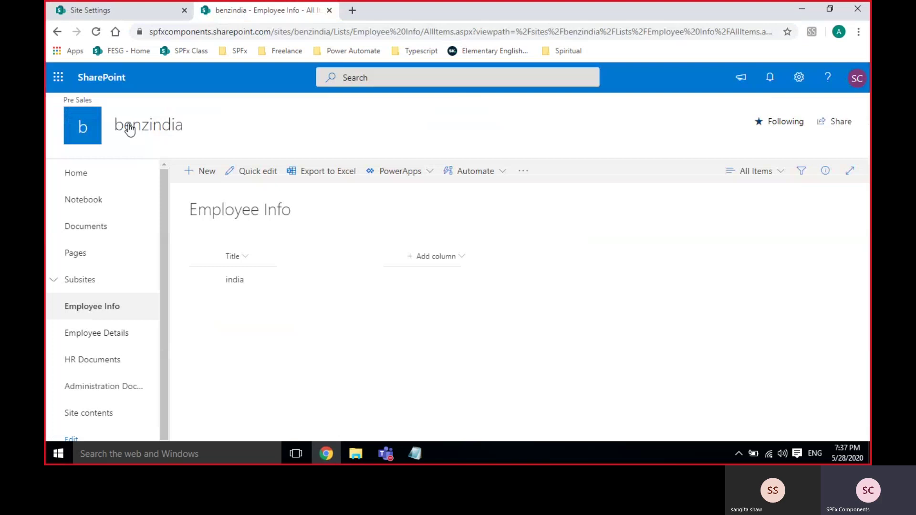
{"action": "left_click", "coordinate": [128, 127]}
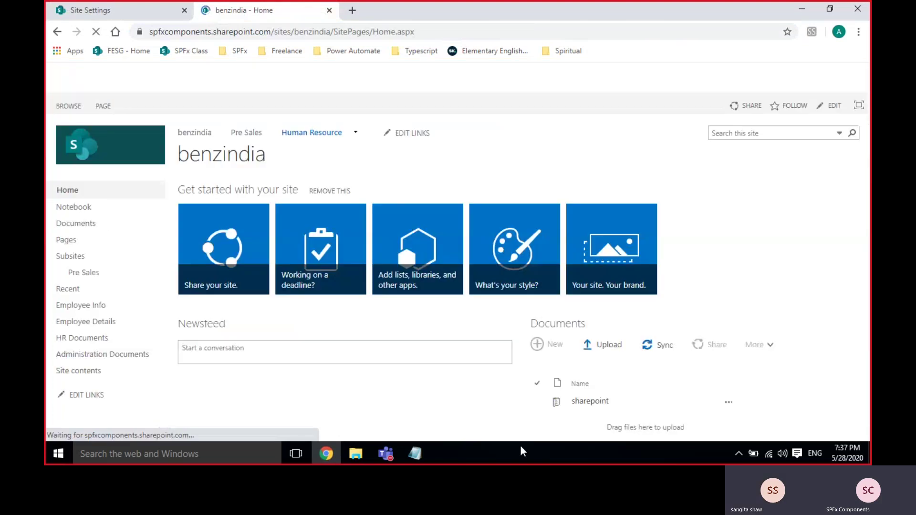
{"action": "mouse_move", "coordinate": [312, 137]}
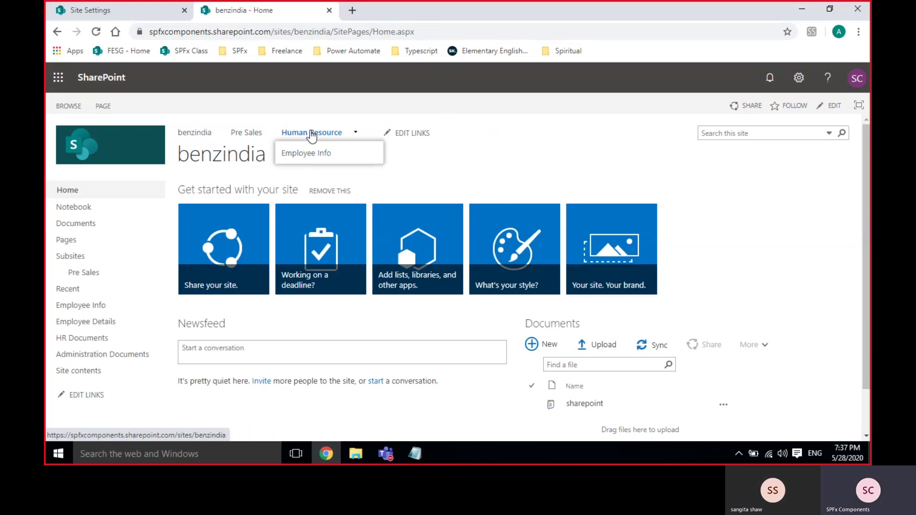
{"action": "left_click", "coordinate": [311, 134]}
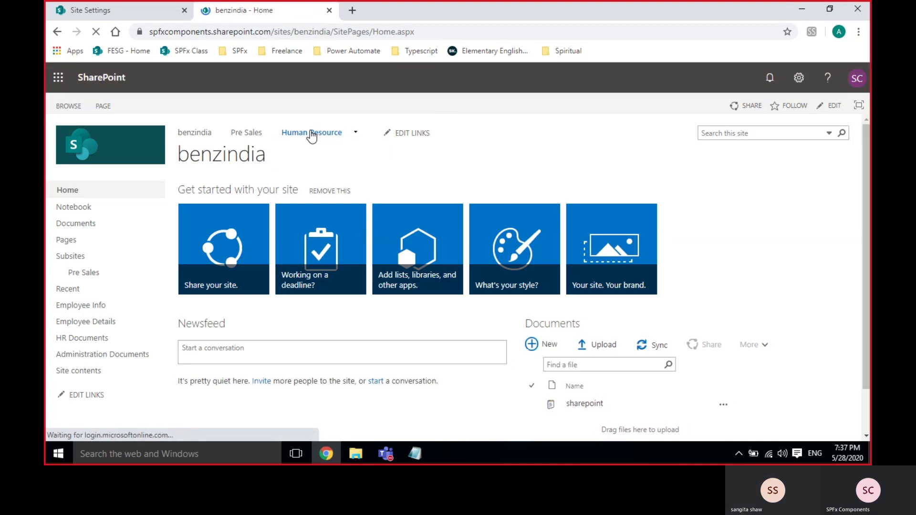
{"action": "mouse_move", "coordinate": [345, 135]}
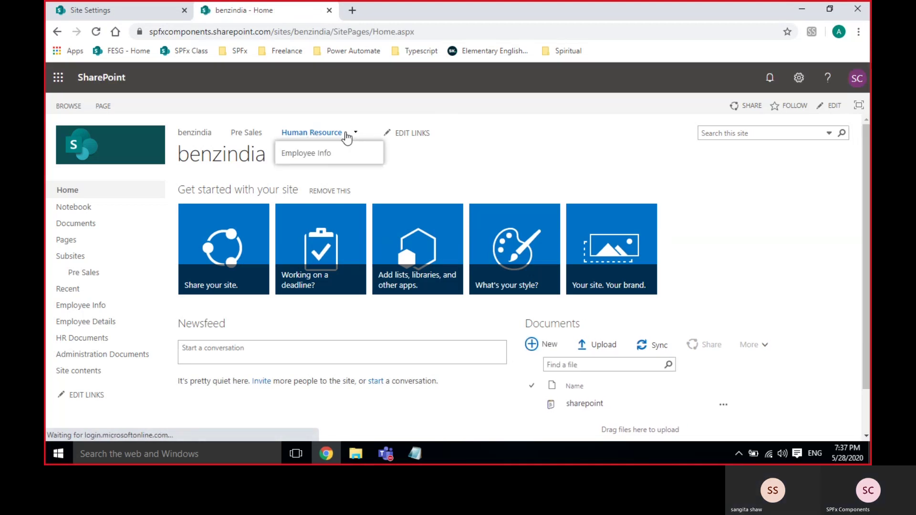
{"action": "left_click", "coordinate": [292, 157]}
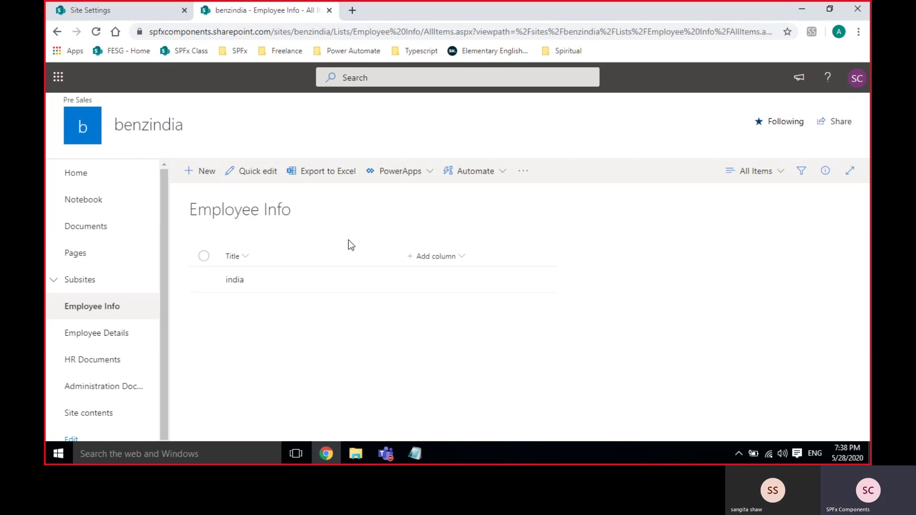
{"action": "left_click", "coordinate": [139, 128]}
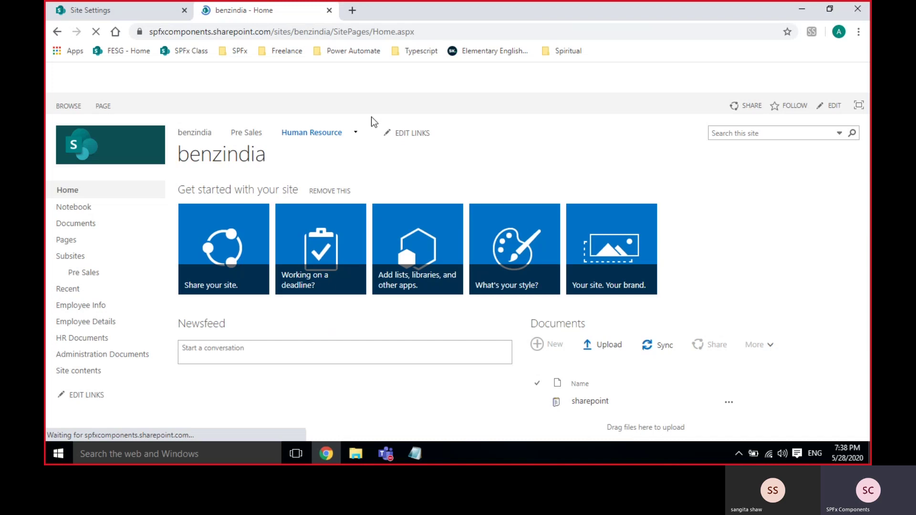
{"action": "mouse_move", "coordinate": [293, 155]}
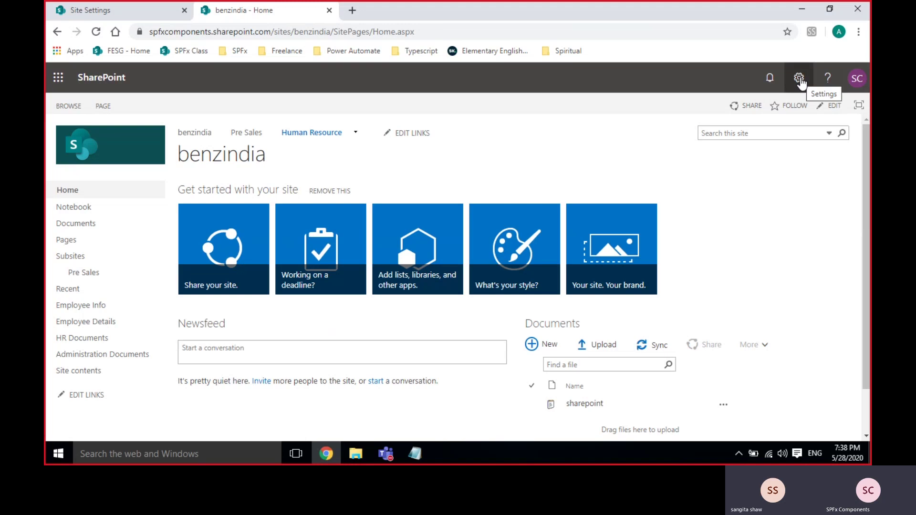
Reopen Navigation Settings and add a heading titled "Leaves" with the URL "#" under Global Navigation
{"action": "left_click", "coordinate": [140, 12]}
{"action": "left_click", "coordinate": [422, 296]}
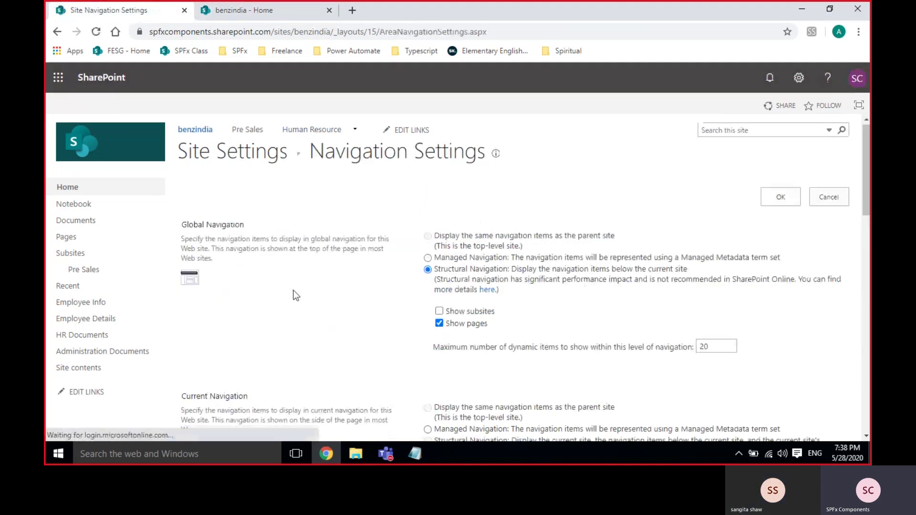
{"action": "scroll", "coordinate": [292, 294], "scroll_direction": "down", "scroll_amount": 10}
{"action": "scroll", "coordinate": [293, 295], "scroll_direction": "up", "scroll_amount": 3}
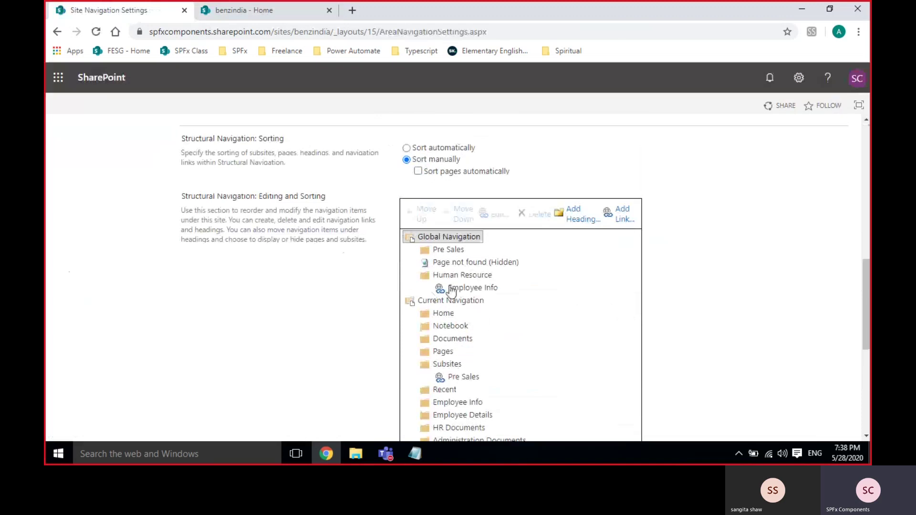
{"action": "left_click", "coordinate": [461, 275]}
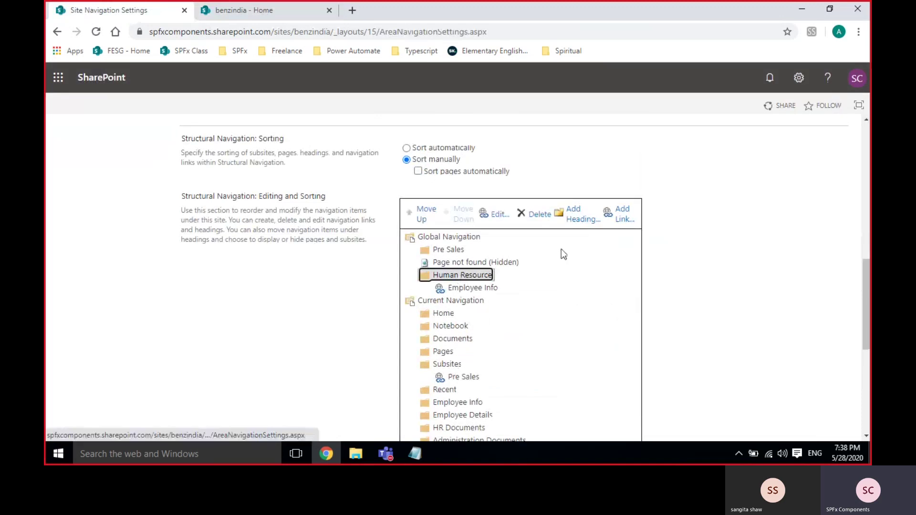
{"action": "left_click", "coordinate": [578, 213]}
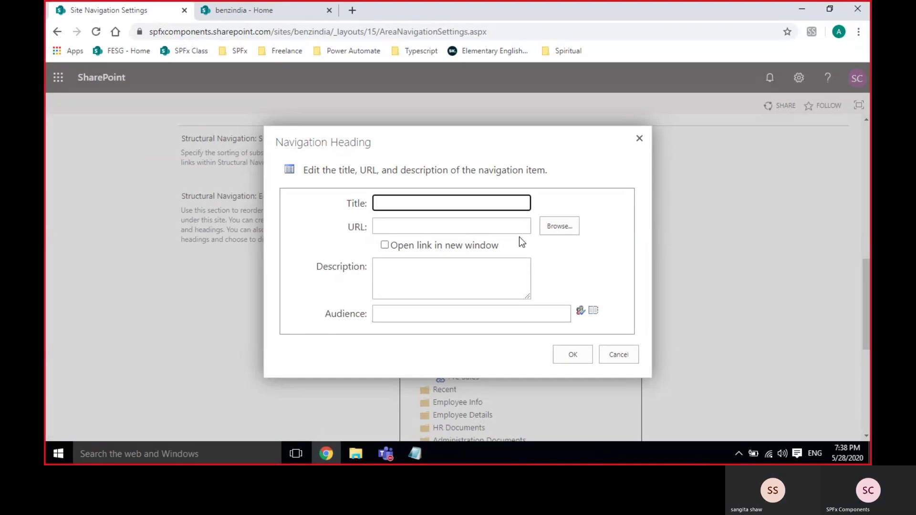
{"action": "type", "text": "Leaves"}
{"action": "left_click", "coordinate": [520, 232]}
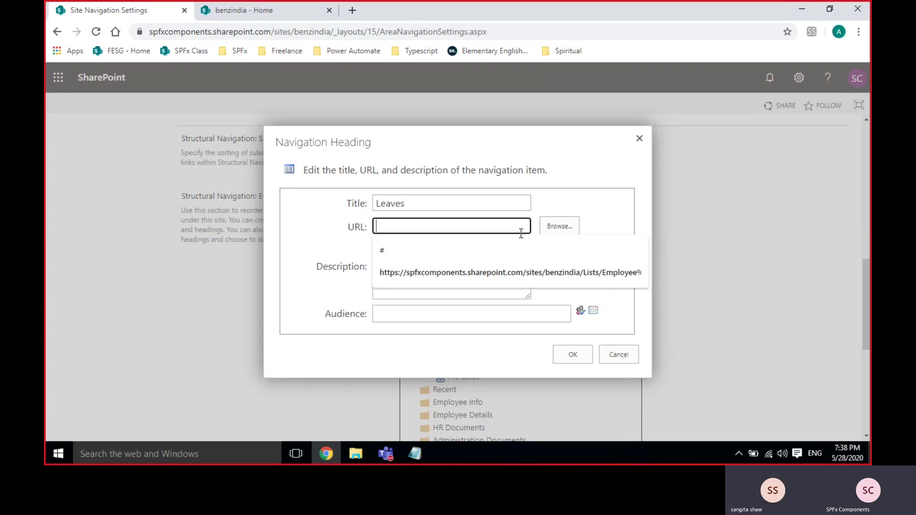
{"action": "left_click", "coordinate": [382, 250]}
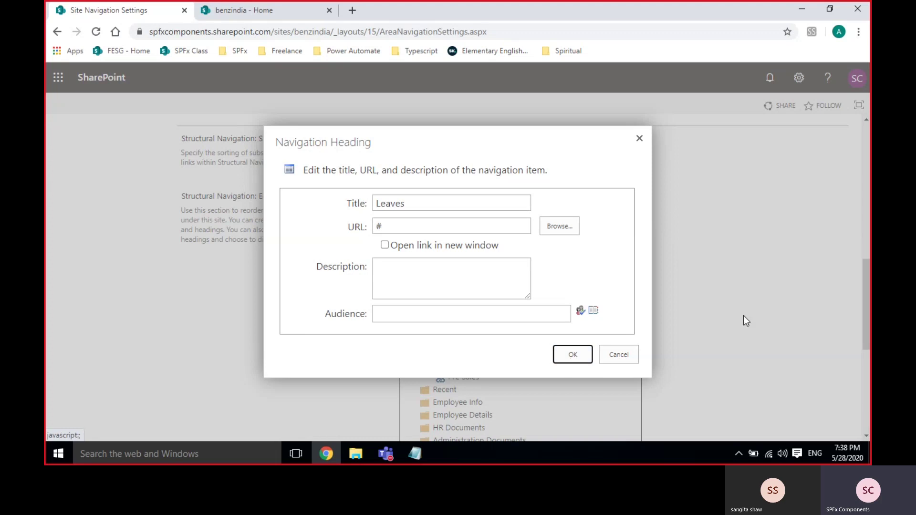
{"action": "key", "text": "Return"}
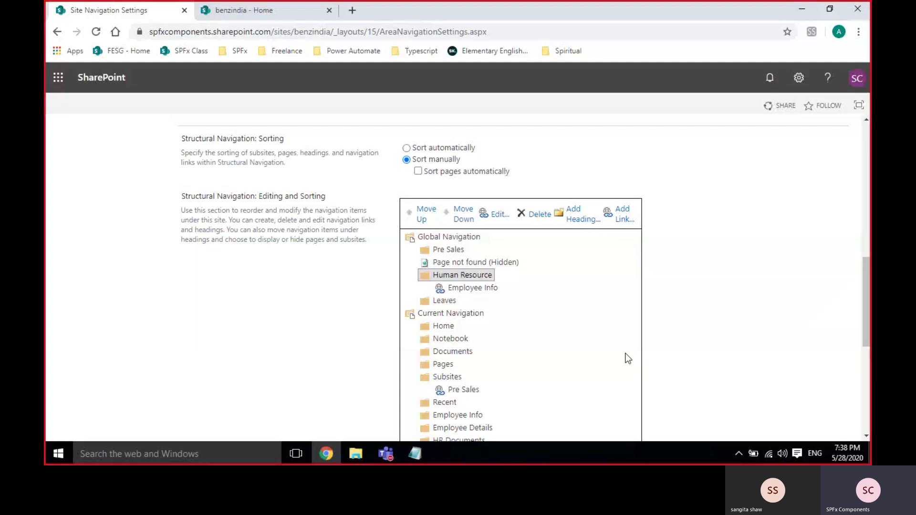
Start a new link under the Leaves heading and copy the Administration Documents library's address up to AllItems.aspx from the benzindia home tab
{"action": "left_click", "coordinate": [444, 301]}
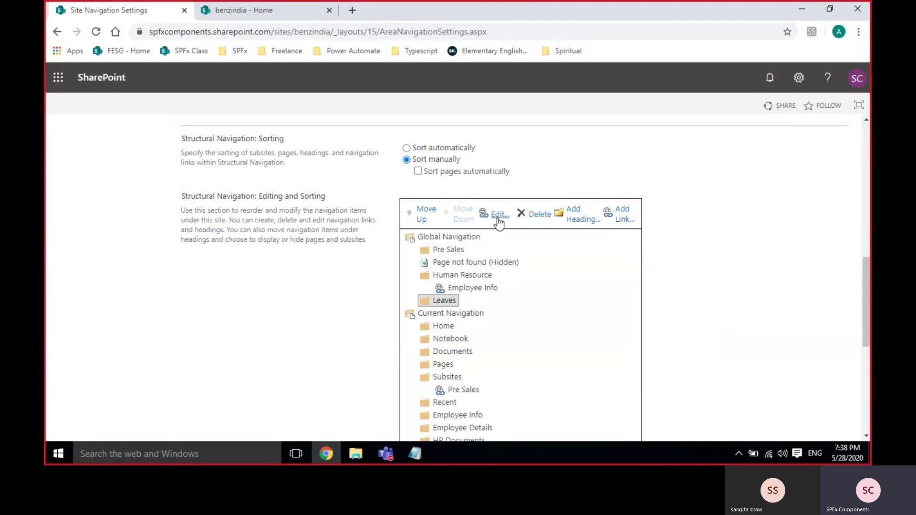
{"action": "left_click", "coordinate": [625, 217]}
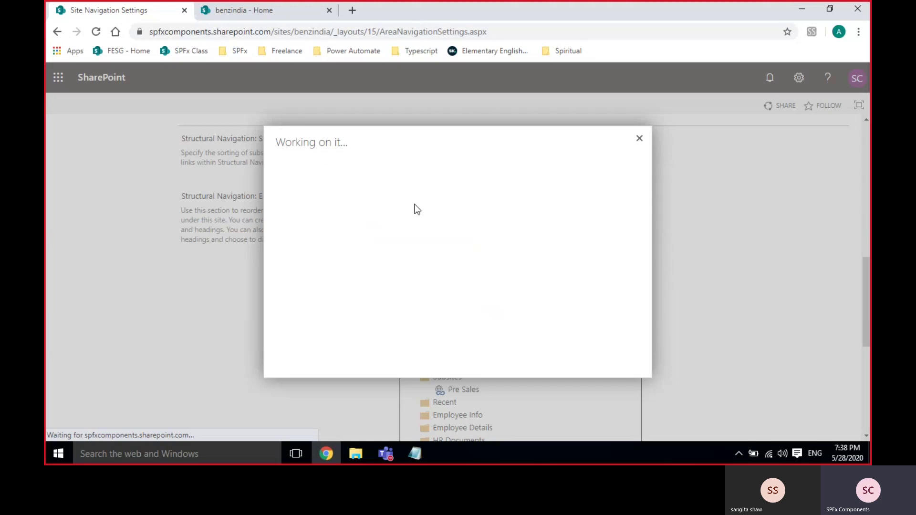
{"action": "left_click", "coordinate": [273, 6]}
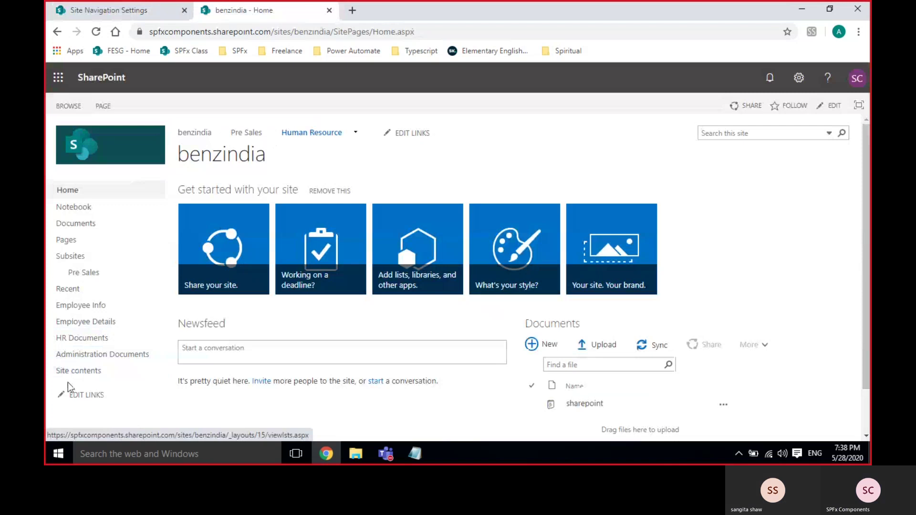
{"action": "left_click", "coordinate": [84, 355]}
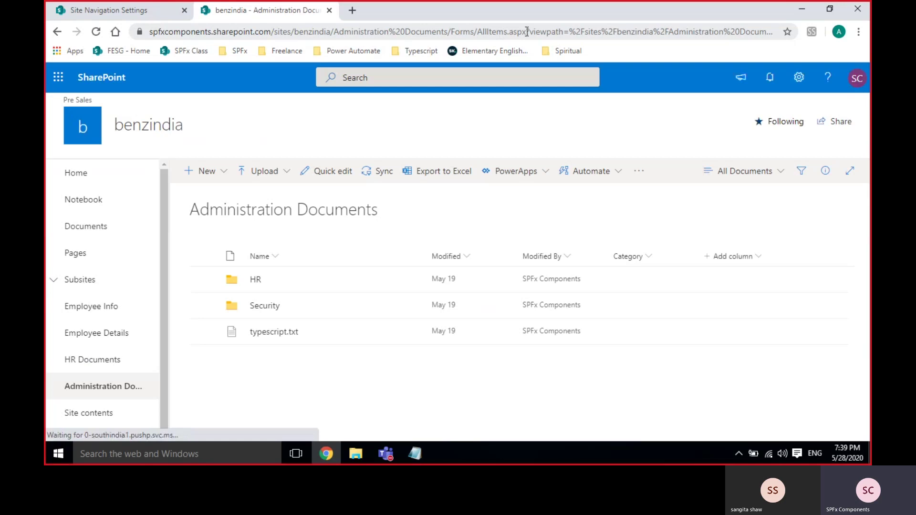
{"action": "left_click_drag", "start_coordinate": [527, 32], "coordinate": [46, 5]}
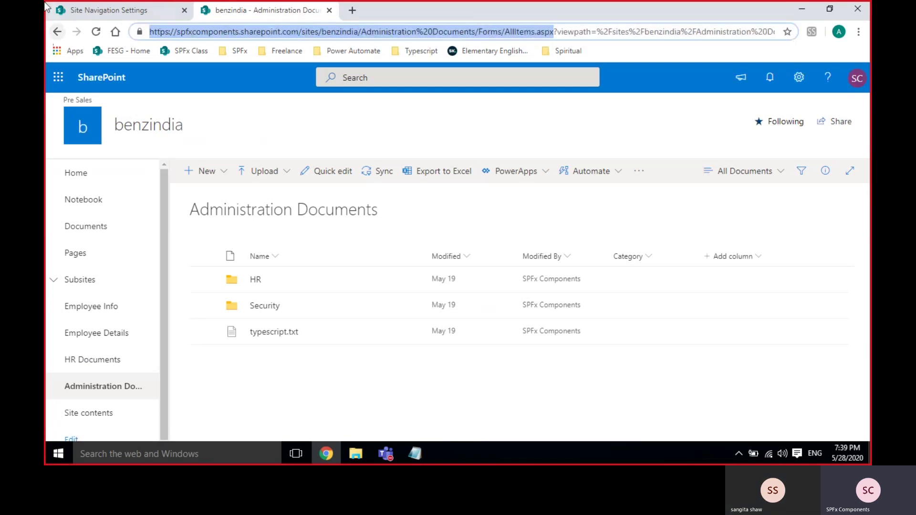
{"action": "key", "text": "ctrl+c"}
Title the new link "Apply Leave", give it the copied Administration Documents AllItems.aspx address and confirm it
{"action": "left_click", "coordinate": [110, 10]}
{"action": "key", "text": "ctrl+v"}
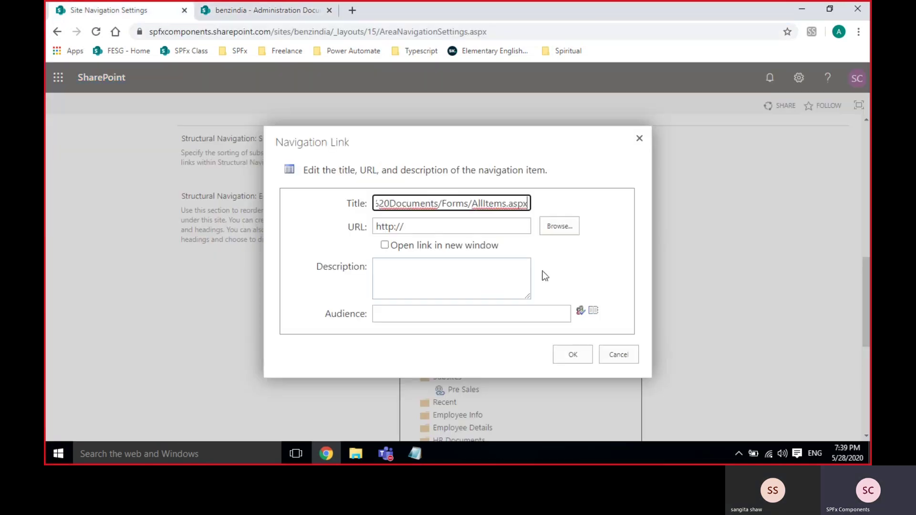
{"action": "key", "text": "ctrl+a"}
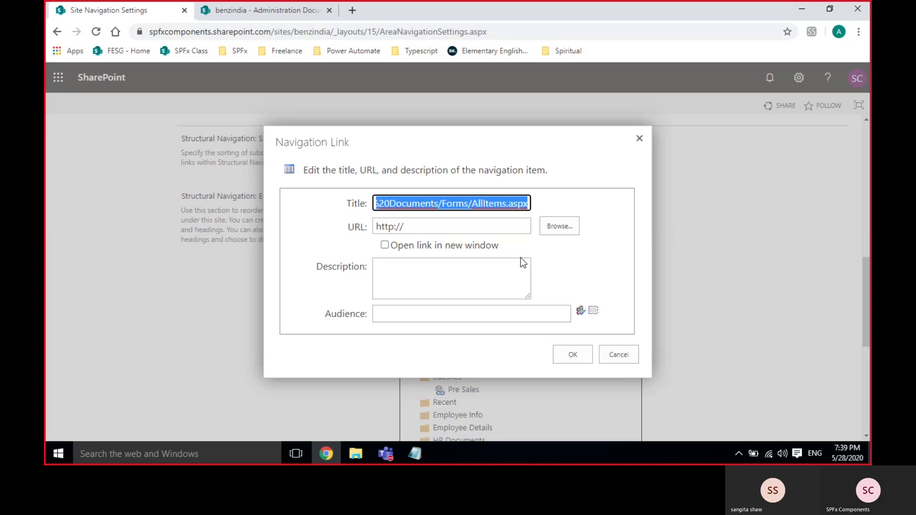
{"action": "key", "text": "BackSpace"}
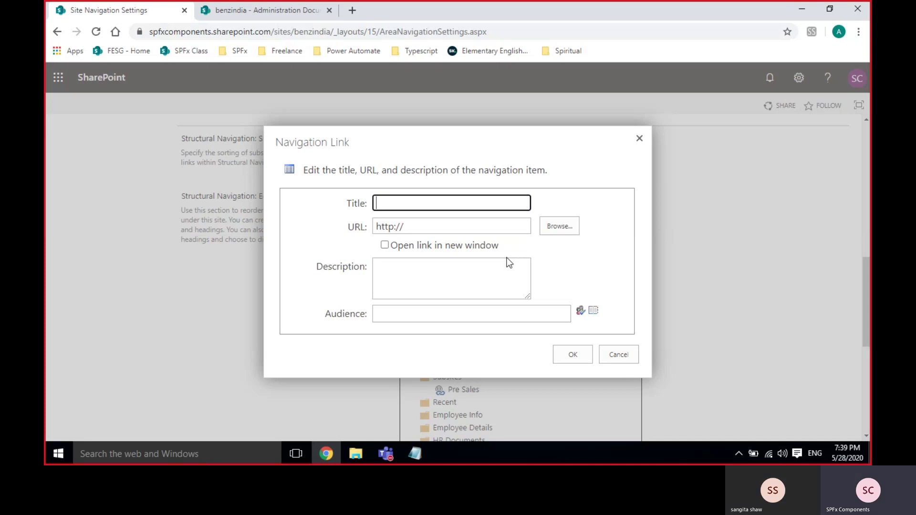
{"action": "left_click", "coordinate": [466, 227]}
{"action": "key", "text": "ctrl+a"}
{"action": "key", "text": "ctrl+v"}
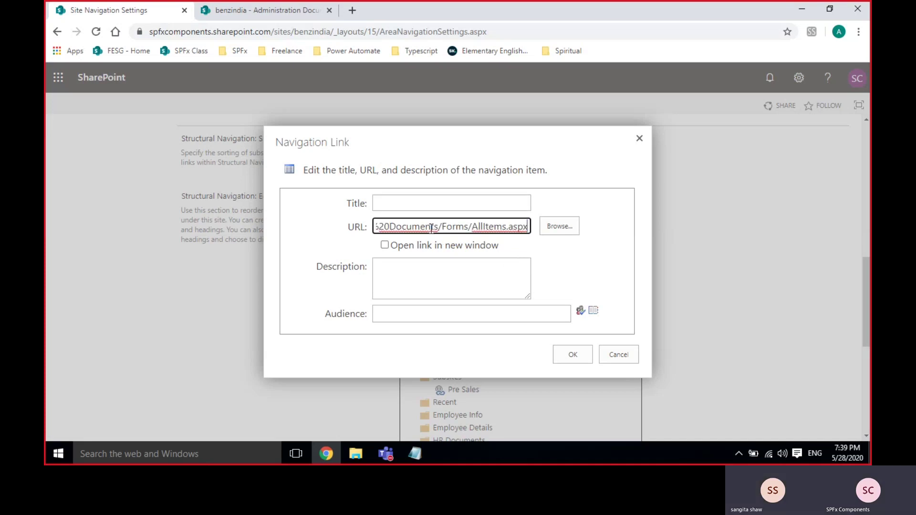
{"action": "left_click", "coordinate": [427, 209]}
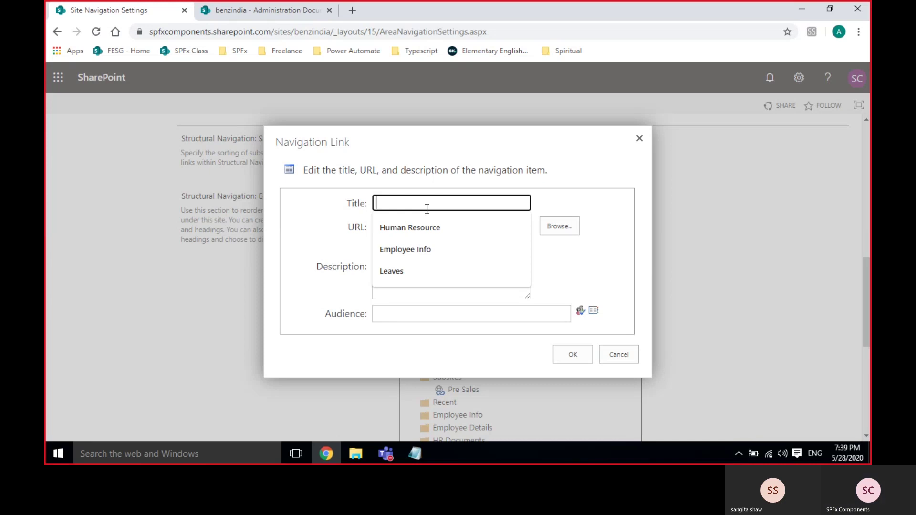
{"action": "type", "text": "Appl"}
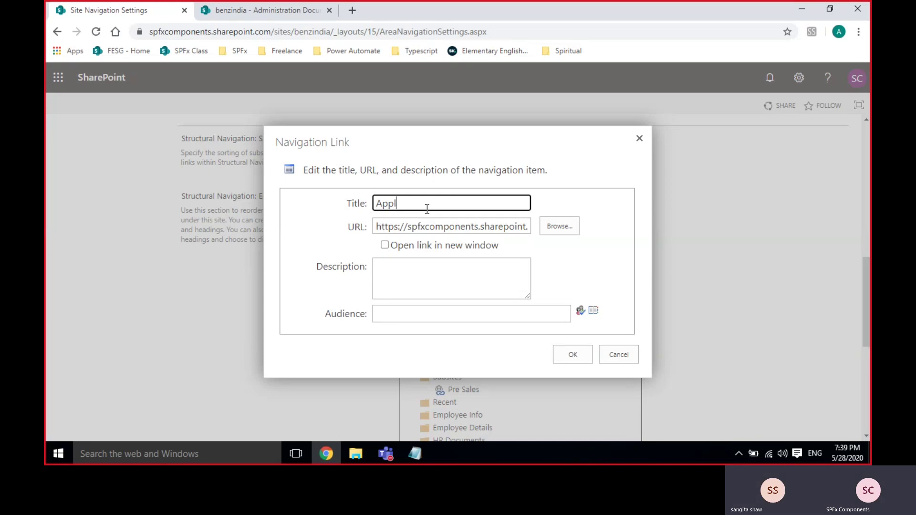
{"action": "type", "text": "y Leave"}
{"action": "key", "text": "Return"}
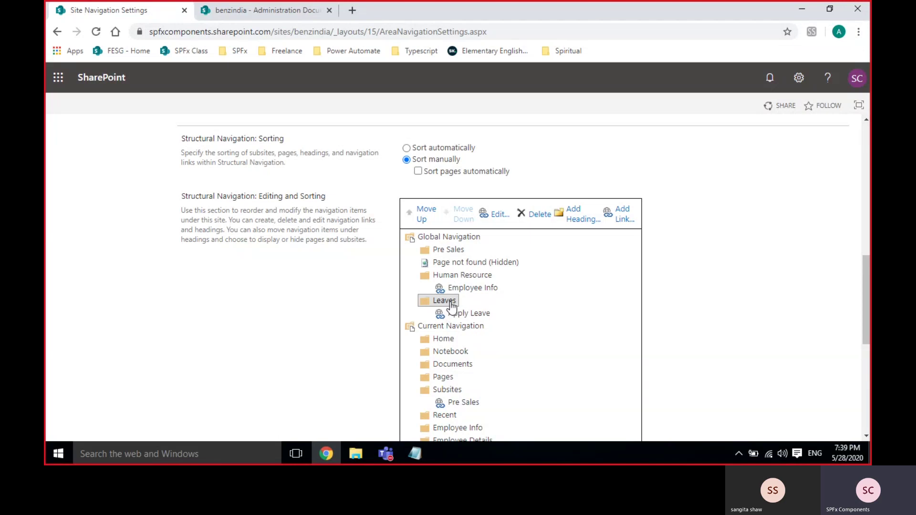
Add an "Apply WFH" link under Leaves with the same Administration Documents address, opening in a new window, and save the navigation settings
{"action": "left_click", "coordinate": [622, 221]}
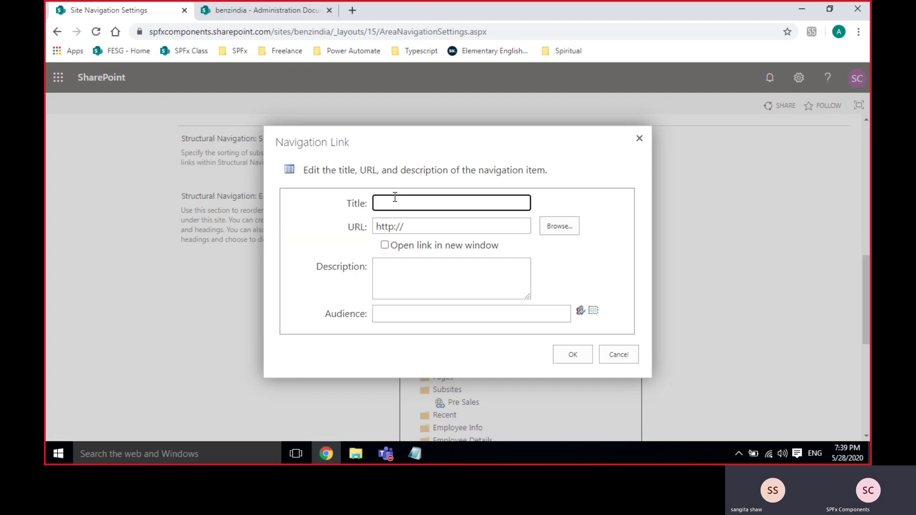
{"action": "left_click", "coordinate": [395, 197]}
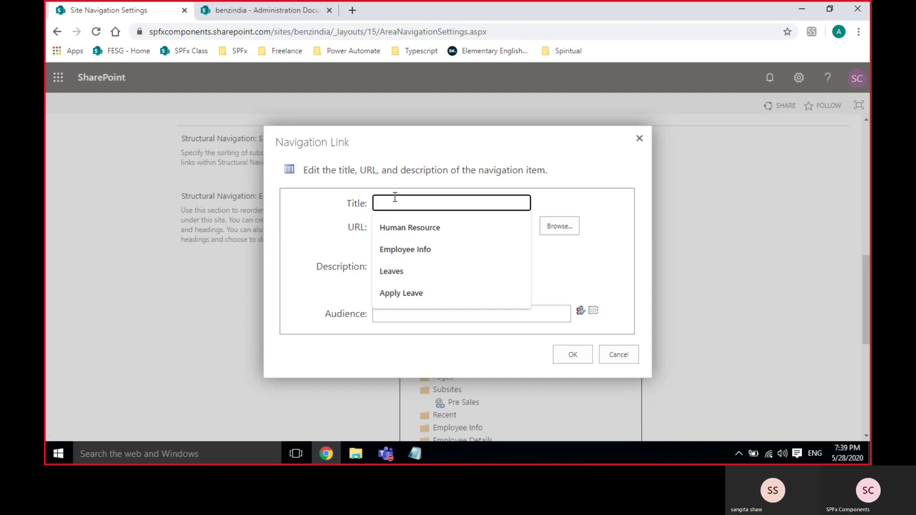
{"action": "type", "text": "Apply W"}
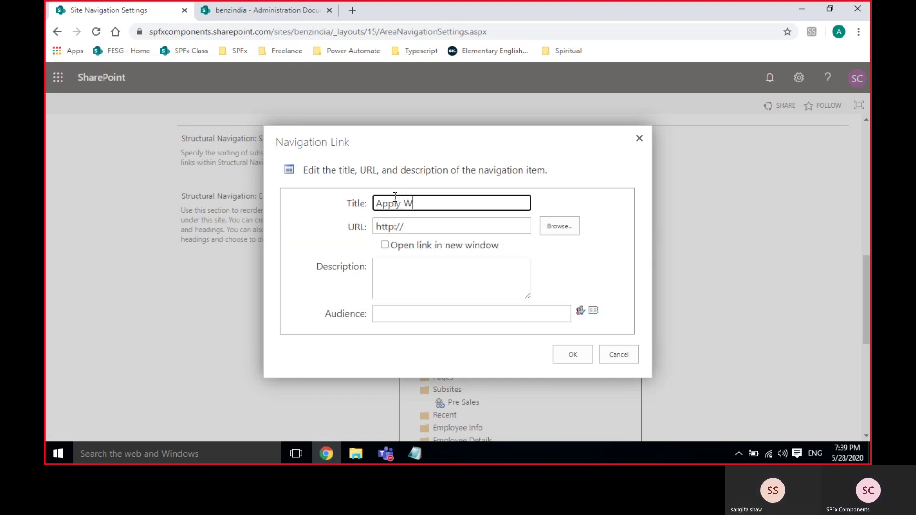
{"action": "type", "text": "FH"}
{"action": "key", "text": "Tab"}
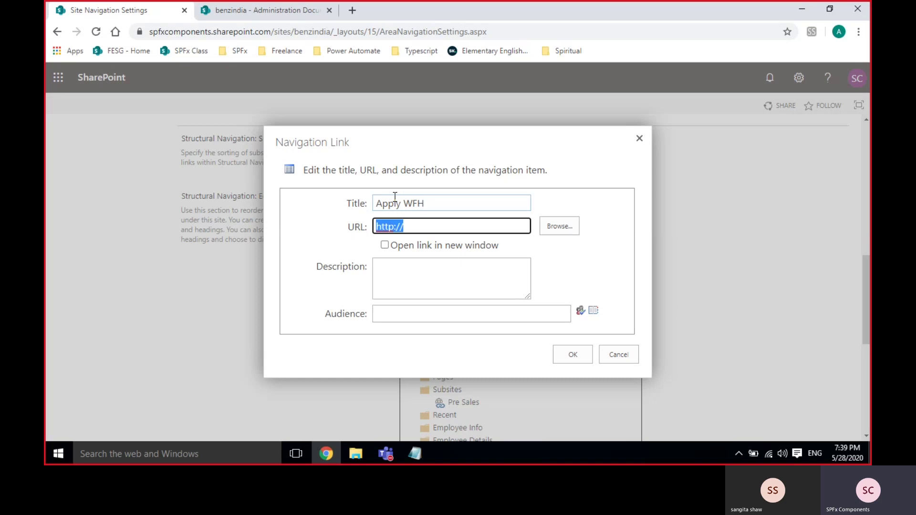
{"action": "key", "text": "ctrl+v"}
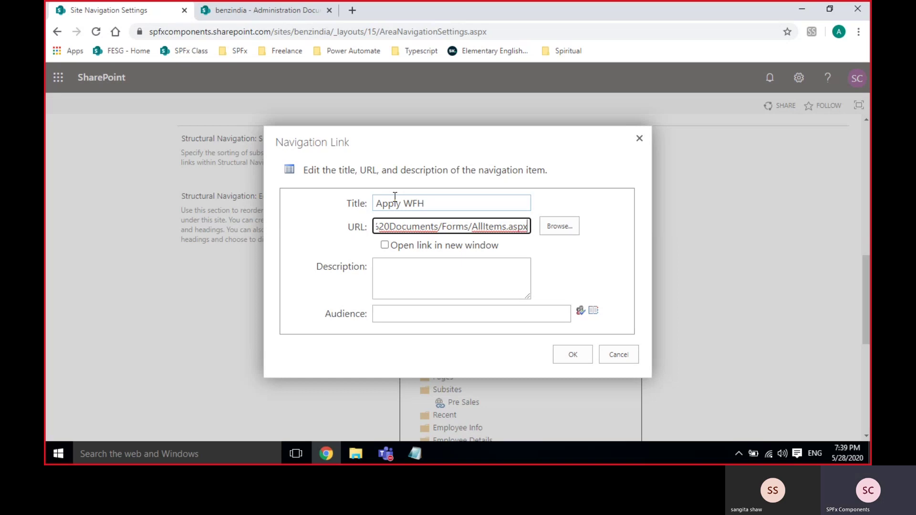
{"action": "left_click", "coordinate": [384, 245]}
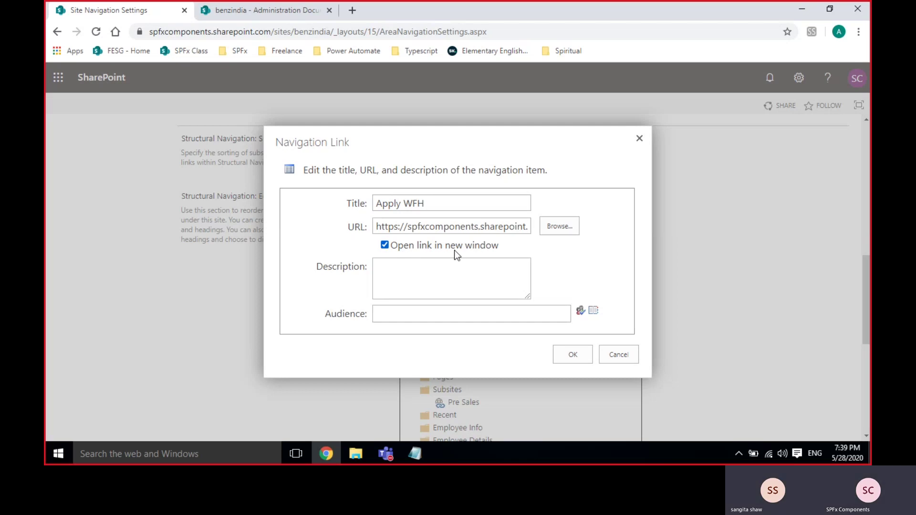
{"action": "left_click", "coordinate": [573, 355]}
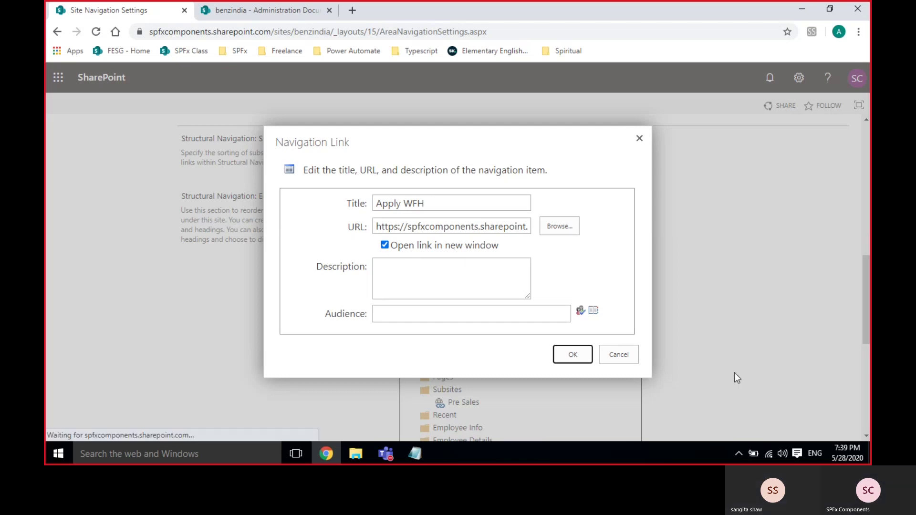
{"action": "scroll", "coordinate": [735, 373], "scroll_direction": "down", "scroll_amount": 10}
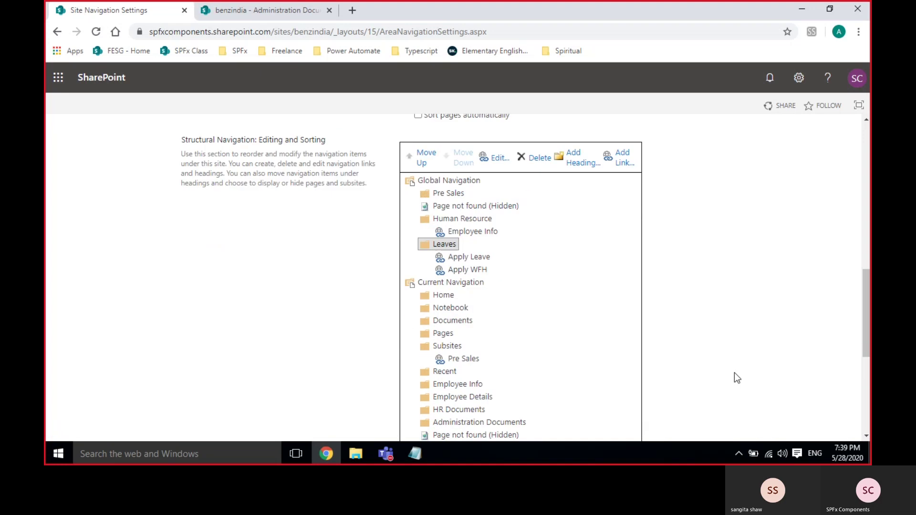
{"action": "left_click", "coordinate": [774, 394]}
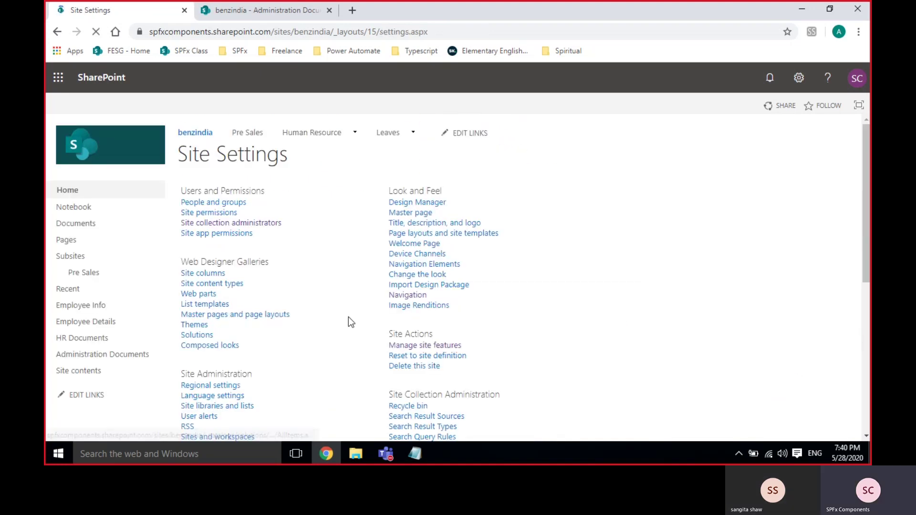
Reload the benzindia home page, test the Apply WFH link under Leaves and return to the home page
{"action": "left_click", "coordinate": [287, 13]}
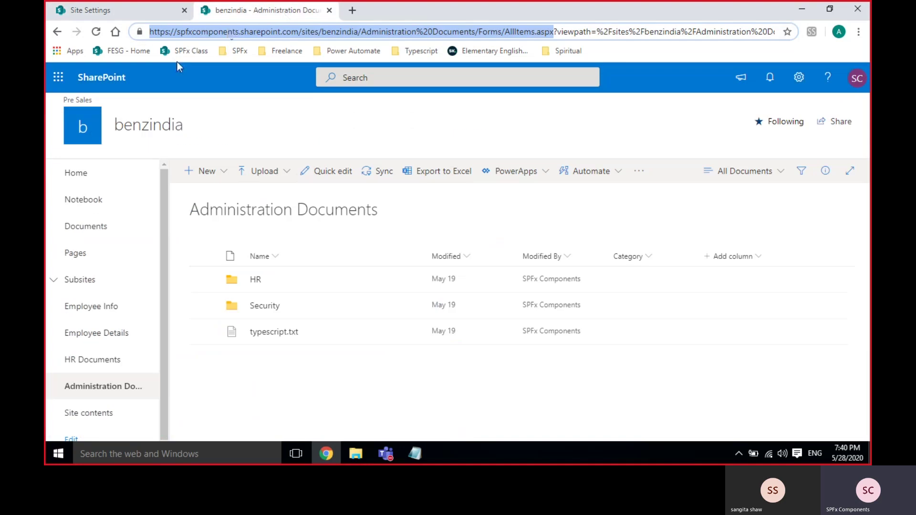
{"action": "left_click", "coordinate": [92, 41]}
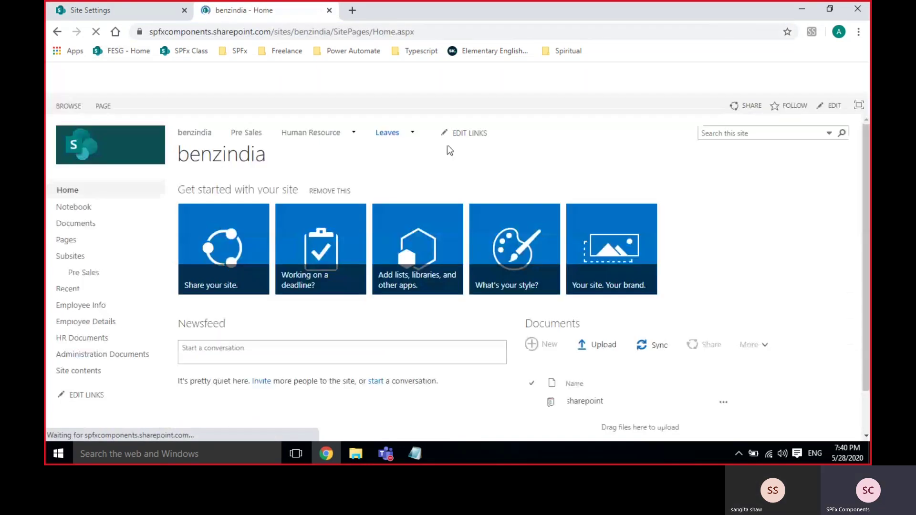
{"action": "mouse_move", "coordinate": [399, 140]}
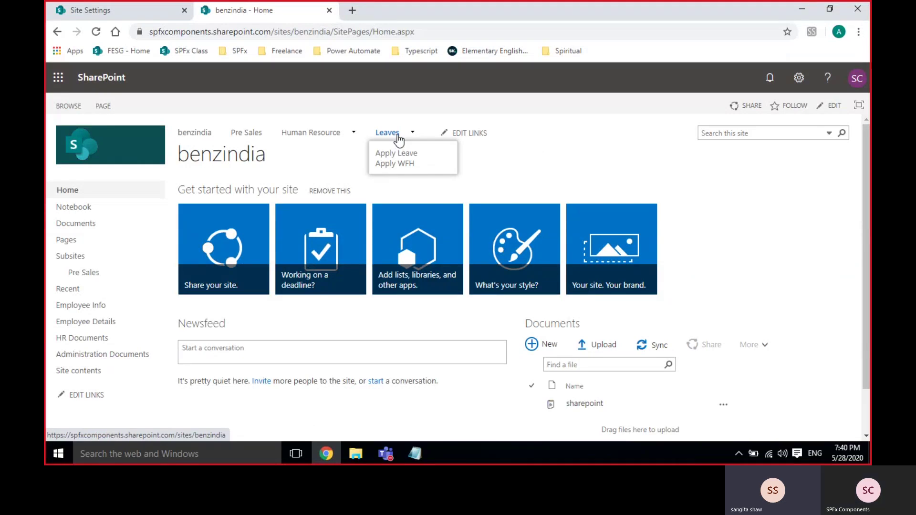
{"action": "left_click", "coordinate": [393, 162]}
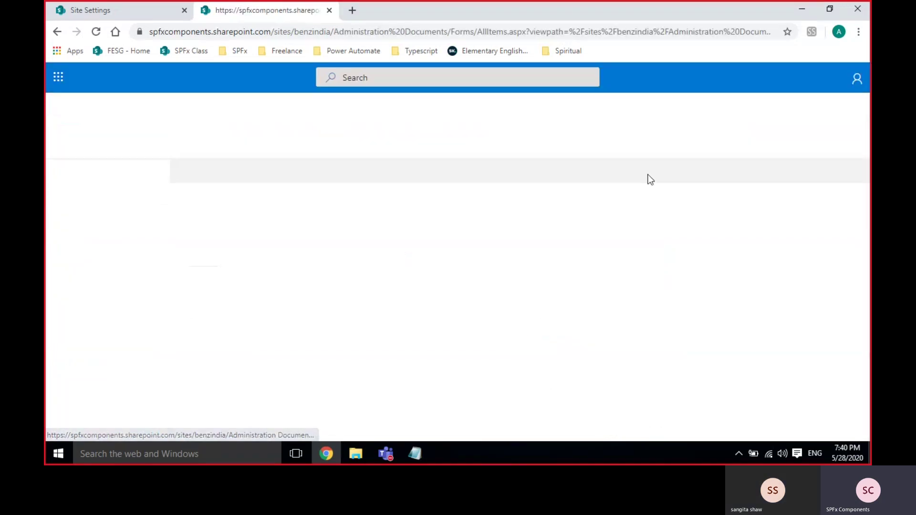
{"action": "left_click", "coordinate": [56, 33]}
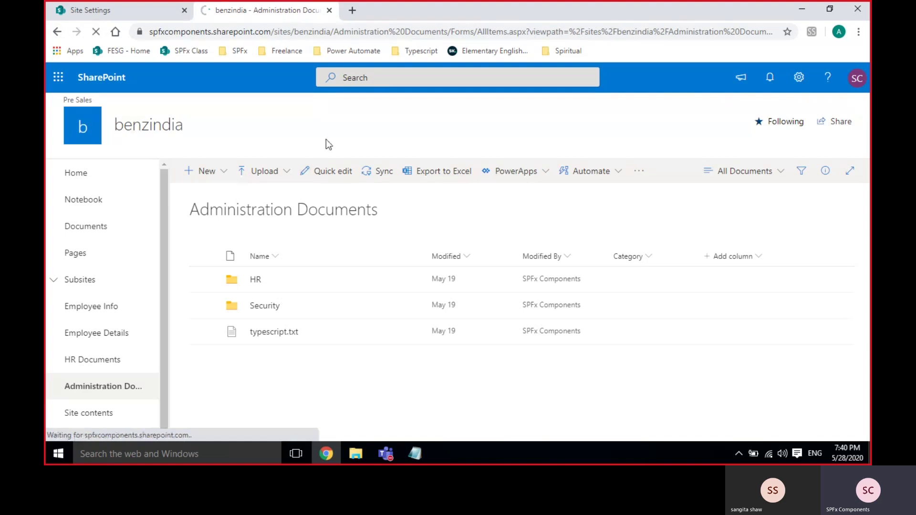
{"action": "left_click", "coordinate": [58, 31]}
Reopen Navigation Settings, check the Apply WFH link's new-window option and save the settings again
{"action": "left_click", "coordinate": [112, 8]}
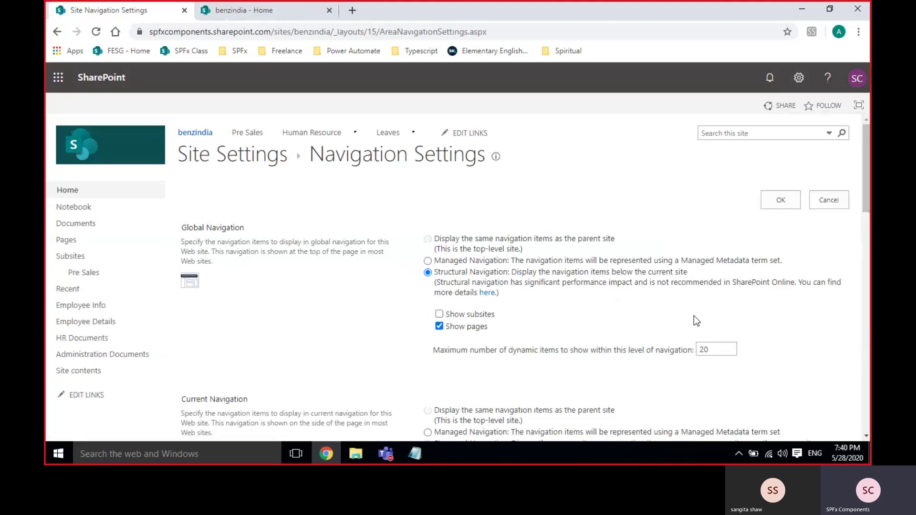
{"action": "scroll", "coordinate": [694, 316], "scroll_direction": "down", "scroll_amount": 7}
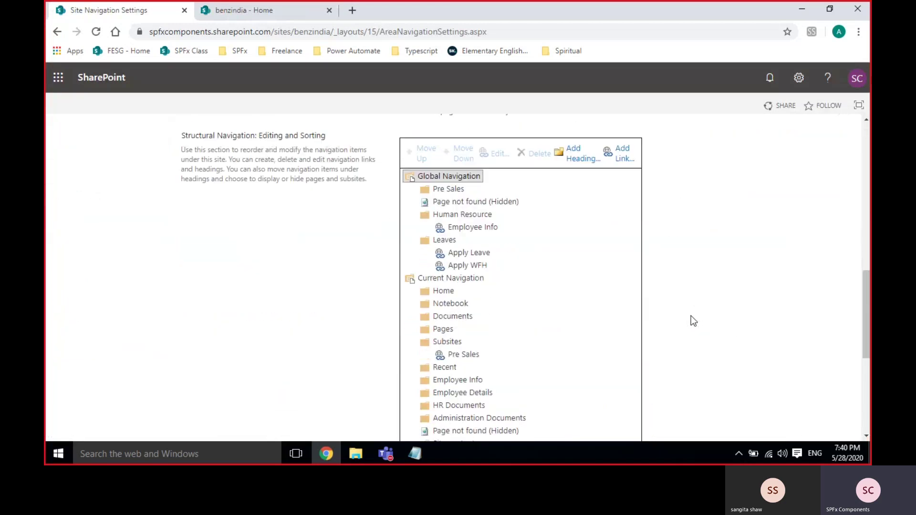
{"action": "left_click", "coordinate": [477, 265]}
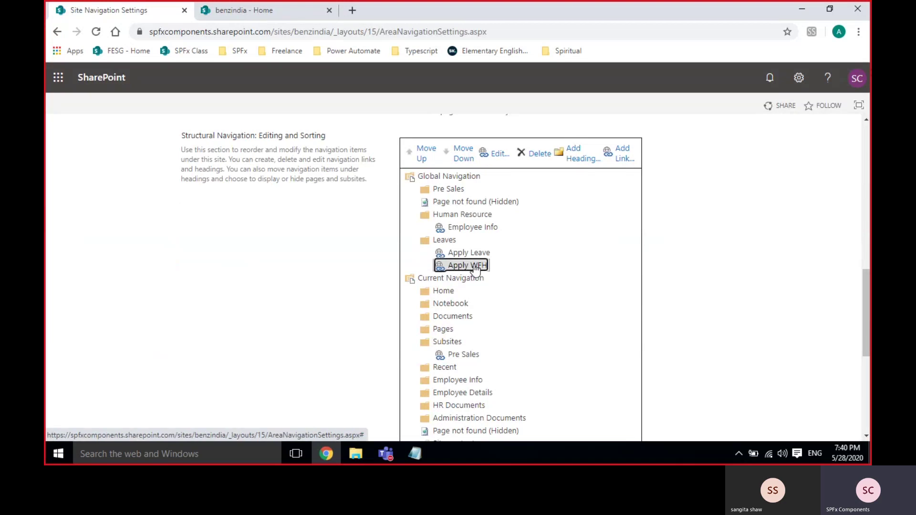
{"action": "left_click", "coordinate": [498, 160]}
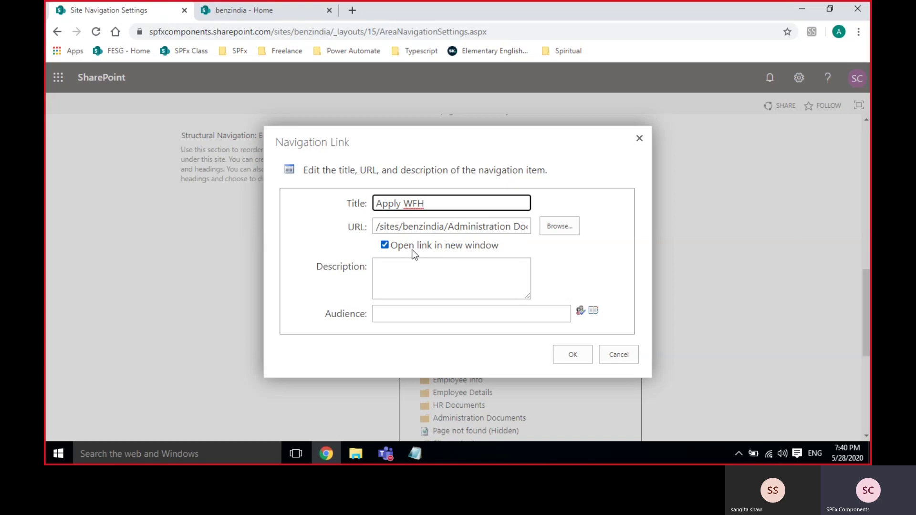
{"action": "left_click", "coordinate": [578, 357]}
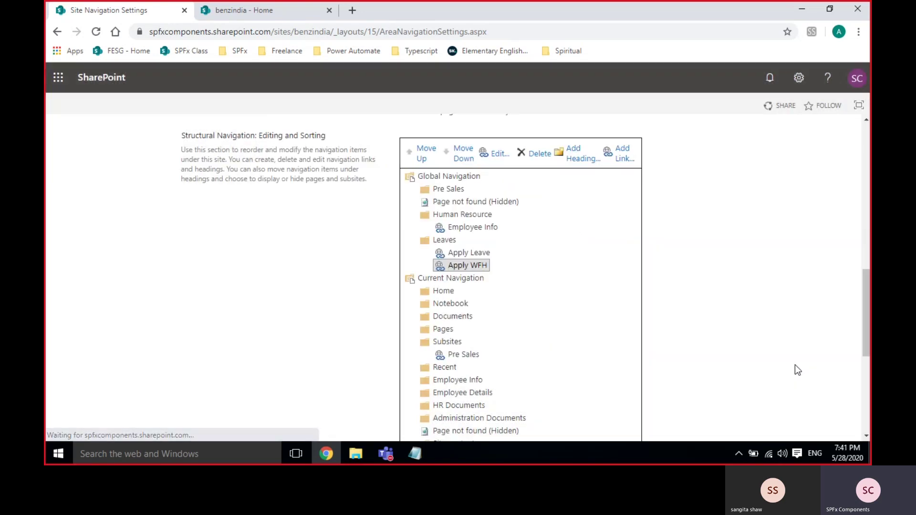
{"action": "scroll", "coordinate": [792, 367], "scroll_direction": "down", "scroll_amount": 5}
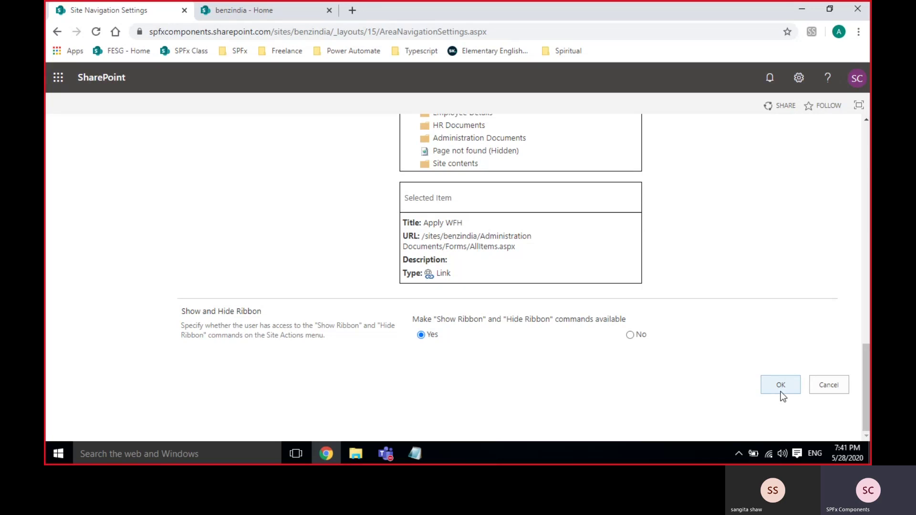
{"action": "left_click", "coordinate": [781, 387]}
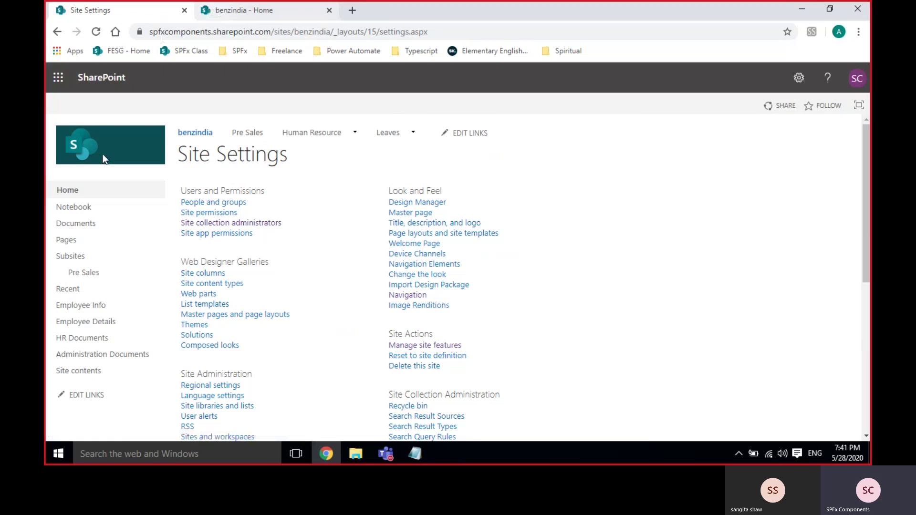
Retest the navigation to the Administration Documents library from Site Settings, then go back
{"action": "left_click", "coordinate": [104, 158]}
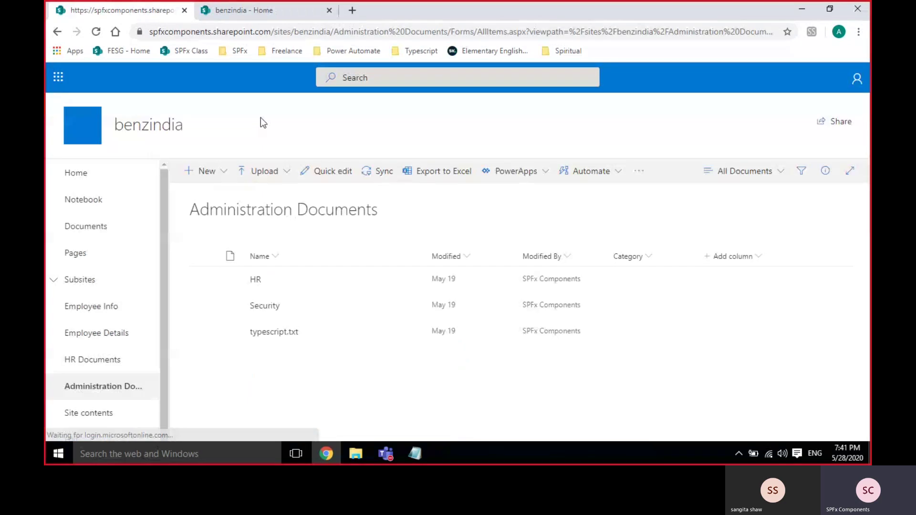
{"action": "key", "text": "alt+Left"}
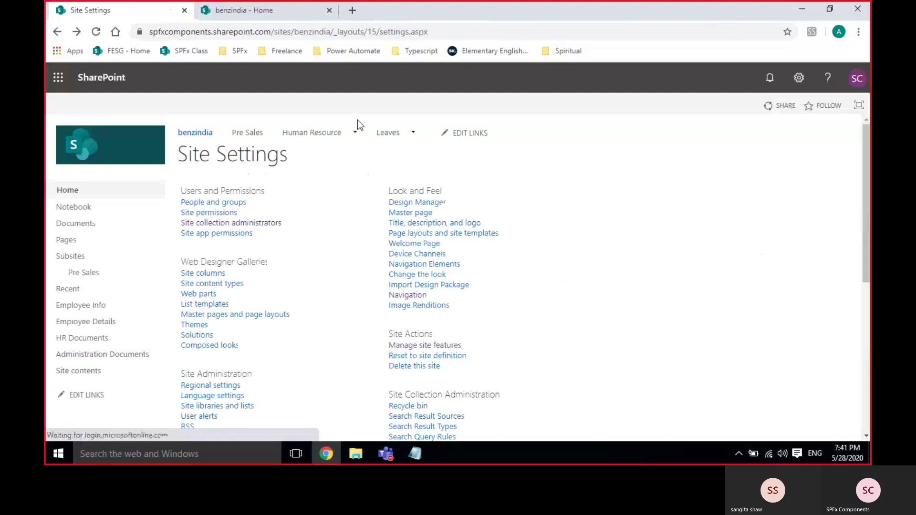
Open the HR Documents library in a new tab and go to its library settings
{"action": "right_click", "coordinate": [78, 337]}
{"action": "left_click", "coordinate": [125, 242]}
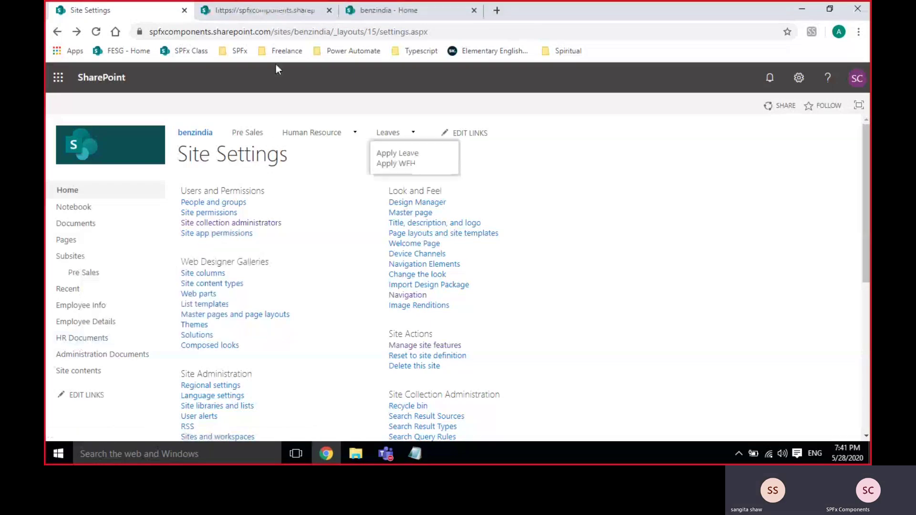
{"action": "left_click", "coordinate": [263, 17]}
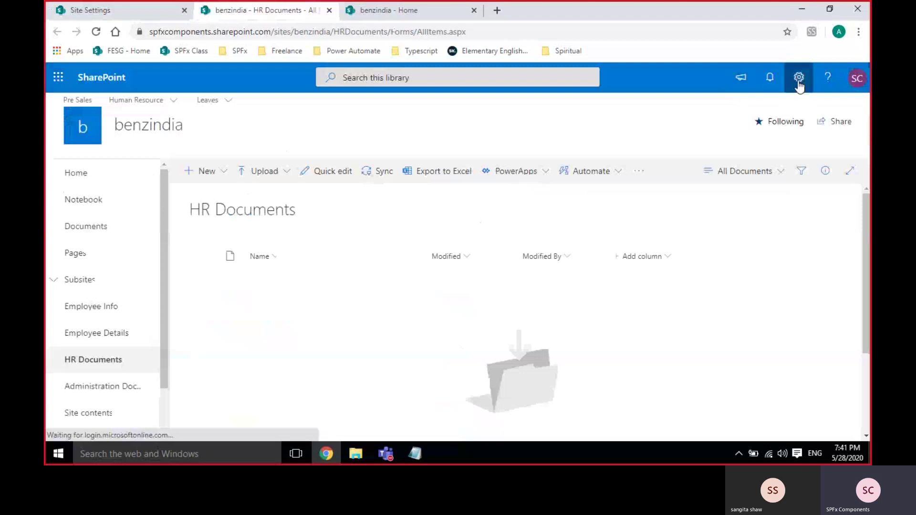
{"action": "left_click", "coordinate": [799, 77]}
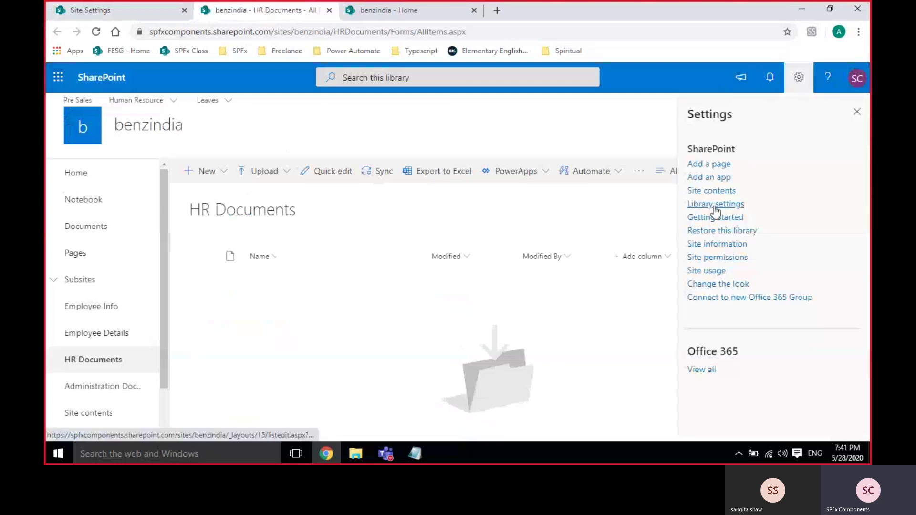
{"action": "left_click", "coordinate": [713, 206]}
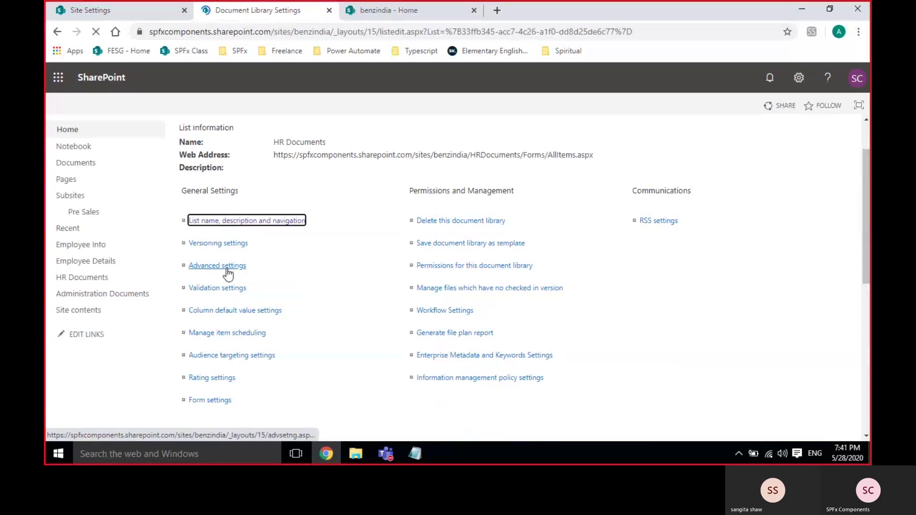
Set the HR Documents library's list experience to Classic experience in its advanced settings and save
{"action": "left_click", "coordinate": [227, 268]}
{"action": "scroll", "coordinate": [372, 317], "scroll_direction": "down", "scroll_amount": 10}
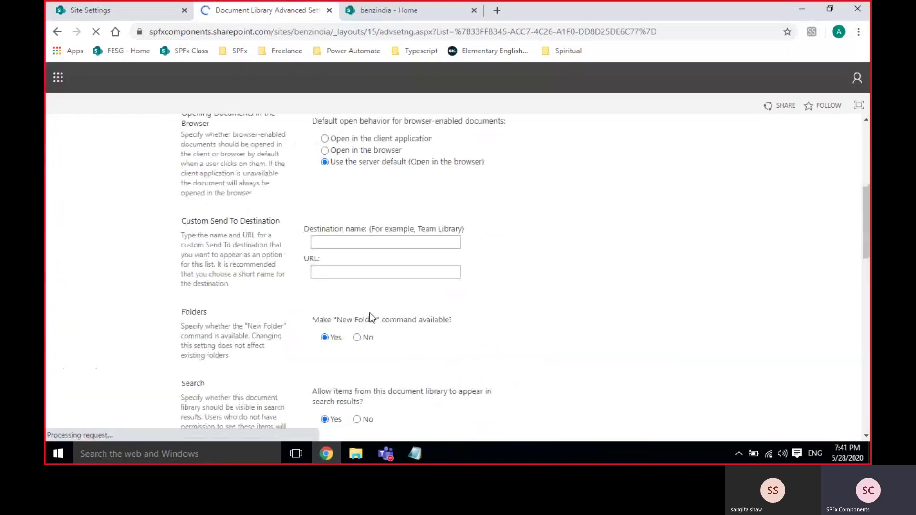
{"action": "scroll", "coordinate": [372, 317], "scroll_direction": "up", "scroll_amount": 5}
{"action": "scroll", "coordinate": [372, 319], "scroll_direction": "up", "scroll_amount": 6}
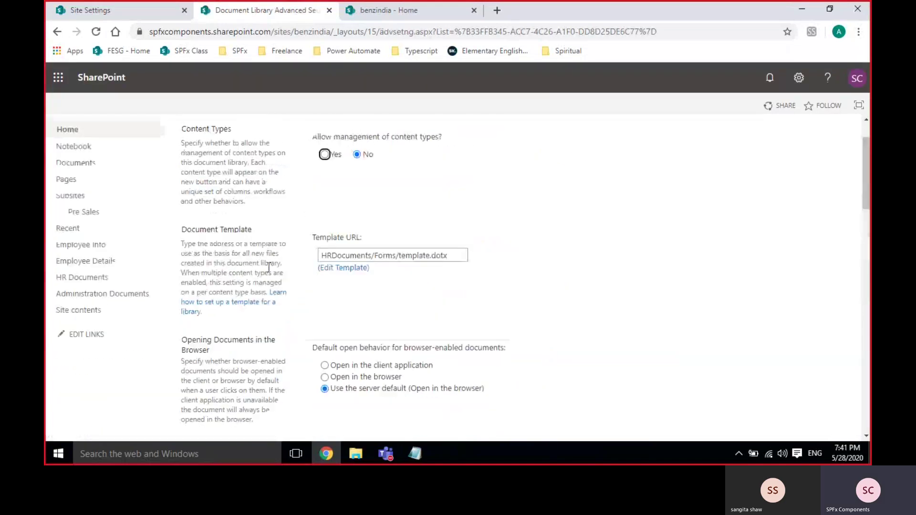
{"action": "scroll", "coordinate": [245, 256], "scroll_direction": "down", "scroll_amount": 15}
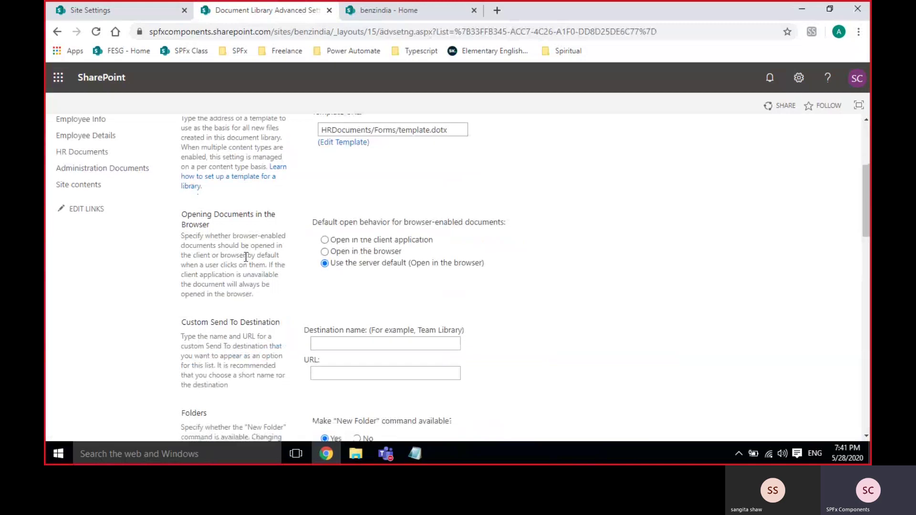
{"action": "scroll", "coordinate": [246, 257], "scroll_direction": "down", "scroll_amount": 1}
{"action": "left_click", "coordinate": [318, 336]}
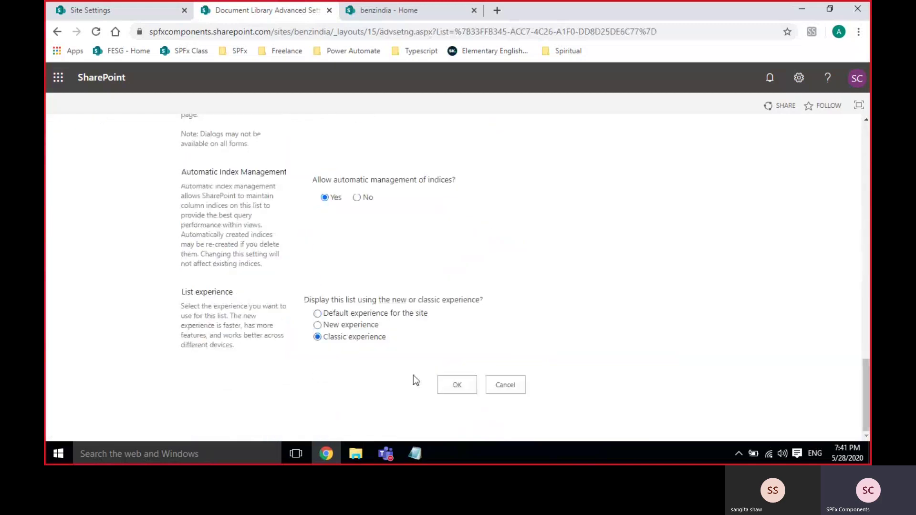
{"action": "left_click", "coordinate": [457, 384]}
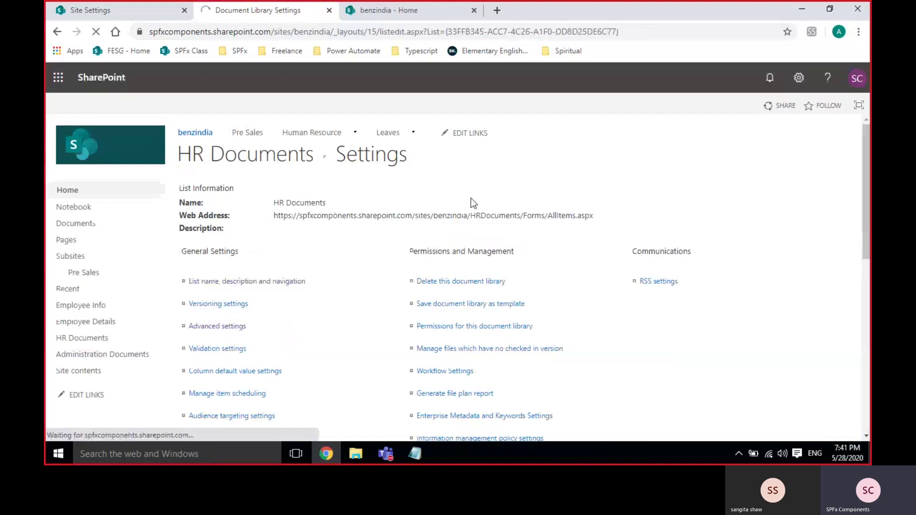
Open the HR Documents library from its settings page and copy the address of its All Documents view
{"action": "left_click", "coordinate": [474, 216]}
{"action": "left_click", "coordinate": [428, 33]}
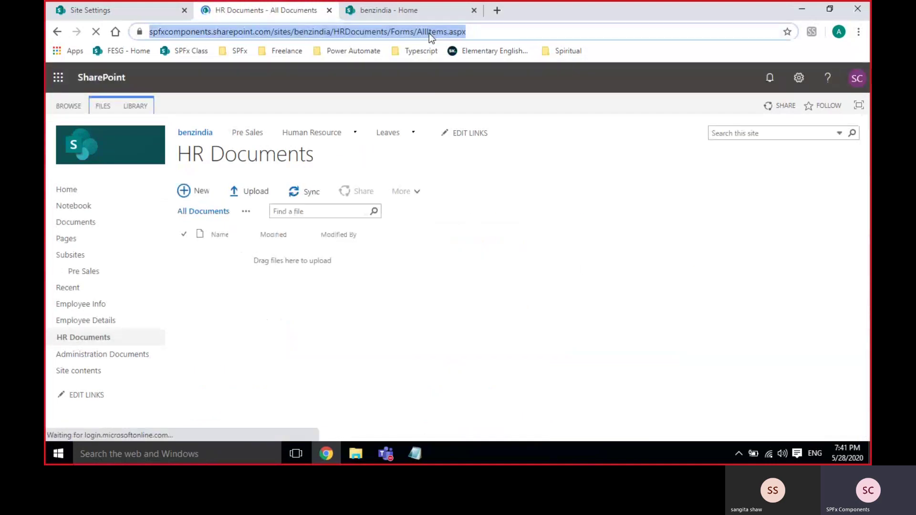
{"action": "right_click", "coordinate": [429, 33]}
{"action": "left_click", "coordinate": [441, 77]}
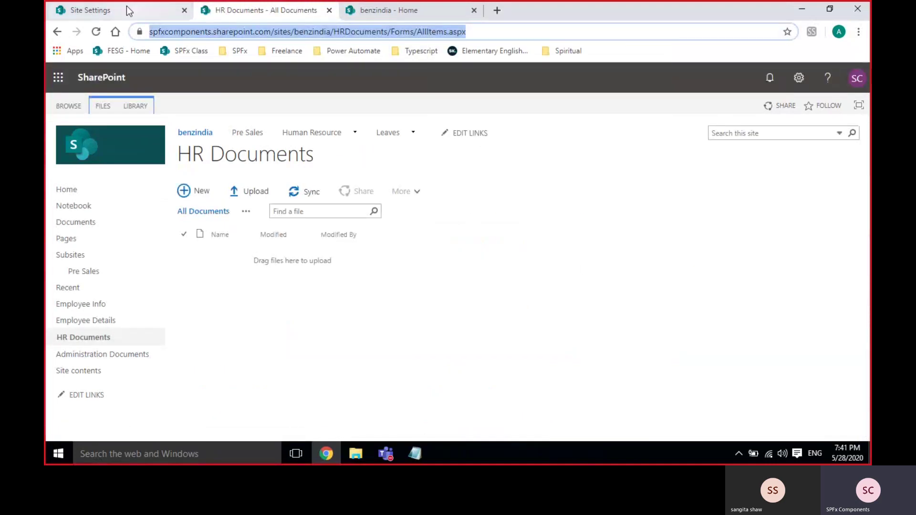
Replace the Apply WFH link's URL under Leaves with the copied HR Documents address and save the site's navigation settings
{"action": "left_click", "coordinate": [106, 9]}
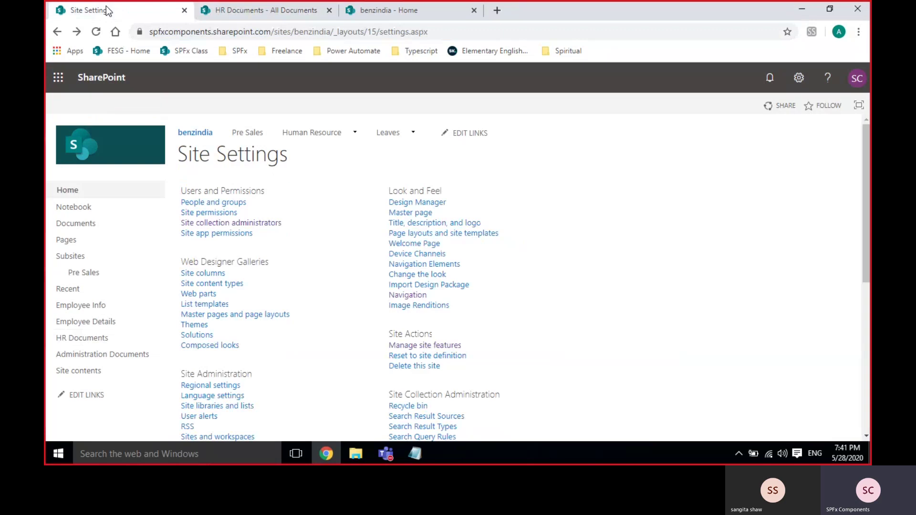
{"action": "left_click", "coordinate": [408, 296]}
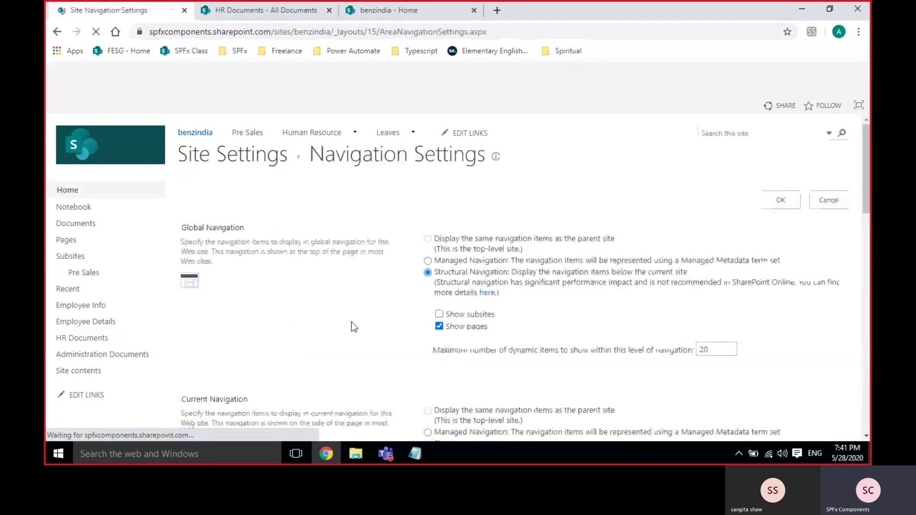
{"action": "scroll", "coordinate": [461, 355], "scroll_direction": "down", "scroll_amount": 6}
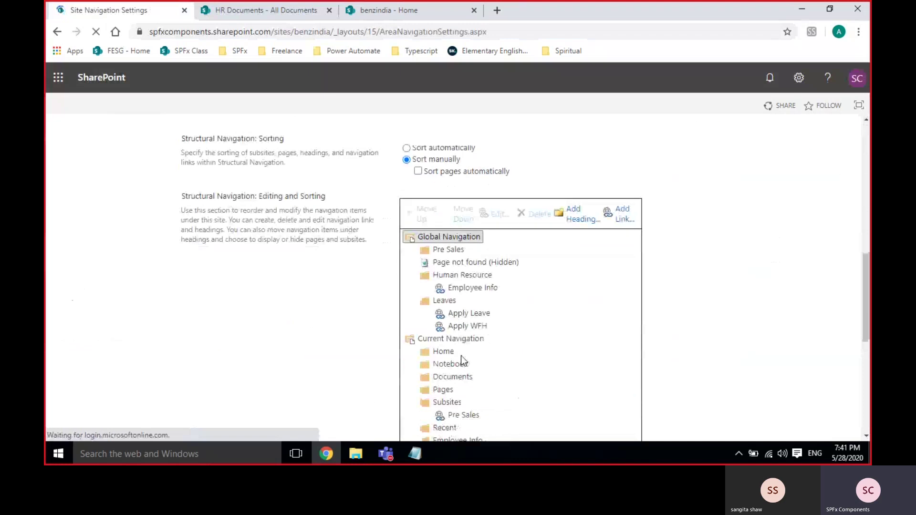
{"action": "scroll", "coordinate": [460, 356], "scroll_direction": "down", "scroll_amount": 4}
{"action": "scroll", "coordinate": [469, 326], "scroll_direction": "up", "scroll_amount": 3}
{"action": "left_click", "coordinate": [467, 265]}
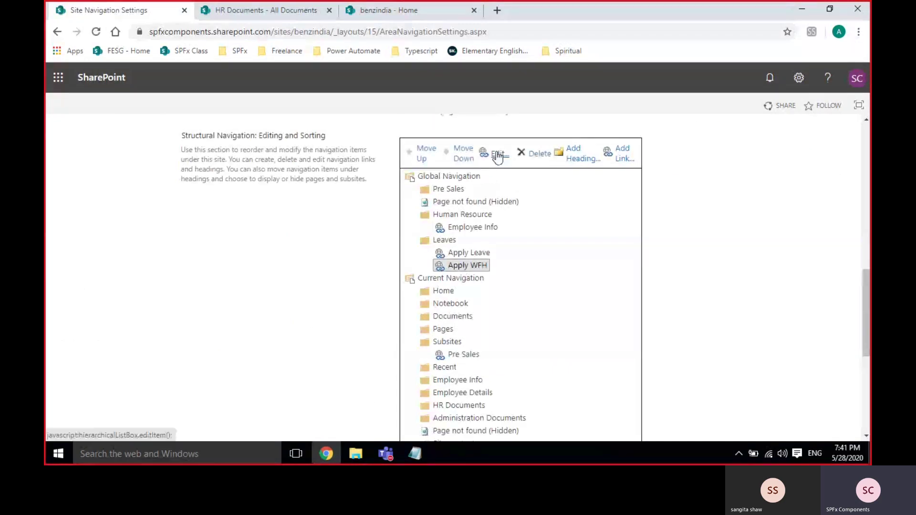
{"action": "left_click", "coordinate": [494, 153]}
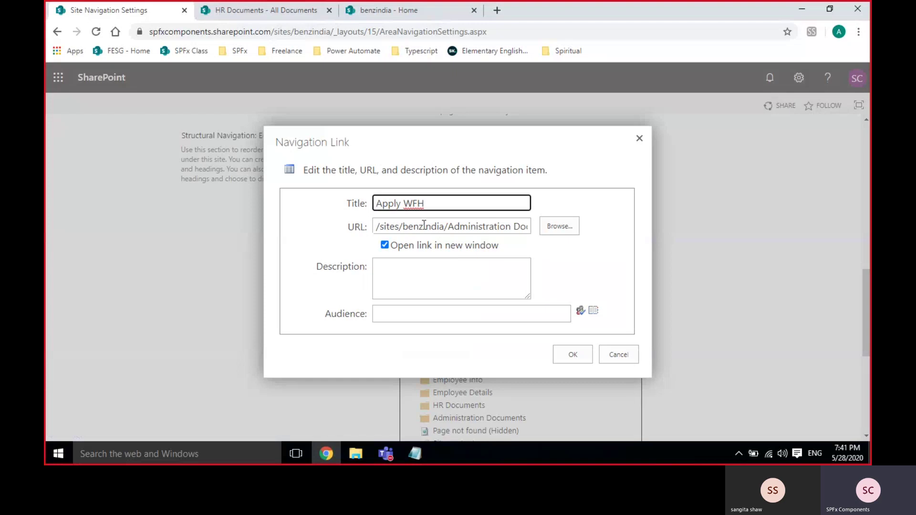
{"action": "left_click", "coordinate": [424, 225]}
{"action": "key", "text": "ctrl+a"}
{"action": "key", "text": "ctrl+v"}
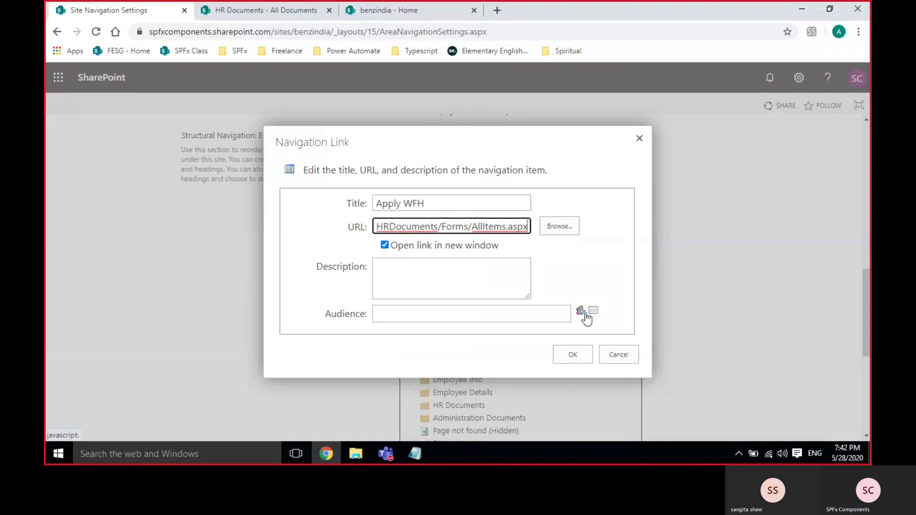
{"action": "left_click", "coordinate": [571, 355]}
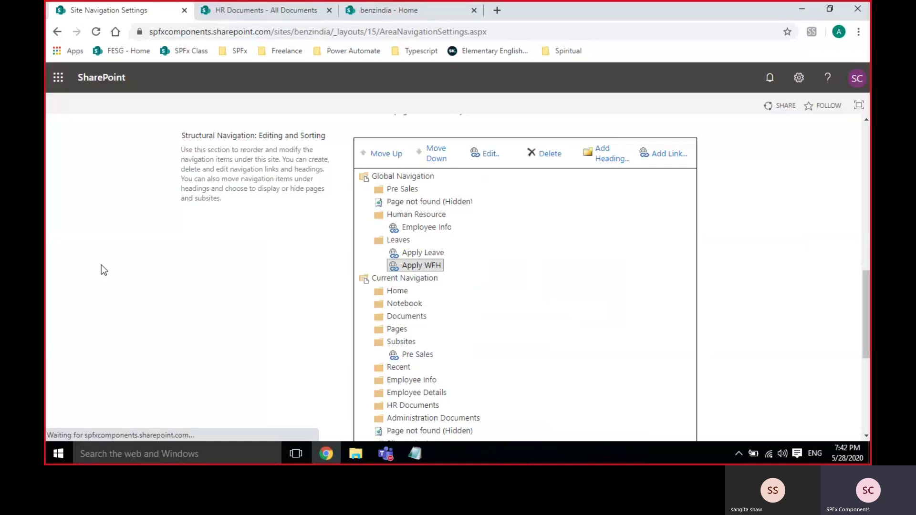
{"action": "scroll", "coordinate": [626, 364], "scroll_direction": "down", "scroll_amount": 6}
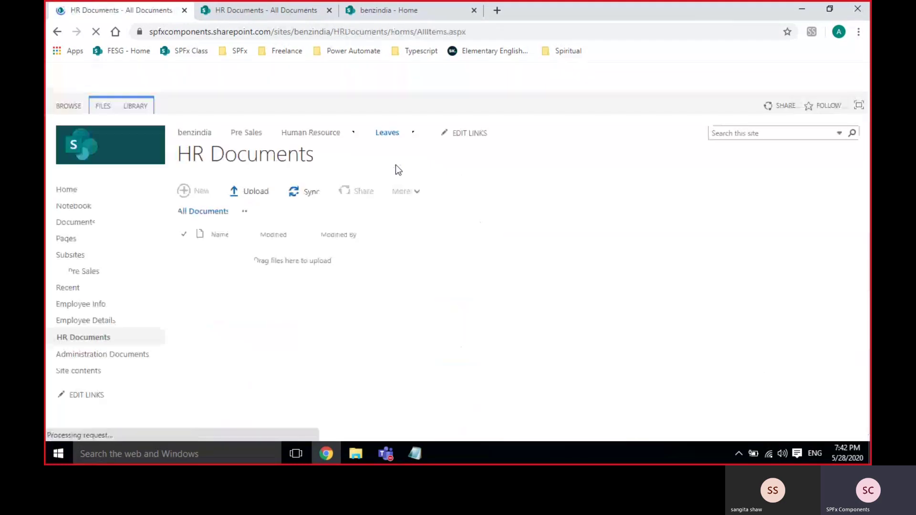
Return to the site's Navigation Settings, review the Apply WFH link's URL and new-window option, and close it without changes
{"action": "left_click", "coordinate": [56, 32]}
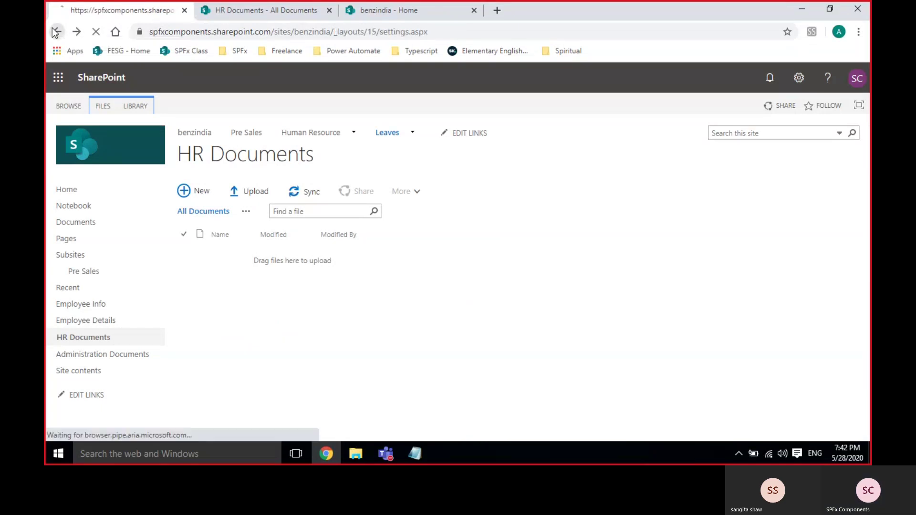
{"action": "left_click", "coordinate": [405, 296]}
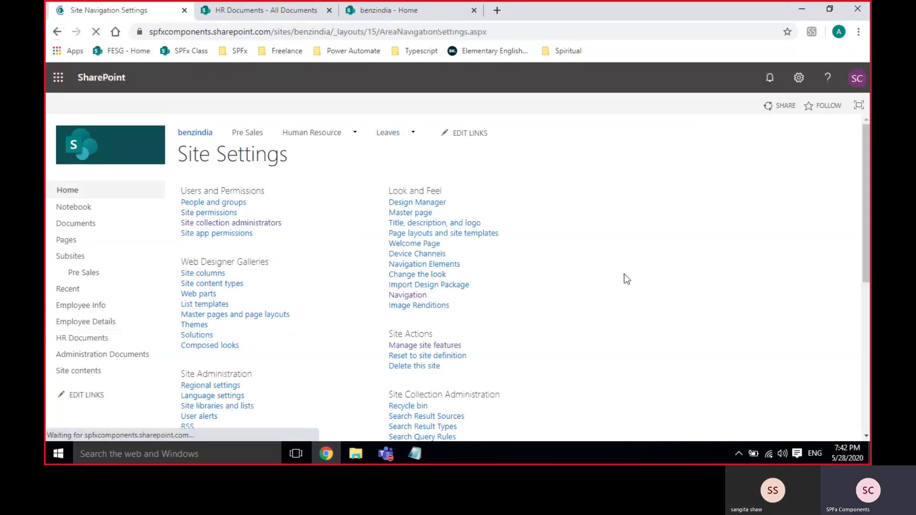
{"action": "scroll", "coordinate": [571, 236], "scroll_direction": "down", "scroll_amount": 3}
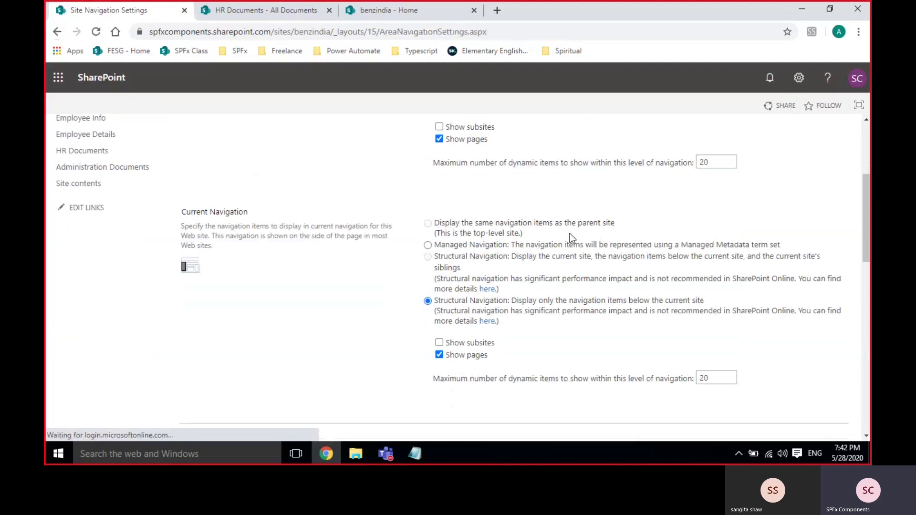
{"action": "scroll", "coordinate": [570, 234], "scroll_direction": "down", "scroll_amount": 5}
{"action": "left_click", "coordinate": [466, 265]}
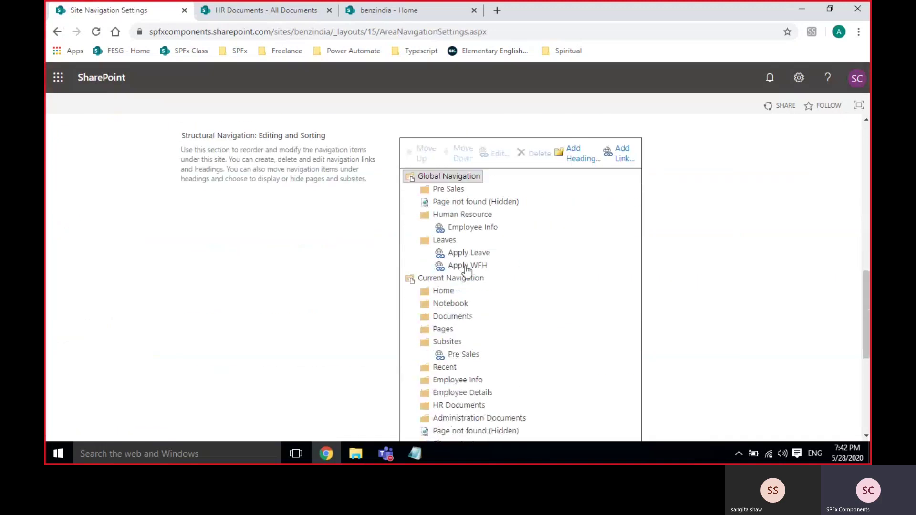
{"action": "left_click", "coordinate": [496, 153]}
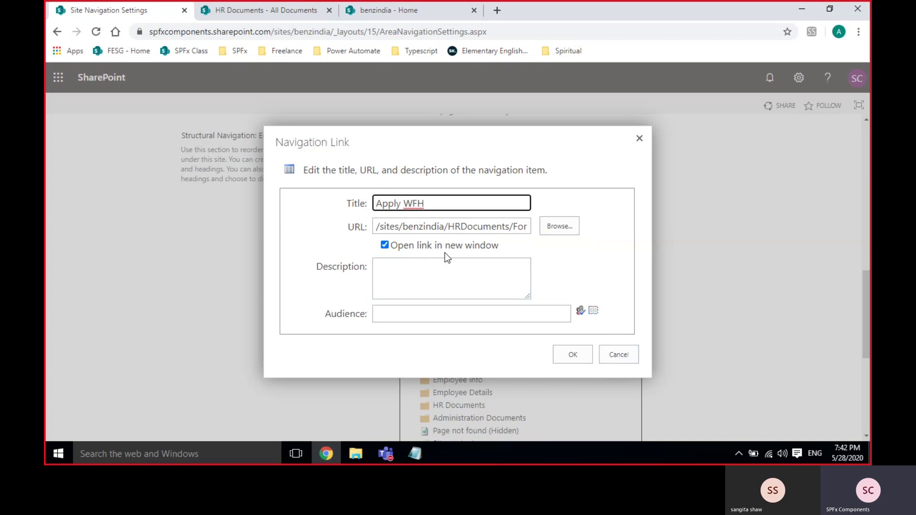
{"action": "left_click", "coordinate": [629, 355]}
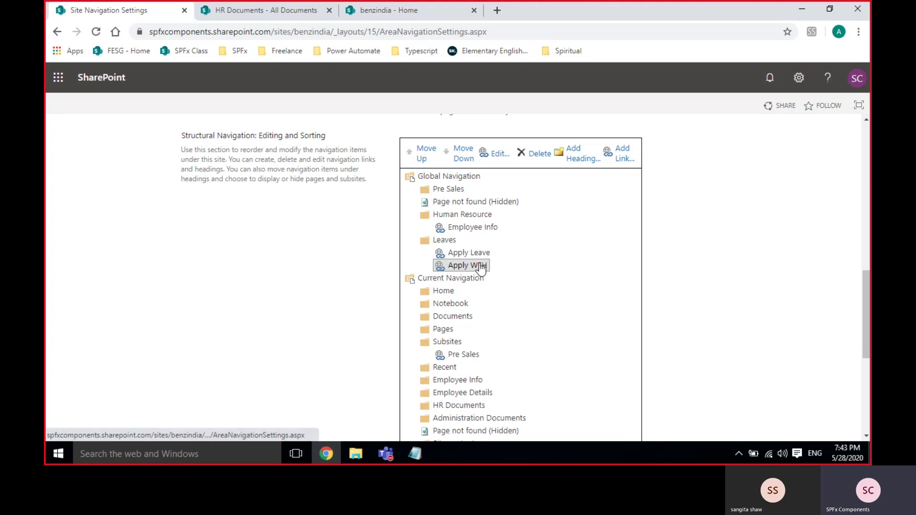
Try moving the Apply WFH link up under Human Resource and bring it back below Apply Leave under Leaves
{"action": "left_click", "coordinate": [460, 216]}
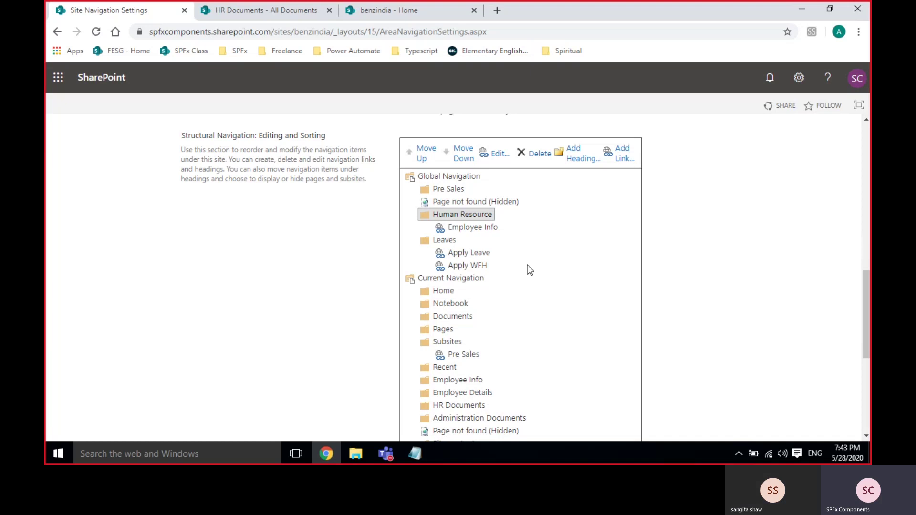
{"action": "left_click", "coordinate": [467, 253]}
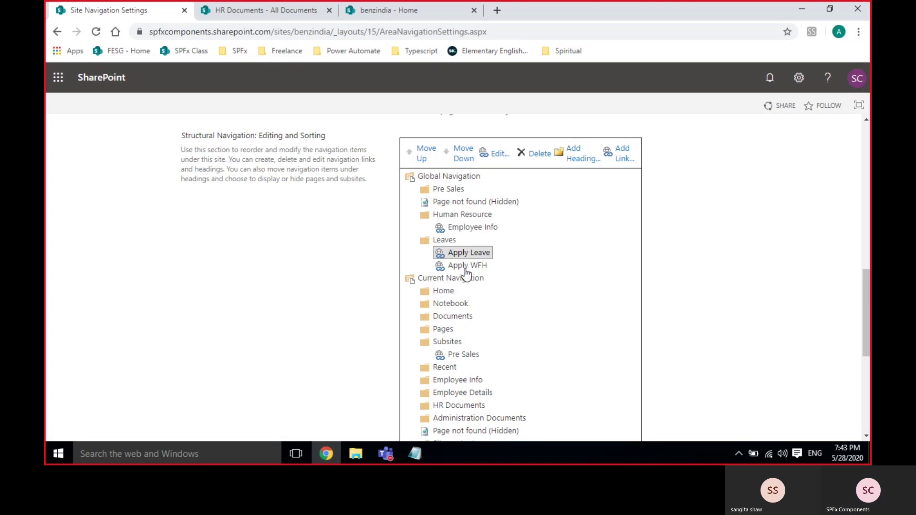
{"action": "left_click", "coordinate": [466, 268]}
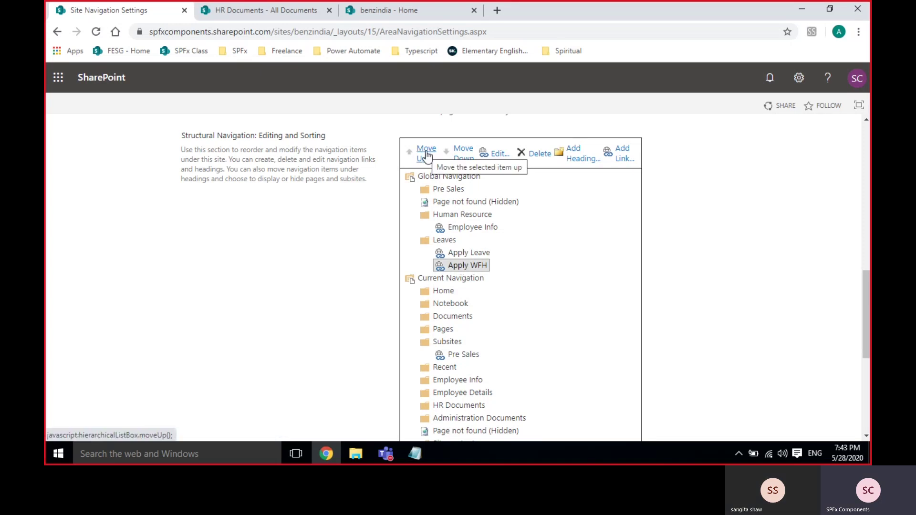
{"action": "left_click", "coordinate": [426, 156]}
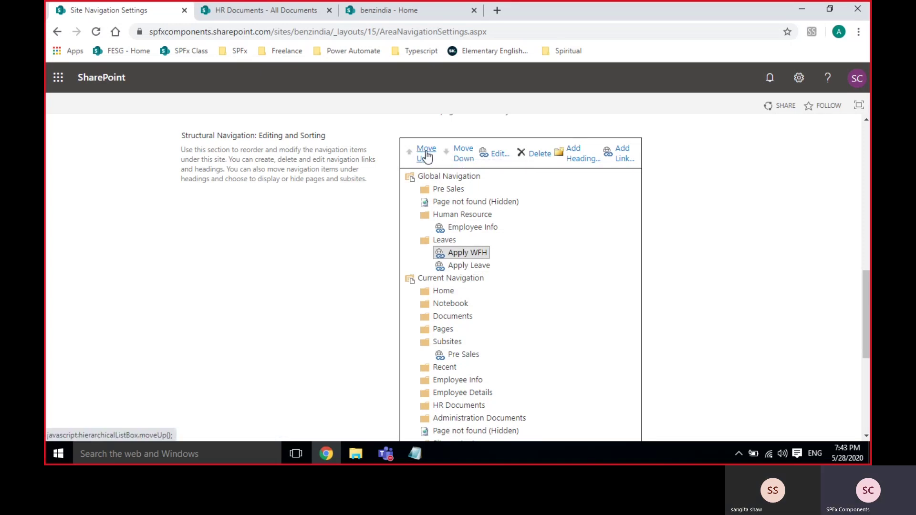
{"action": "left_click", "coordinate": [426, 156]}
{"action": "left_click", "coordinate": [426, 156]}
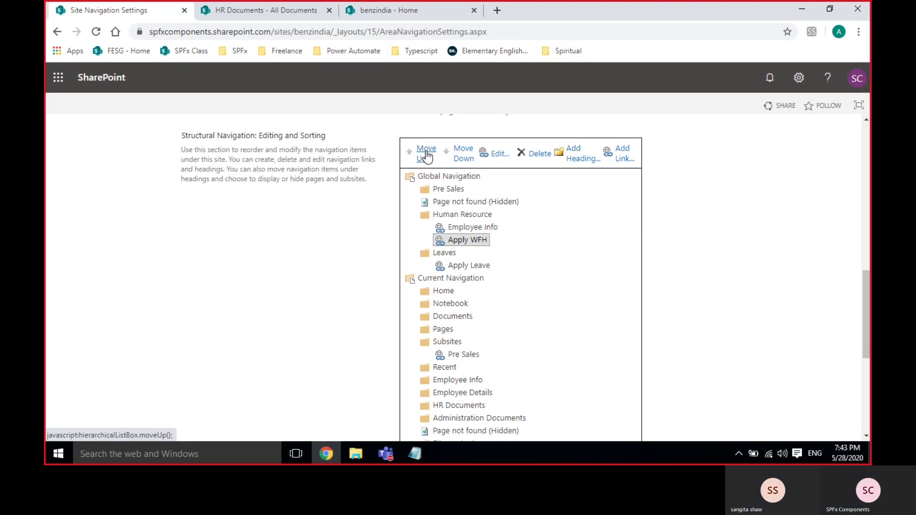
{"action": "left_click", "coordinate": [463, 159]}
{"action": "left_click", "coordinate": [463, 160]}
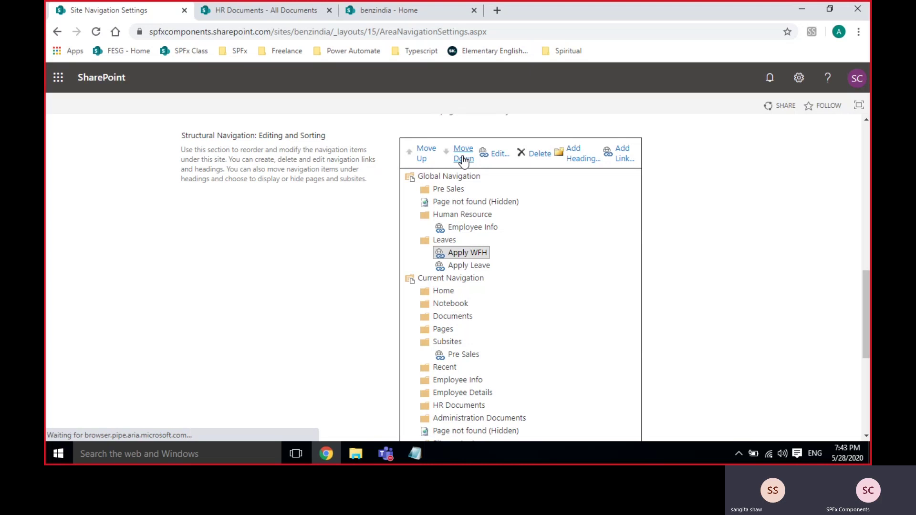
{"action": "left_click", "coordinate": [463, 160]}
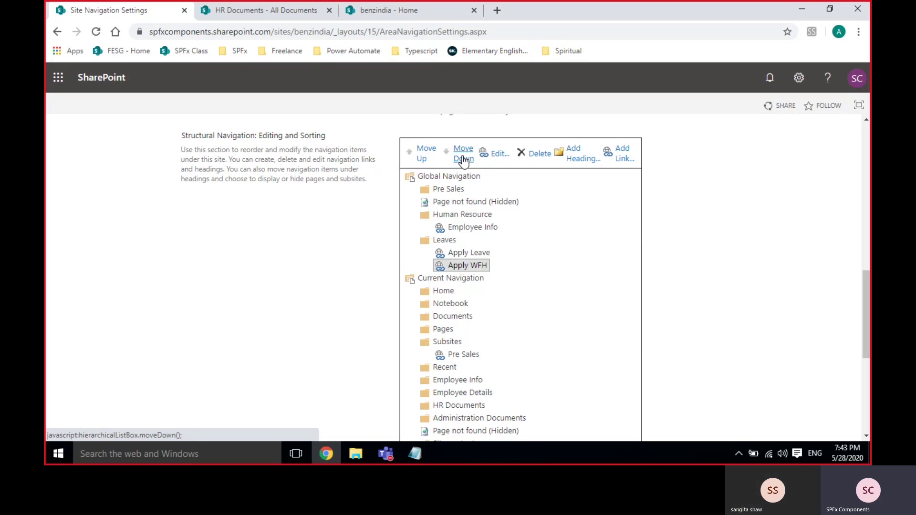
Move the Apply WFH link up to sit below Employee Info under Human Resource and save the navigation settings
{"action": "left_click", "coordinate": [425, 157]}
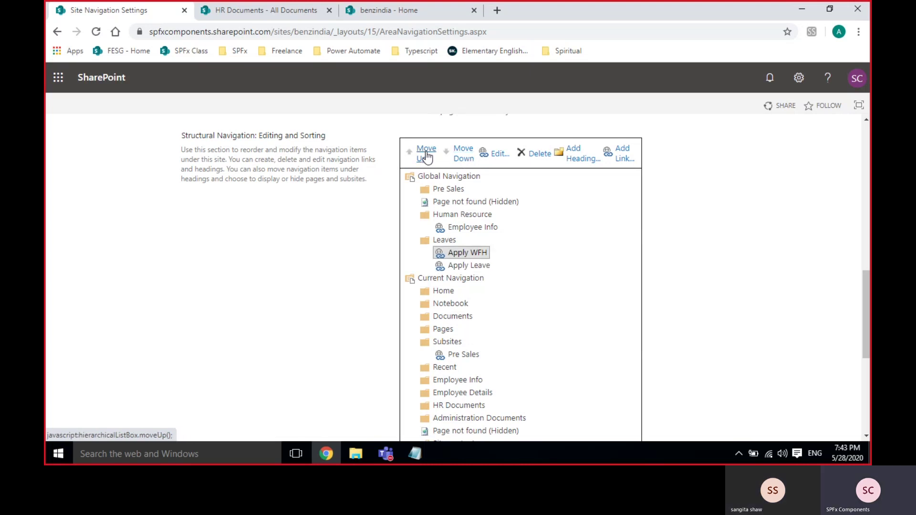
{"action": "left_click", "coordinate": [426, 157]}
{"action": "left_click", "coordinate": [426, 158]}
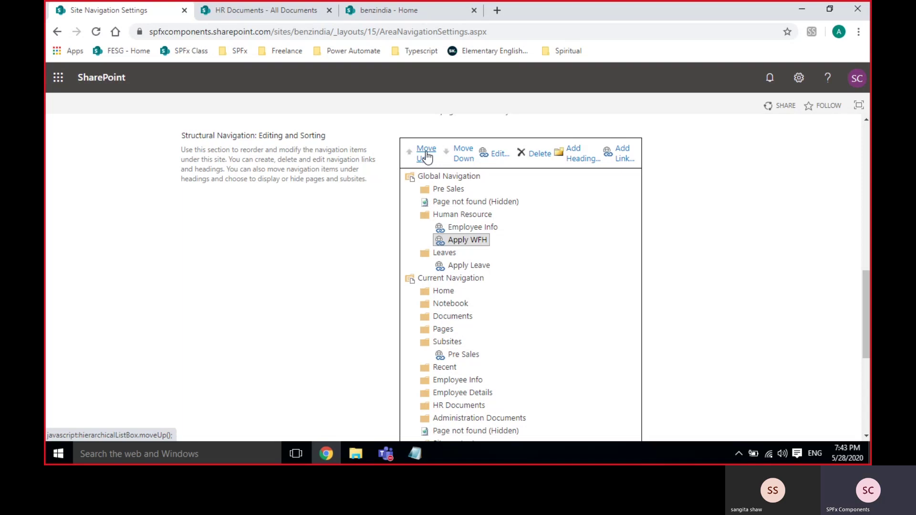
{"action": "scroll", "coordinate": [823, 297], "scroll_direction": "down", "scroll_amount": 4}
{"action": "scroll", "coordinate": [823, 298], "scroll_direction": "down", "scroll_amount": 2}
{"action": "left_click", "coordinate": [787, 388]}
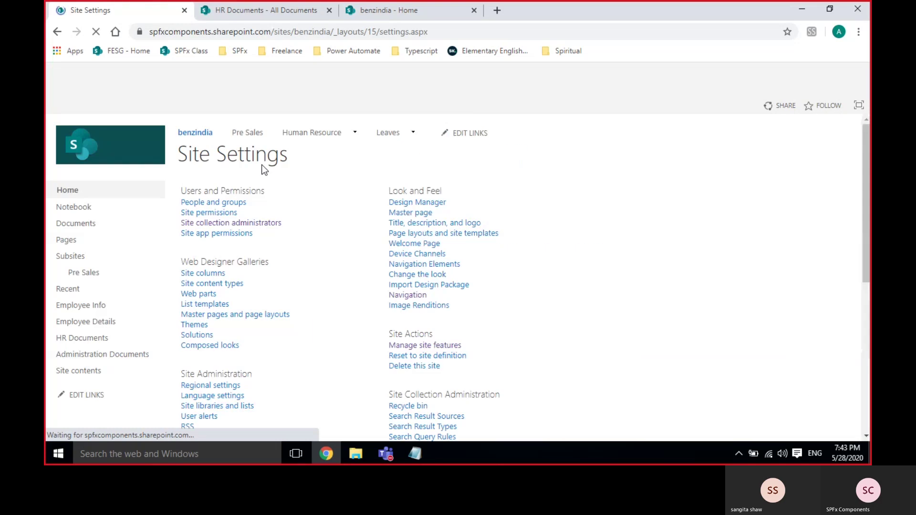
Check the Human Resource menu, delete its Apply WFH link in the site's Navigation Settings, and save the change
{"action": "mouse_move", "coordinate": [300, 136]}
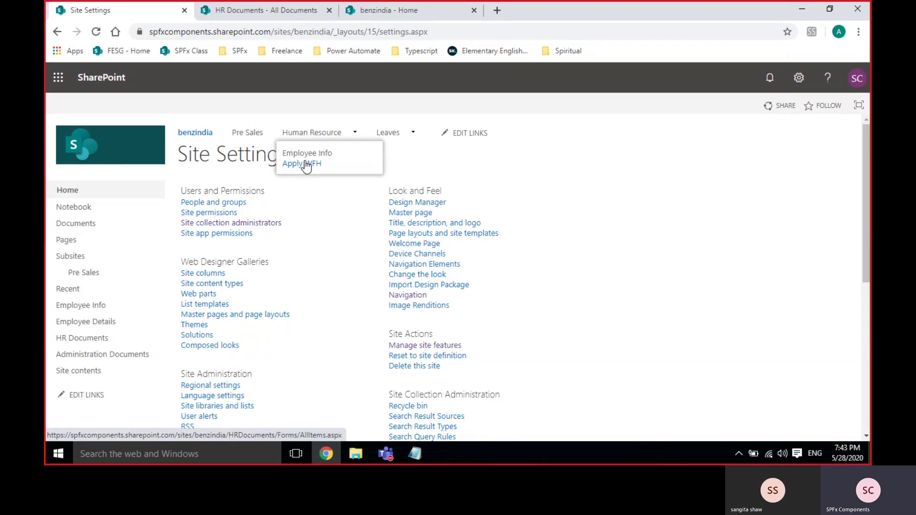
{"action": "left_click", "coordinate": [407, 295]}
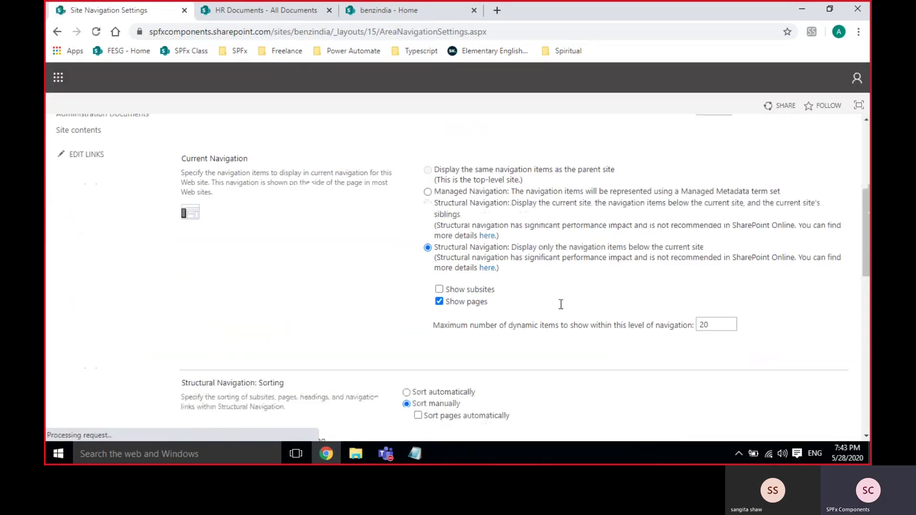
{"action": "scroll", "coordinate": [561, 304], "scroll_direction": "down", "scroll_amount": 10}
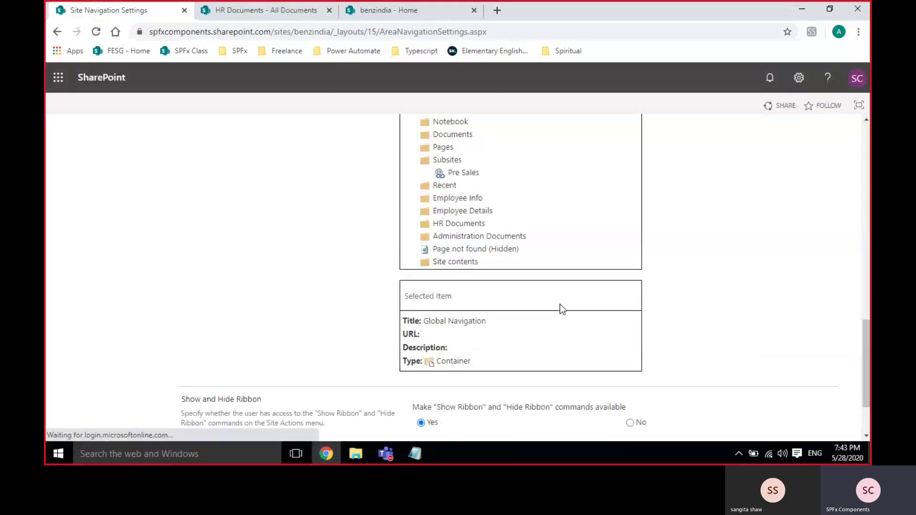
{"action": "scroll", "coordinate": [559, 304], "scroll_direction": "up", "scroll_amount": 4}
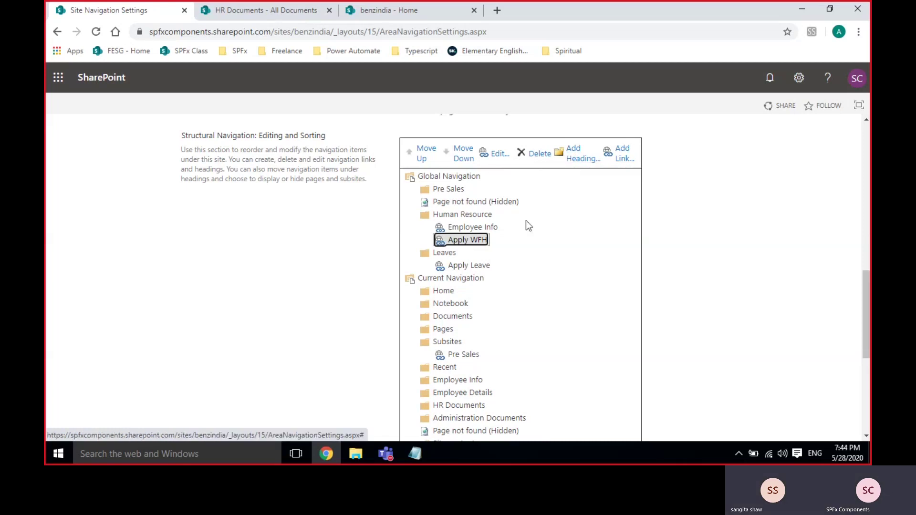
{"action": "left_click", "coordinate": [539, 153]}
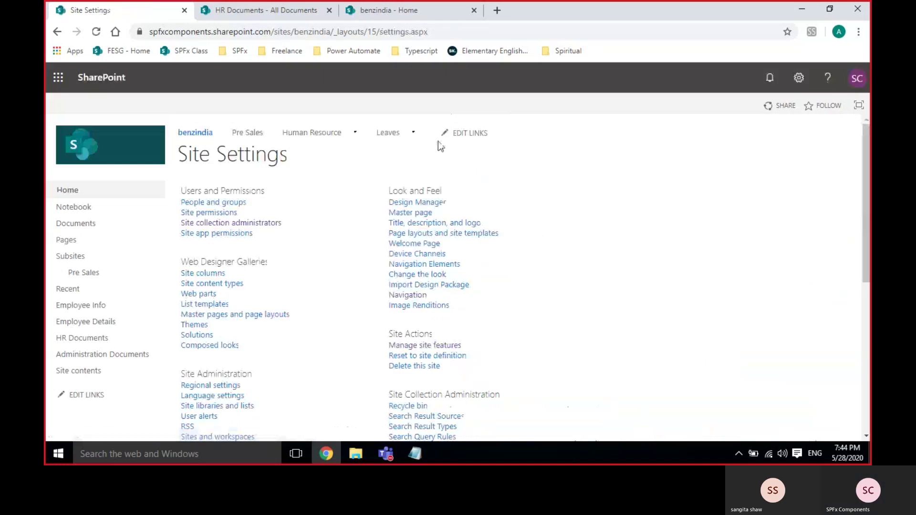
Check the Leaves menu, reopen the site's Navigation Settings, and set Global Navigation to Managed Navigation
{"action": "mouse_move", "coordinate": [410, 135]}
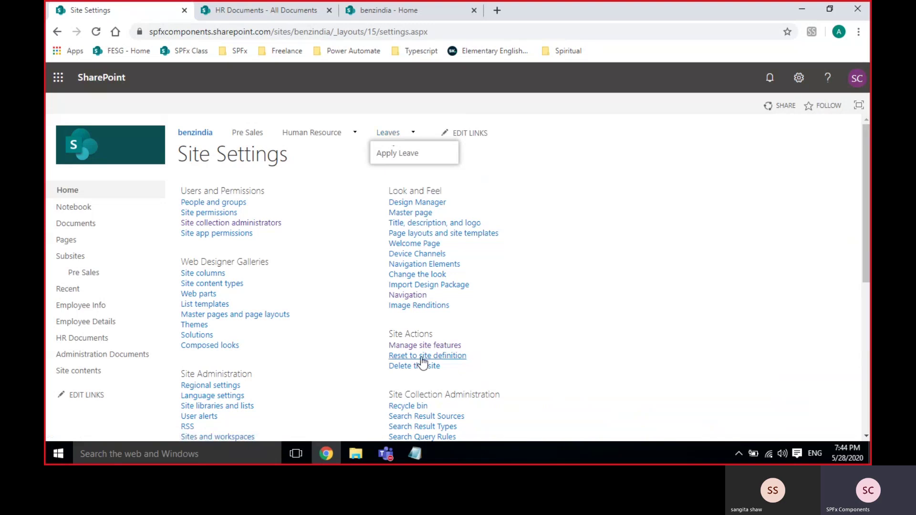
{"action": "left_click", "coordinate": [408, 295]}
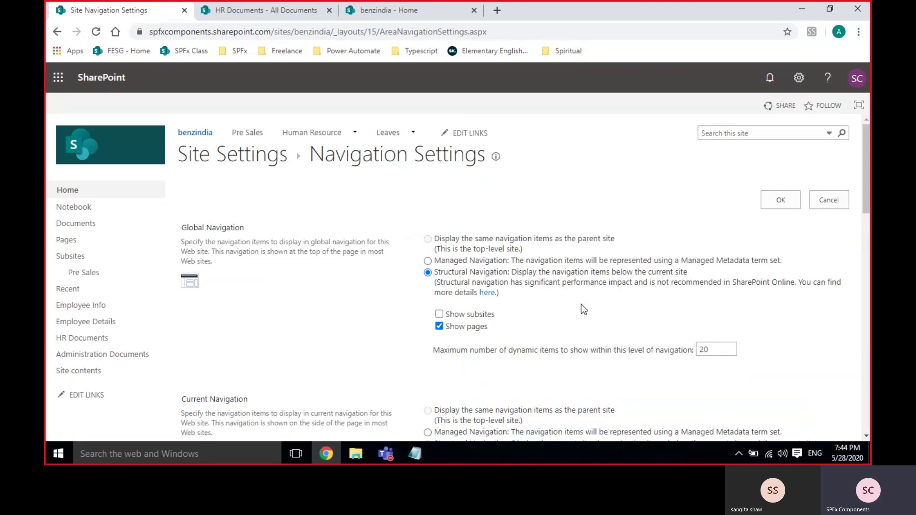
{"action": "left_click", "coordinate": [467, 264]}
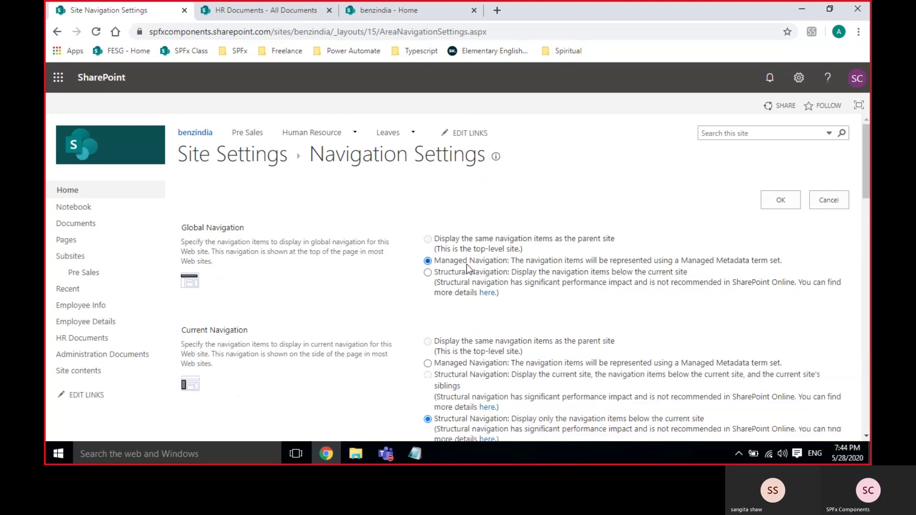
Switch to Notepad and add the heading "managed navigation:" below the managed metadata line, set off by blank lines
{"action": "left_click", "coordinate": [409, 454]}
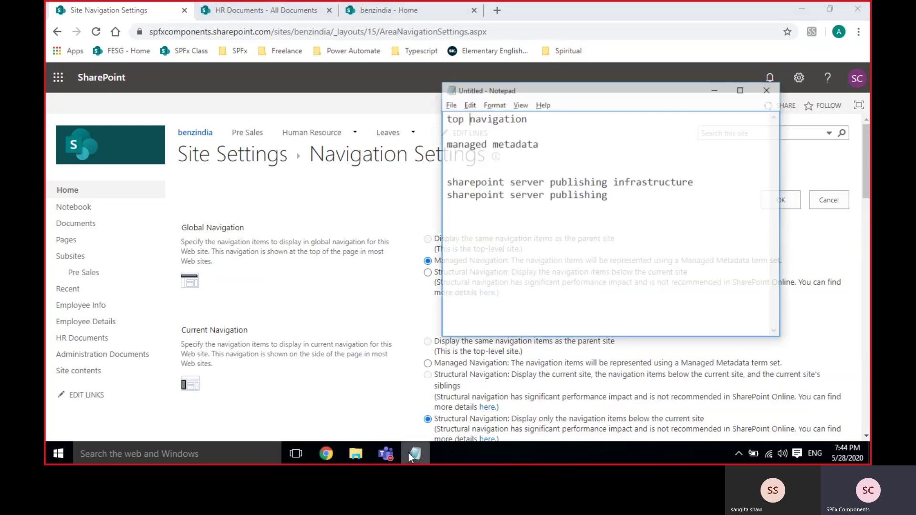
{"action": "key", "text": "Return"}
{"action": "key", "text": "Return"}
{"action": "key", "text": "Return"}
{"action": "key", "text": "Return"}
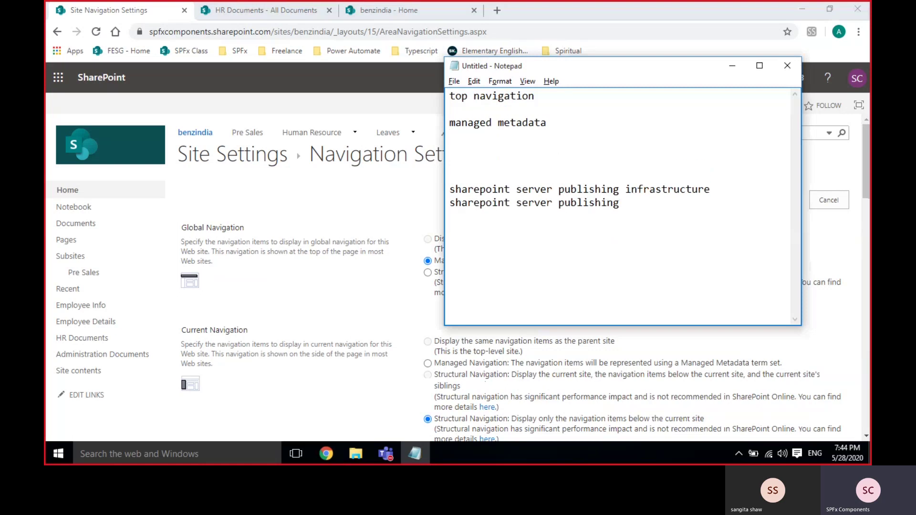
{"action": "type", "text": "manage"}
{"action": "type", "text": " ma"}
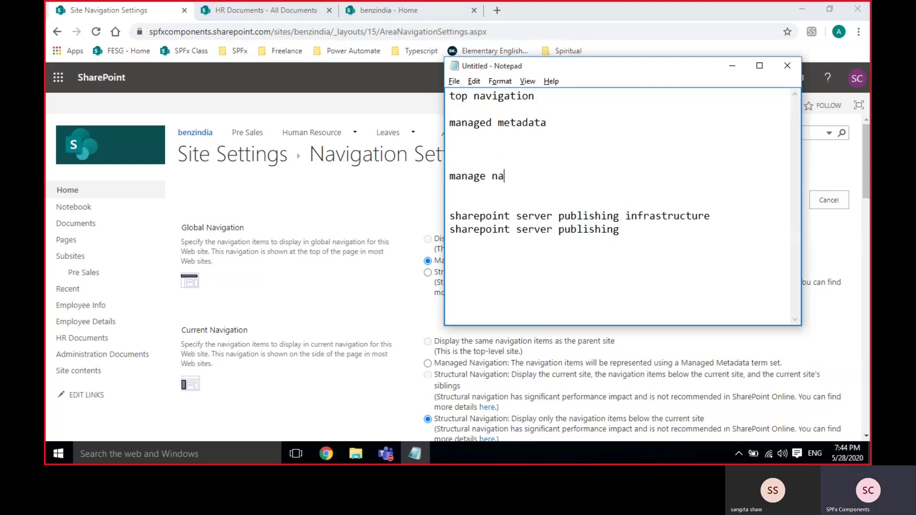
{"action": "key", "text": "BackSpace"}
{"action": "key", "text": "BackSpace"}
{"action": "key", "text": "BackSpace"}
{"action": "type", "text": "d navigation"}
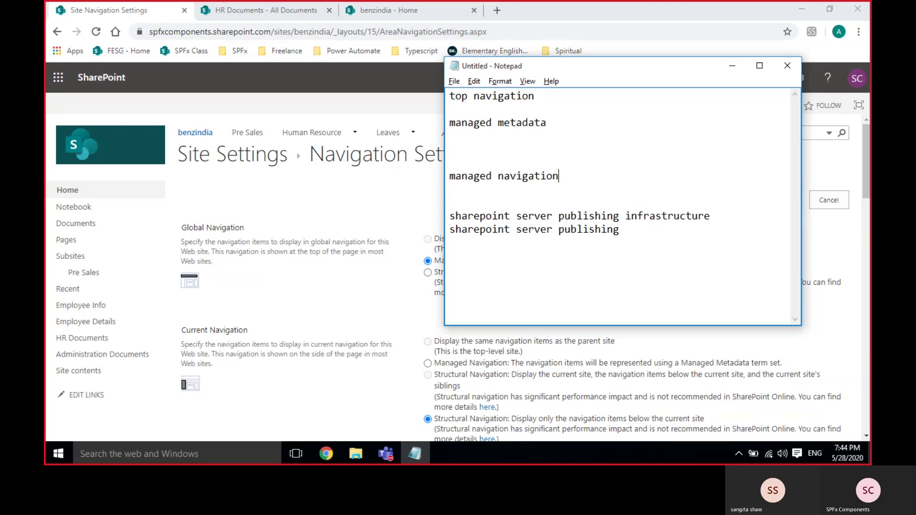
{"action": "type", "text": ":"}
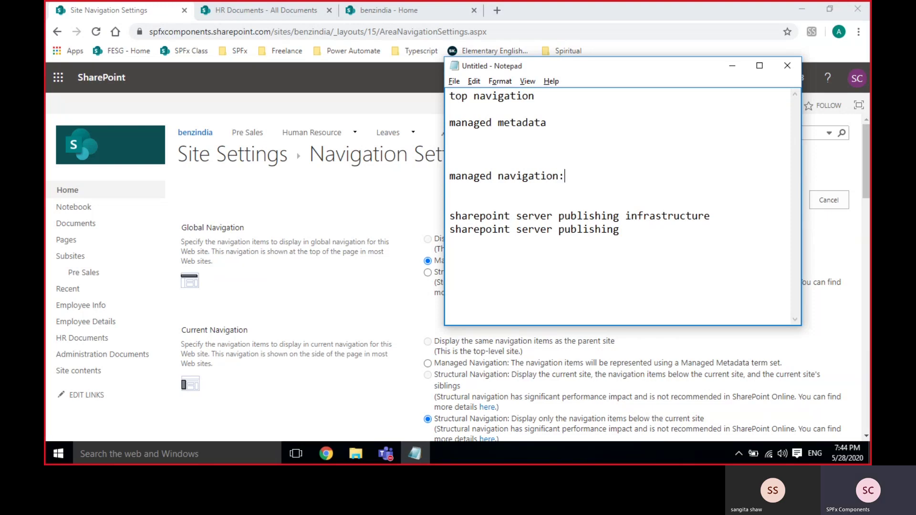
Write "we will maintain in central location" on the line under the managed navigation heading
{"action": "key", "text": "Return"}
{"action": "type", "text": "we "}
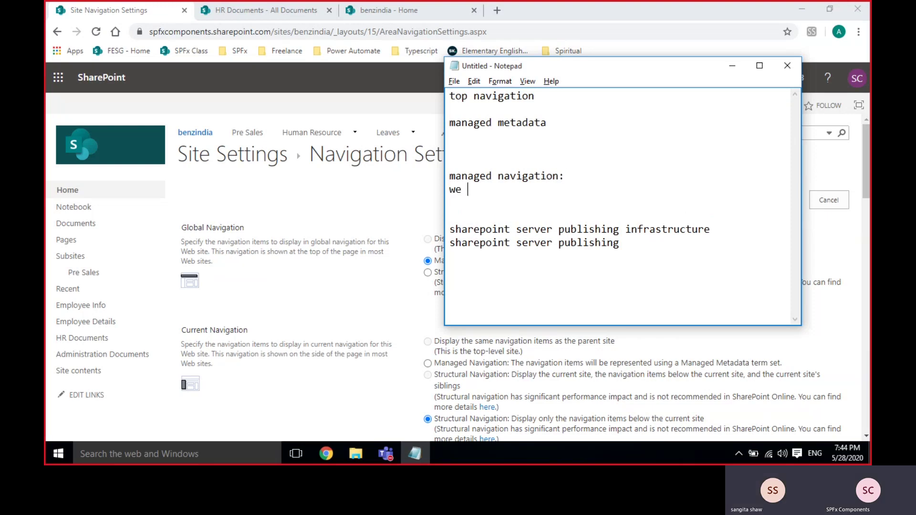
{"action": "type", "text": "will maintan"}
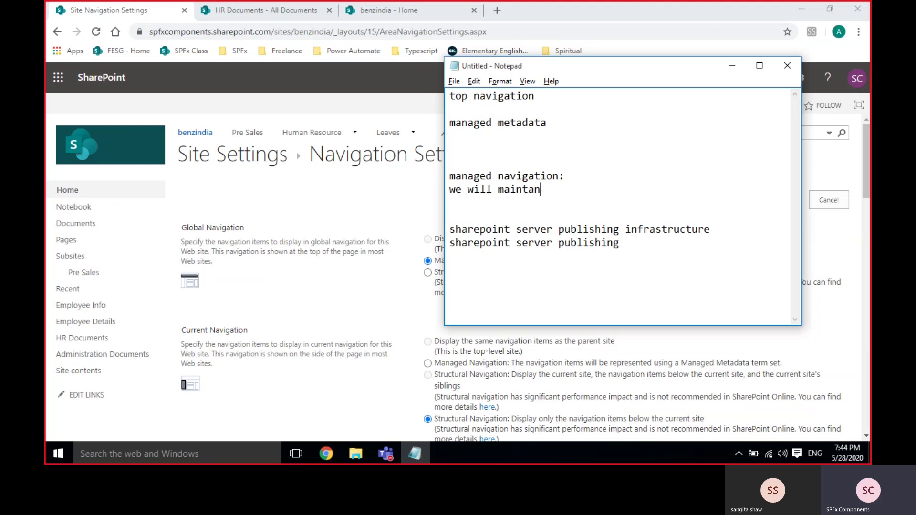
{"action": "key", "text": "BackSpace"}
{"action": "type", "text": "in in central "}
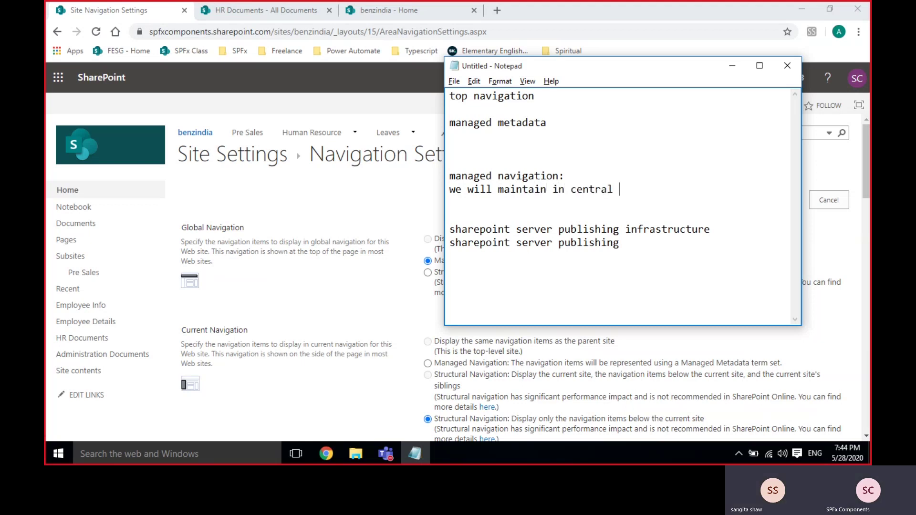
{"action": "type", "text": "locatio"}
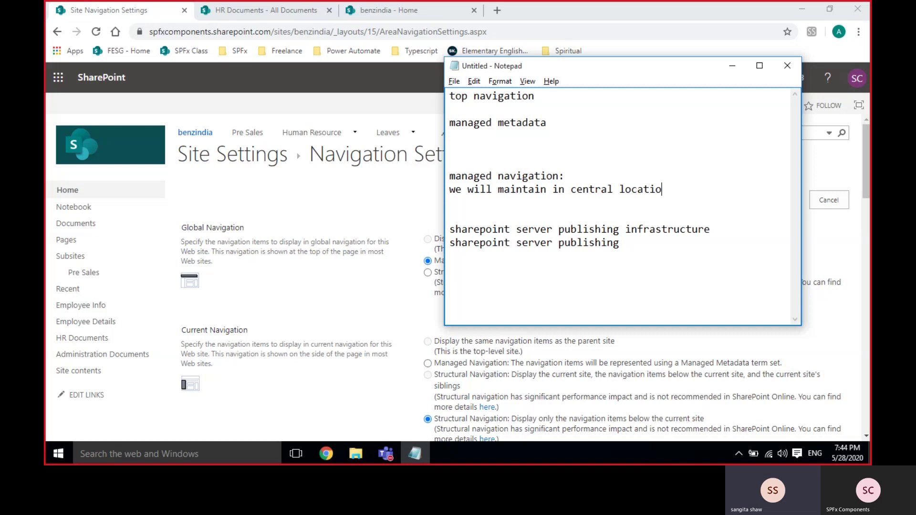
{"action": "type", "text": "n"}
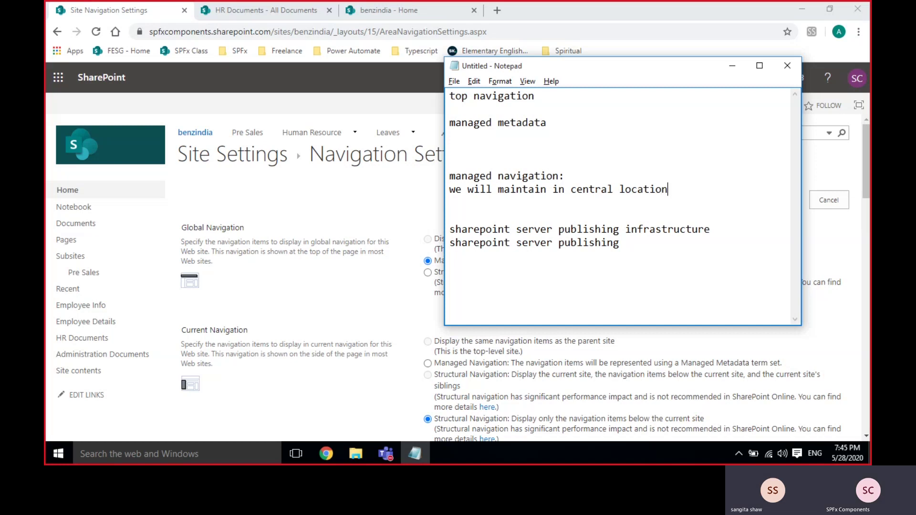
Switch back to the SharePoint Navigation Settings page and review the Managed Navigation term set section
{"action": "key", "text": "alt+Tab"}
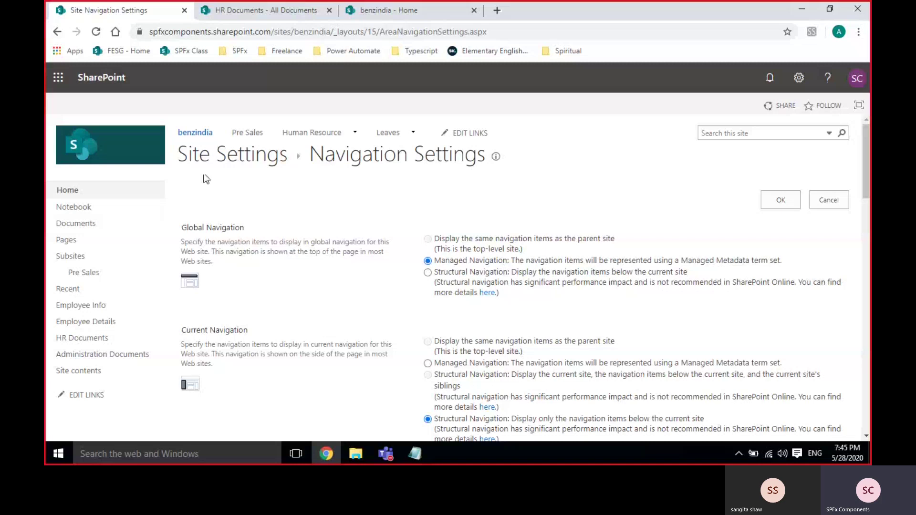
{"action": "scroll", "coordinate": [392, 267], "scroll_direction": "down", "scroll_amount": 4}
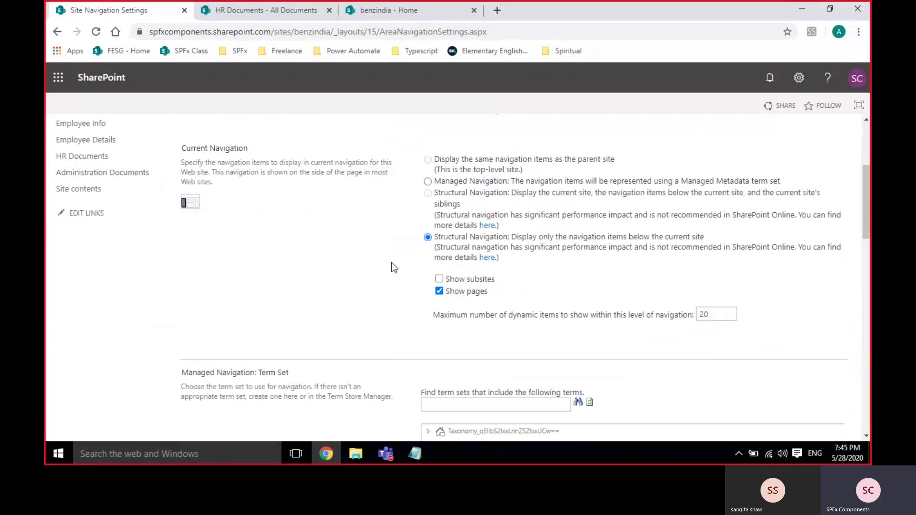
{"action": "scroll", "coordinate": [392, 268], "scroll_direction": "down", "scroll_amount": 4}
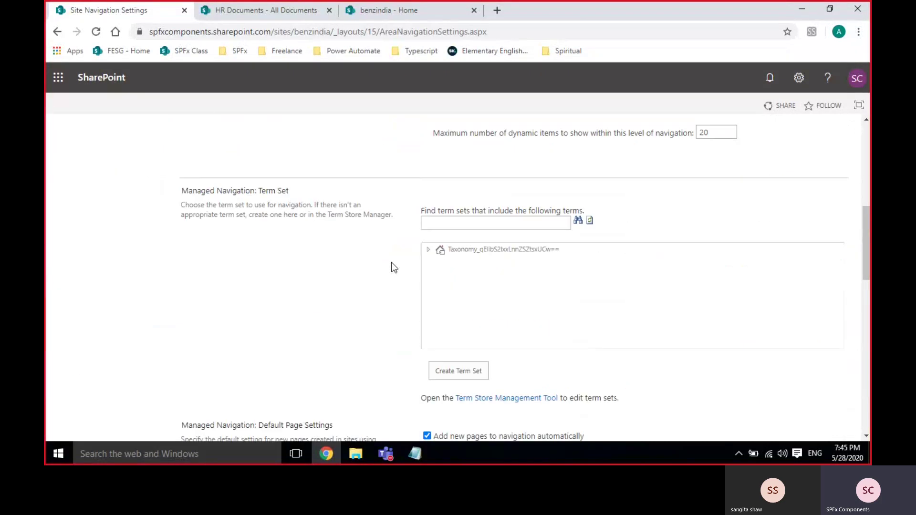
{"action": "scroll", "coordinate": [392, 267], "scroll_direction": "up", "scroll_amount": 5}
{"action": "scroll", "coordinate": [392, 267], "scroll_direction": "up", "scroll_amount": 3}
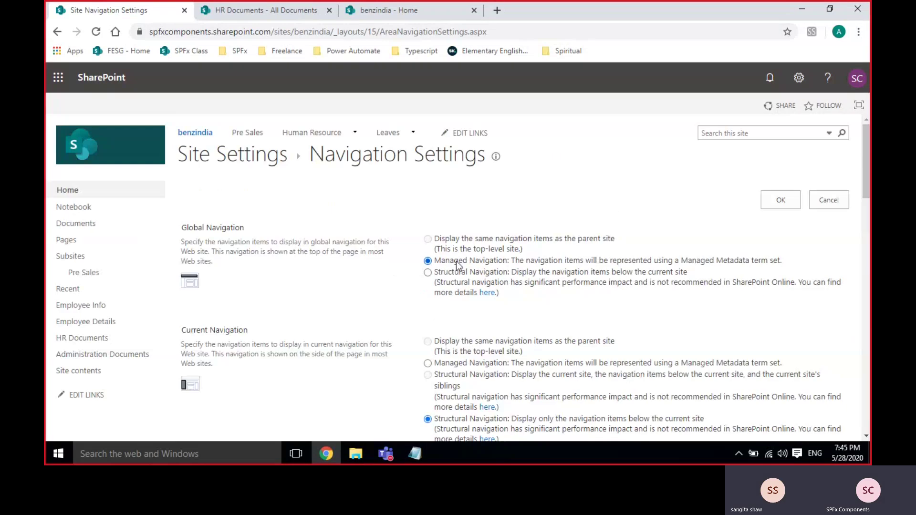
Set Global Navigation to Structural Navigation and review its tree of headings and links for comparison
{"action": "left_click", "coordinate": [455, 272]}
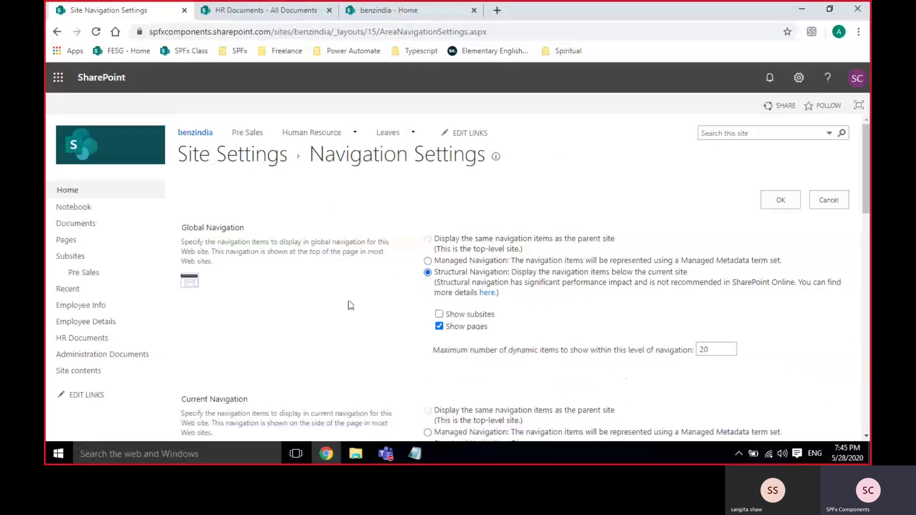
{"action": "scroll", "coordinate": [348, 304], "scroll_direction": "down", "scroll_amount": 10}
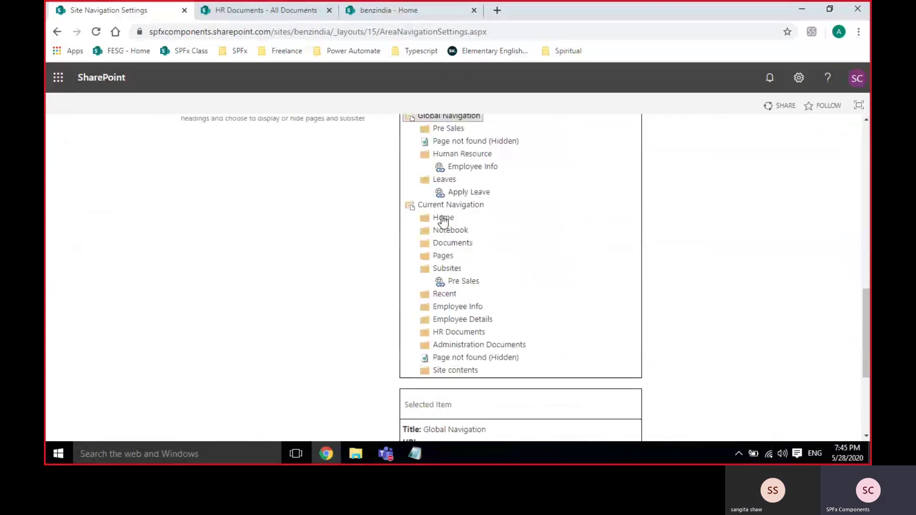
{"action": "scroll", "coordinate": [443, 220], "scroll_direction": "up", "scroll_amount": 8}
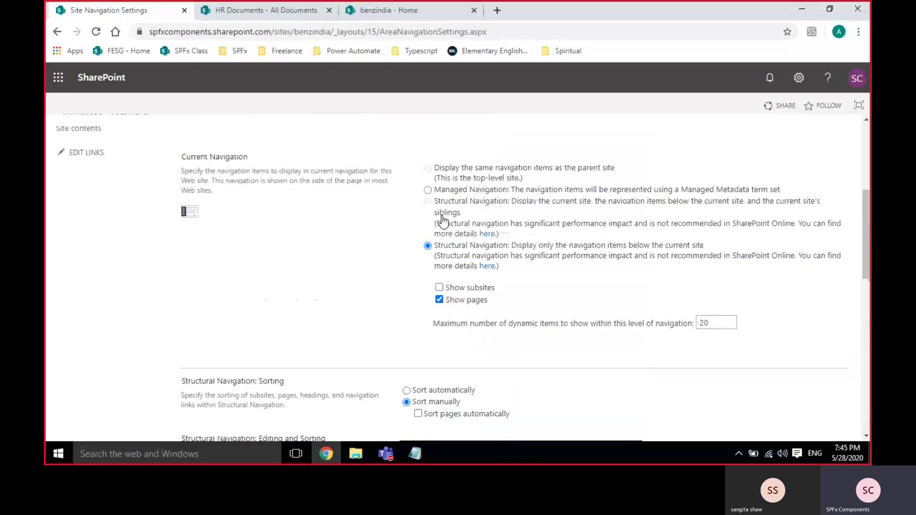
{"action": "scroll", "coordinate": [443, 220], "scroll_direction": "up", "scroll_amount": 4}
Set Global Navigation to Managed Navigation and expand the Taxonomy node in the term set list
{"action": "left_click", "coordinate": [442, 261]}
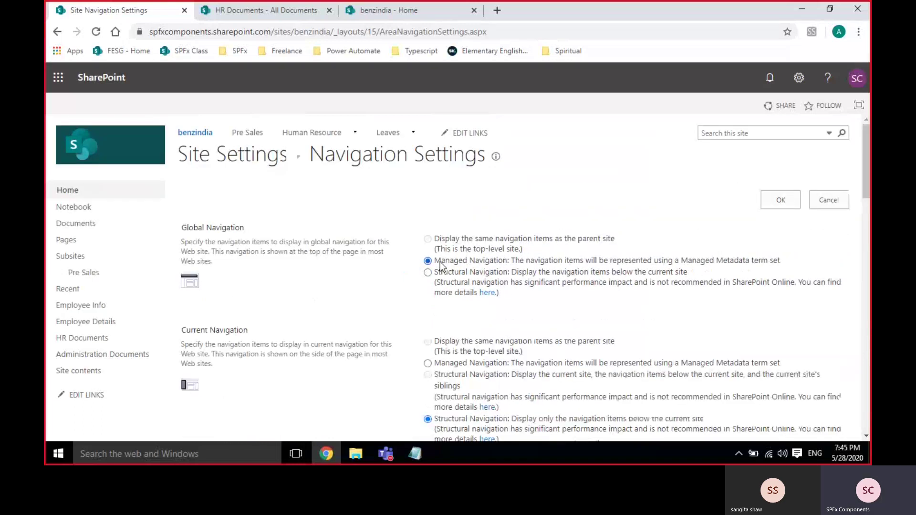
{"action": "scroll", "coordinate": [361, 268], "scroll_direction": "down", "scroll_amount": 8}
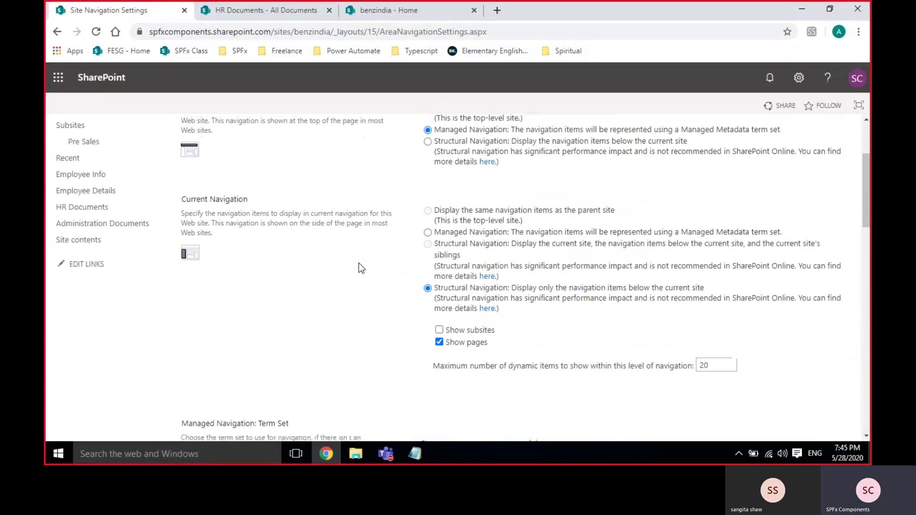
{"action": "left_click", "coordinate": [428, 250]}
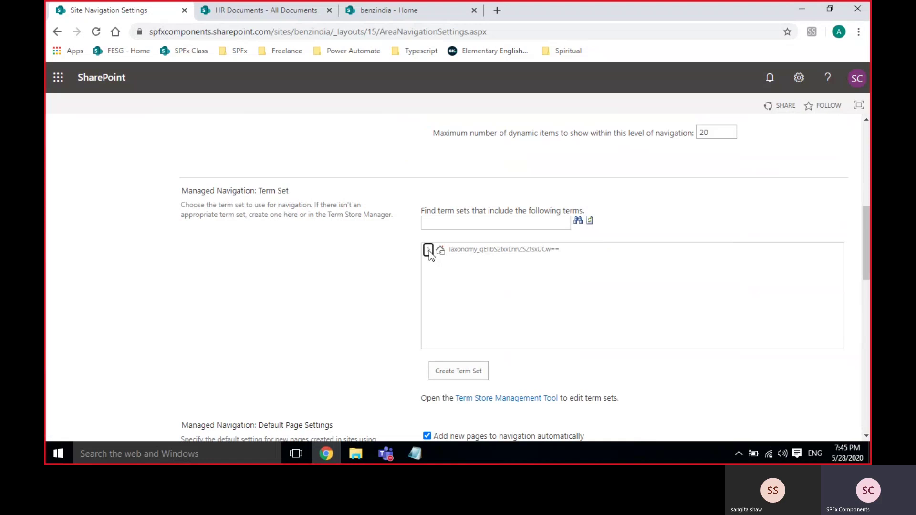
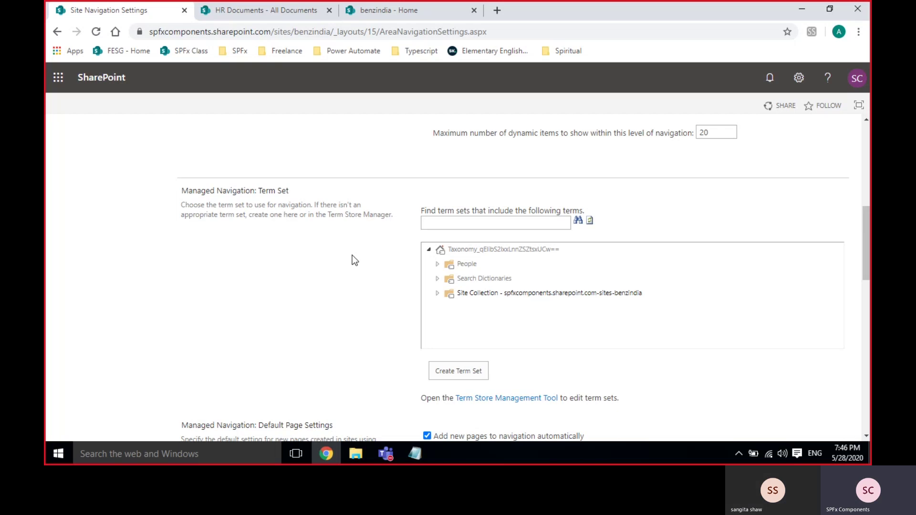
Switch to Notepad and add the line "taxonomy: its a formal classification system" below the managed navigation note
{"action": "key", "text": "alt+Tab"}
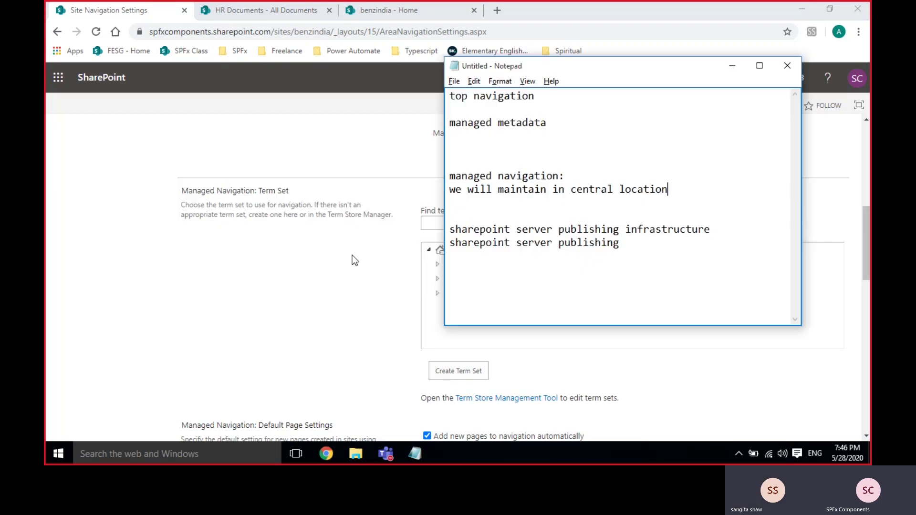
{"action": "key", "text": "Return"}
{"action": "key", "text": "Return"}
{"action": "key", "text": "Return"}
{"action": "key", "text": "Return"}
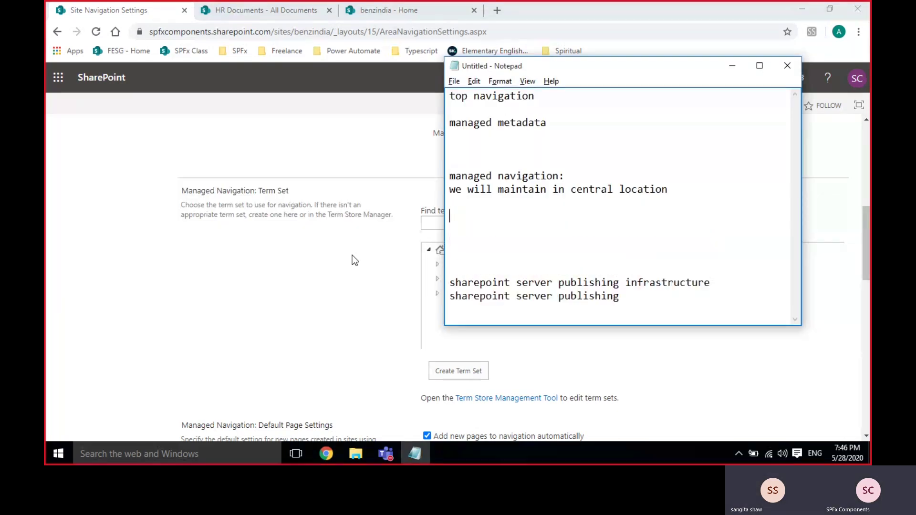
{"action": "key", "text": "Up"}
{"action": "key", "text": "Up"}
{"action": "type", "text": "taxonomy:"}
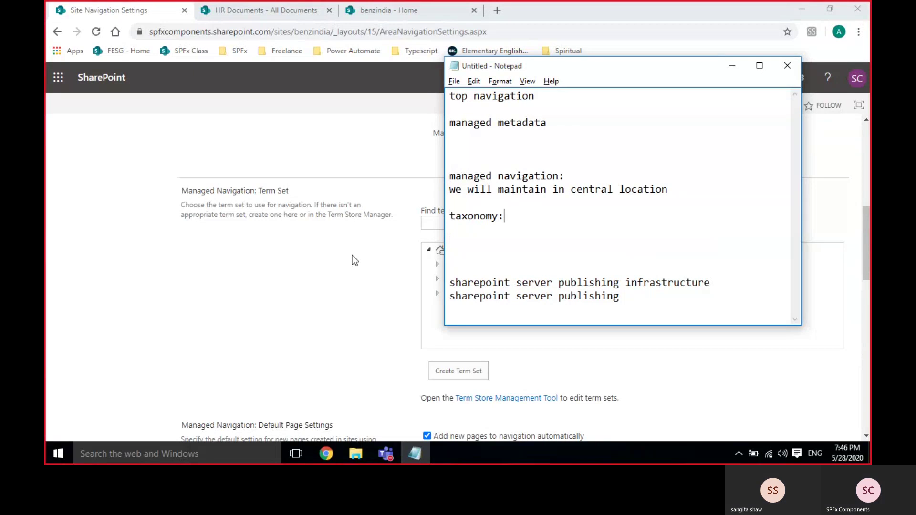
{"action": "type", "text": " its a f"}
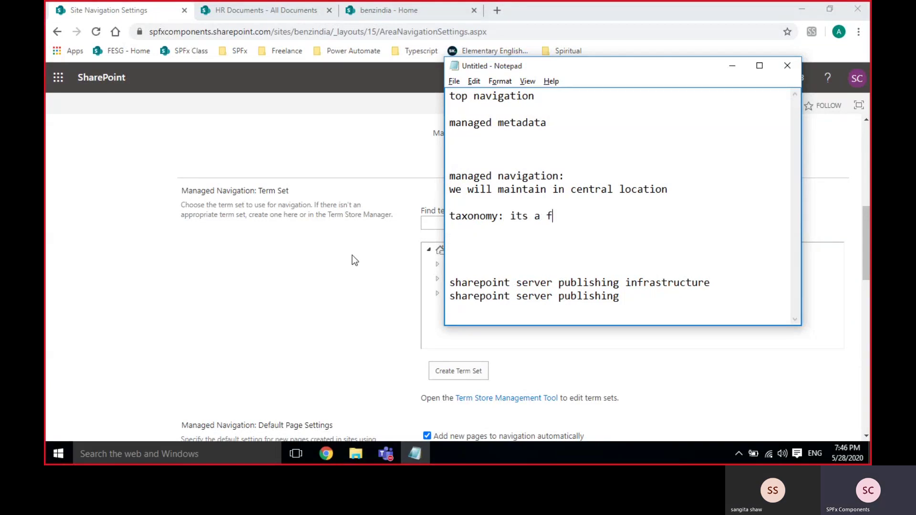
{"action": "type", "text": "om"}
{"action": "key", "text": "BackSpace"}
{"action": "type", "text": "rmal classification "}
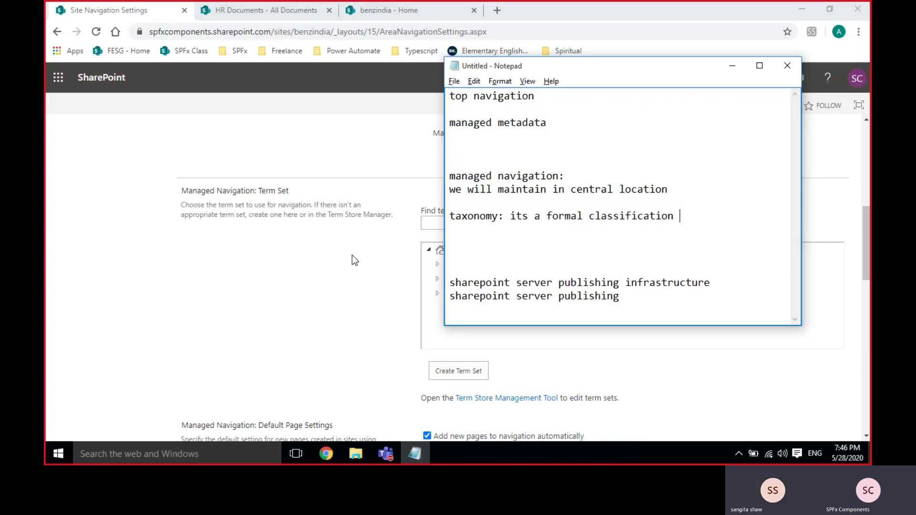
{"action": "type", "text": "system"}
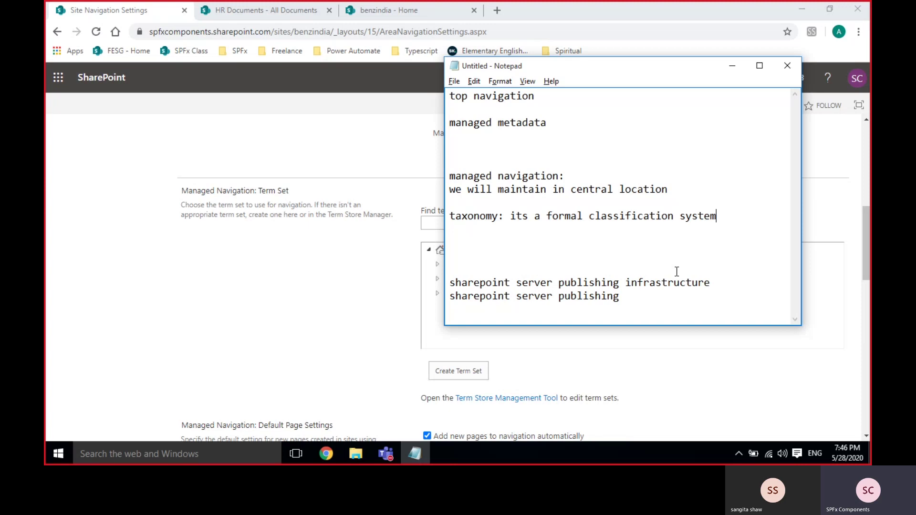
Add the example line "health | doctors | hospitals | patients" below the taxonomy note, leaving a blank line between them
{"action": "key", "text": "Return"}
{"action": "key", "text": "Return"}
{"action": "key", "text": "Return"}
{"action": "key", "text": "Up"}
{"action": "key", "text": "Up"}
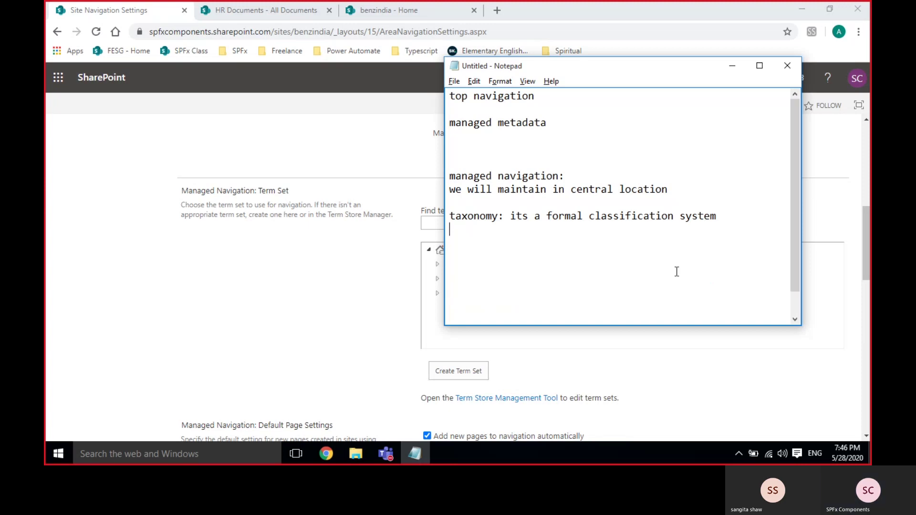
{"action": "key", "text": "Return"}
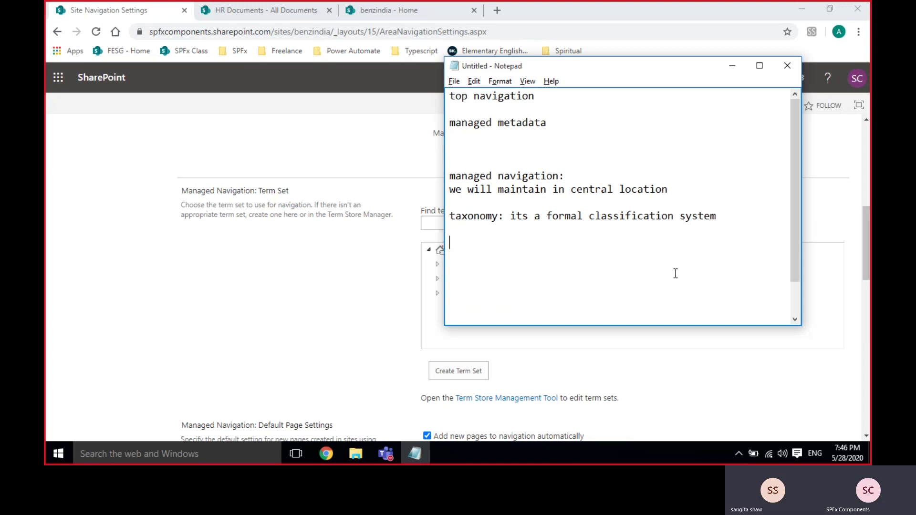
{"action": "type", "text": "heal"}
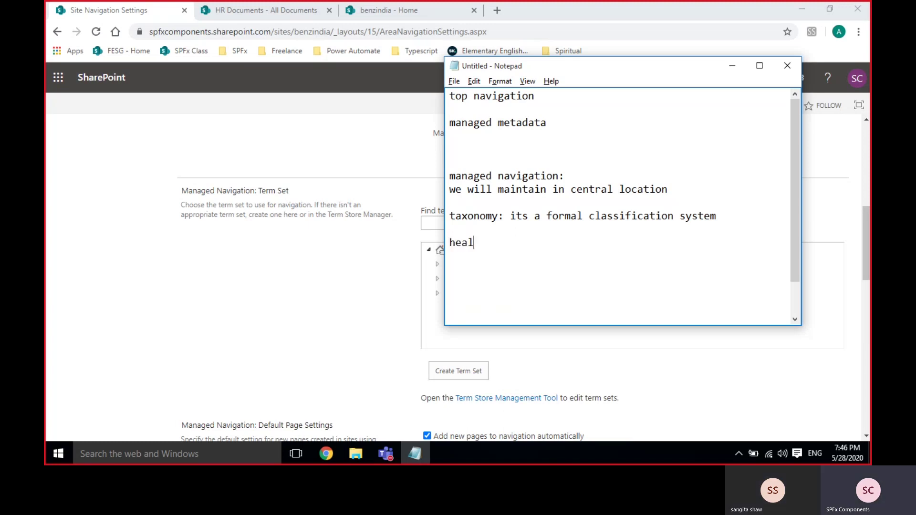
{"action": "type", "text": "th  | doctors"}
{"action": "key", "text": "Tab"}
{"action": "type", "text": "| ho"}
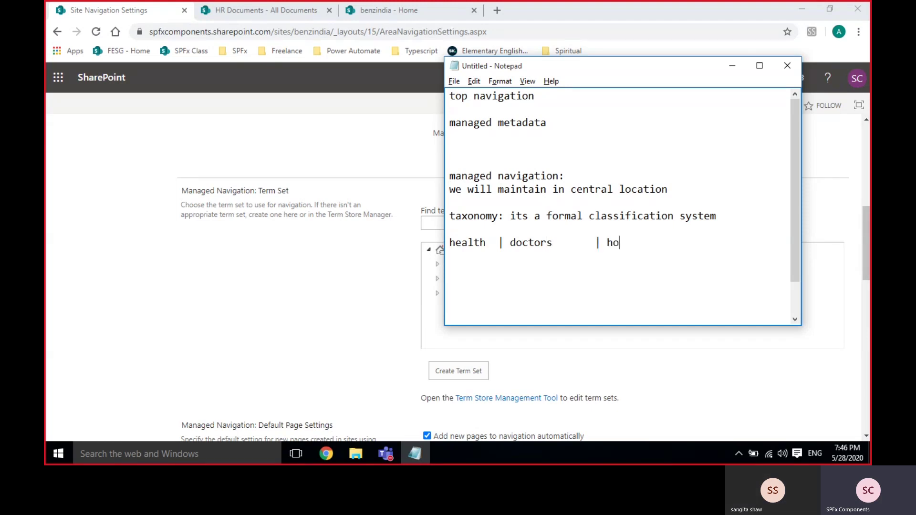
{"action": "type", "text": "spitals"}
{"action": "key", "text": "Tab"}
{"action": "type", "text": "| "}
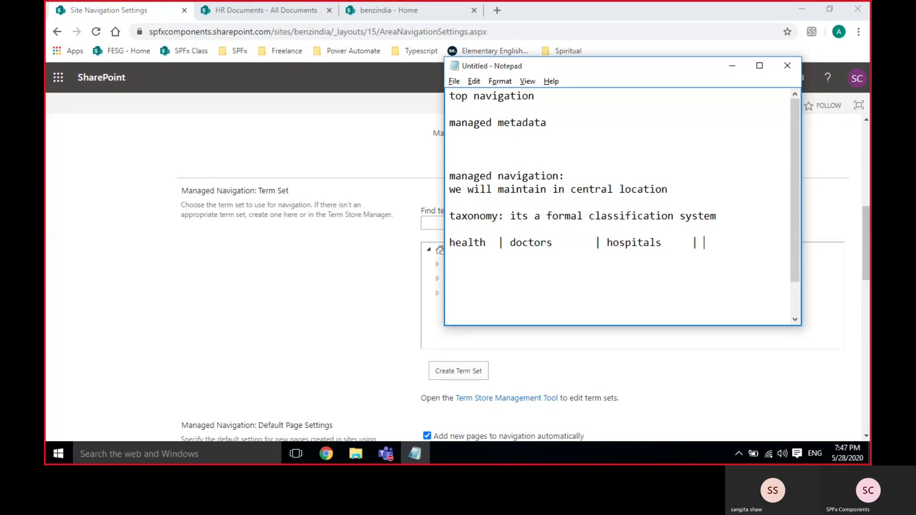
{"action": "type", "text": "patien"}
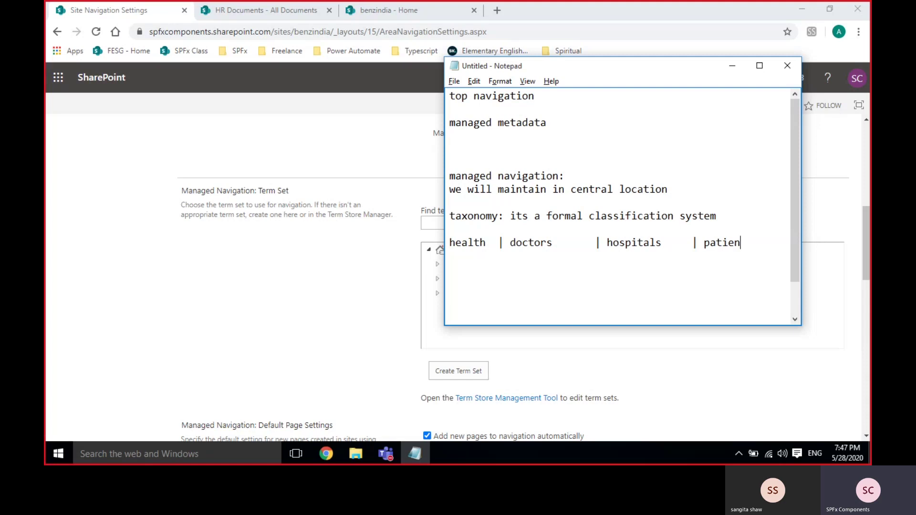
{"action": "type", "text": "ts"}
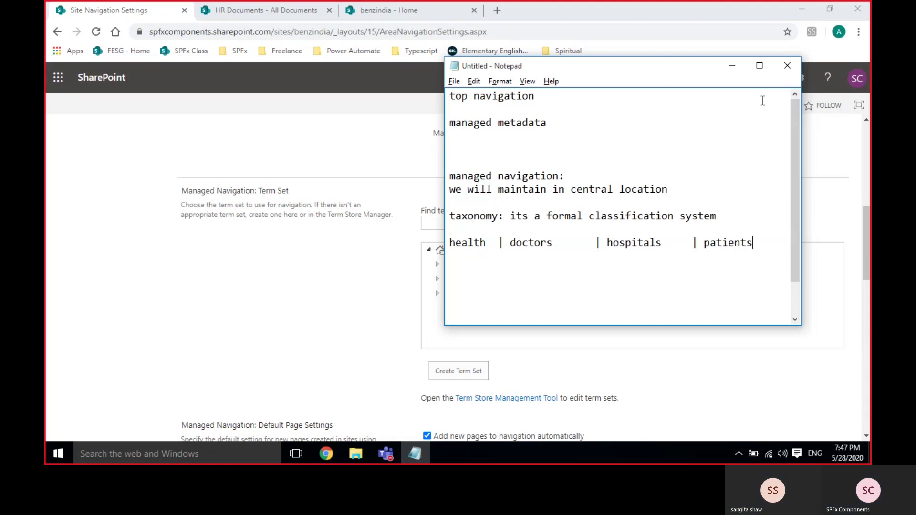
Maximize Notepad, add ">immunity" beneath health in the example, and widen the gap between the health and doctors columns
{"action": "left_click", "coordinate": [757, 72]}
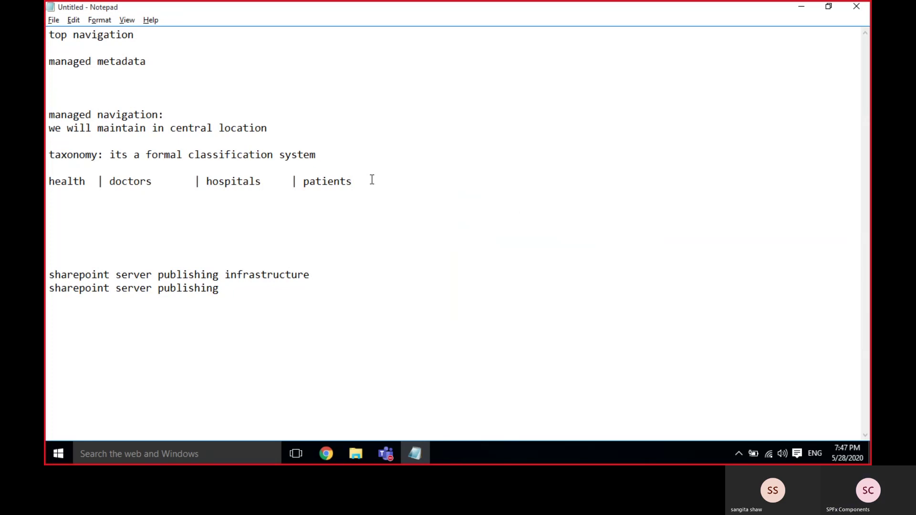
{"action": "key", "text": "Return"}
{"action": "type", "text": ">"}
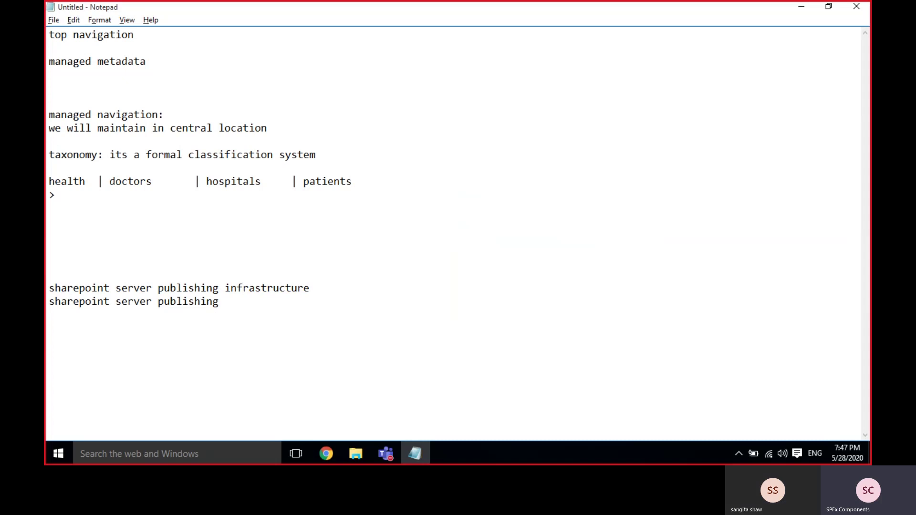
{"action": "type", "text": "im"}
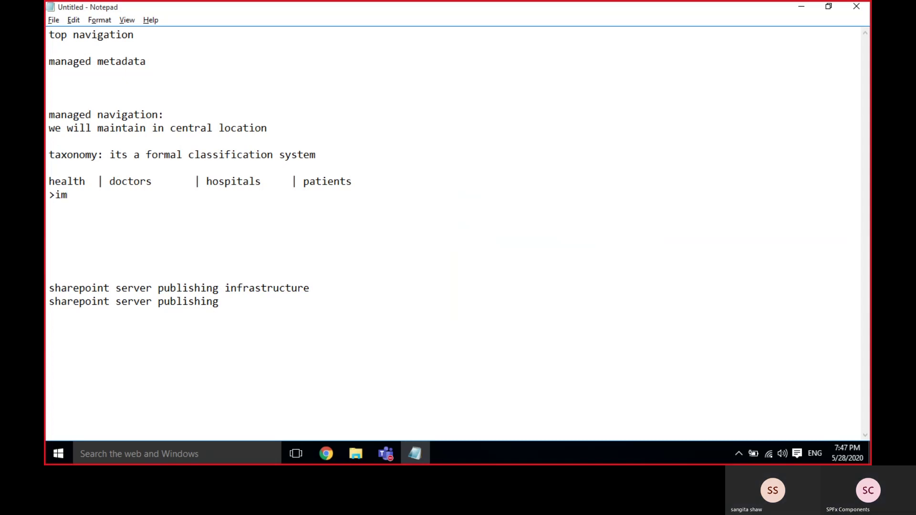
{"action": "type", "text": "munity"}
{"action": "left_click", "coordinate": [97, 182]}
{"action": "key", "text": "Tab"}
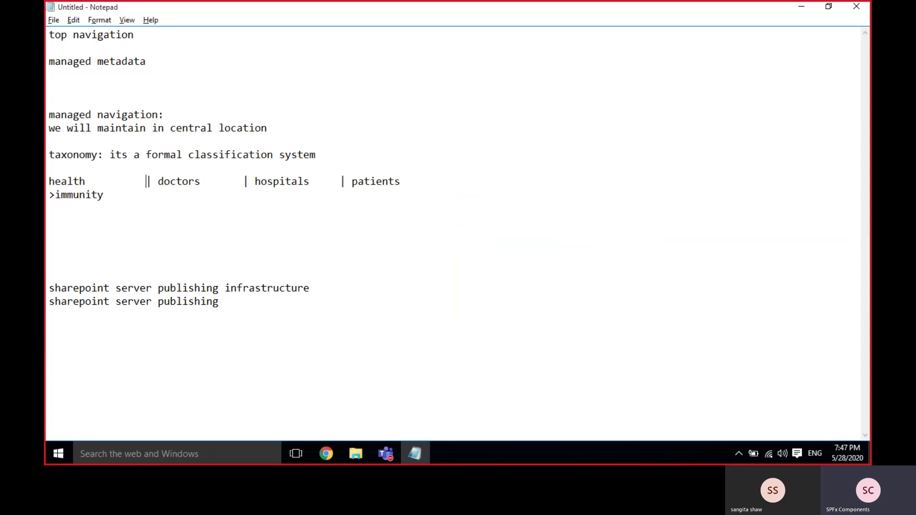
Add the sub-item "> eyes" beneath the doctors column, on the same line as immunity
{"action": "left_click", "coordinate": [435, 189]}
{"action": "key", "text": "Tab"}
{"action": "type", "text": ">"}
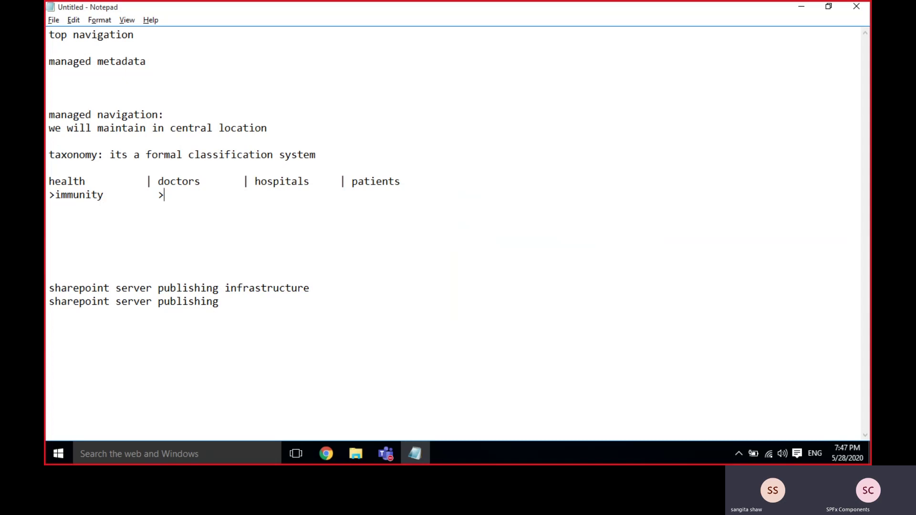
{"action": "type", "text": " eye"}
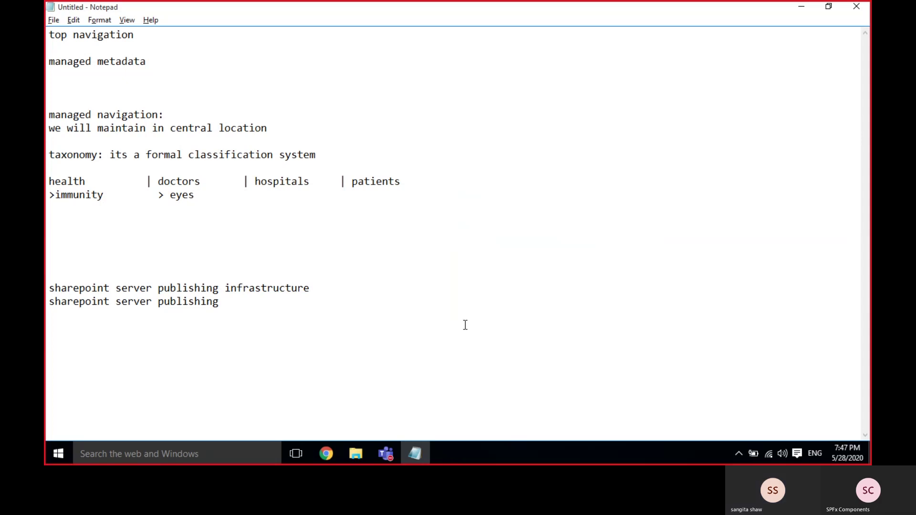
Switch to the SharePoint Navigation Settings page in Chrome and review its global, current and managed navigation sections
{"action": "left_click", "coordinate": [327, 456]}
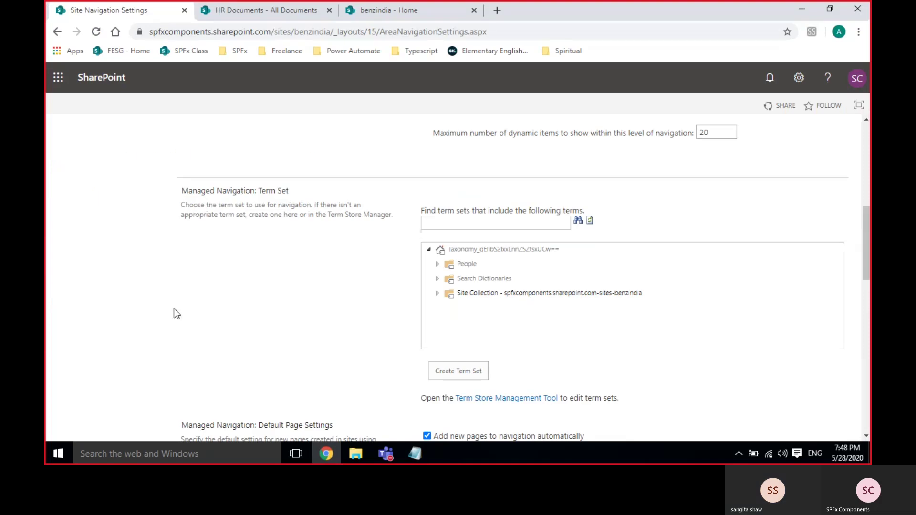
{"action": "scroll", "coordinate": [277, 250], "scroll_direction": "down", "scroll_amount": 1}
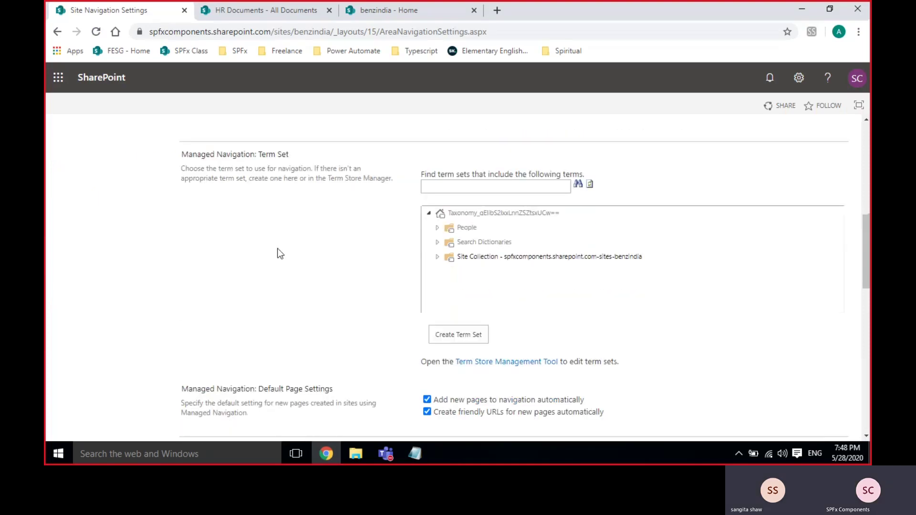
{"action": "scroll", "coordinate": [280, 253], "scroll_direction": "down", "scroll_amount": 1}
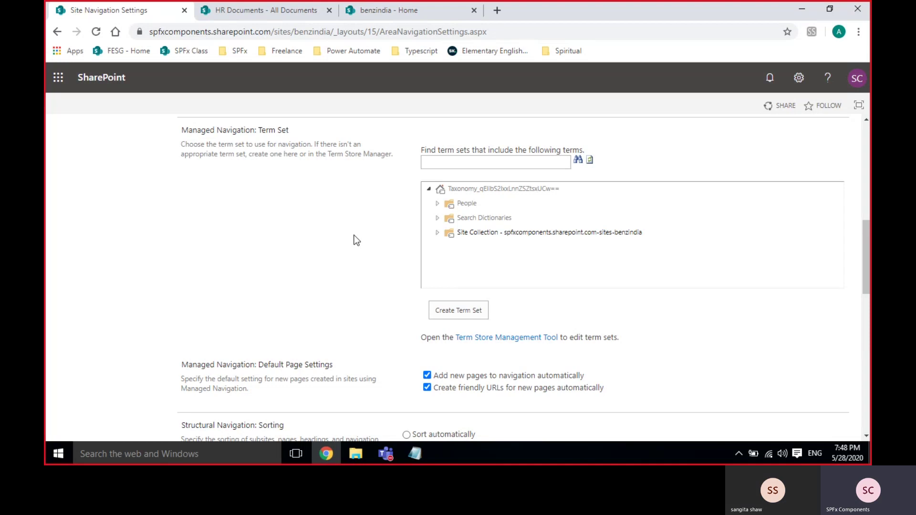
{"action": "scroll", "coordinate": [356, 240], "scroll_direction": "up", "scroll_amount": 4}
{"action": "scroll", "coordinate": [356, 240], "scroll_direction": "up", "scroll_amount": 5}
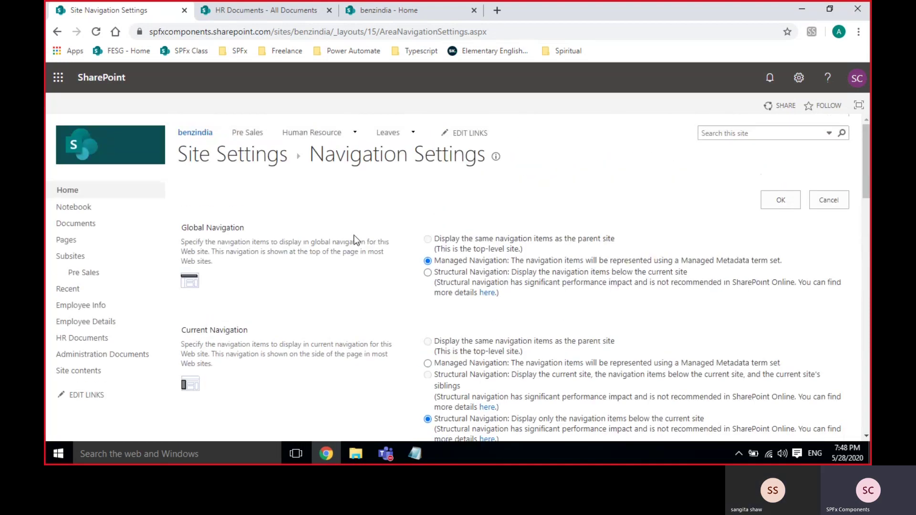
{"action": "scroll", "coordinate": [354, 239], "scroll_direction": "down", "scroll_amount": 10}
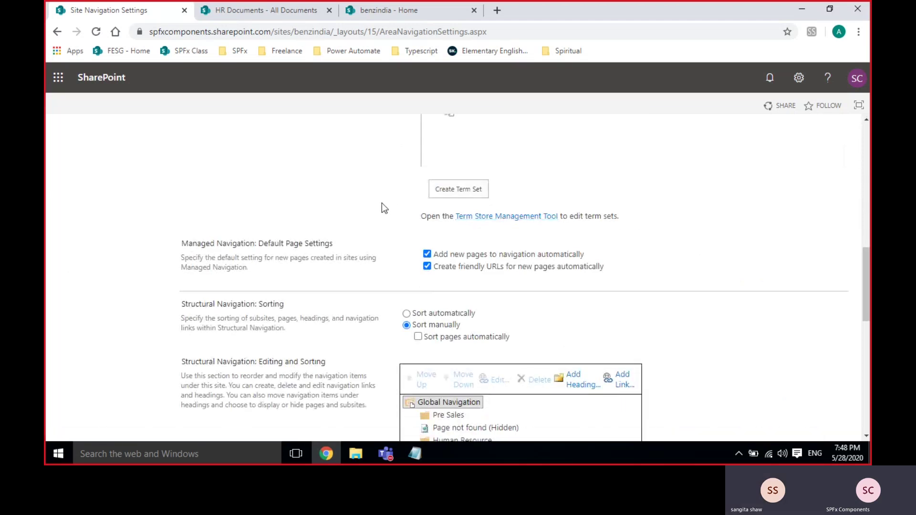
{"action": "scroll", "coordinate": [384, 208], "scroll_direction": "up", "scroll_amount": 5}
{"action": "scroll", "coordinate": [384, 208], "scroll_direction": "up", "scroll_amount": 1}
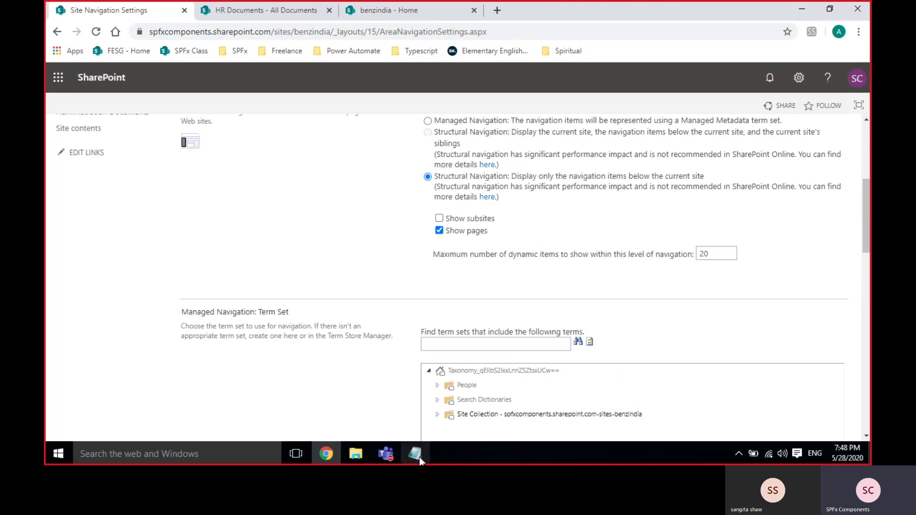
Highlight the two-line classification example in Notepad and compare it with the Managed Navigation term set section in SharePoint
{"action": "key", "text": "alt+Tab"}
{"action": "left_click_drag", "start_coordinate": [48, 180], "coordinate": [195, 195]}
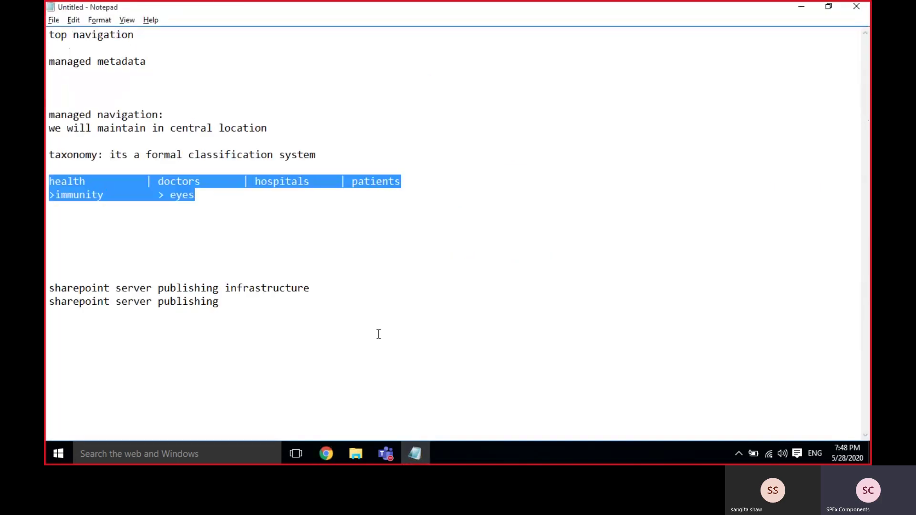
{"action": "key", "text": "ctrl+z"}
{"action": "key", "text": "ctrl+z"}
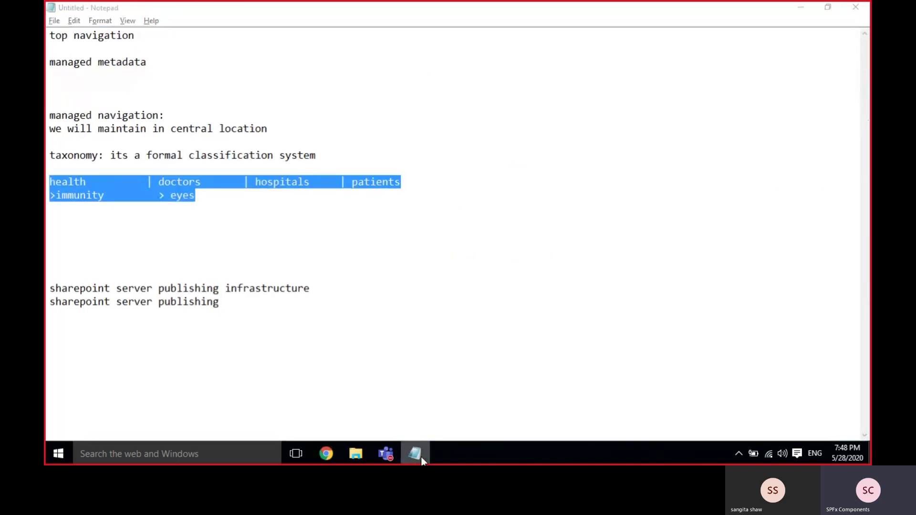
{"action": "left_click", "coordinate": [415, 453]}
{"action": "scroll", "coordinate": [422, 288], "scroll_direction": "down", "scroll_amount": 3}
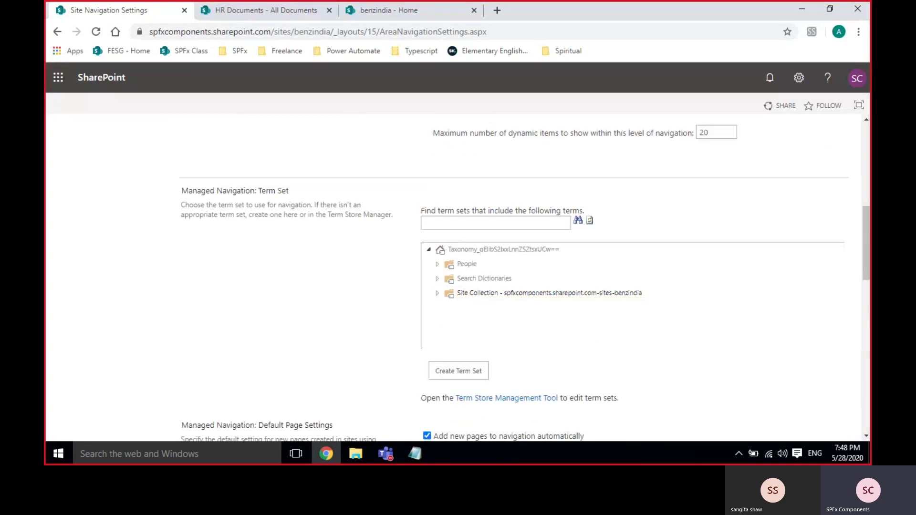
{"action": "left_click", "coordinate": [415, 455]}
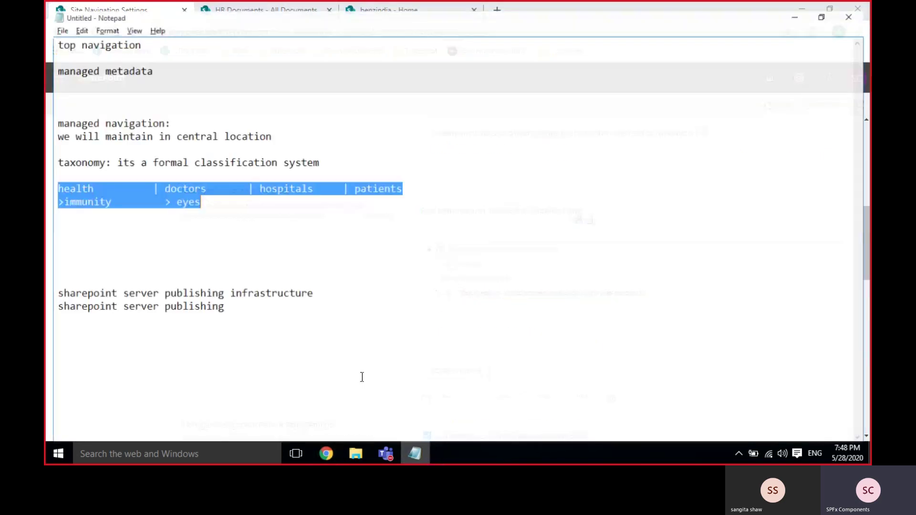
{"action": "left_click", "coordinate": [416, 454]}
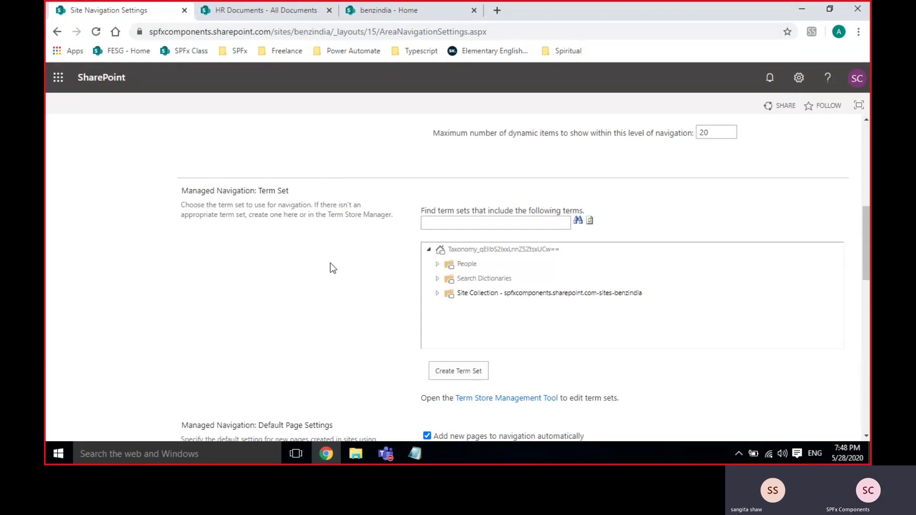
Highlight the benzindia site collection address in the page URL and review the navigation options down to the term set section
{"action": "left_click_drag", "start_coordinate": [149, 31], "coordinate": [330, 32]}
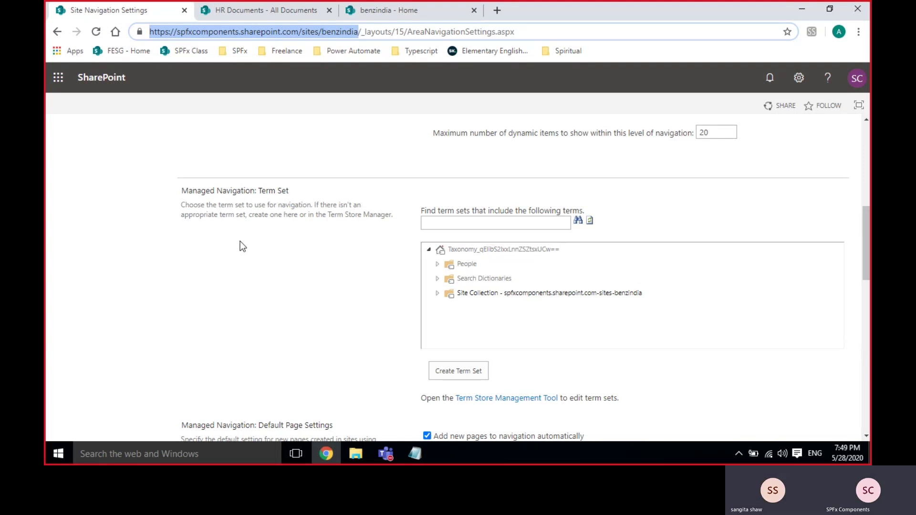
{"action": "scroll", "coordinate": [240, 242], "scroll_direction": "up", "scroll_amount": 1}
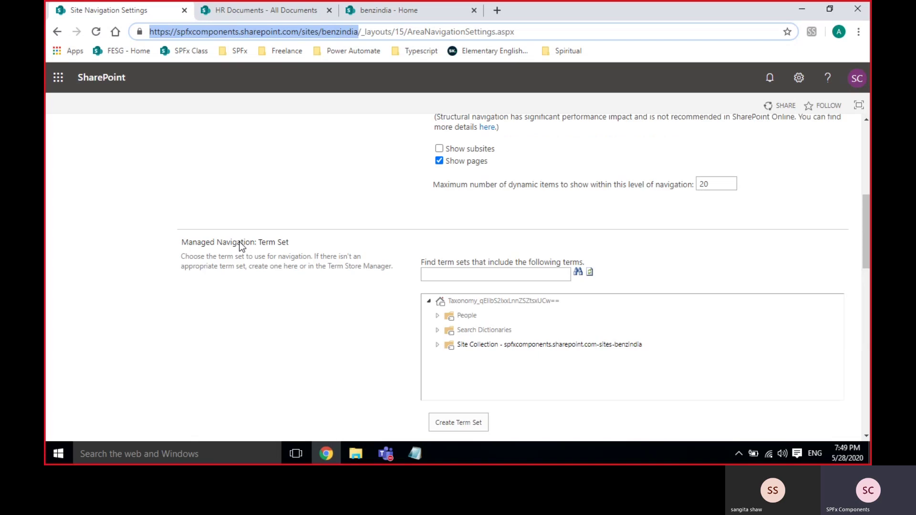
{"action": "scroll", "coordinate": [240, 246], "scroll_direction": "up", "scroll_amount": 5}
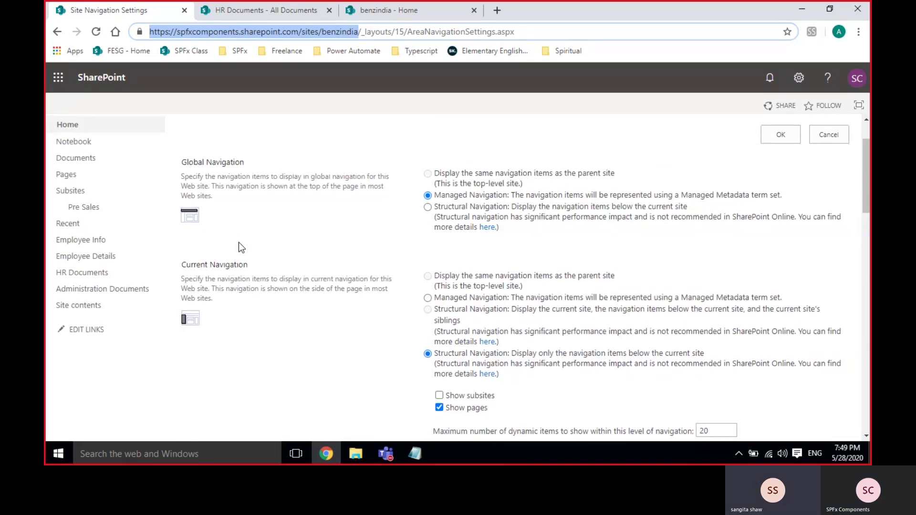
{"action": "scroll", "coordinate": [242, 247], "scroll_direction": "down", "scroll_amount": 7}
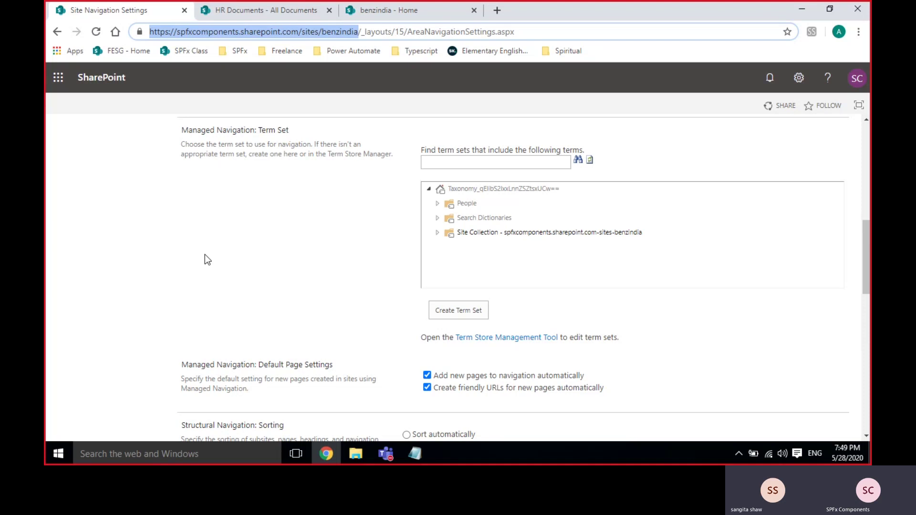
Open the Term Store Management Tool and review the general settings of the taxonomy term store
{"action": "left_click", "coordinate": [524, 339]}
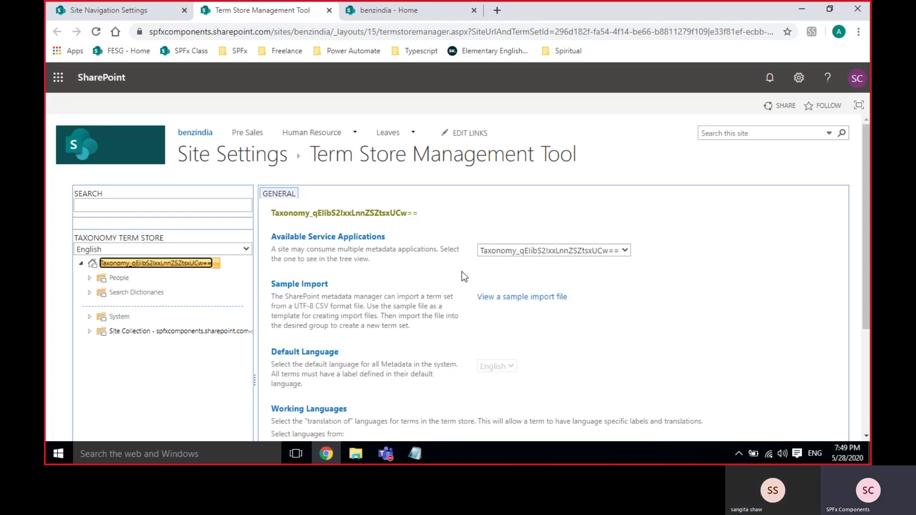
{"action": "scroll", "coordinate": [462, 277], "scroll_direction": "down", "scroll_amount": 3}
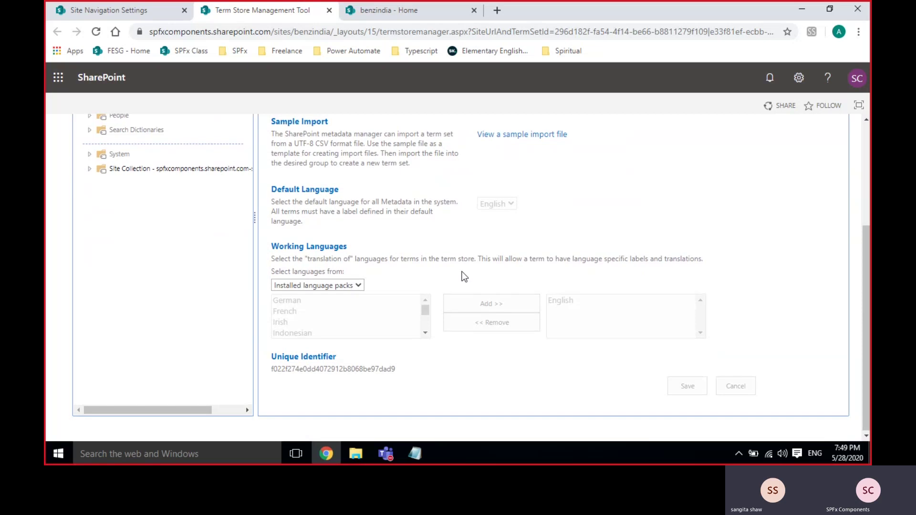
{"action": "scroll", "coordinate": [461, 271], "scroll_direction": "up", "scroll_amount": 3}
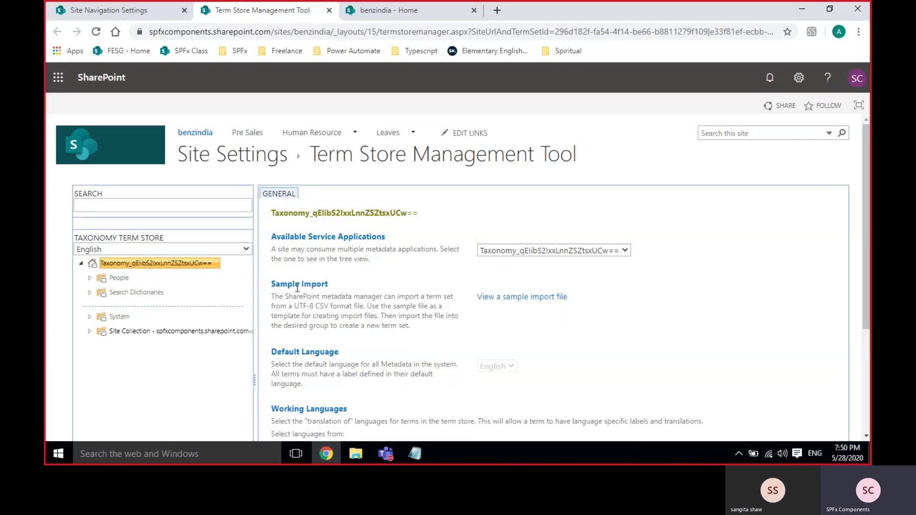
{"action": "scroll", "coordinate": [448, 308], "scroll_direction": "down", "scroll_amount": 3}
{"action": "scroll", "coordinate": [448, 307], "scroll_direction": "up", "scroll_amount": 3}
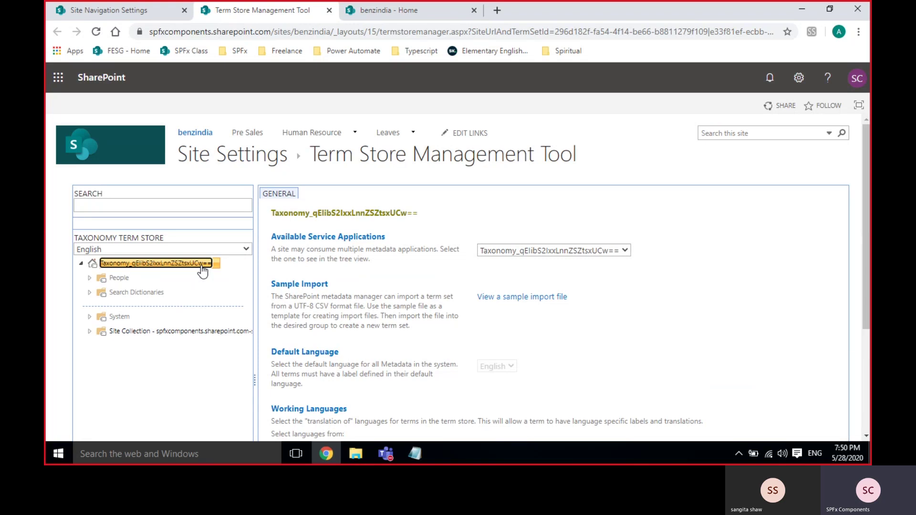
Expand the benzindia site collection group in the taxonomy term store and view its settings and available term set actions
{"action": "scroll", "coordinate": [184, 341], "scroll_direction": "down", "scroll_amount": 1}
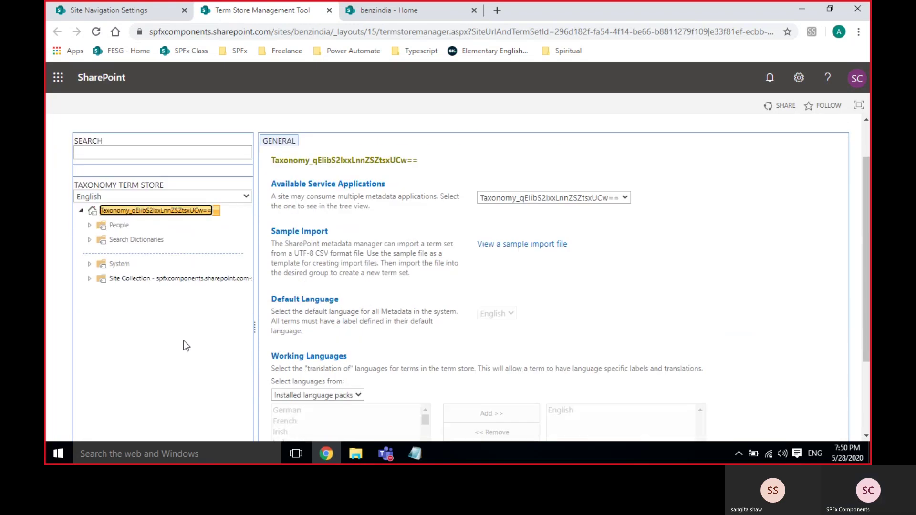
{"action": "left_click", "coordinate": [90, 271]}
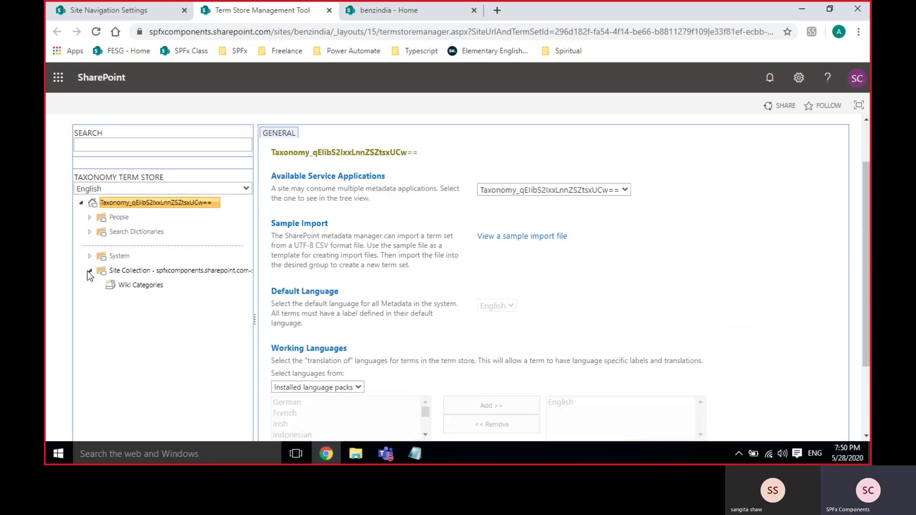
{"action": "left_click", "coordinate": [186, 272]}
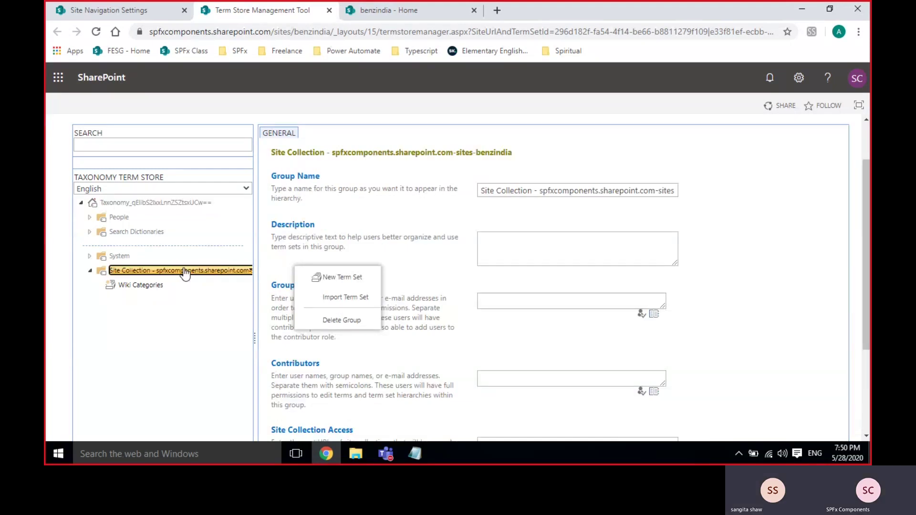
{"action": "left_click", "coordinate": [279, 301]}
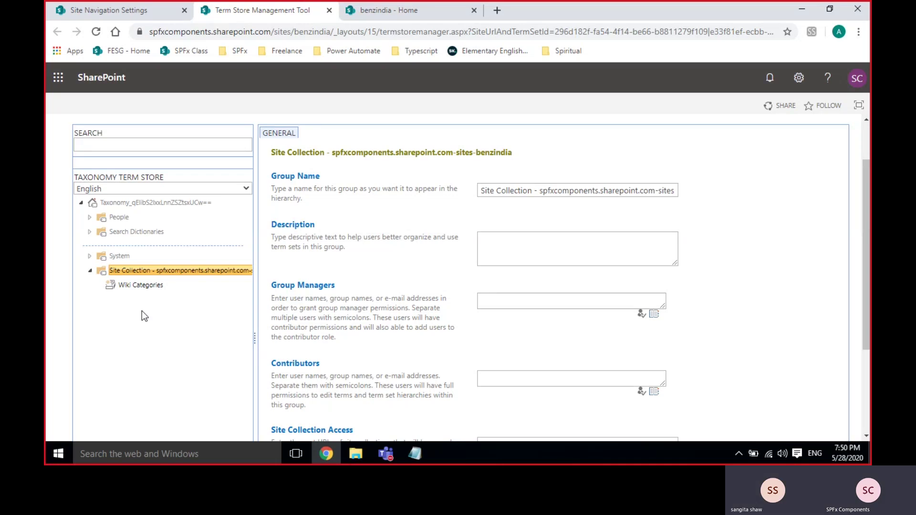
{"action": "left_click", "coordinate": [128, 272]}
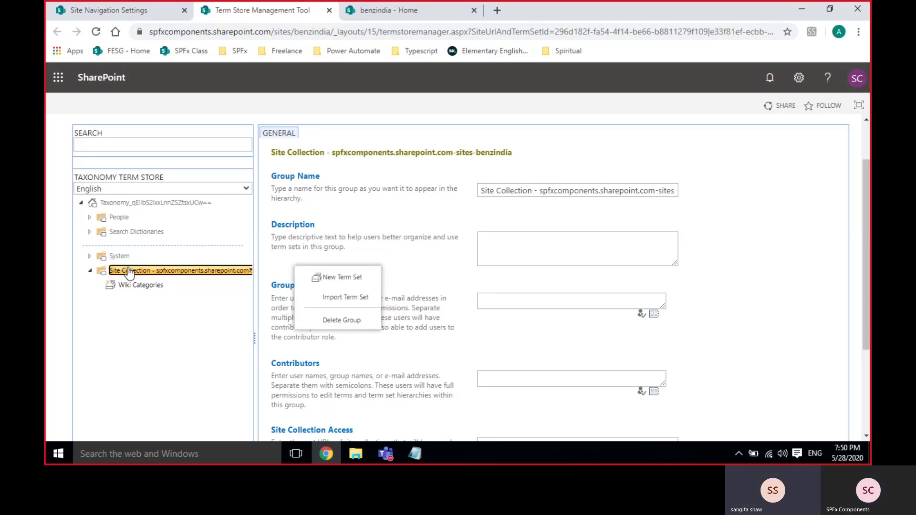
{"action": "left_click", "coordinate": [100, 340]}
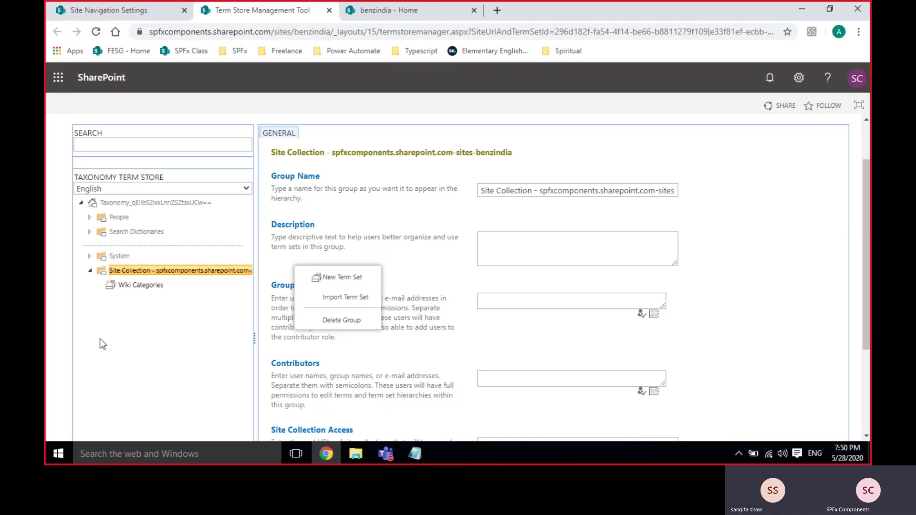
Compare the taxonomy root's settings with the benzindia site collection group's, and check the classification example in Notepad
{"action": "left_click", "coordinate": [134, 205]}
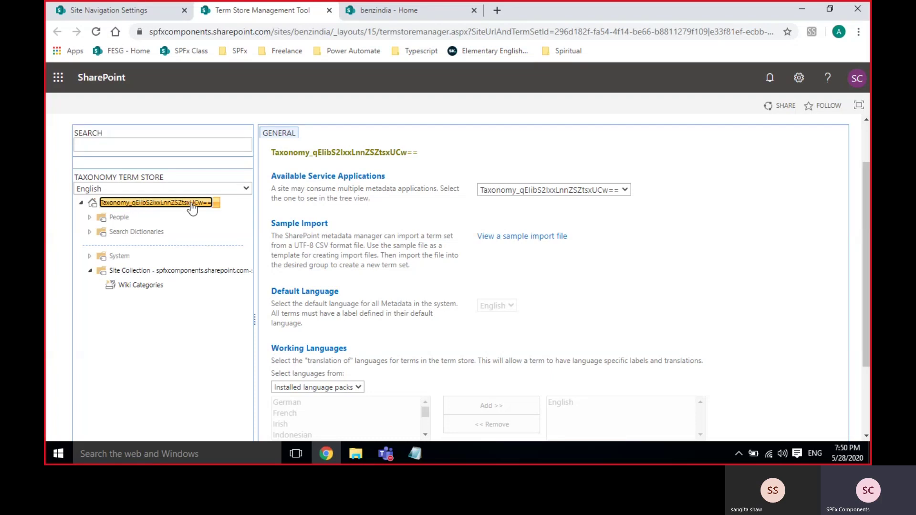
{"action": "left_click", "coordinate": [200, 271]}
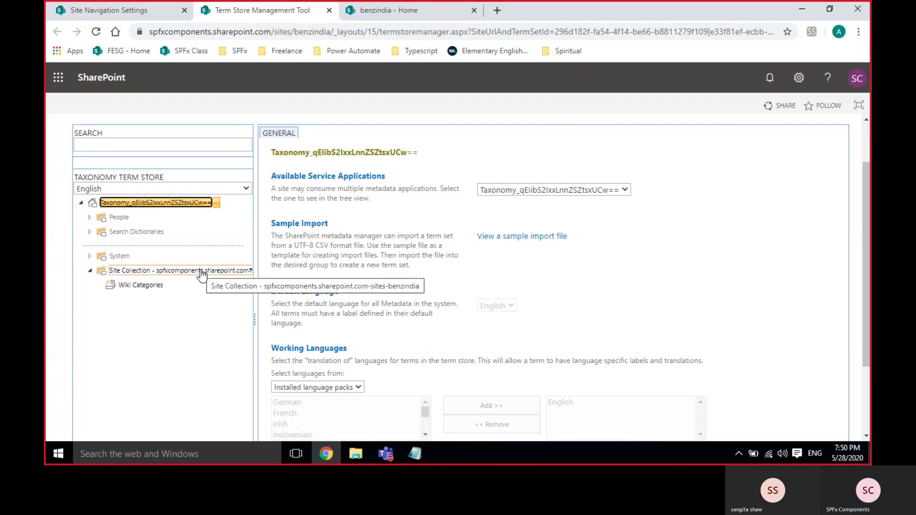
{"action": "left_click", "coordinate": [209, 309]}
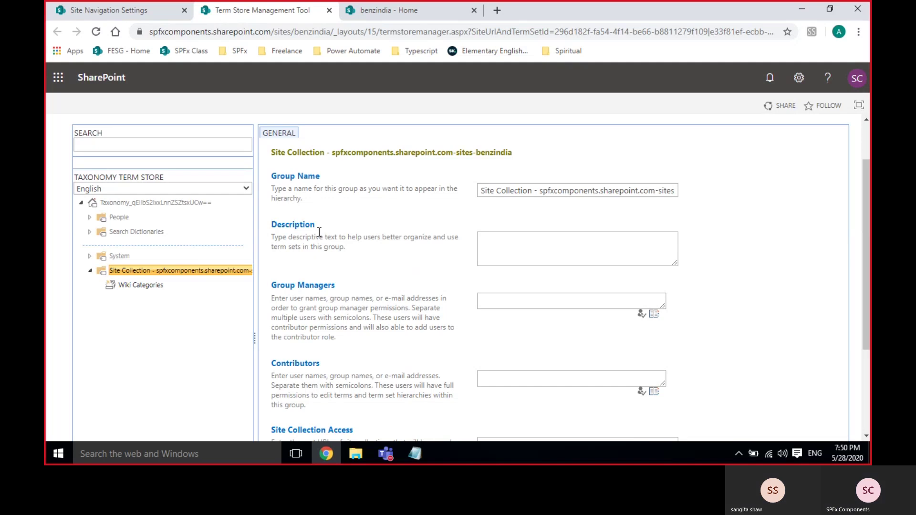
{"action": "left_click", "coordinate": [421, 454]}
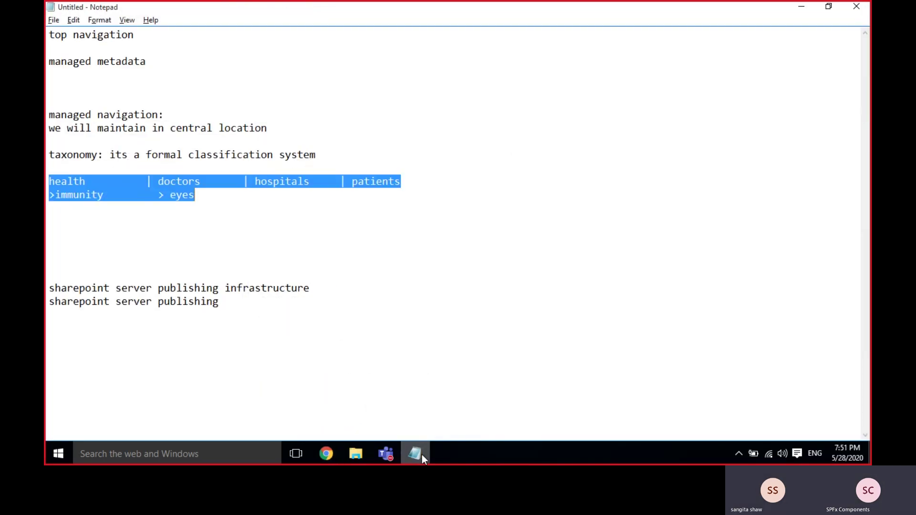
{"action": "left_click", "coordinate": [421, 454]}
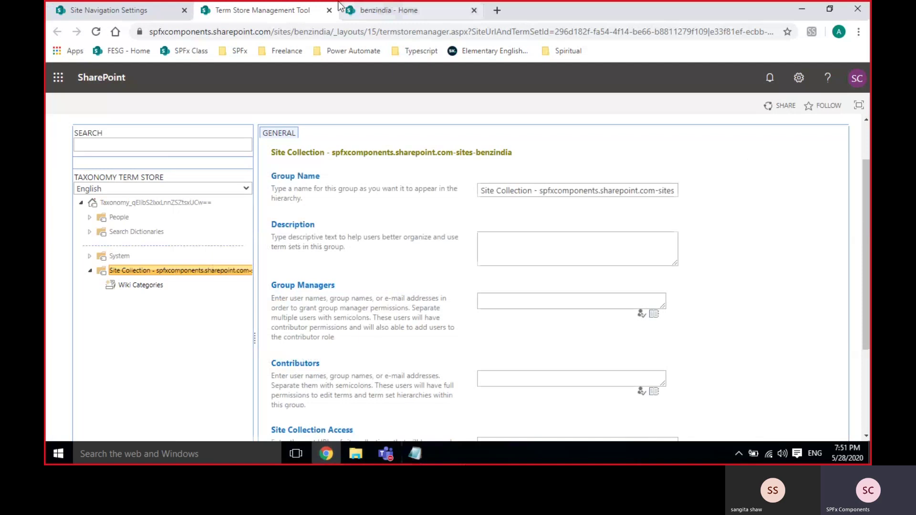
Close the Term Store Management Tool and benzindia home pages and set Global Navigation to Managed Navigation in Site Navigation Settings
{"action": "left_click", "coordinate": [309, 13]}
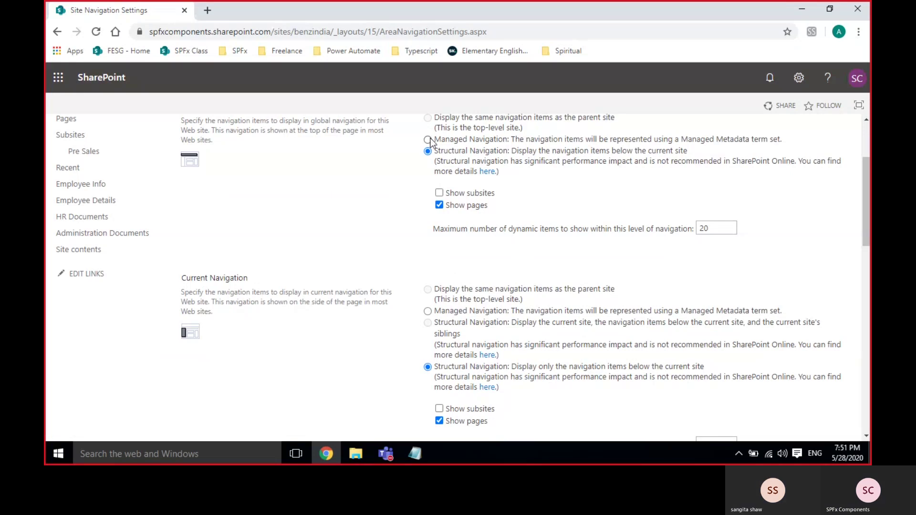
{"action": "scroll", "coordinate": [430, 138], "scroll_direction": "up", "scroll_amount": 1}
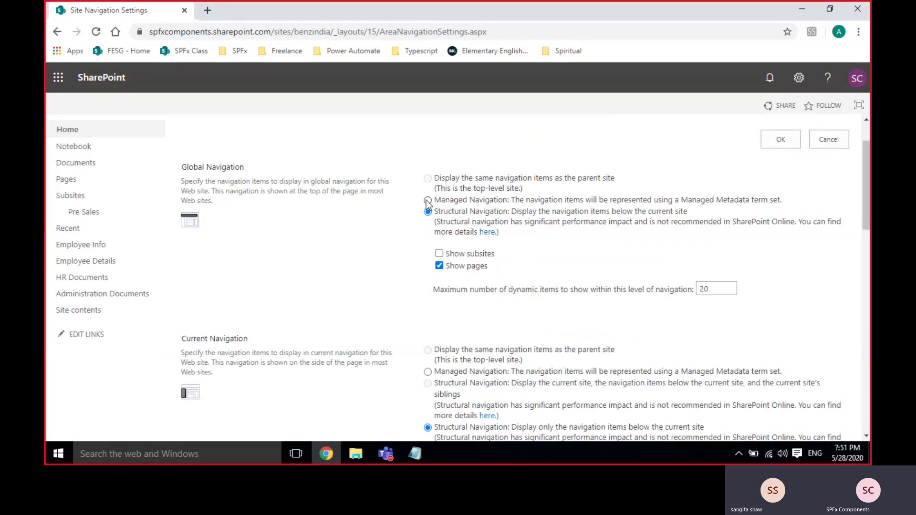
{"action": "left_click", "coordinate": [464, 201]}
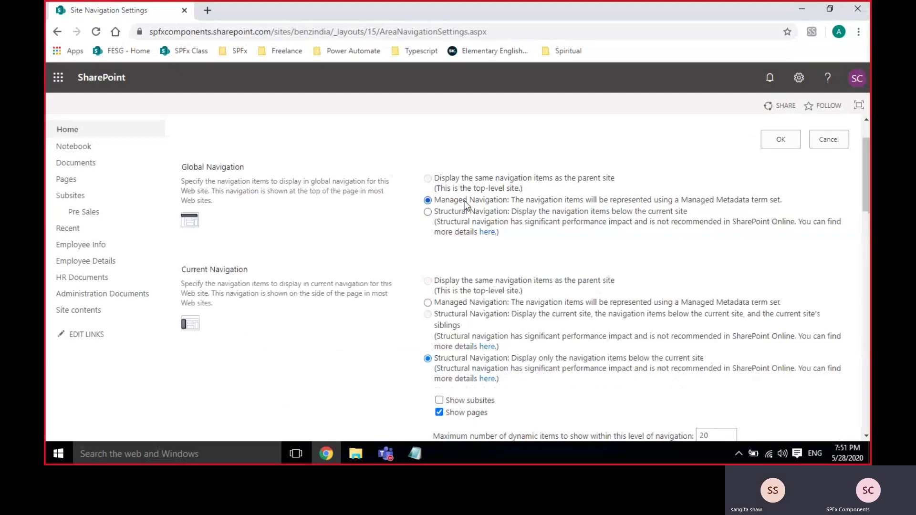
Review the Managed Navigation term set section and highlight the line about opening the Term Store Management Tool to edit term sets
{"action": "scroll", "coordinate": [464, 205], "scroll_direction": "down", "scroll_amount": 5}
{"action": "left_click", "coordinate": [545, 254]}
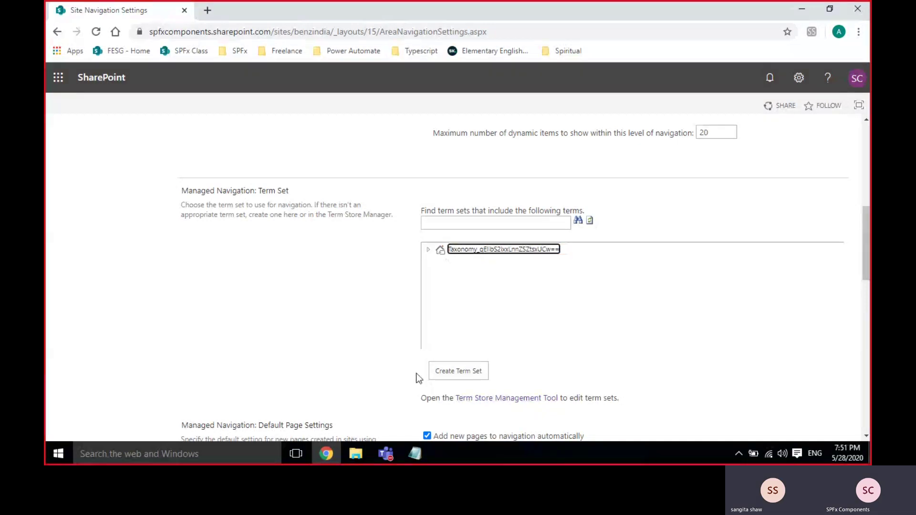
{"action": "scroll", "coordinate": [416, 375], "scroll_direction": "down", "scroll_amount": 1}
{"action": "left_click_drag", "start_coordinate": [622, 338], "coordinate": [382, 340]}
{"action": "left_click", "coordinate": [382, 341]}
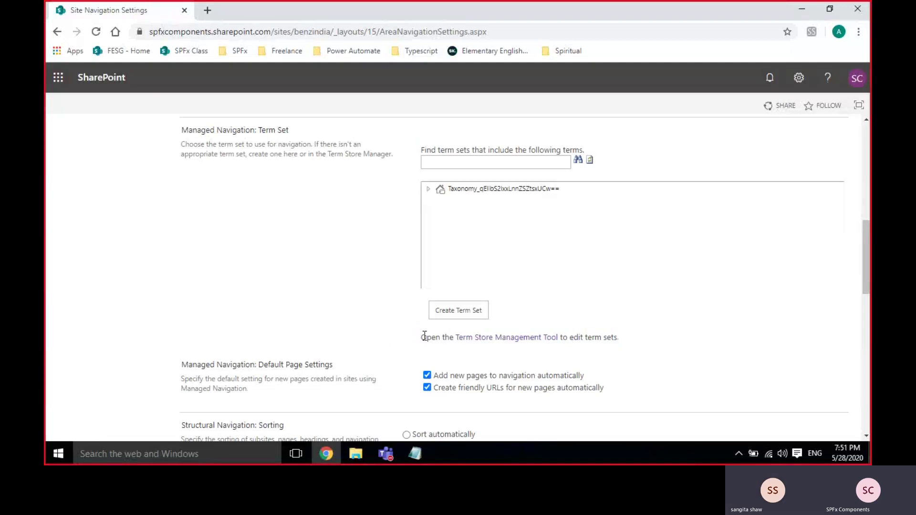
{"action": "left_click_drag", "start_coordinate": [623, 339], "coordinate": [424, 339]}
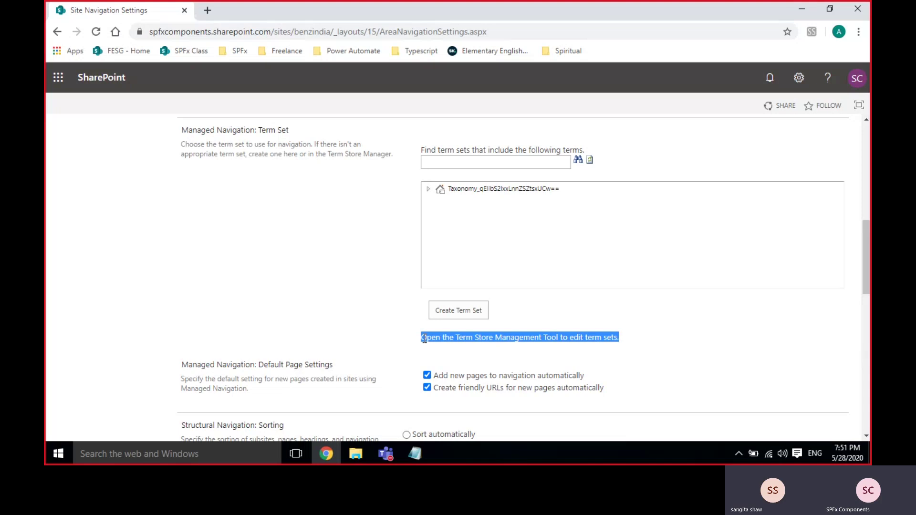
{"action": "left_click", "coordinate": [554, 352]}
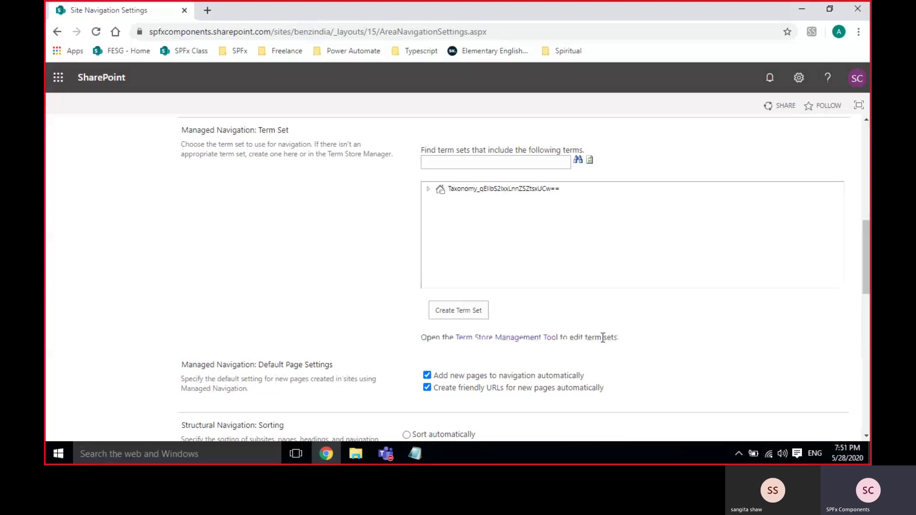
Open the Term Store Management Tool and inspect the term store's language choices and its taxonomy root entry
{"action": "left_click", "coordinate": [515, 339]}
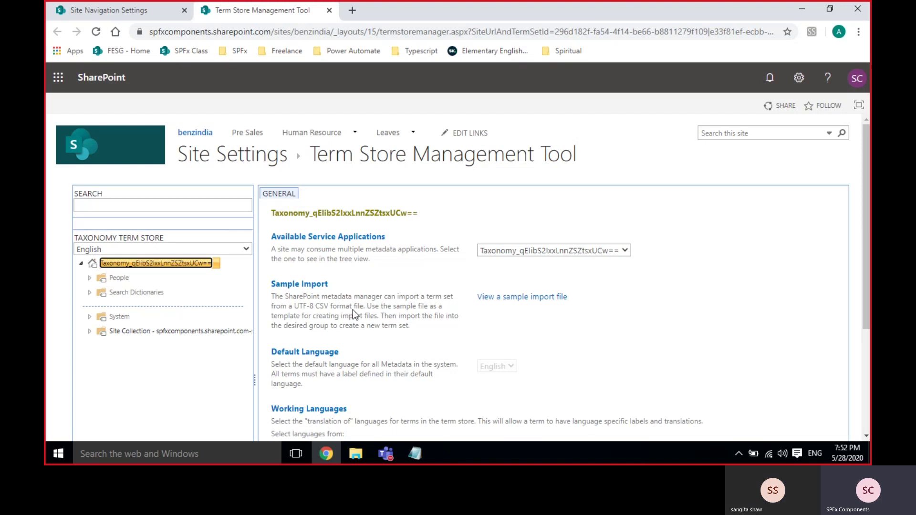
{"action": "double_click", "coordinate": [218, 266]}
{"action": "left_click", "coordinate": [216, 263]}
{"action": "left_click", "coordinate": [247, 247]}
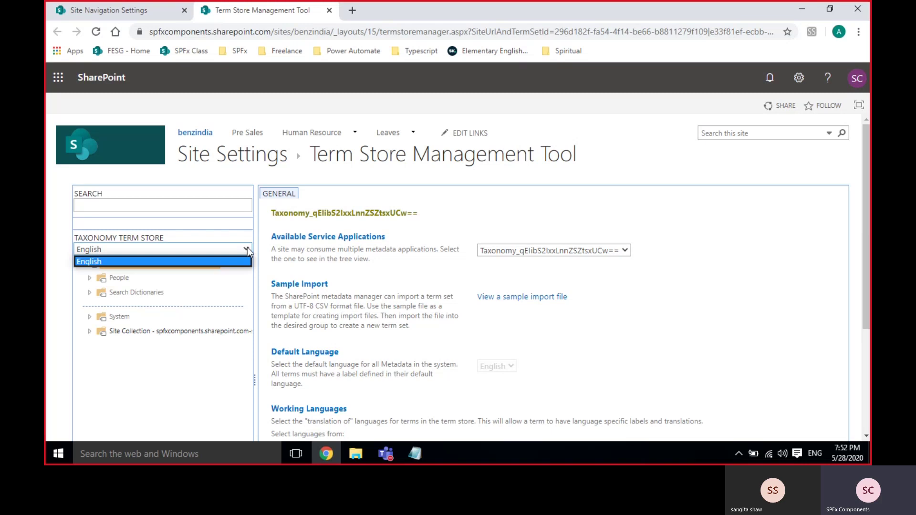
{"action": "left_click", "coordinate": [247, 247]}
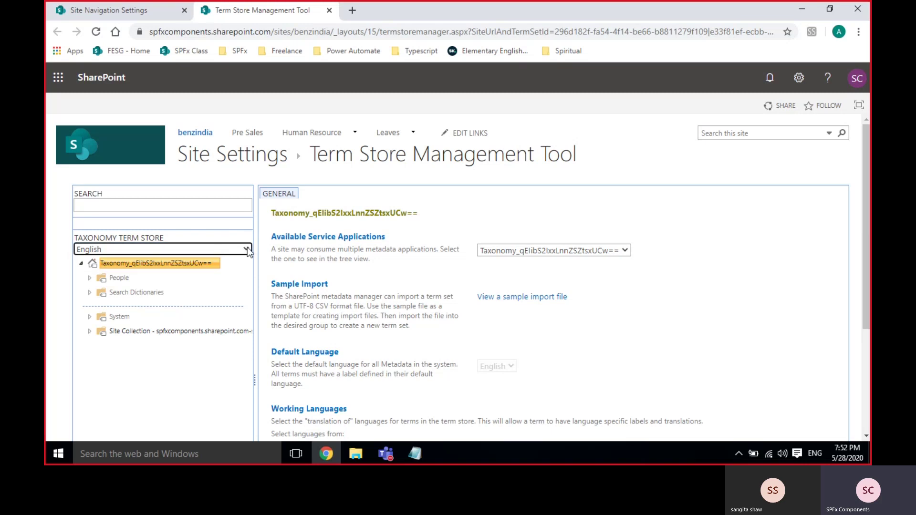
{"action": "triple_click", "coordinate": [138, 270]}
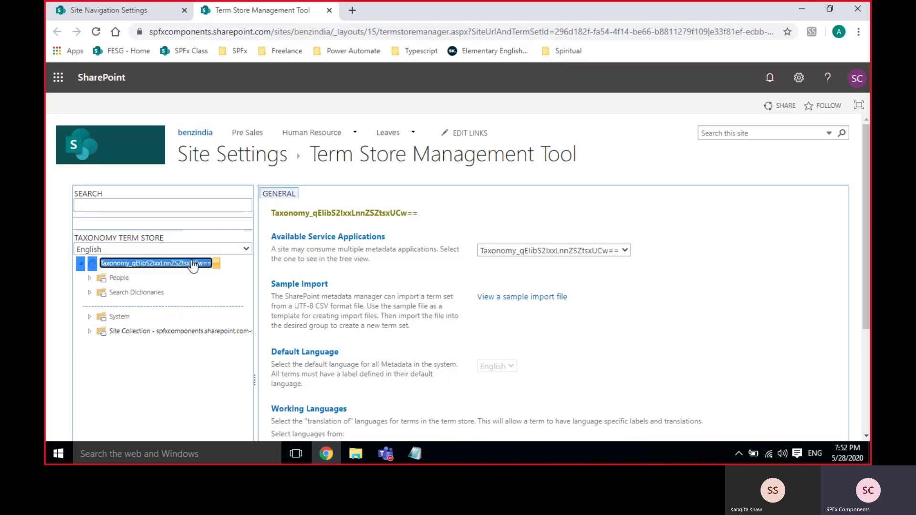
{"action": "left_click", "coordinate": [208, 270]}
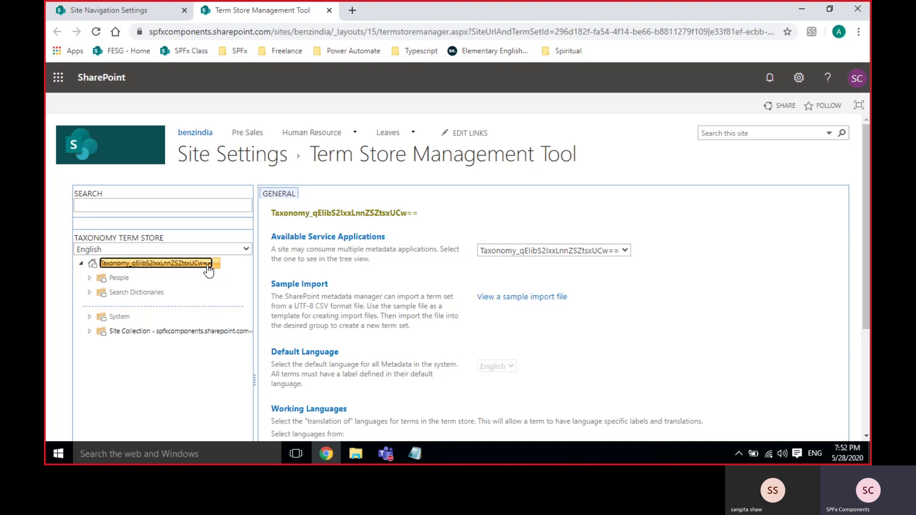
View the benzindia site collection group's settings and the taxonomy root's general settings down to the unique identifier
{"action": "left_click", "coordinate": [224, 333]}
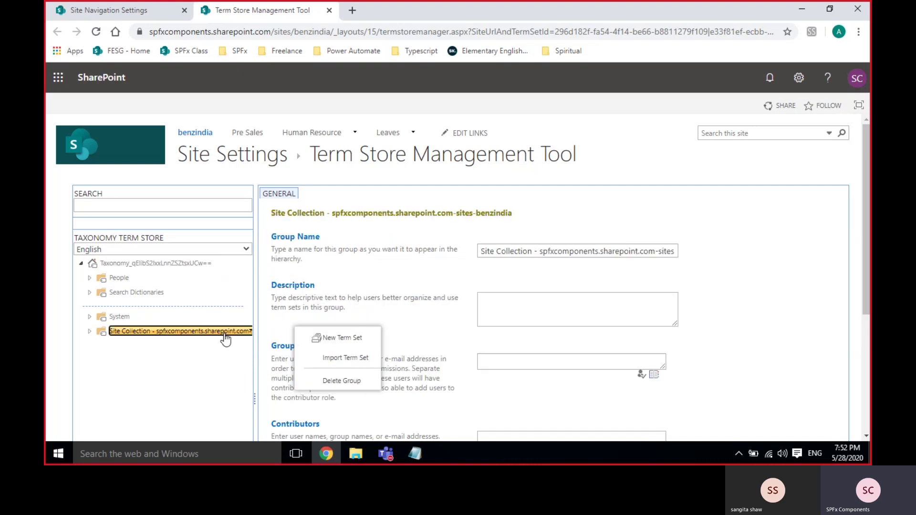
{"action": "left_click", "coordinate": [135, 351]}
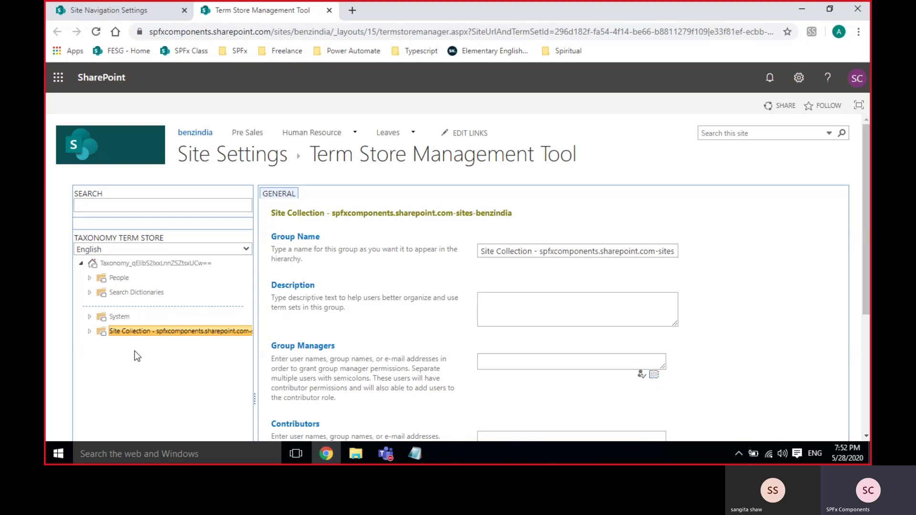
{"action": "left_click", "coordinate": [277, 195]}
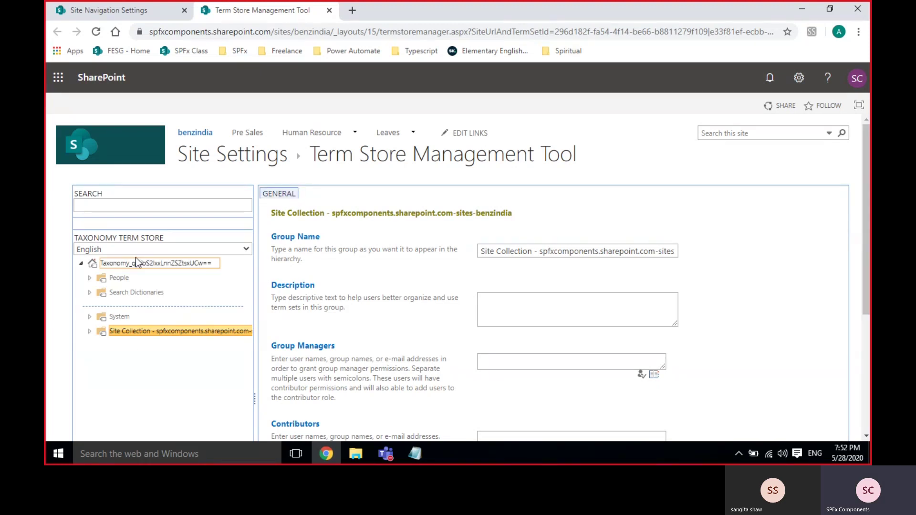
{"action": "left_click", "coordinate": [171, 266]}
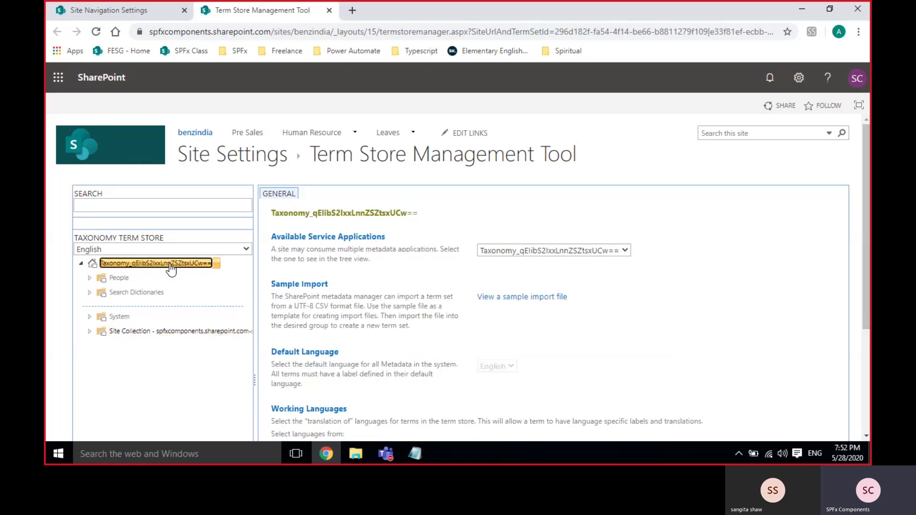
{"action": "scroll", "coordinate": [387, 341], "scroll_direction": "down", "scroll_amount": 3}
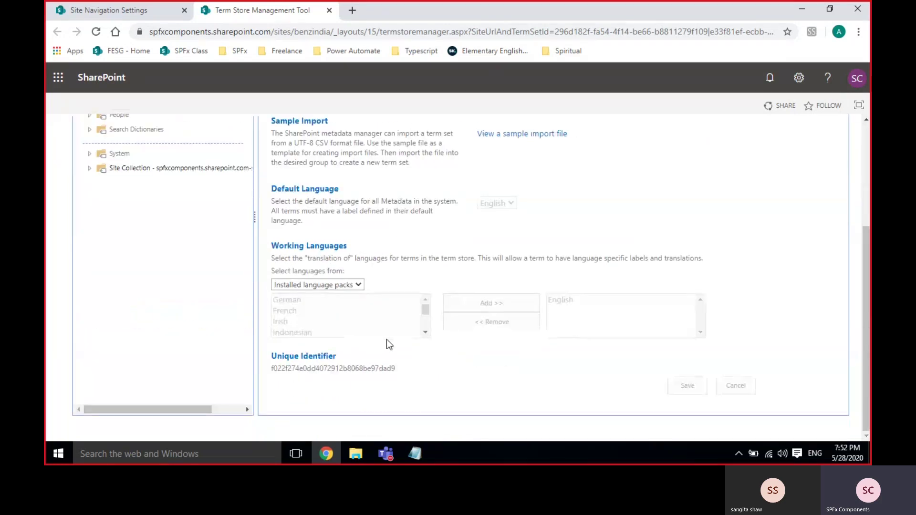
{"action": "scroll", "coordinate": [387, 340], "scroll_direction": "up", "scroll_amount": 3}
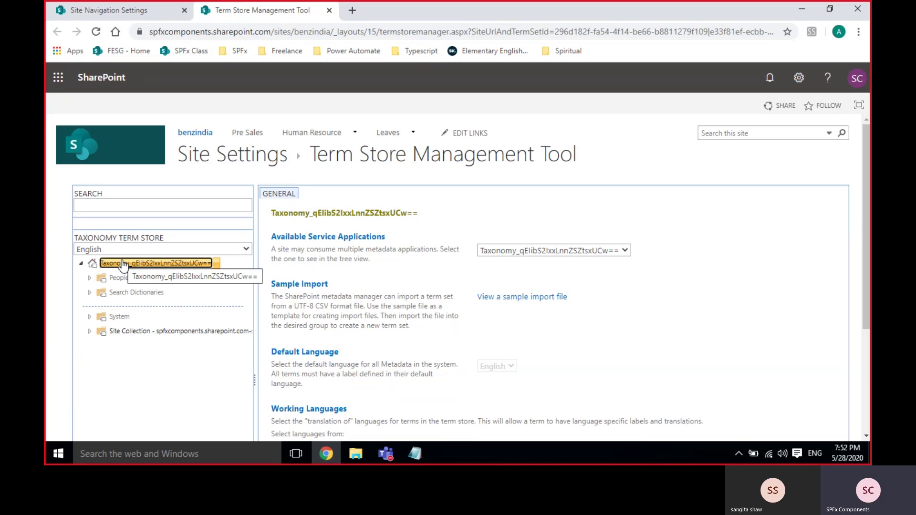
Examine the term sets inside the System group, collapse it, and select the taxonomy root
{"action": "left_click", "coordinate": [89, 317]}
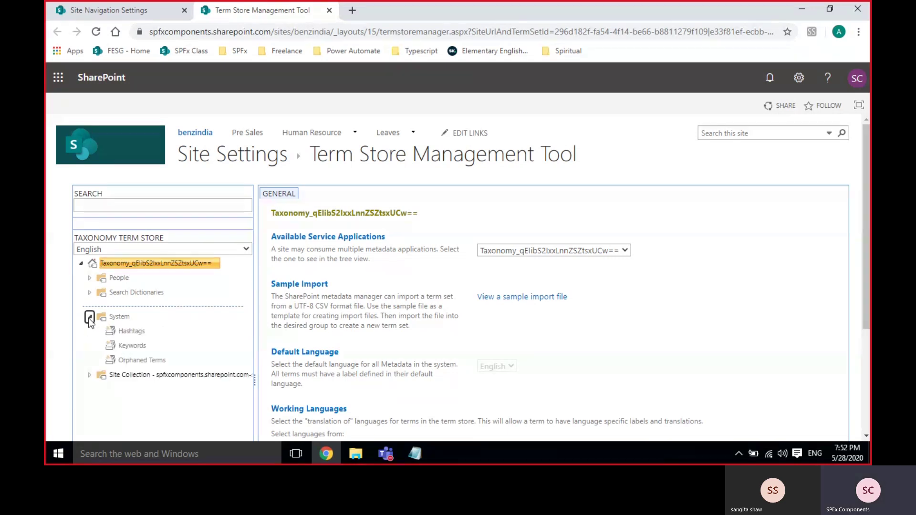
{"action": "left_click", "coordinate": [89, 317]}
{"action": "left_click", "coordinate": [191, 265]}
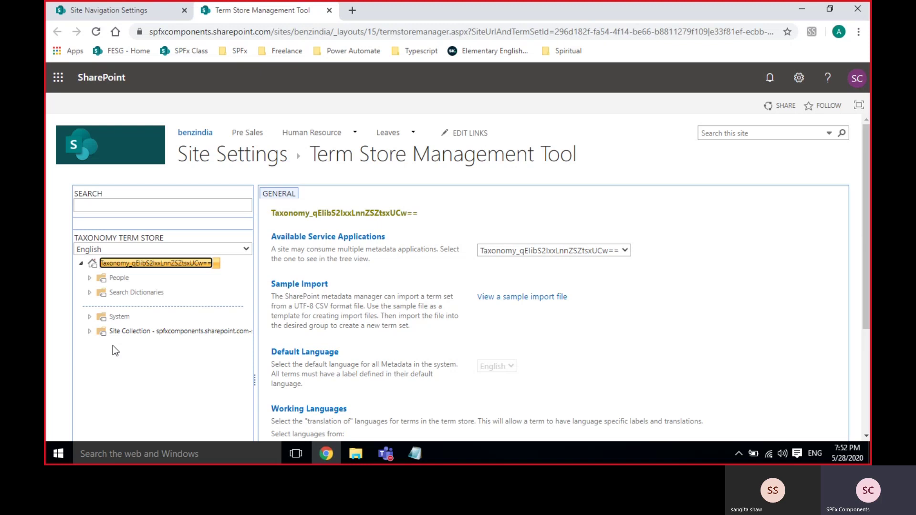
Expand the benzindia site collection group, view its term set actions, and return to the Site Navigation Settings page
{"action": "left_click", "coordinate": [90, 331]}
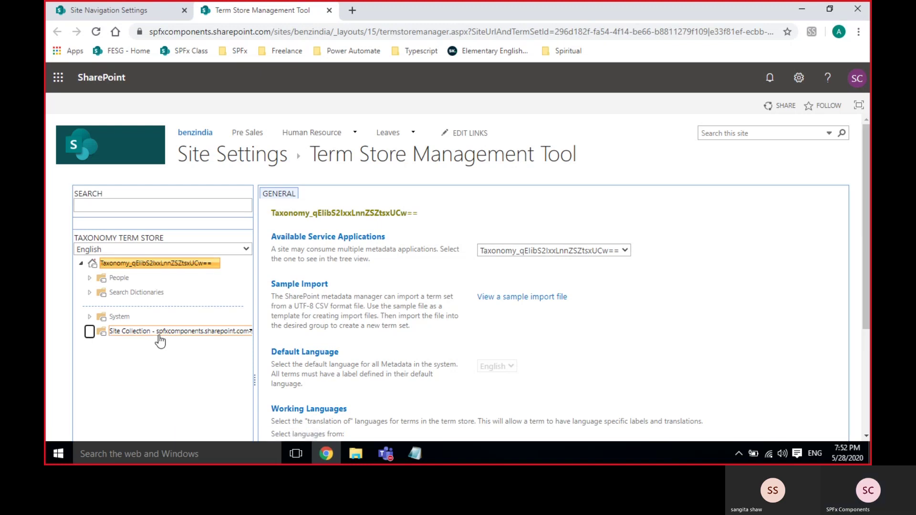
{"action": "left_click", "coordinate": [201, 334]}
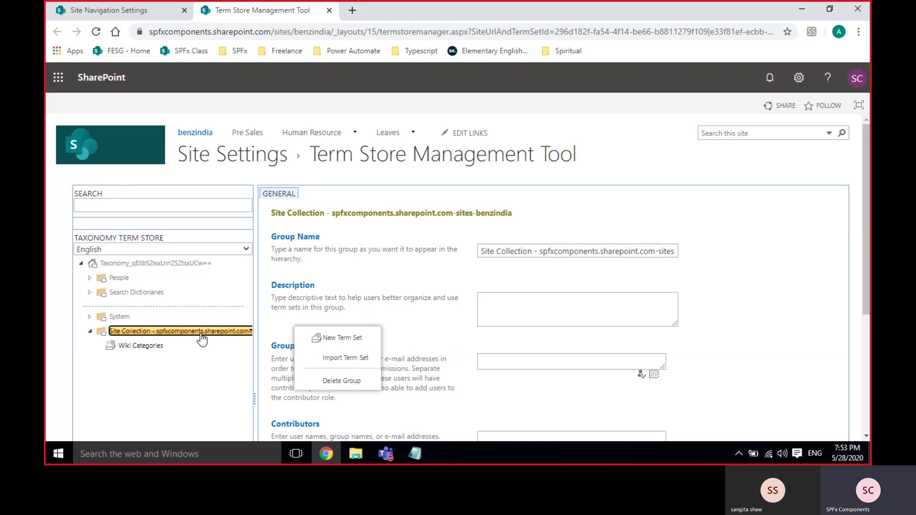
{"action": "left_click", "coordinate": [202, 341]}
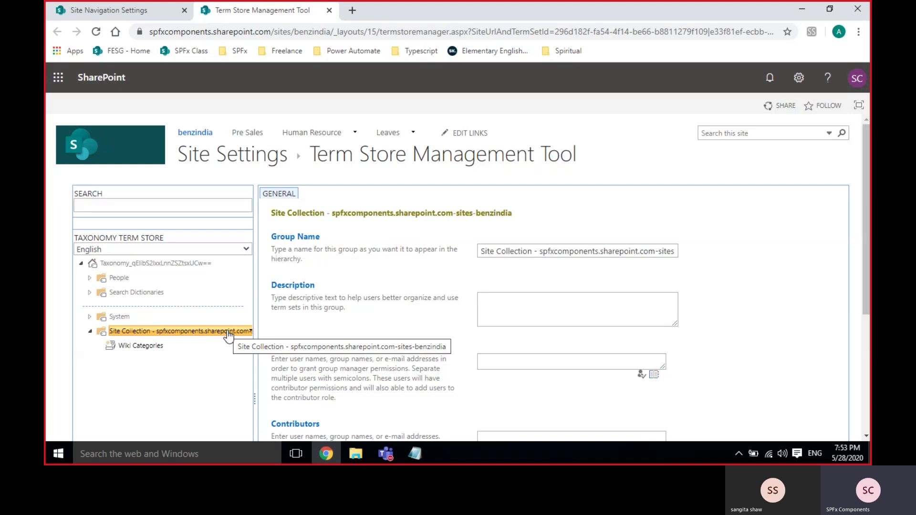
{"action": "left_click", "coordinate": [98, 10]}
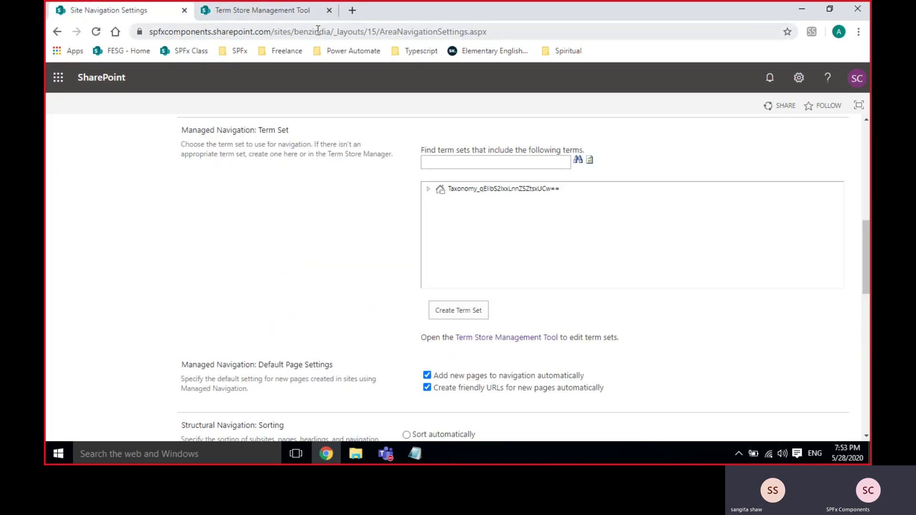
Return to the Term Store Management Tool and create a term set named Hospitals in the benzindia site collection group
{"action": "left_click_drag", "start_coordinate": [318, 30], "coordinate": [164, 18]}
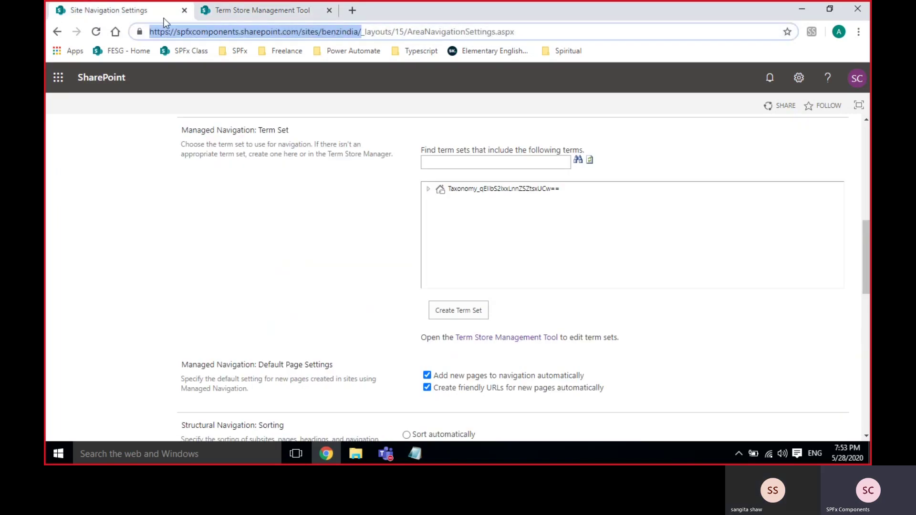
{"action": "left_click", "coordinate": [228, 14]}
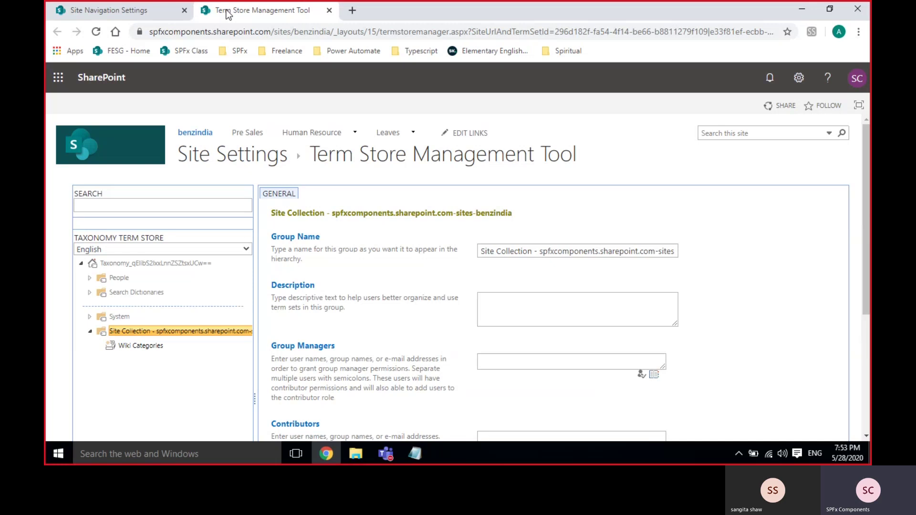
{"action": "left_click", "coordinate": [201, 333]}
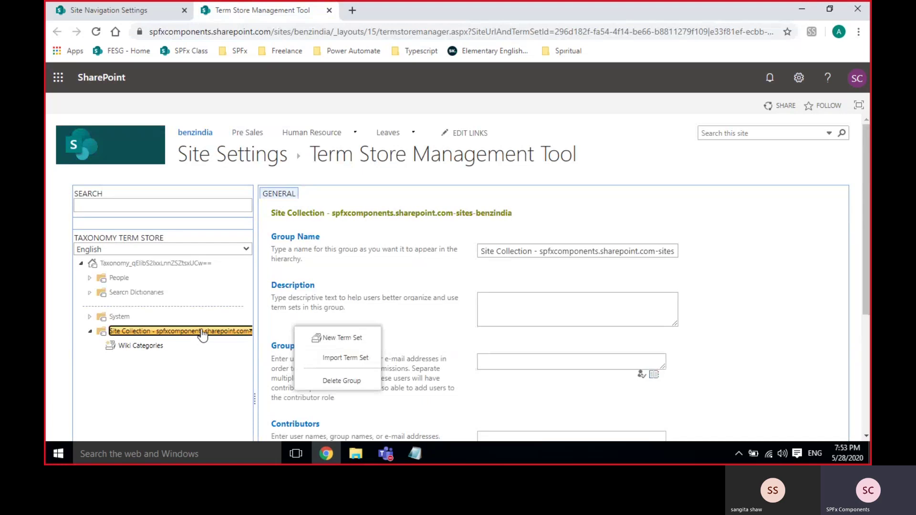
{"action": "left_click", "coordinate": [334, 339]}
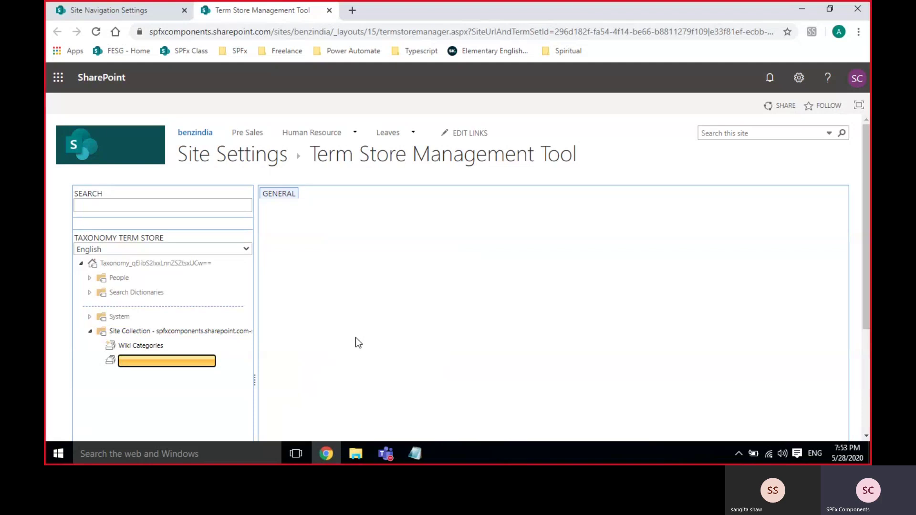
{"action": "type", "text": "Hospitals"}
{"action": "key", "text": "Return"}
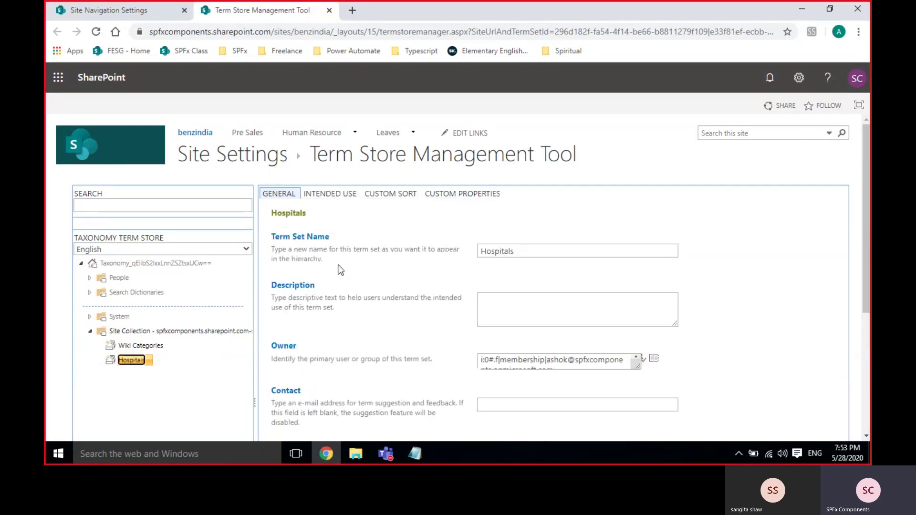
Create a term named Branches in the Hospitals term set and look through the new term's general settings
{"action": "scroll", "coordinate": [254, 361], "scroll_direction": "down", "scroll_amount": 1}
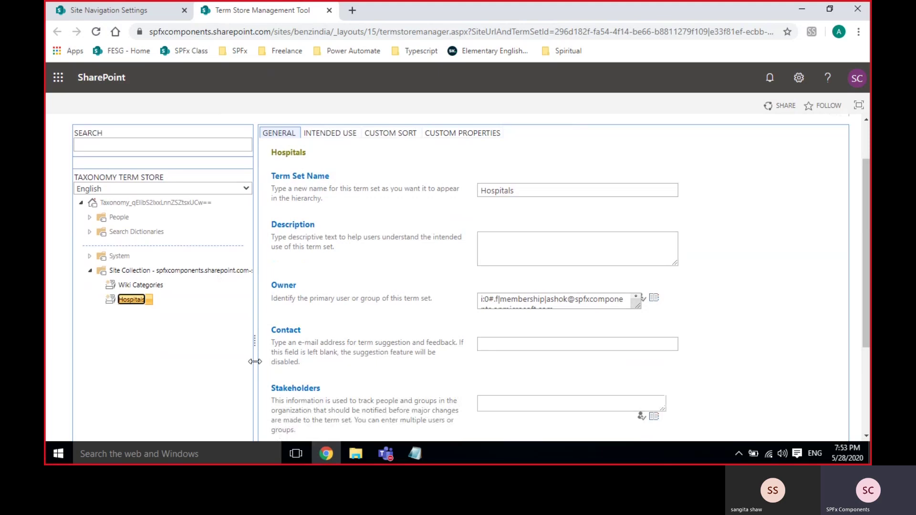
{"action": "mouse_move", "coordinate": [129, 302]}
{"action": "left_click", "coordinate": [150, 301]}
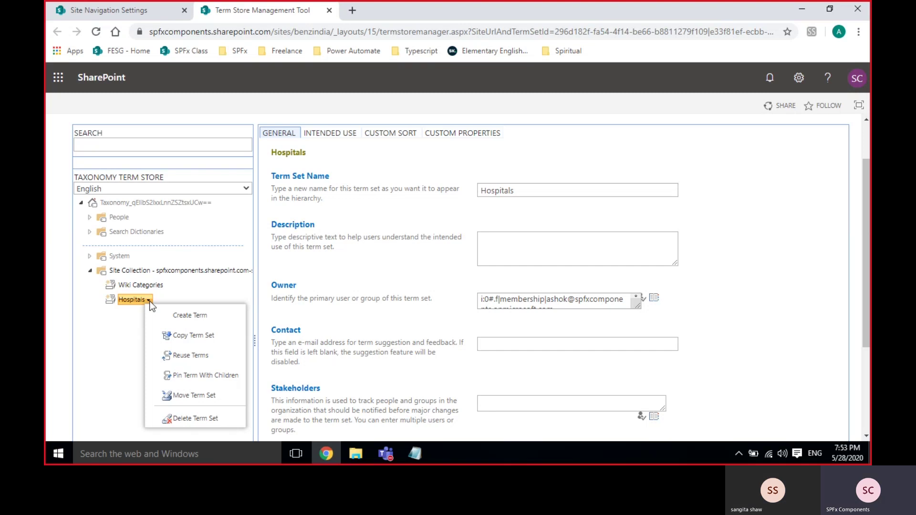
{"action": "left_click", "coordinate": [209, 315]}
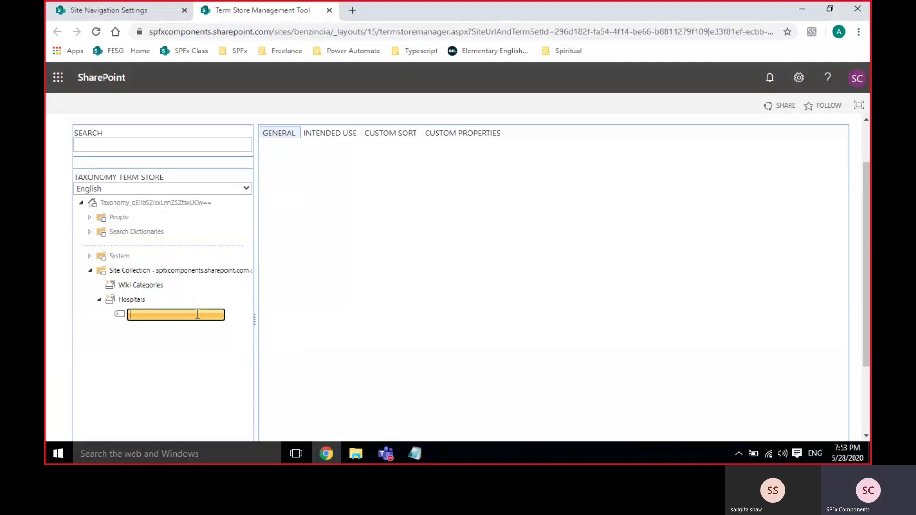
{"action": "type", "text": "Branches"}
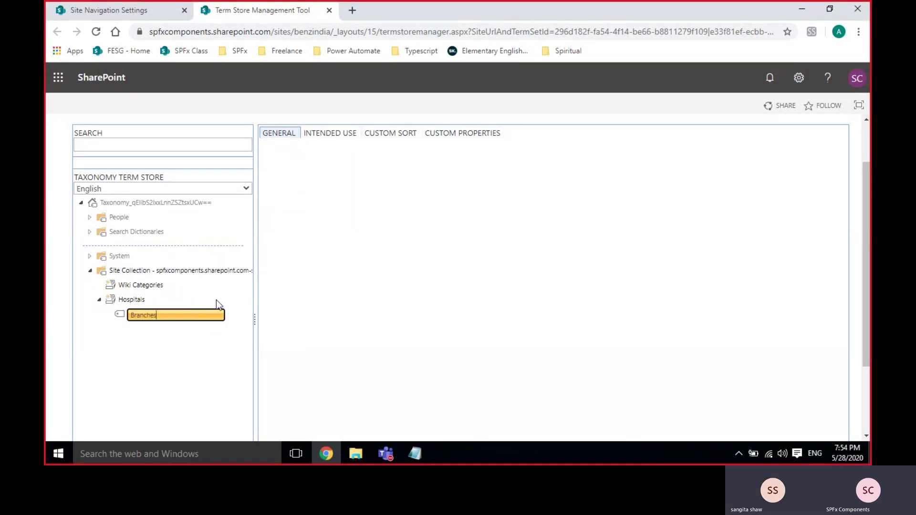
{"action": "left_click", "coordinate": [216, 299]}
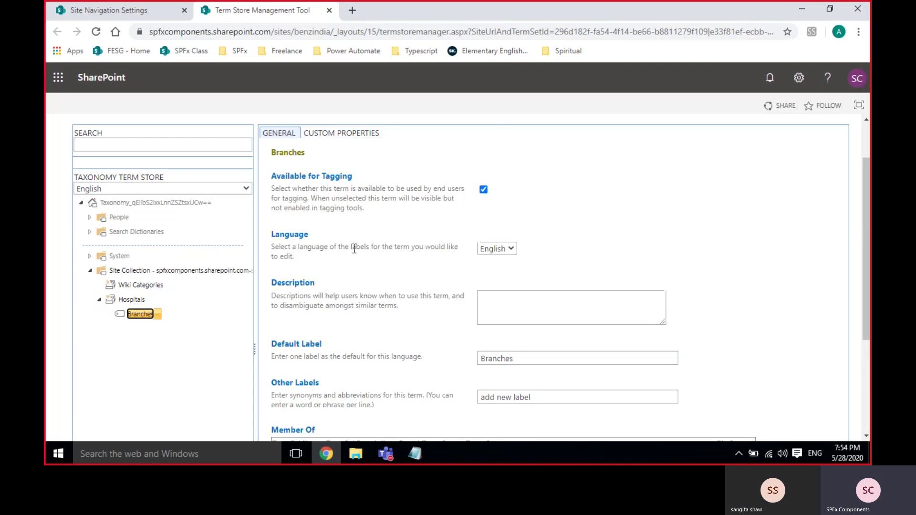
{"action": "scroll", "coordinate": [354, 249], "scroll_direction": "down", "scroll_amount": 4}
{"action": "scroll", "coordinate": [354, 249], "scroll_direction": "up", "scroll_amount": 1}
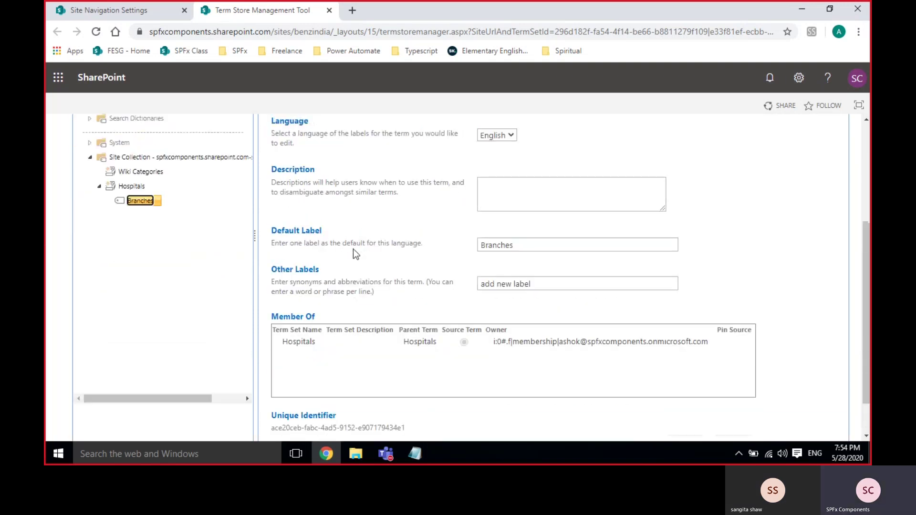
{"action": "scroll", "coordinate": [354, 249], "scroll_direction": "up", "scroll_amount": 4}
{"action": "mouse_move", "coordinate": [144, 377]}
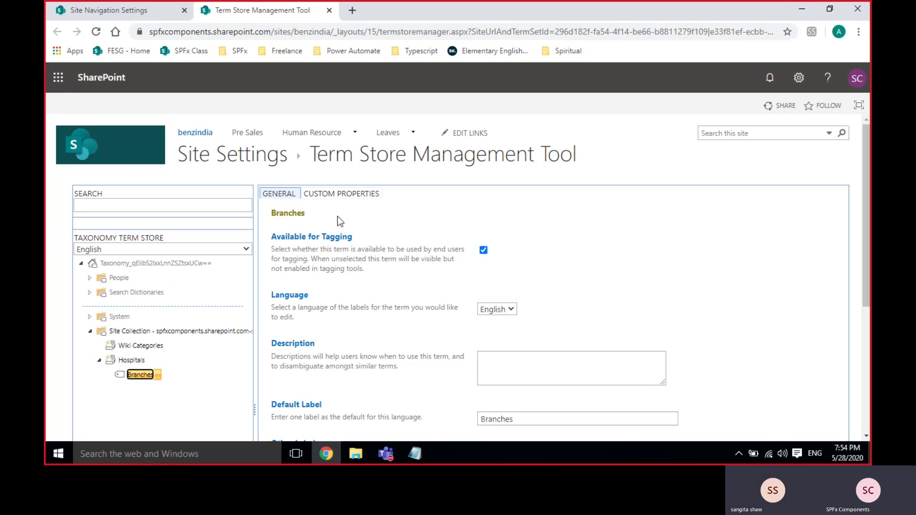
Review the custom properties and general settings of the Branches term
{"action": "left_click", "coordinate": [351, 194]}
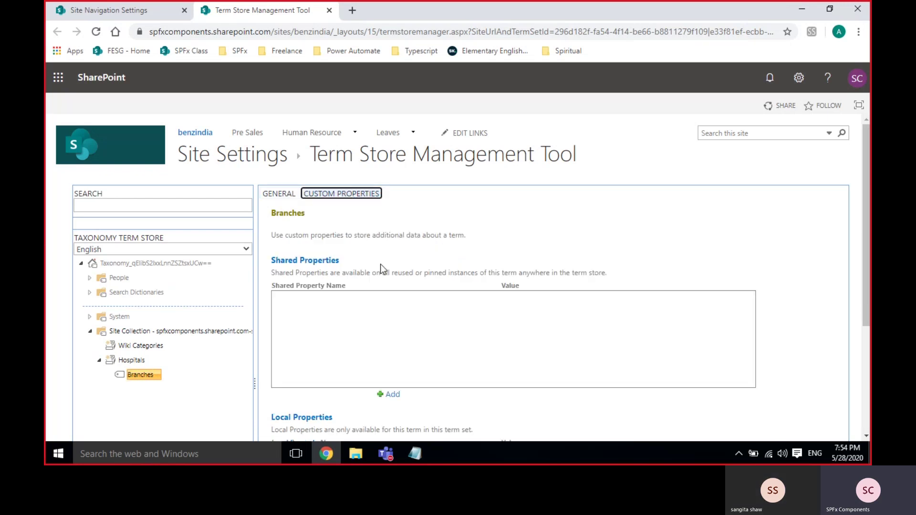
{"action": "scroll", "coordinate": [384, 279], "scroll_direction": "down", "scroll_amount": 4}
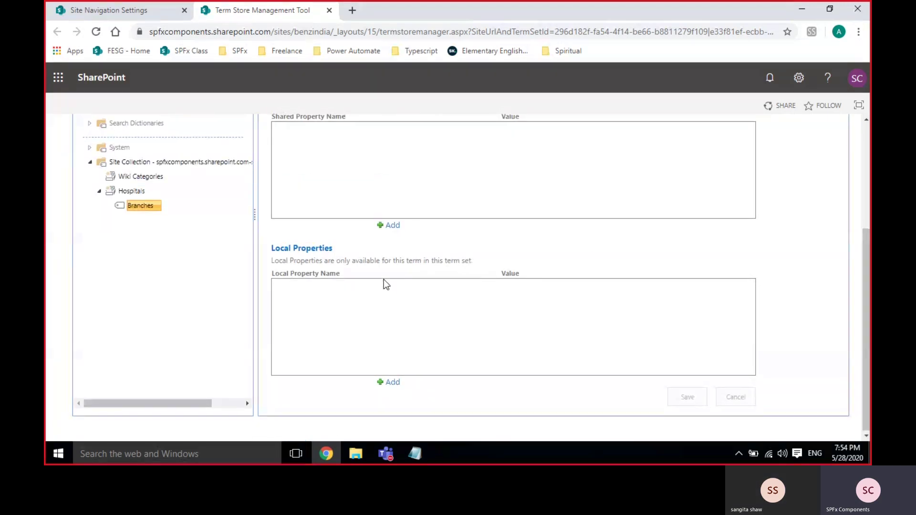
{"action": "scroll", "coordinate": [383, 279], "scroll_direction": "up", "scroll_amount": 3}
{"action": "scroll", "coordinate": [386, 285], "scroll_direction": "up", "scroll_amount": 1}
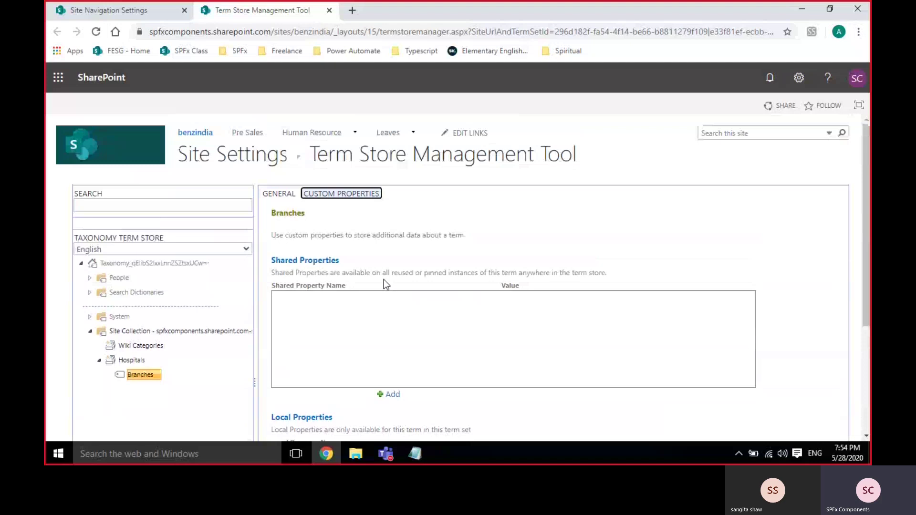
{"action": "left_click", "coordinate": [279, 194]}
{"action": "scroll", "coordinate": [425, 251], "scroll_direction": "down", "scroll_amount": 1}
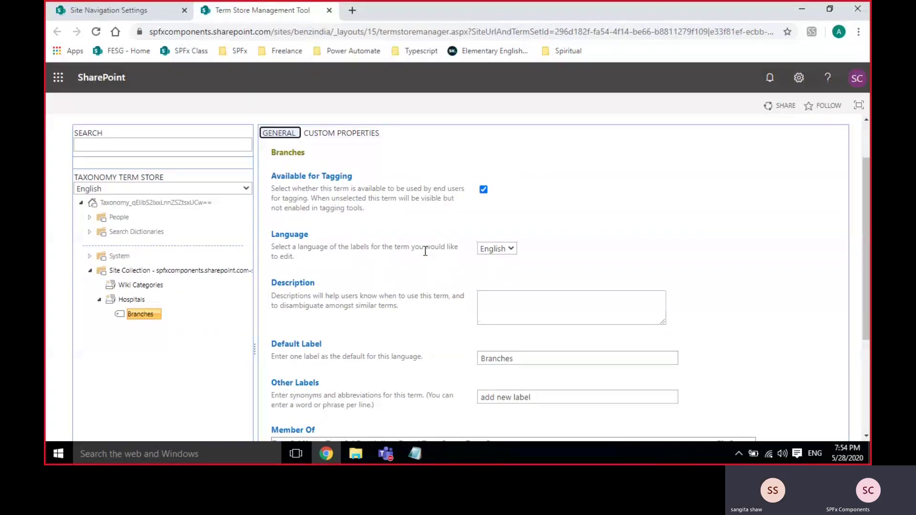
{"action": "scroll", "coordinate": [425, 251], "scroll_direction": "down", "scroll_amount": 2}
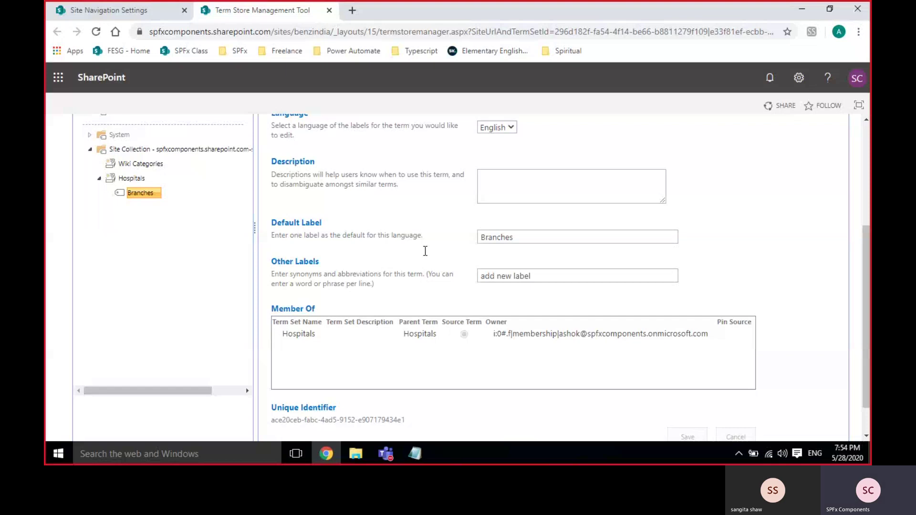
{"action": "scroll", "coordinate": [425, 251], "scroll_direction": "up", "scroll_amount": 3}
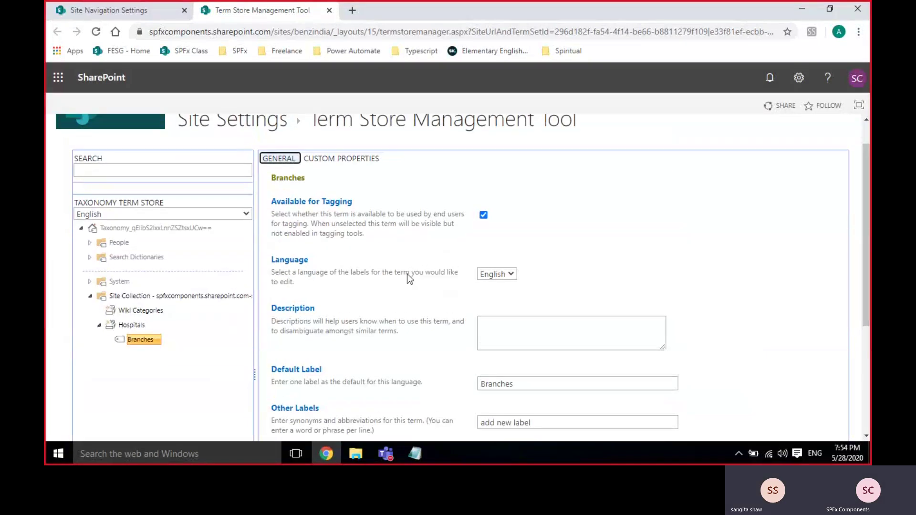
{"action": "scroll", "coordinate": [408, 274], "scroll_direction": "up", "scroll_amount": 1}
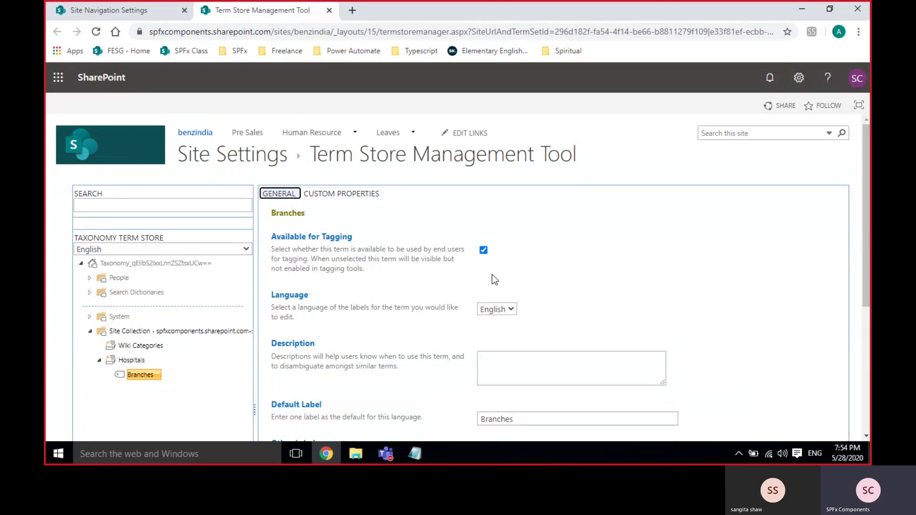
{"action": "left_click", "coordinate": [483, 250]}
{"action": "left_click", "coordinate": [486, 250]}
{"action": "scroll", "coordinate": [487, 249], "scroll_direction": "down", "scroll_amount": 3}
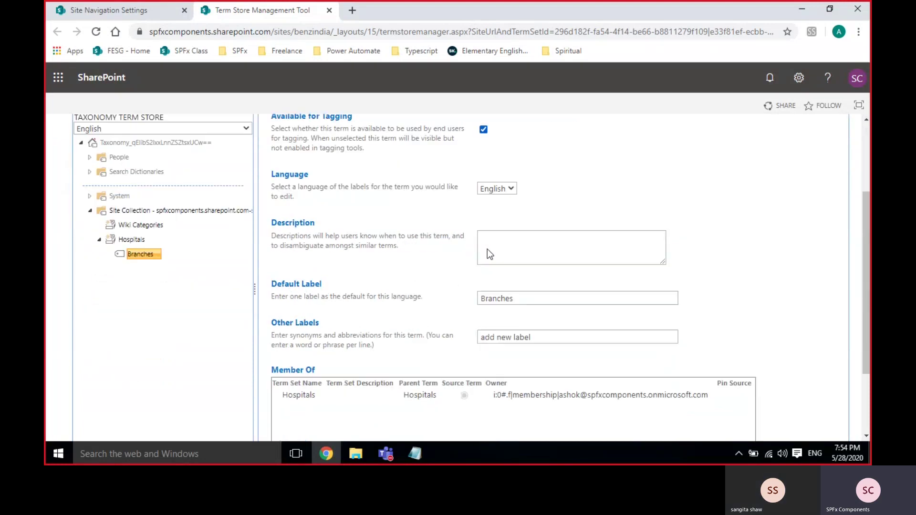
{"action": "scroll", "coordinate": [487, 249], "scroll_direction": "up", "scroll_amount": 3}
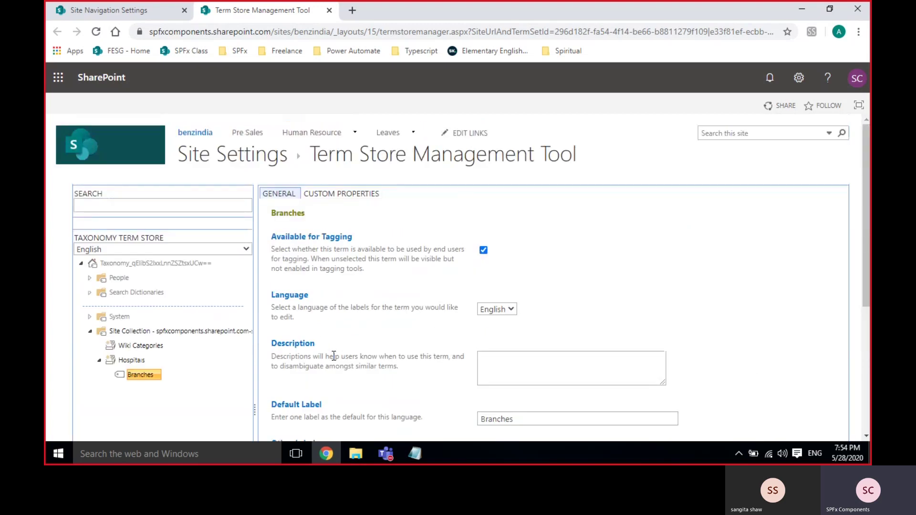
Select the Hospitals term set, discarding unsaved changes, and review its general settings, including owner, contact, stakeholders and submission policy
{"action": "left_click", "coordinate": [132, 361]}
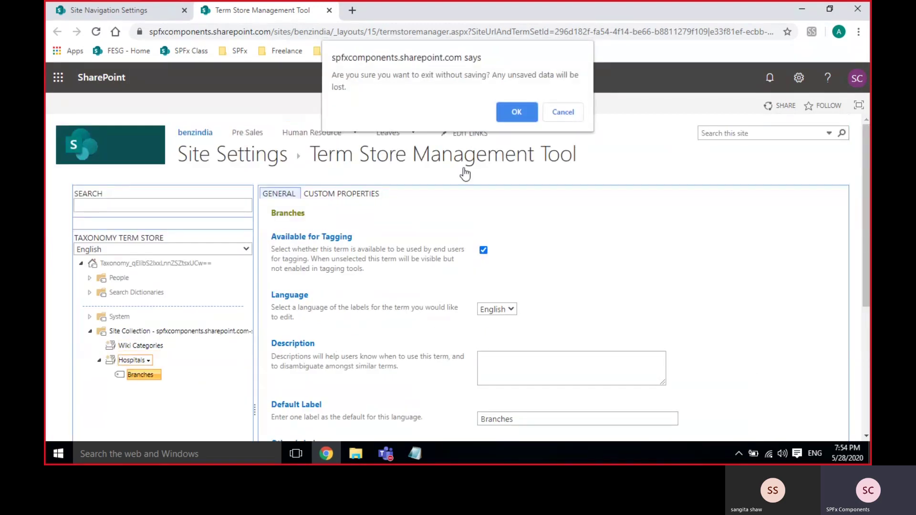
{"action": "left_click", "coordinate": [511, 110]}
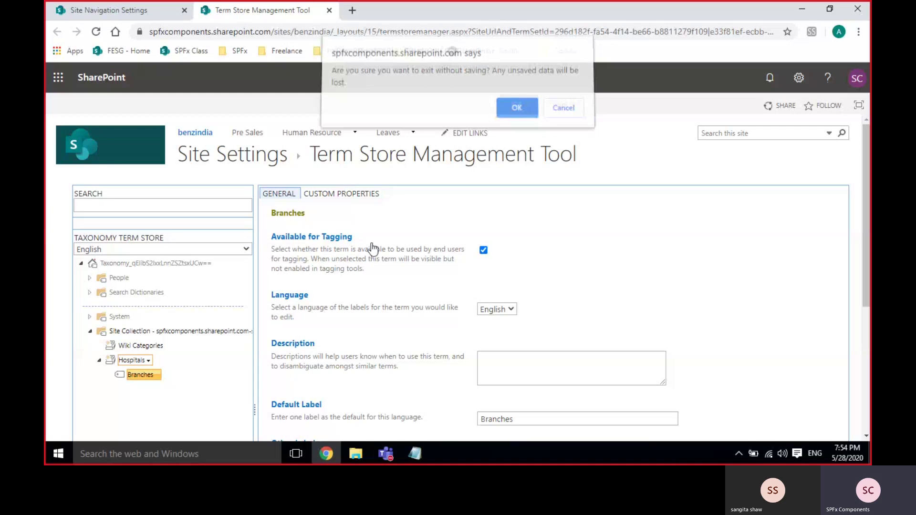
{"action": "scroll", "coordinate": [411, 294], "scroll_direction": "down", "scroll_amount": 5}
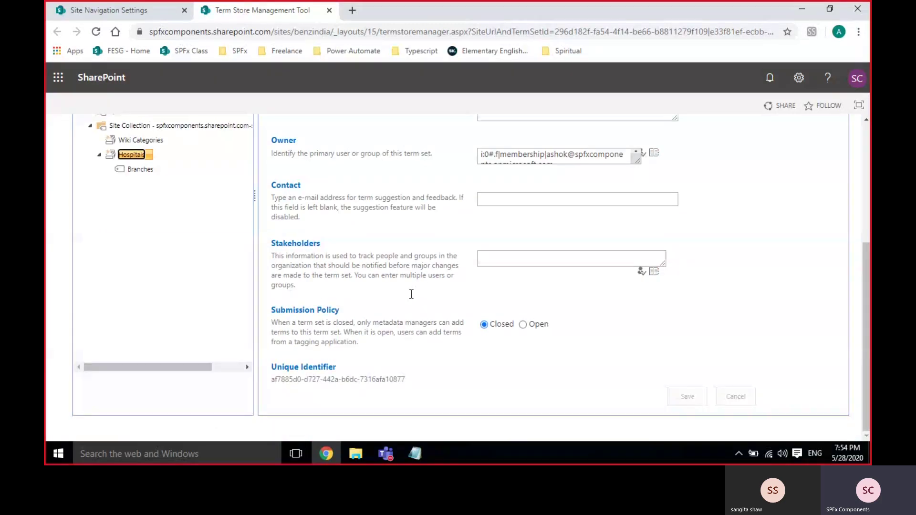
{"action": "scroll", "coordinate": [411, 294], "scroll_direction": "up", "scroll_amount": 3}
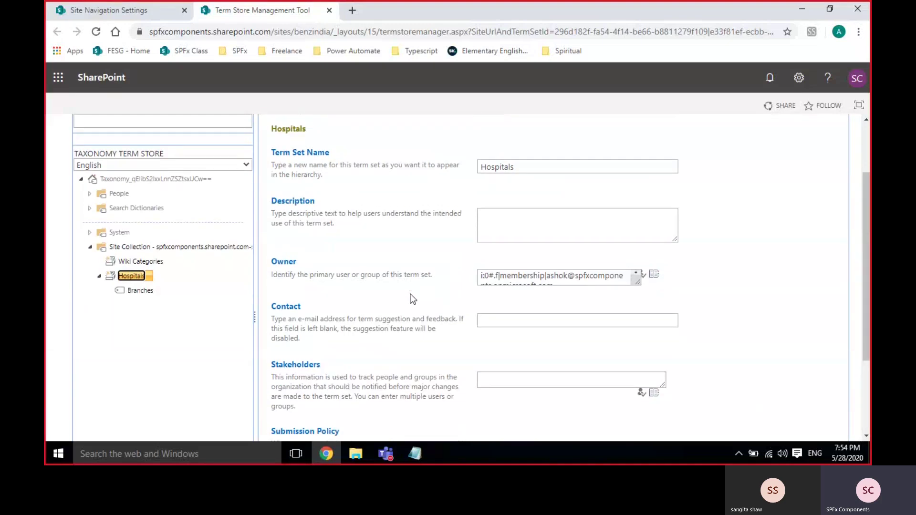
{"action": "scroll", "coordinate": [411, 295], "scroll_direction": "down", "scroll_amount": 1}
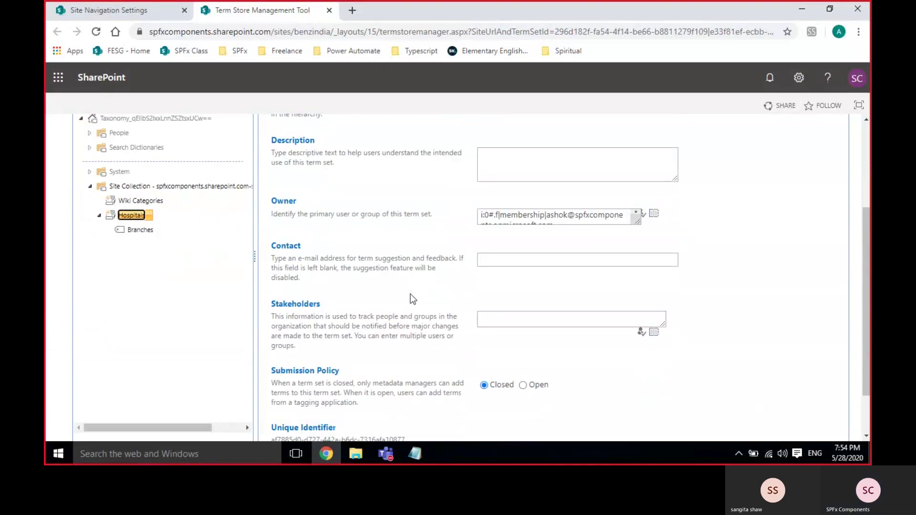
{"action": "scroll", "coordinate": [410, 294], "scroll_direction": "down", "scroll_amount": 2}
{"action": "scroll", "coordinate": [410, 293], "scroll_direction": "up", "scroll_amount": 1}
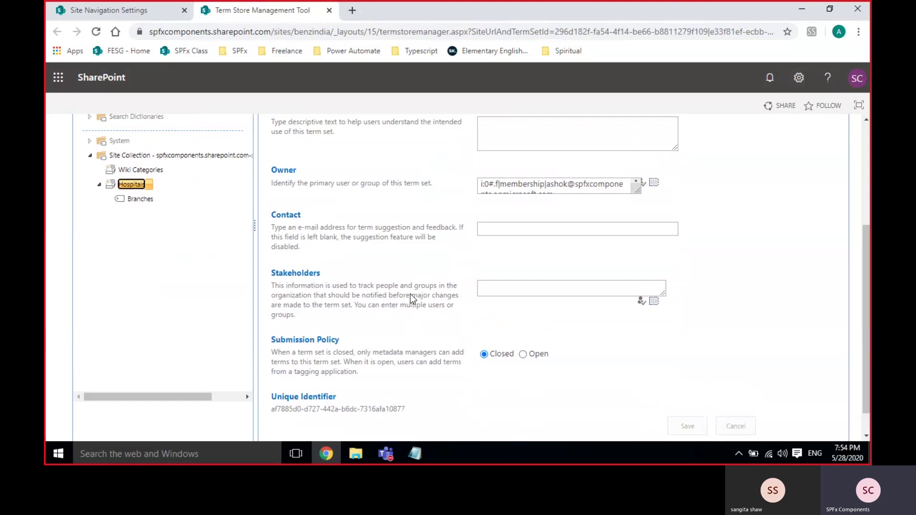
{"action": "scroll", "coordinate": [410, 294], "scroll_direction": "up", "scroll_amount": 3}
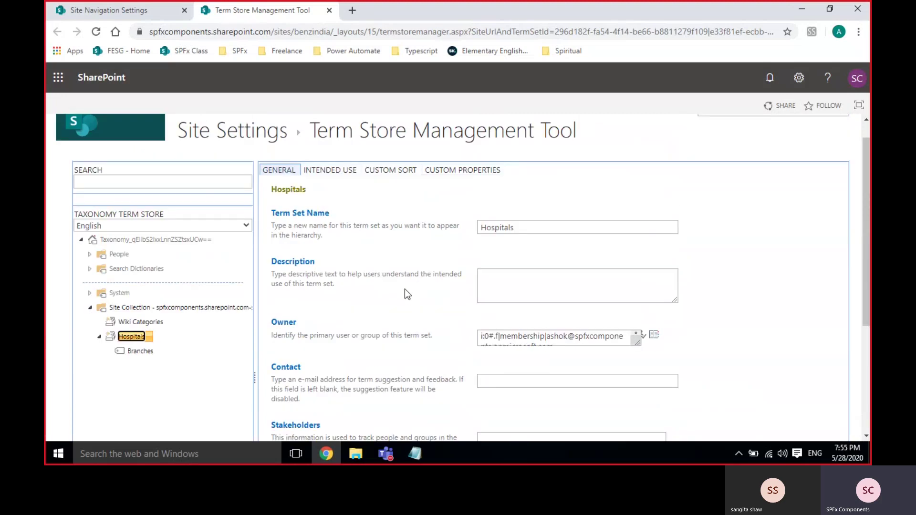
Open the intended use settings of the Hospitals term set
{"action": "left_click", "coordinate": [324, 172]}
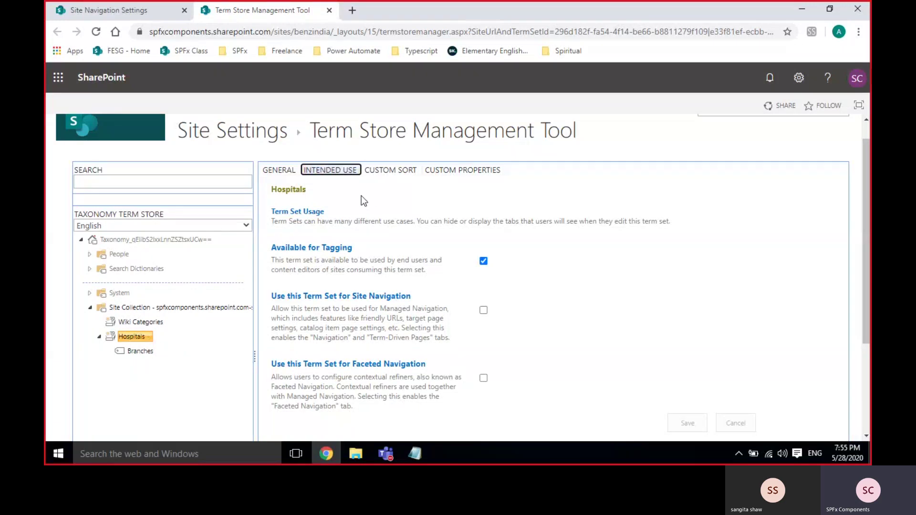
{"action": "left_click", "coordinate": [131, 338]}
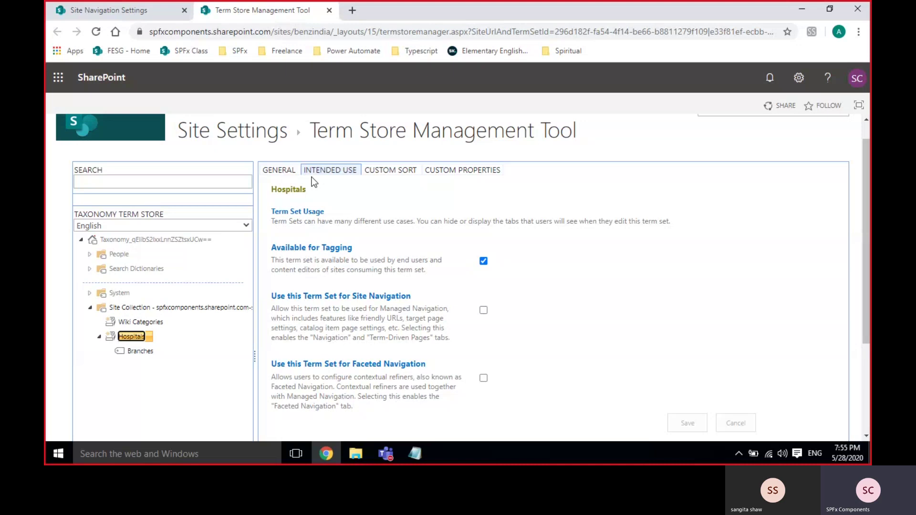
{"action": "left_click", "coordinate": [326, 170]}
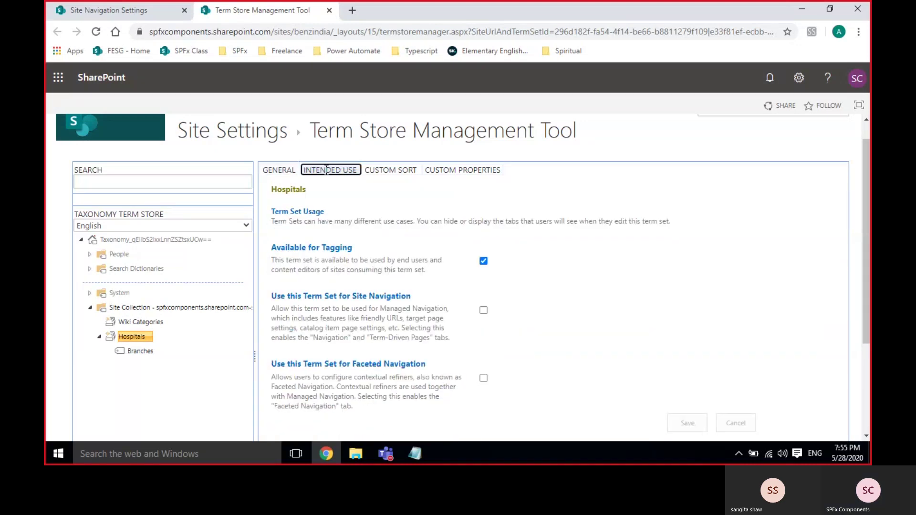
{"action": "left_click_drag", "start_coordinate": [271, 297], "coordinate": [409, 296]}
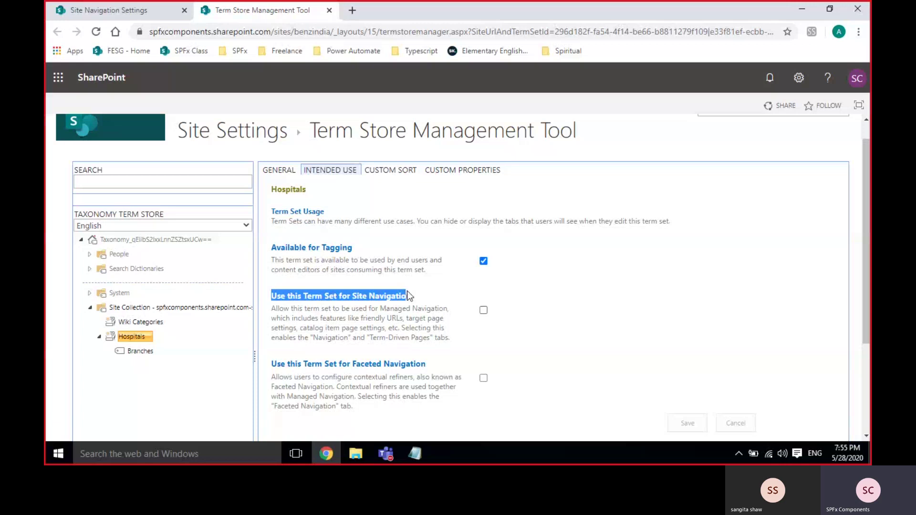
{"action": "left_click", "coordinate": [376, 297]}
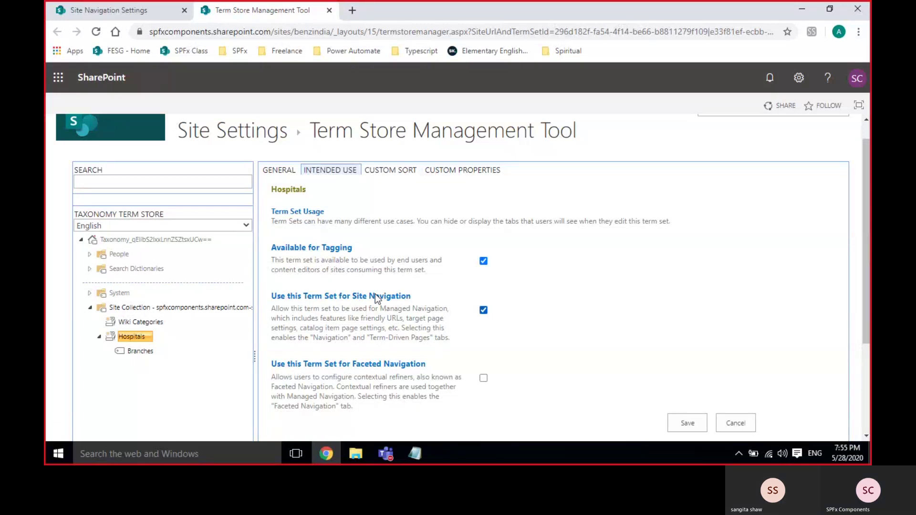
{"action": "scroll", "coordinate": [376, 298], "scroll_direction": "down", "scroll_amount": 1}
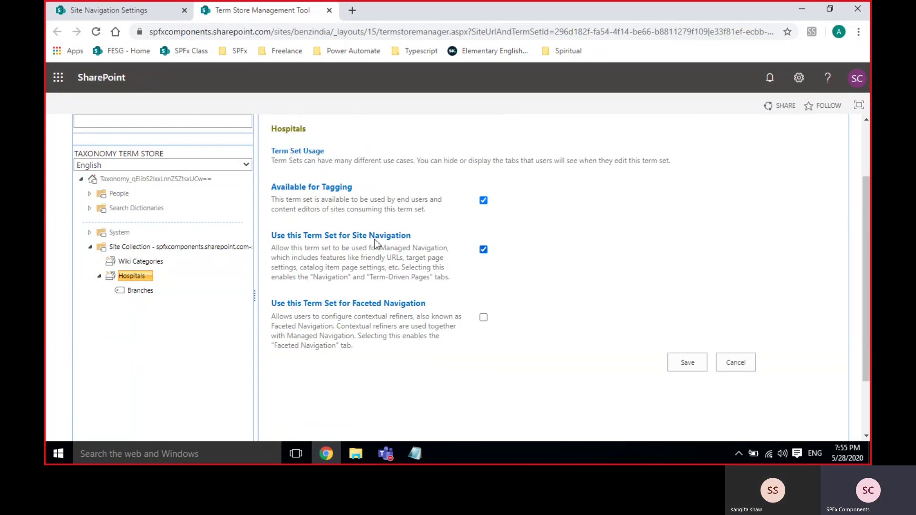
{"action": "scroll", "coordinate": [352, 256], "scroll_direction": "up", "scroll_amount": 1}
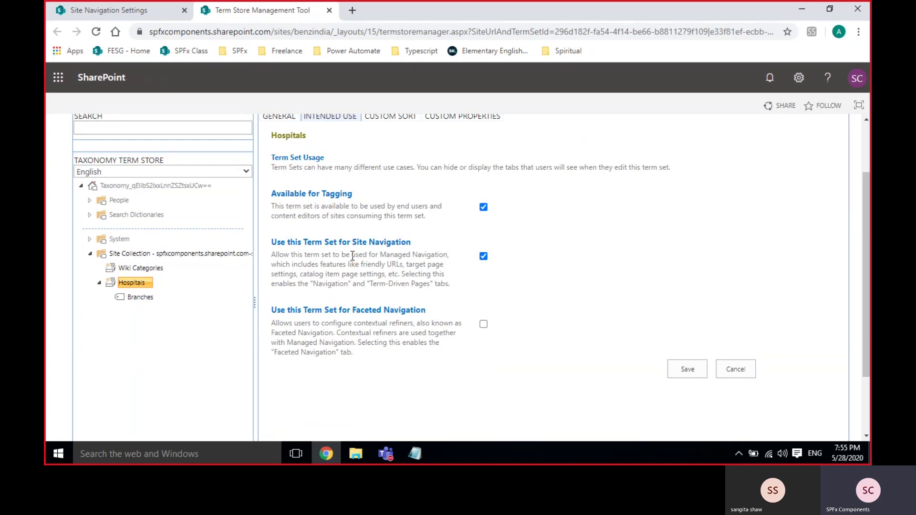
{"action": "scroll", "coordinate": [352, 256], "scroll_direction": "up", "scroll_amount": 3}
{"action": "mouse_move", "coordinate": [137, 365]}
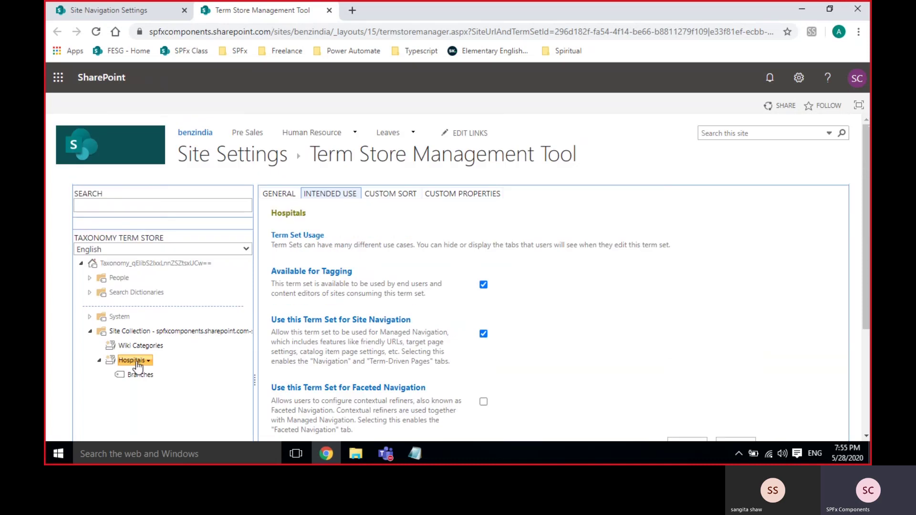
{"action": "left_click", "coordinate": [308, 196]}
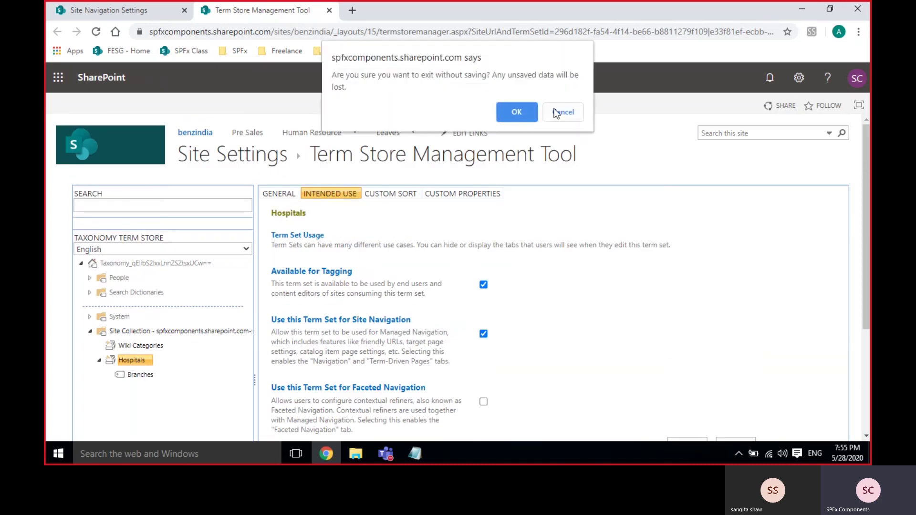
{"action": "left_click", "coordinate": [554, 107]}
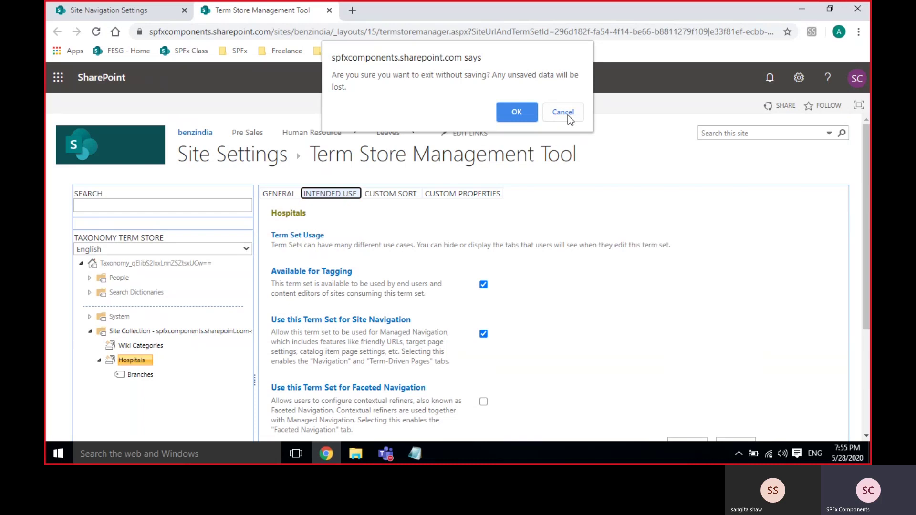
{"action": "left_click", "coordinate": [500, 112]}
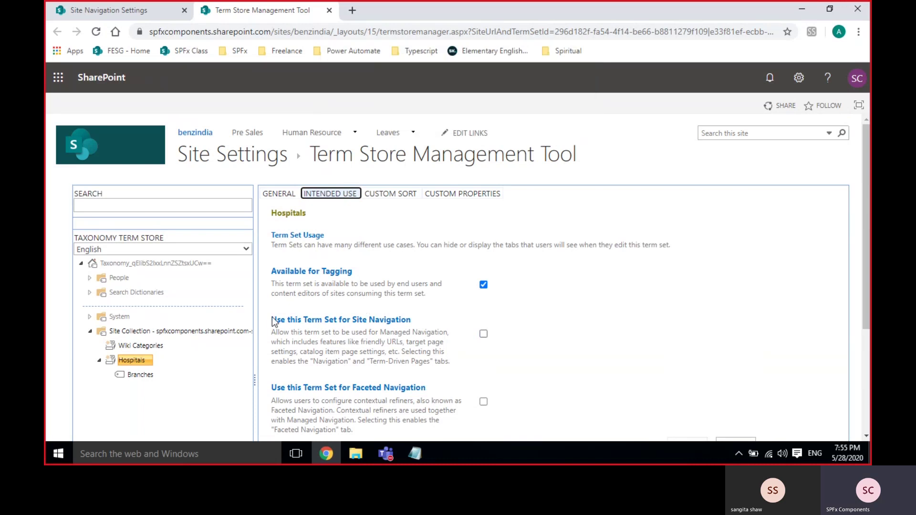
Enable the Hospitals term set for site navigation and save the change
{"action": "left_click_drag", "start_coordinate": [272, 321], "coordinate": [411, 322]}
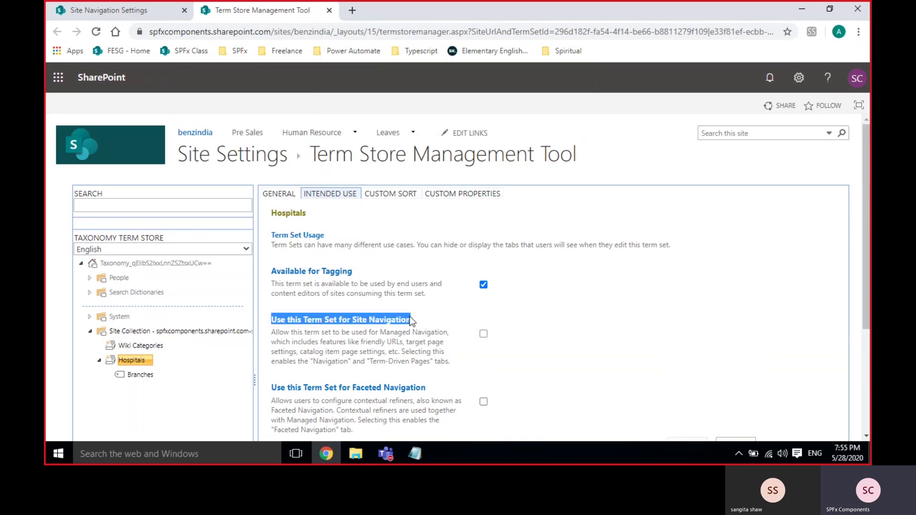
{"action": "left_click", "coordinate": [470, 314]}
{"action": "left_click", "coordinate": [483, 334]}
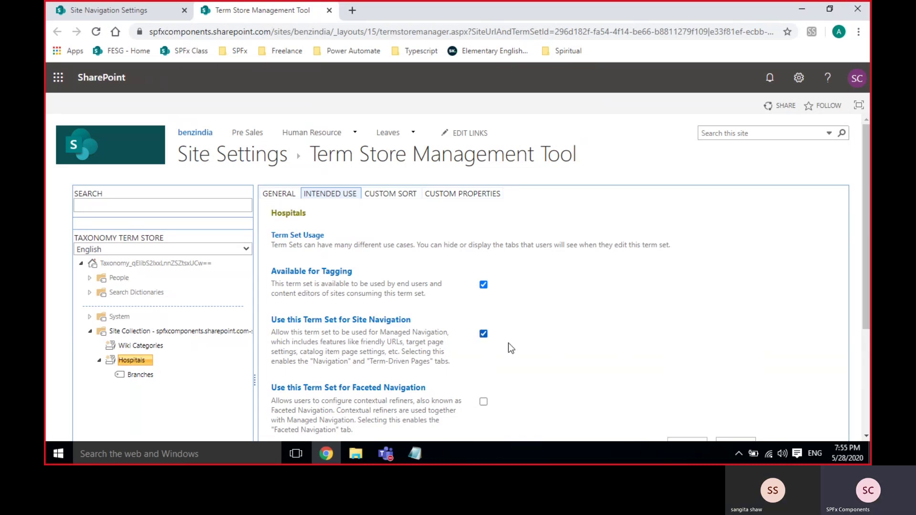
{"action": "scroll", "coordinate": [642, 364], "scroll_direction": "down", "scroll_amount": 3}
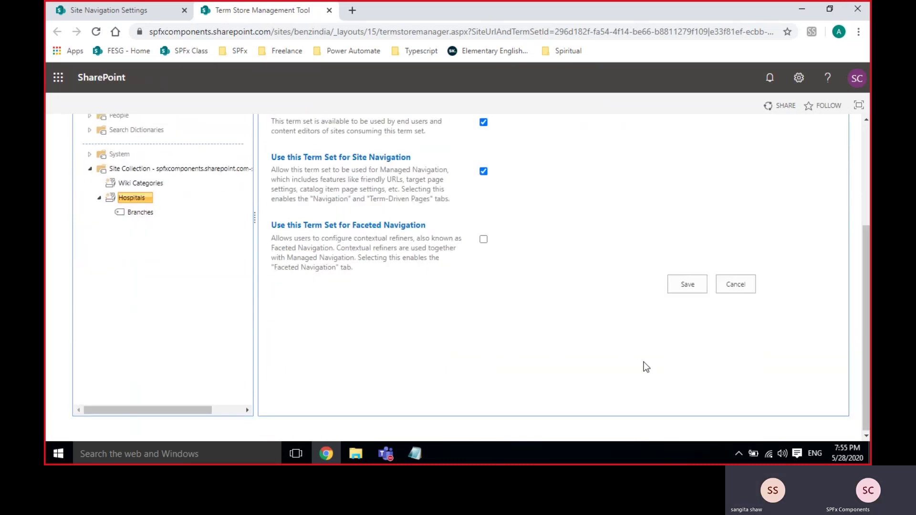
{"action": "left_click", "coordinate": [696, 287]}
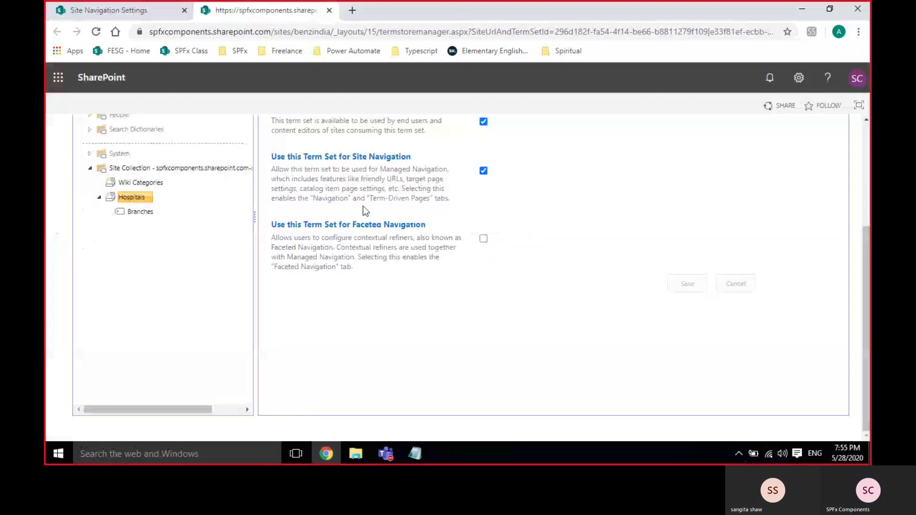
Open the navigation settings of the Branches term and review its node appearance, menu visibility and node type options
{"action": "left_click", "coordinate": [139, 375]}
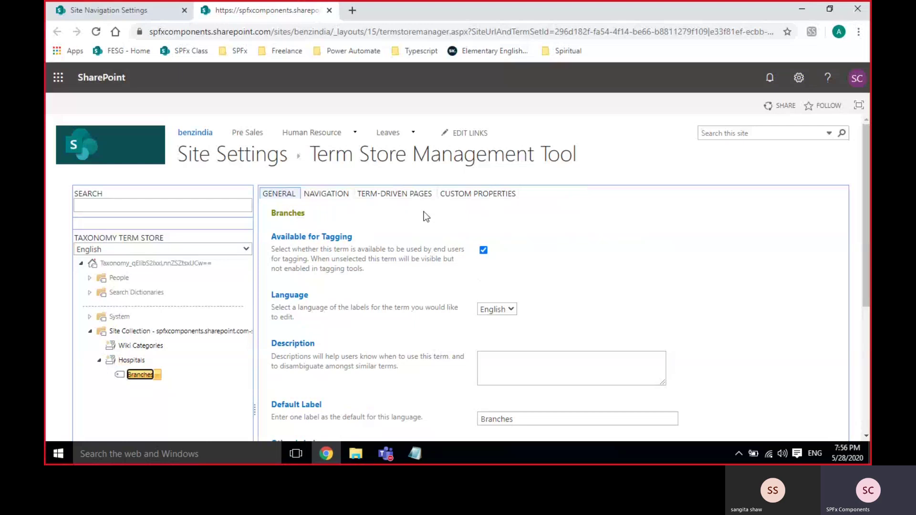
{"action": "left_click", "coordinate": [330, 195]}
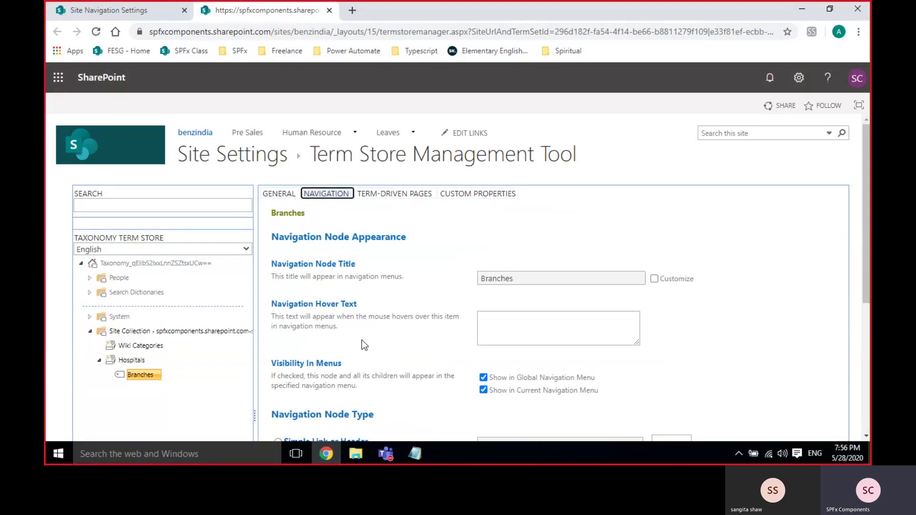
{"action": "scroll", "coordinate": [362, 342], "scroll_direction": "down", "scroll_amount": 1}
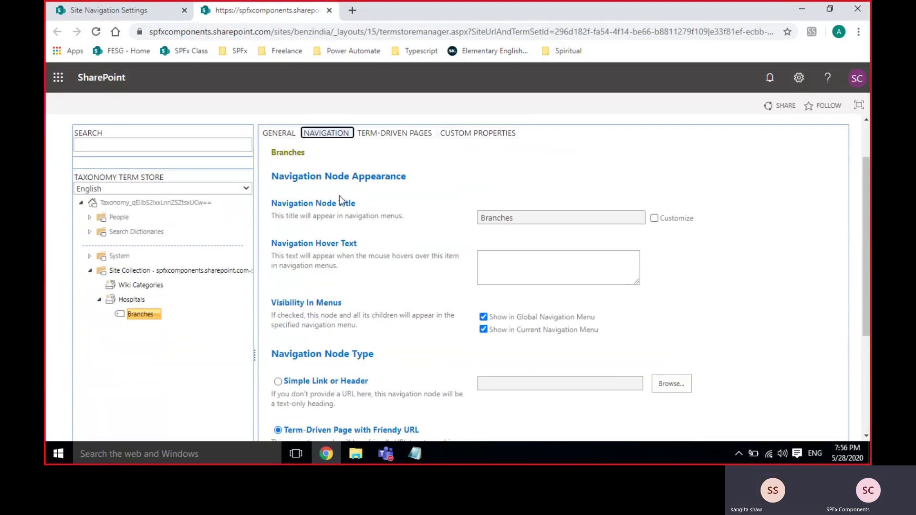
{"action": "scroll", "coordinate": [405, 243], "scroll_direction": "down", "scroll_amount": 2}
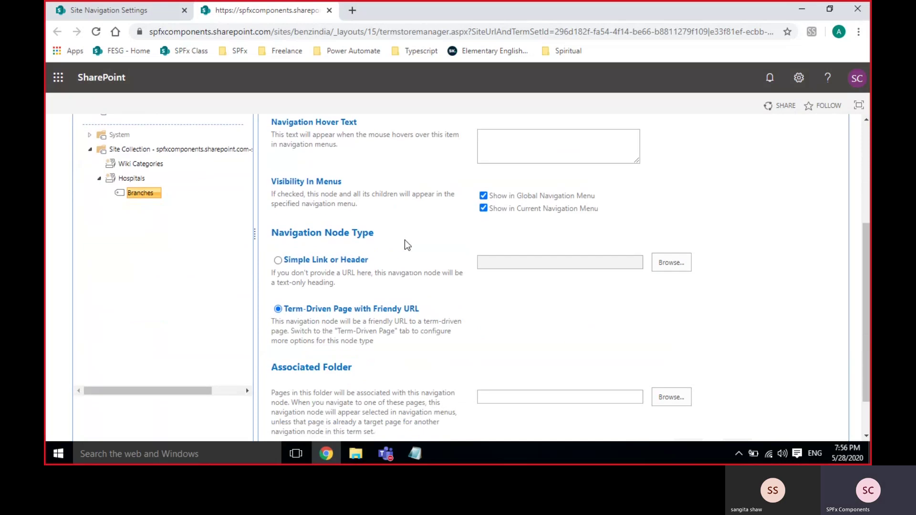
Make the Branches term a simple link to the benzindia site's HRDocuments/Forms/AllItems.aspx page and save the change
{"action": "left_click", "coordinate": [278, 260]}
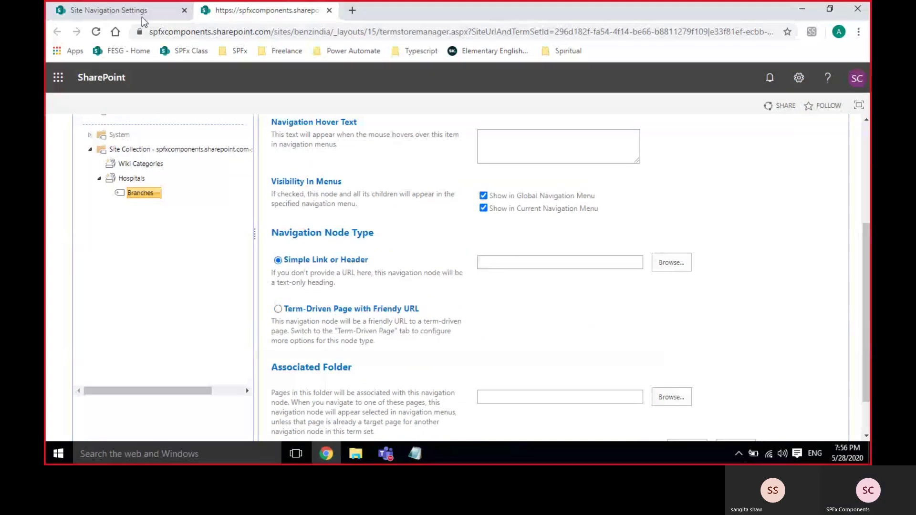
{"action": "left_click", "coordinate": [504, 262]}
{"action": "right_click", "coordinate": [518, 262]}
{"action": "left_click", "coordinate": [532, 339]}
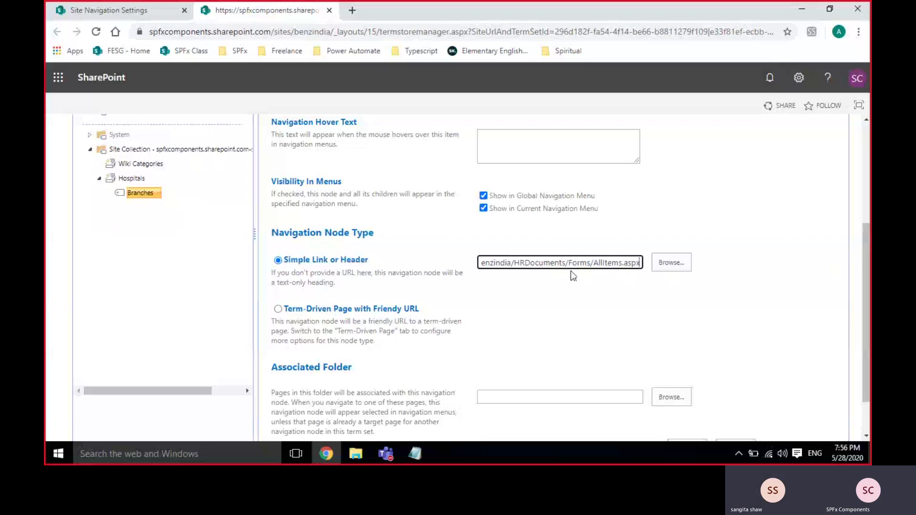
{"action": "scroll", "coordinate": [573, 276], "scroll_direction": "down", "scroll_amount": 2}
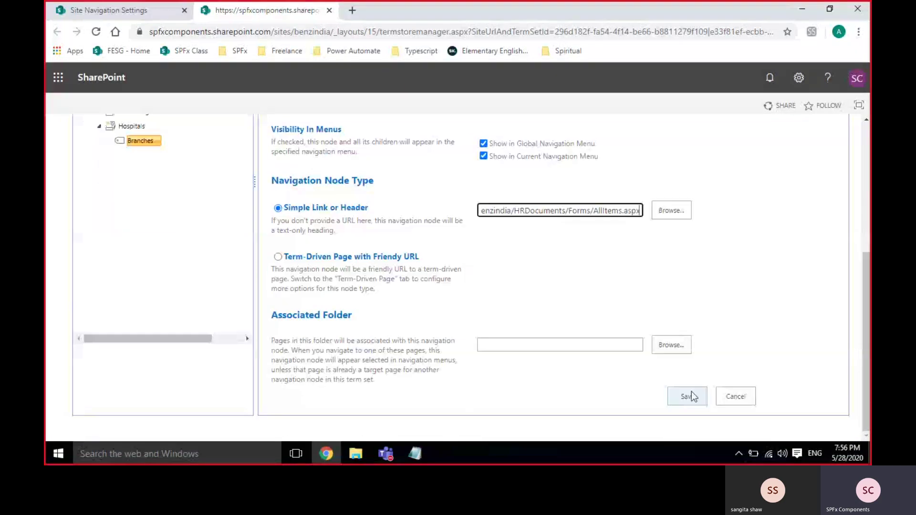
{"action": "left_click", "coordinate": [689, 396]}
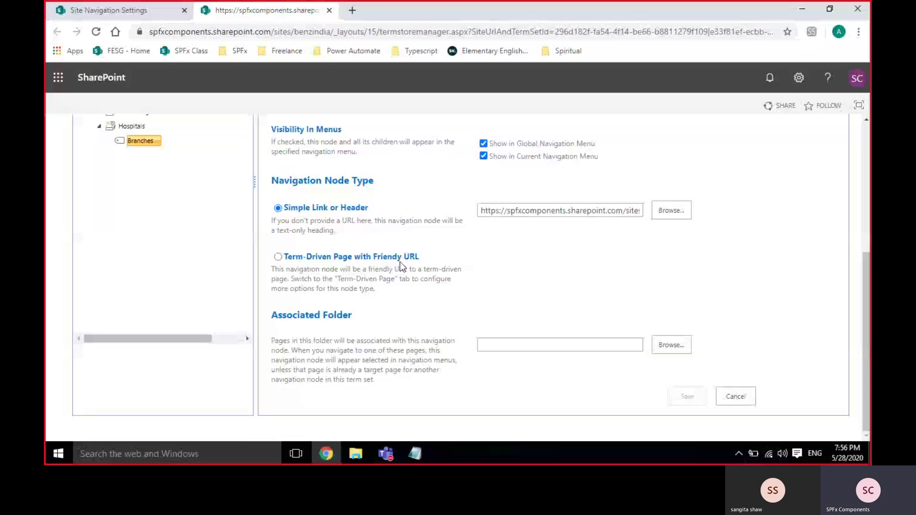
{"action": "left_click", "coordinate": [148, 361]}
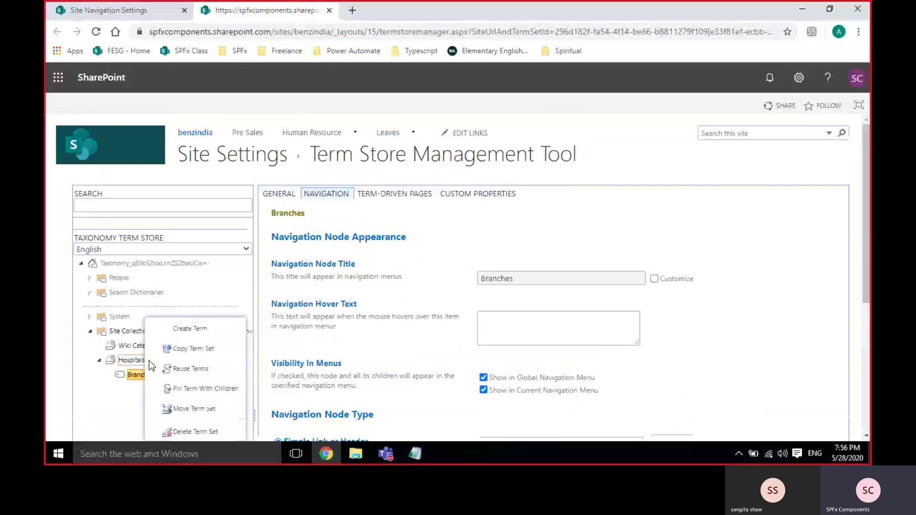
{"action": "left_click", "coordinate": [188, 329]}
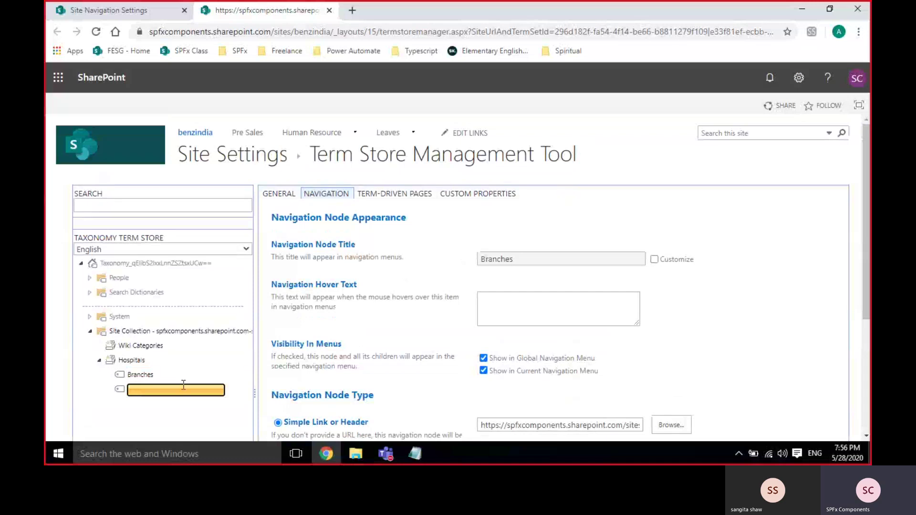
{"action": "key", "text": "alt+Tab"}
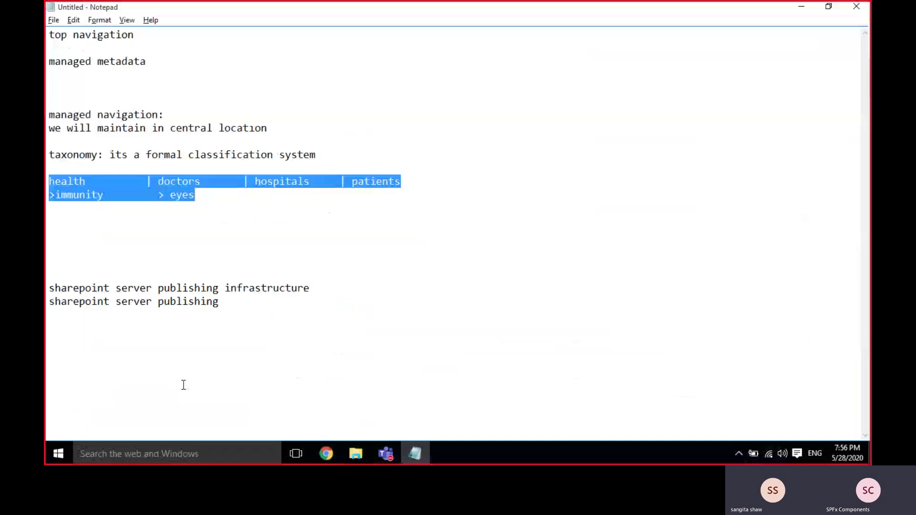
{"action": "key", "text": "alt+Tab"}
{"action": "key", "text": "alt+Tab"}
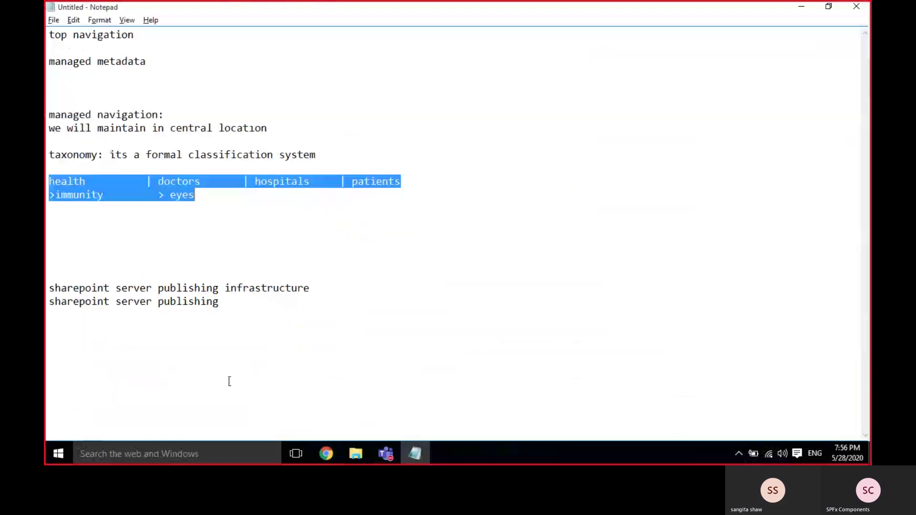
{"action": "key", "text": "alt+Tab"}
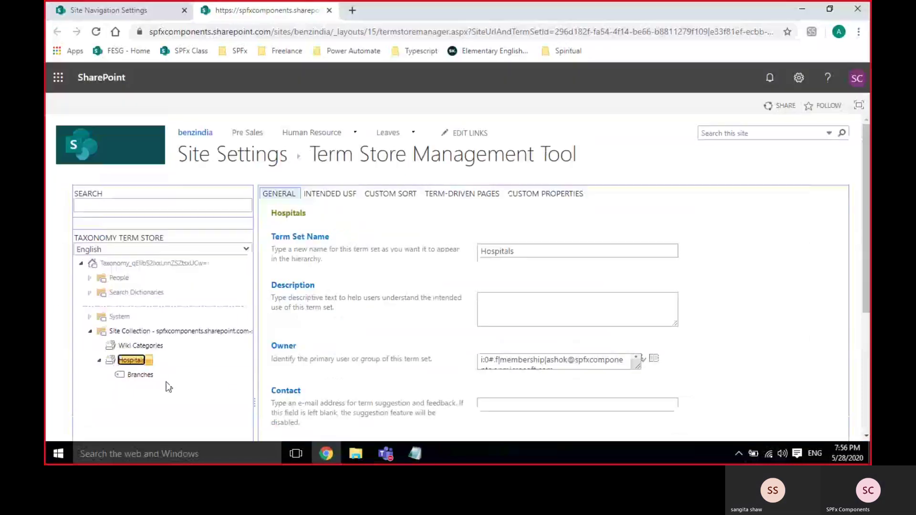
Create a term named Patients under the Hospitals term set
{"action": "left_click", "coordinate": [149, 361]}
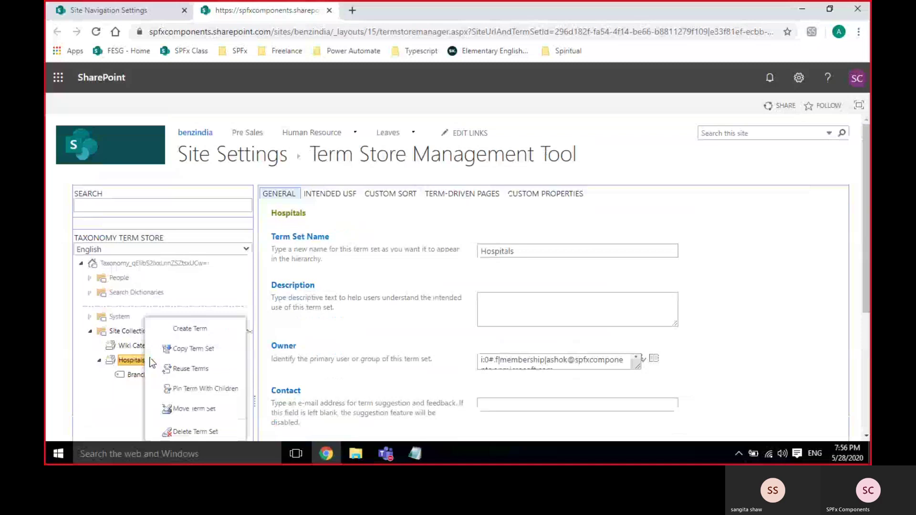
{"action": "left_click", "coordinate": [197, 330]}
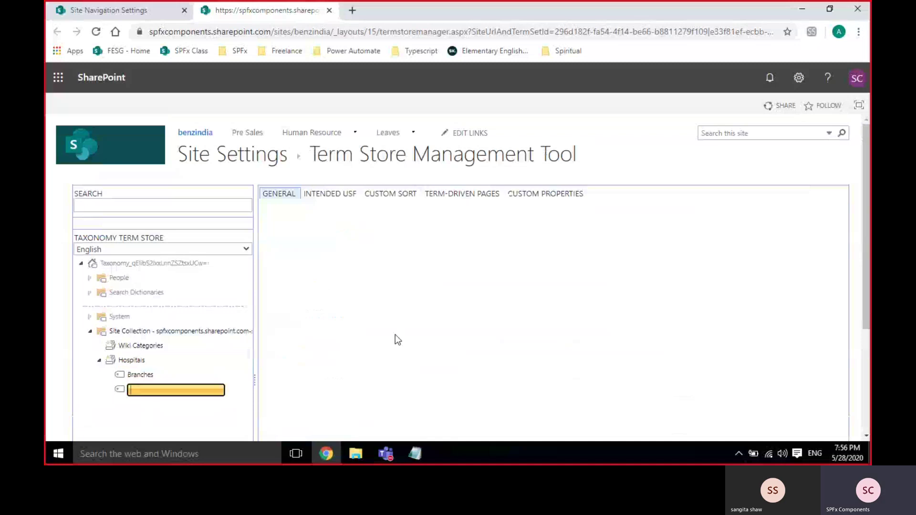
{"action": "type", "text": "Pat"}
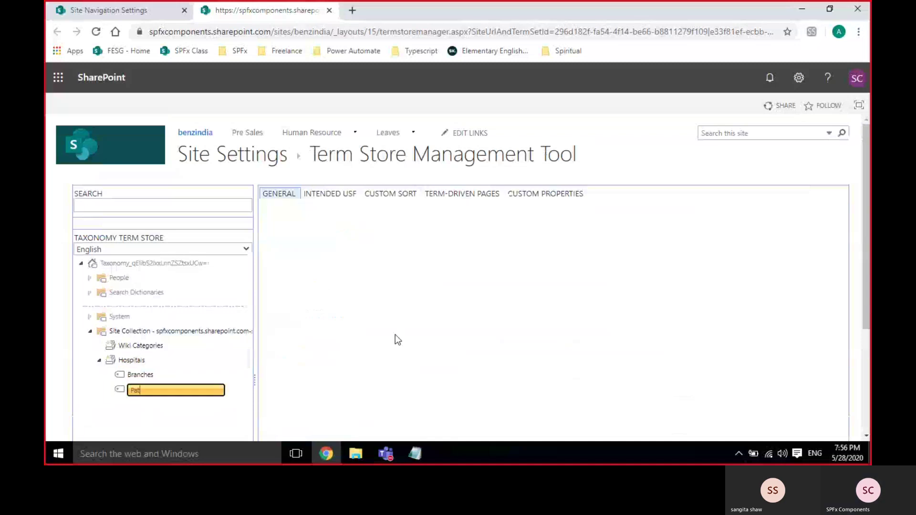
{"action": "type", "text": "ients"}
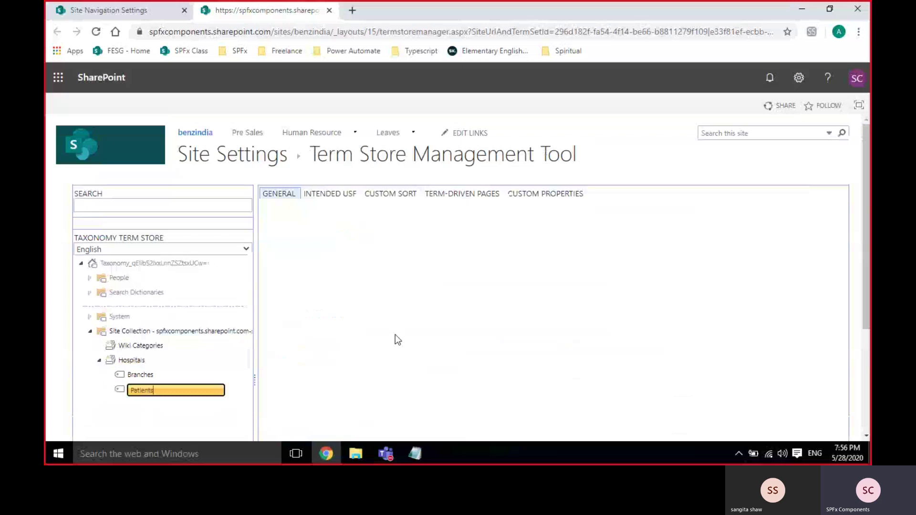
{"action": "key", "text": "Return"}
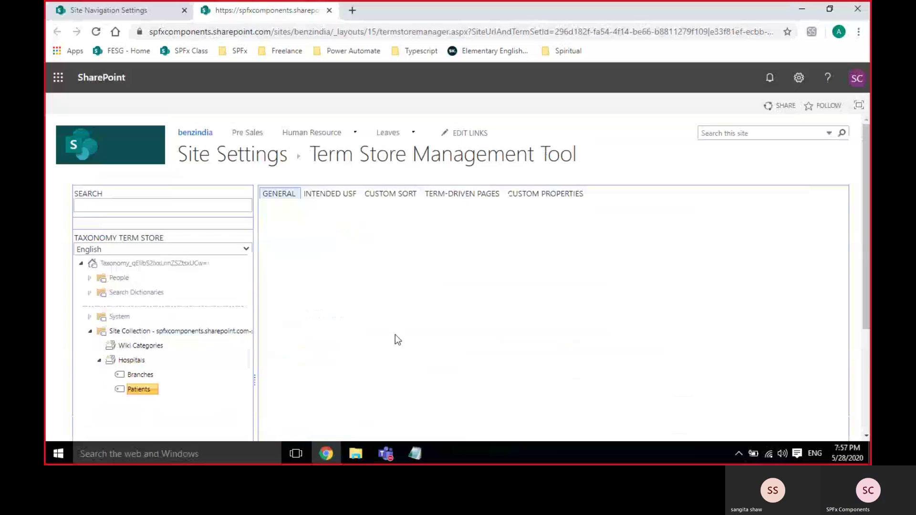
Make the Patients term a simple link to the benzindia site's HRDocuments/Forms/AllItems.aspx page and save the change
{"action": "left_click", "coordinate": [138, 390]}
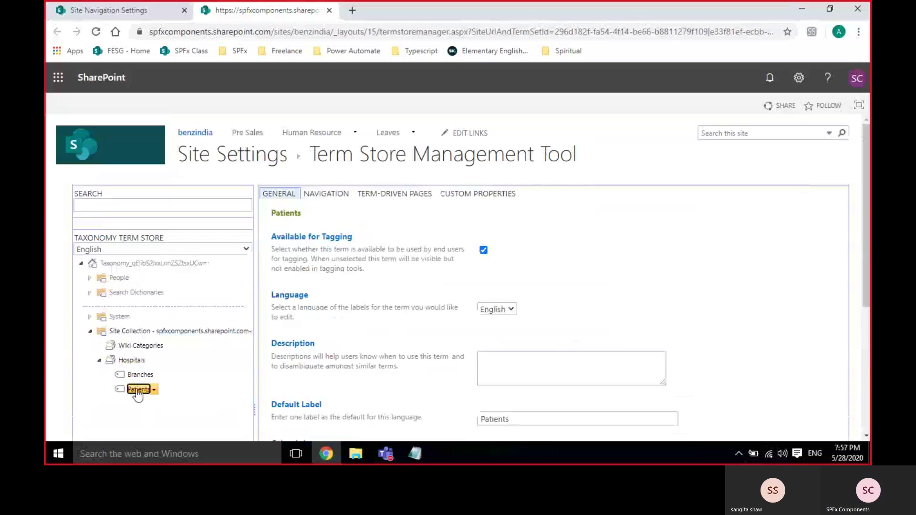
{"action": "left_click", "coordinate": [344, 193]}
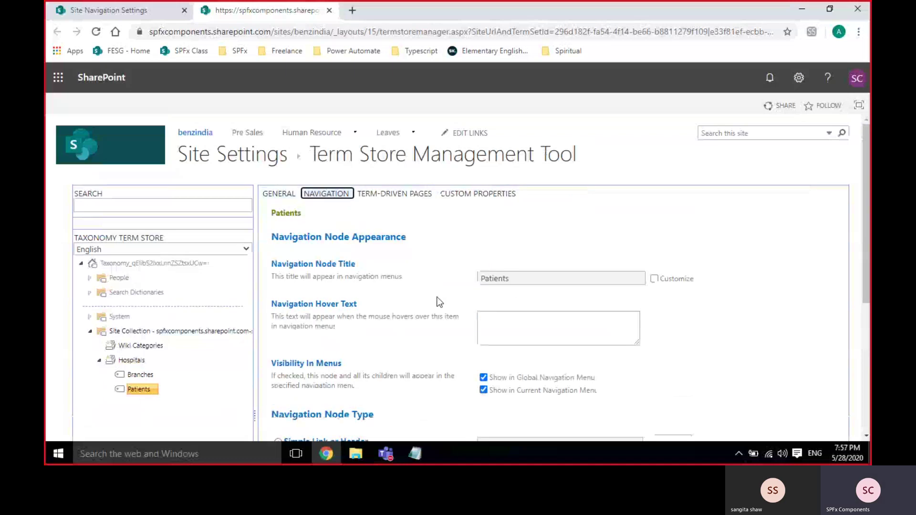
{"action": "scroll", "coordinate": [440, 302], "scroll_direction": "down", "scroll_amount": 3}
{"action": "left_click", "coordinate": [479, 325]}
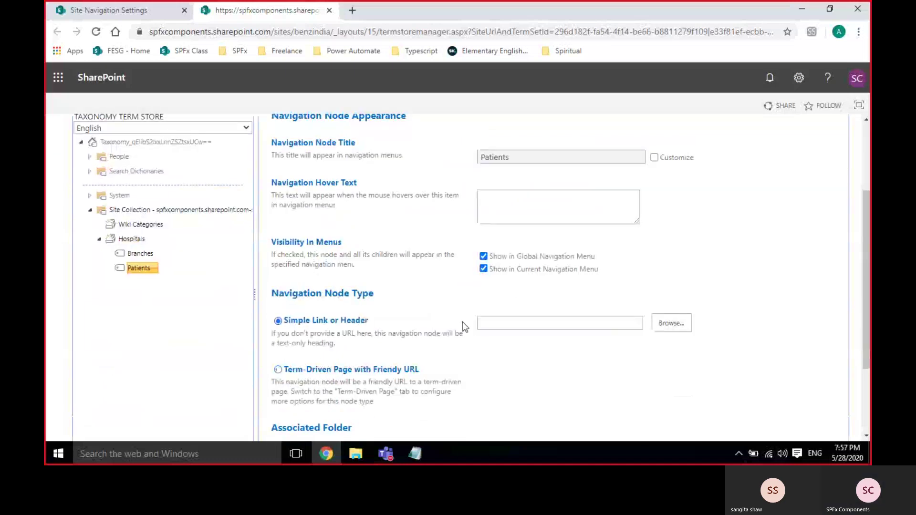
{"action": "key", "text": "ctrl+v"}
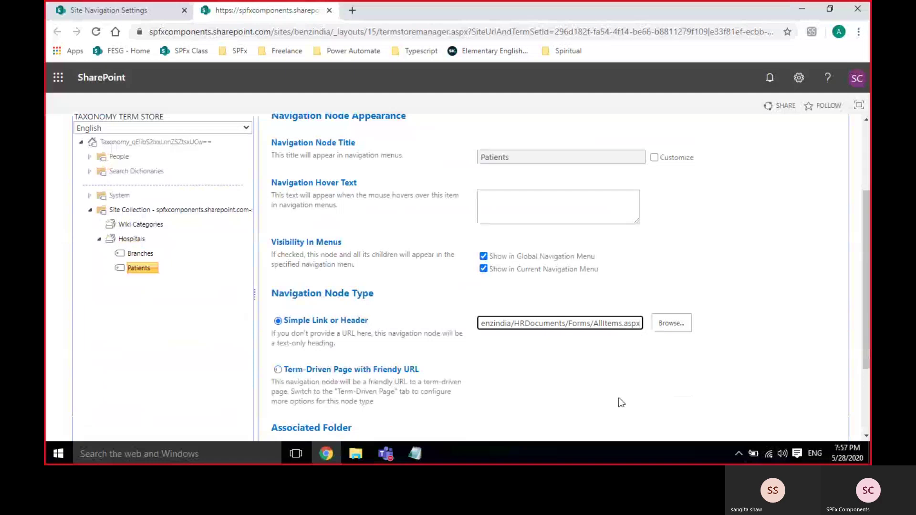
{"action": "scroll", "coordinate": [622, 403], "scroll_direction": "down", "scroll_amount": 3}
{"action": "left_click", "coordinate": [687, 394]}
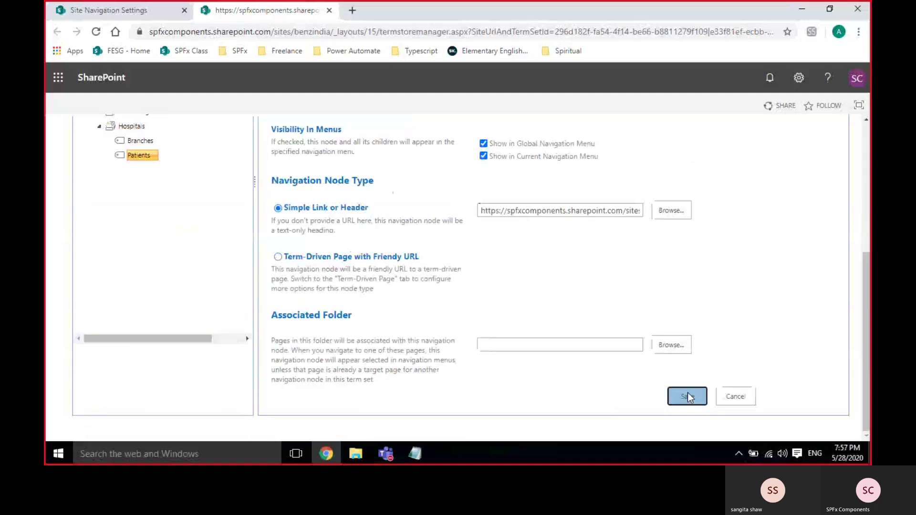
{"action": "scroll", "coordinate": [414, 270], "scroll_direction": "up", "scroll_amount": 1}
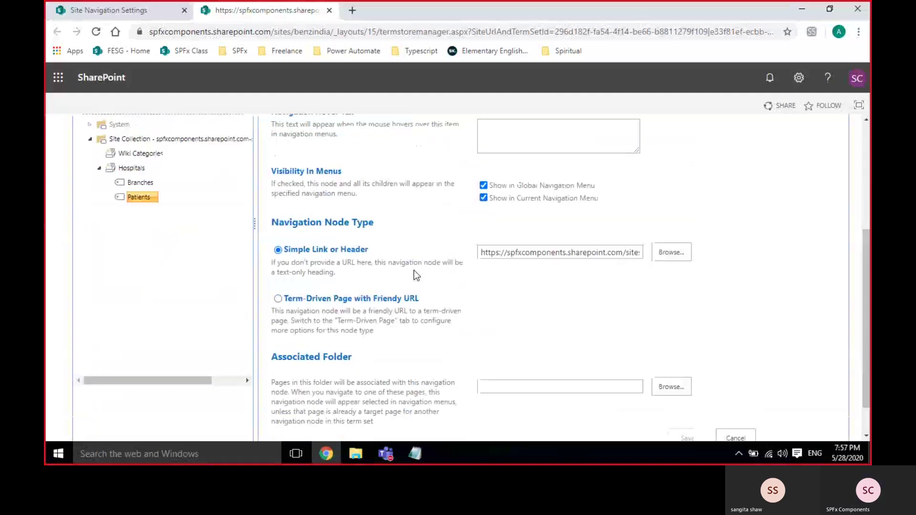
{"action": "scroll", "coordinate": [414, 270], "scroll_direction": "up", "scroll_amount": 5}
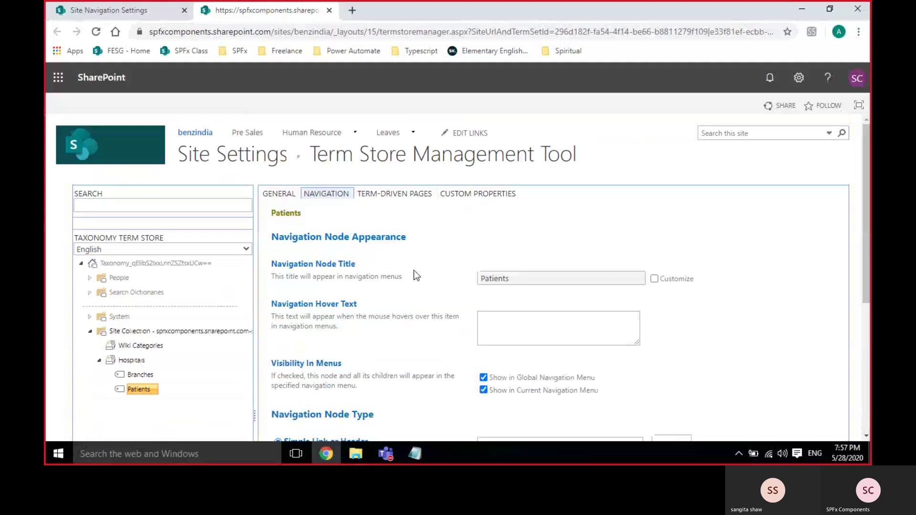
Switch to the Site Navigation Settings page and review its global, current, managed and structural navigation sections
{"action": "left_click", "coordinate": [90, 10]}
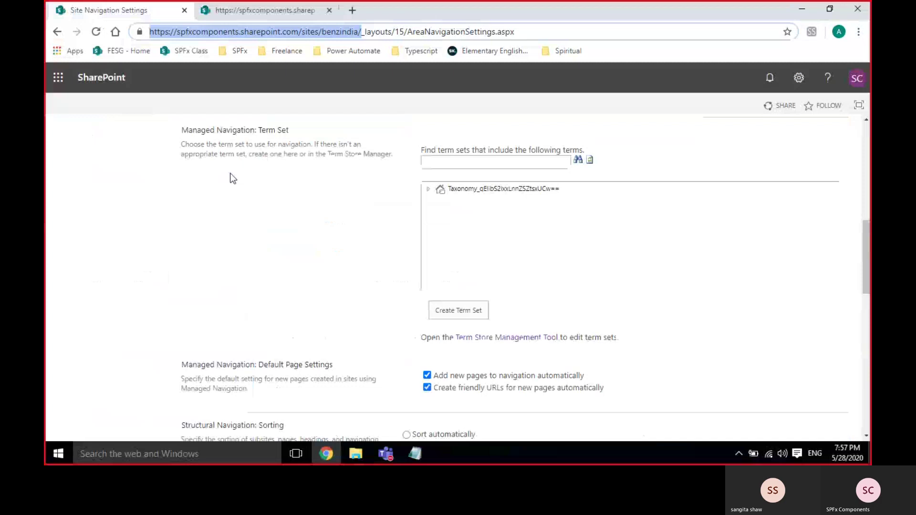
{"action": "scroll", "coordinate": [233, 178], "scroll_direction": "up", "scroll_amount": 5}
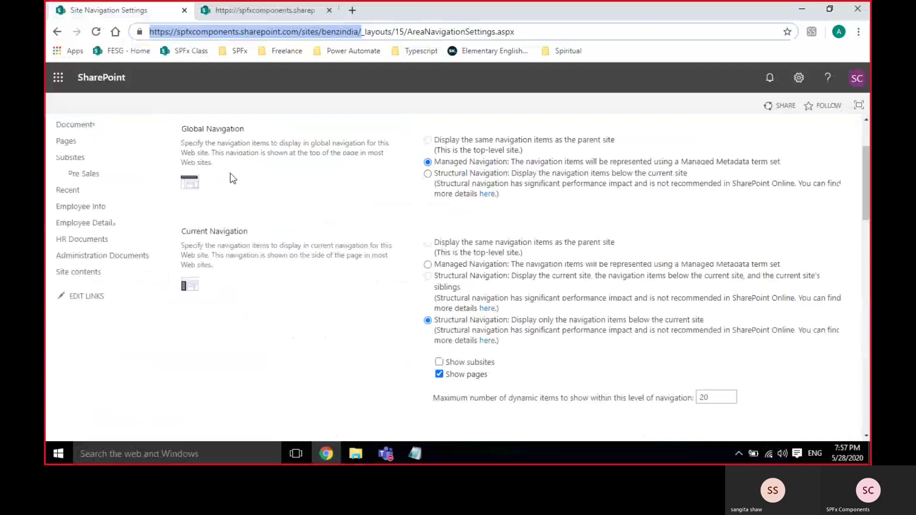
{"action": "scroll", "coordinate": [233, 178], "scroll_direction": "down", "scroll_amount": 10}
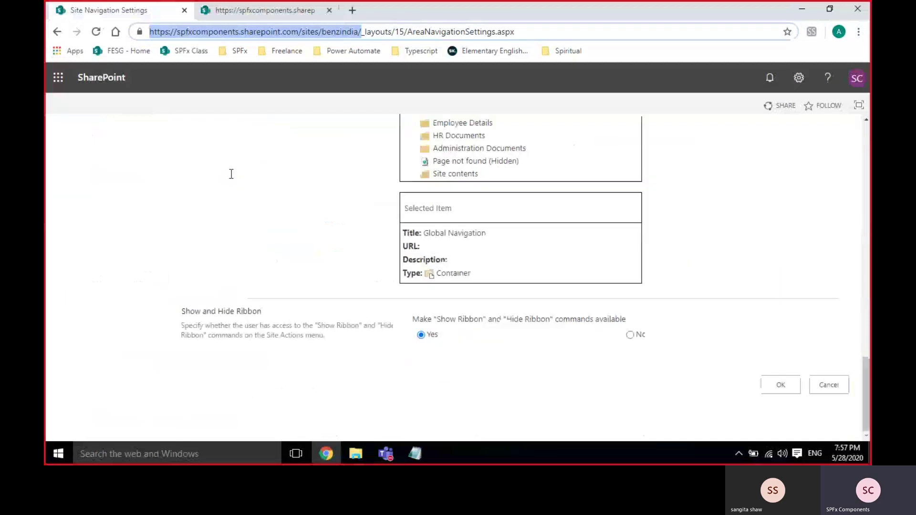
{"action": "scroll", "coordinate": [231, 173], "scroll_direction": "up", "scroll_amount": 8}
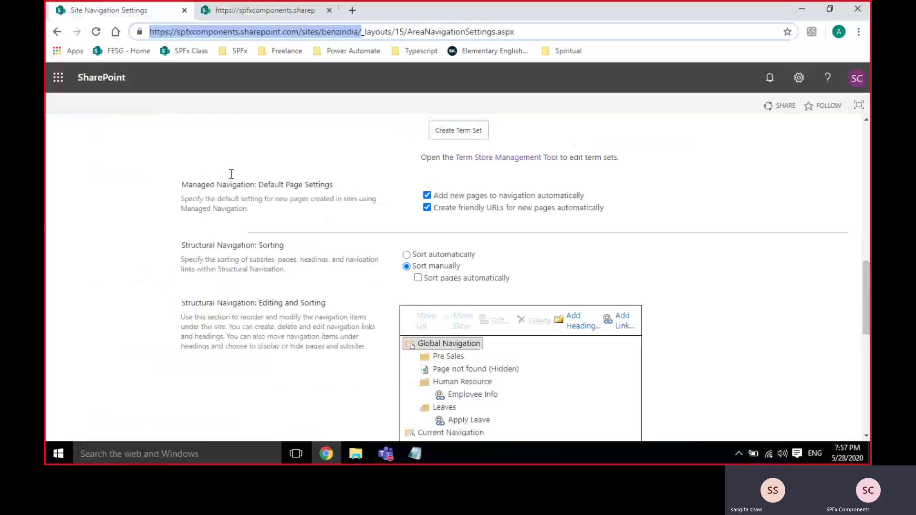
{"action": "left_click", "coordinate": [341, 280]}
{"action": "scroll", "coordinate": [341, 280], "scroll_direction": "down", "scroll_amount": 4}
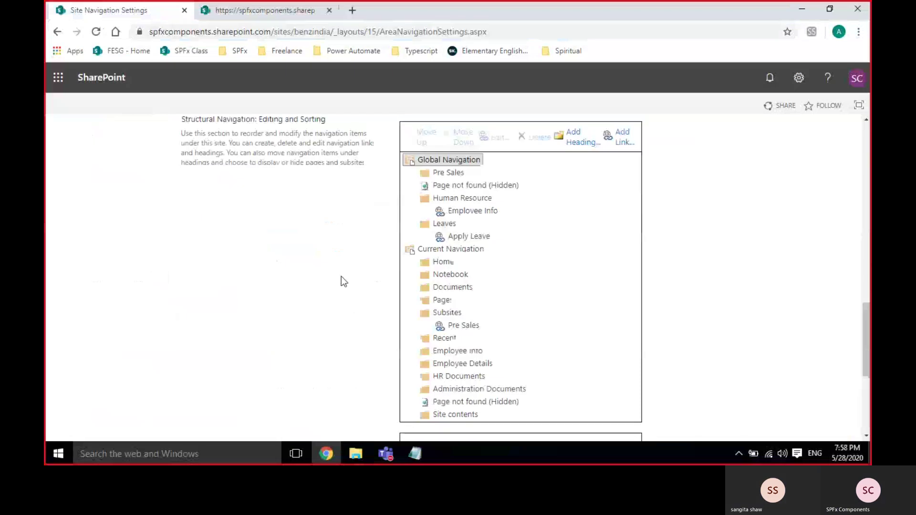
{"action": "scroll", "coordinate": [342, 281], "scroll_direction": "up", "scroll_amount": 6}
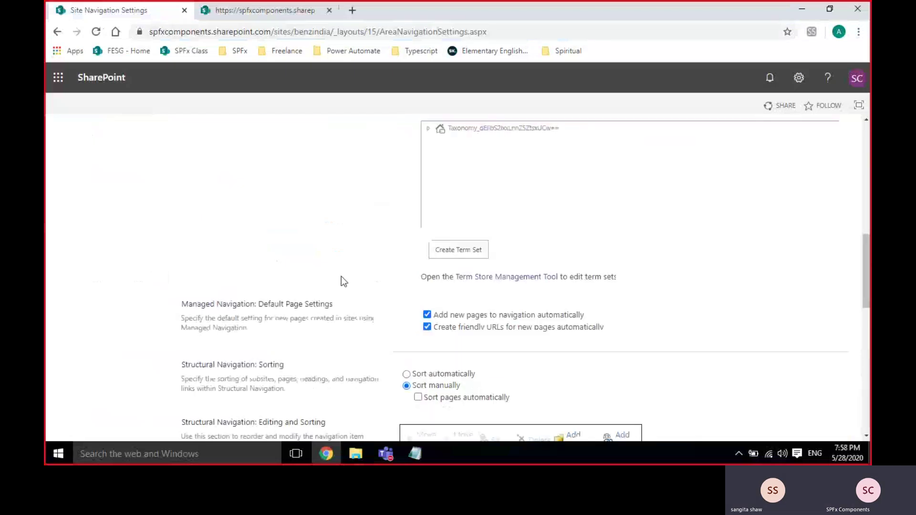
{"action": "scroll", "coordinate": [342, 281], "scroll_direction": "up", "scroll_amount": 5}
{"action": "mouse_move", "coordinate": [385, 454]}
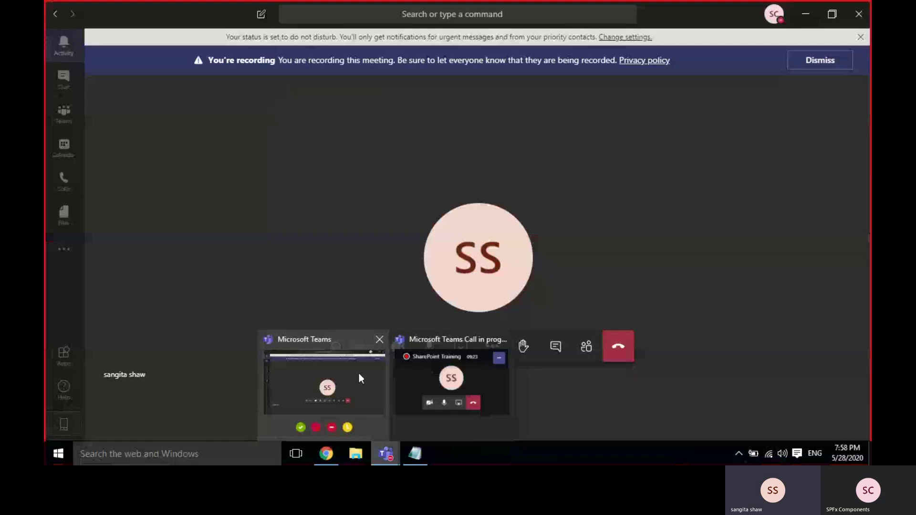
{"action": "left_click", "coordinate": [358, 372]}
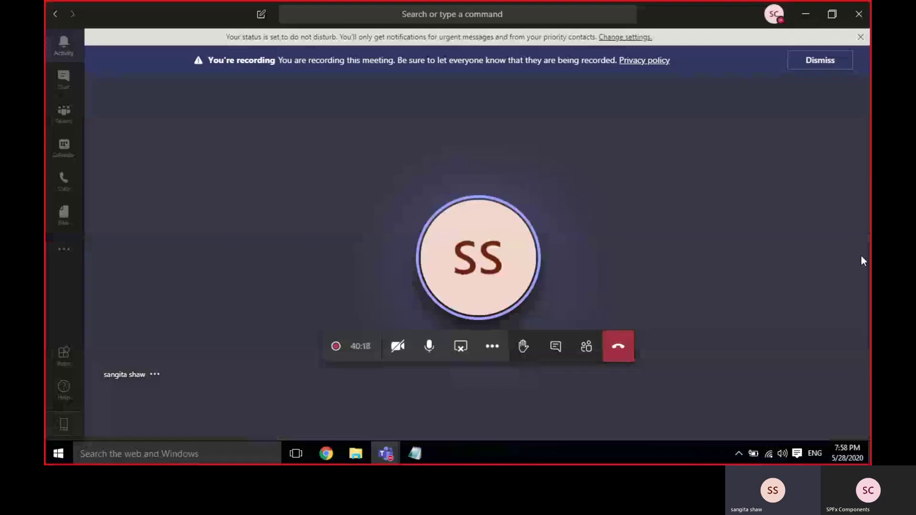
{"action": "left_click", "coordinate": [805, 17]}
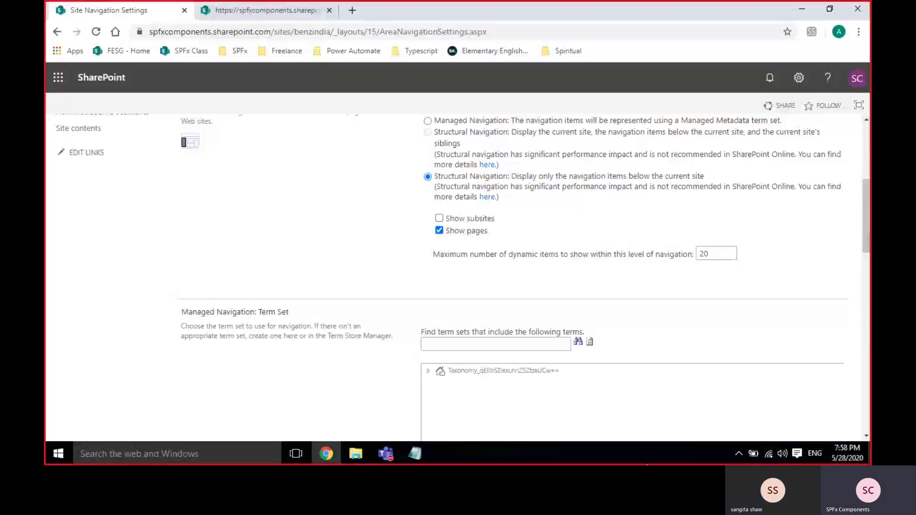
Expand the taxonomy under Managed Navigation: Term Set down to the Hospitals terms and compare them with the Term Store Management Tool
{"action": "left_click", "coordinate": [428, 371]}
{"action": "scroll", "coordinate": [418, 294], "scroll_direction": "down", "scroll_amount": 3}
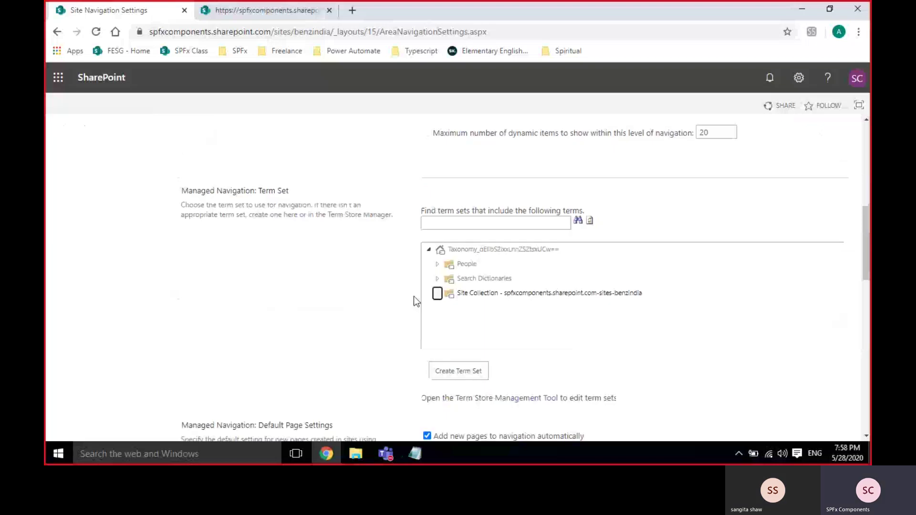
{"action": "left_click", "coordinate": [437, 293]}
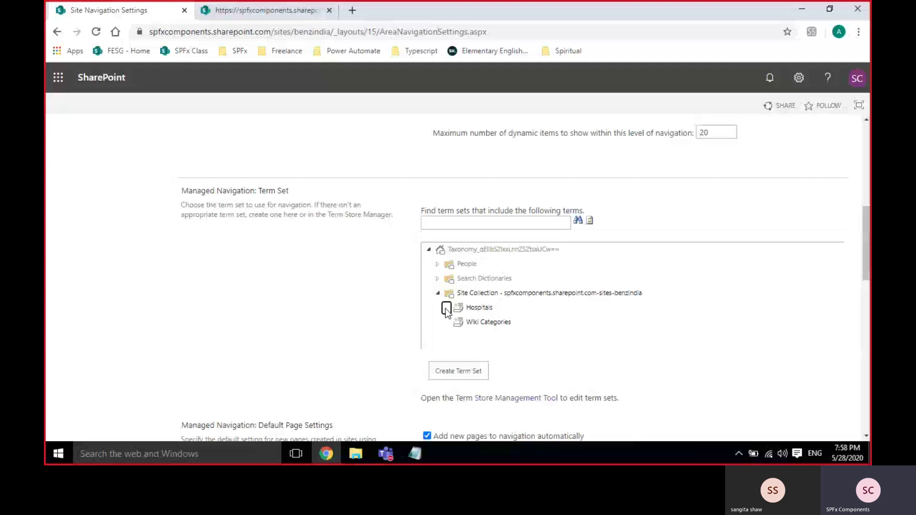
{"action": "left_click", "coordinate": [446, 308]}
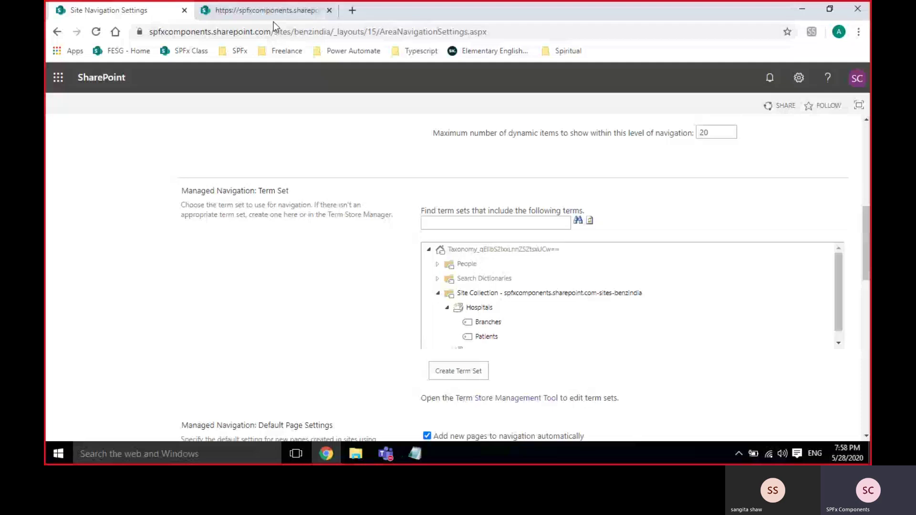
{"action": "left_click", "coordinate": [248, 15]}
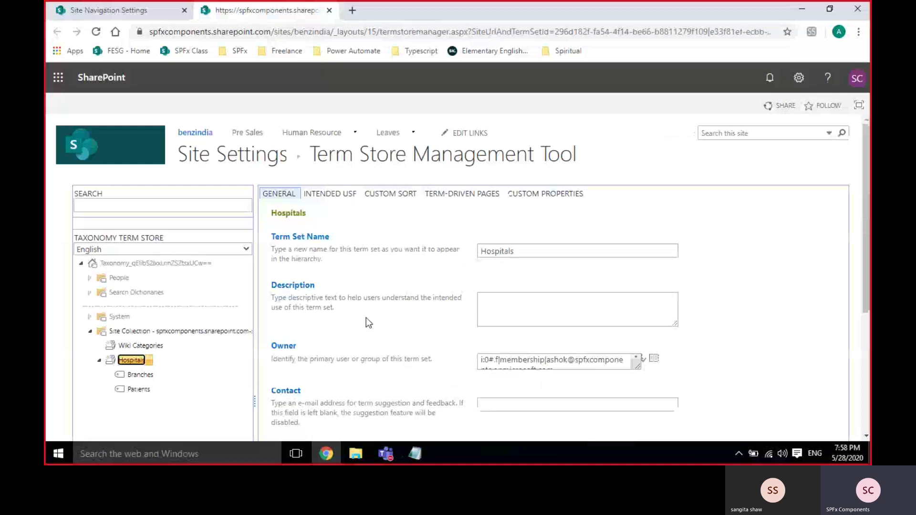
{"action": "key", "text": "ctrl+shift+Tab"}
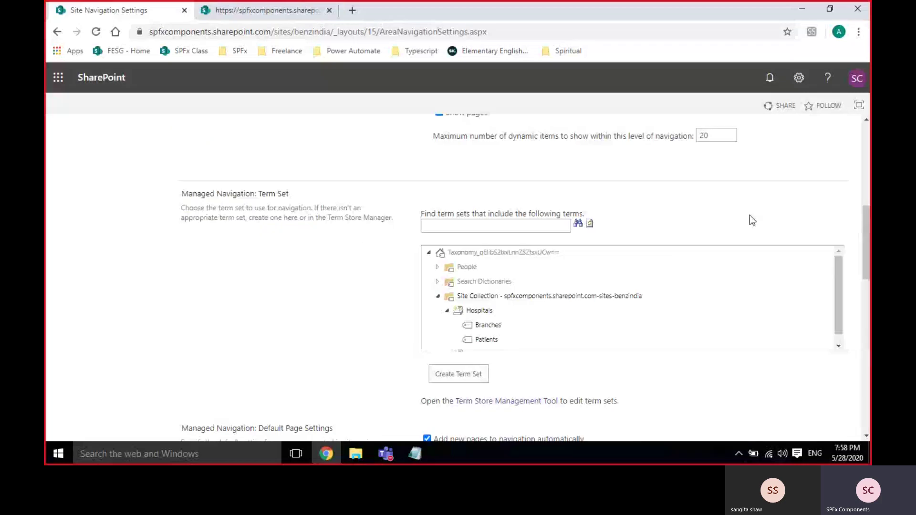
Try to save the navigation settings with Managed Navigation chosen for Global Navigation and no term set selected
{"action": "scroll", "coordinate": [720, 346], "scroll_direction": "up", "scroll_amount": 3}
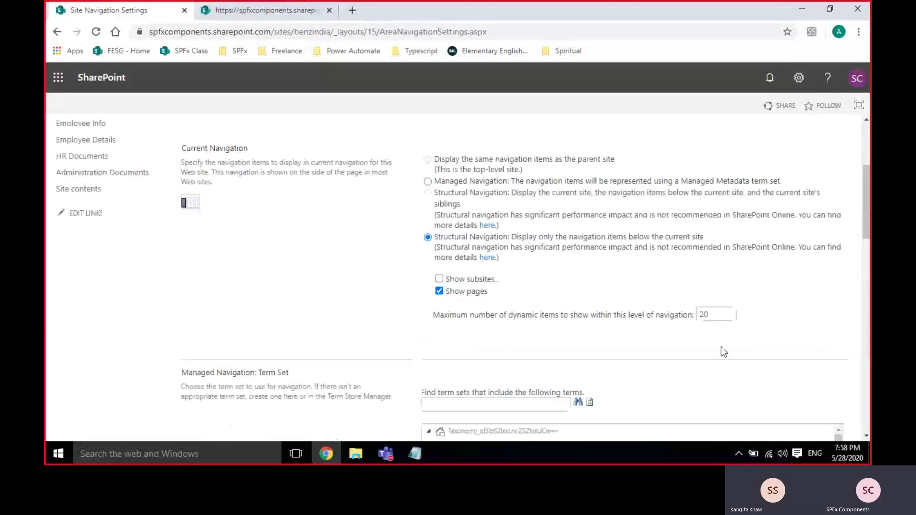
{"action": "scroll", "coordinate": [720, 346], "scroll_direction": "down", "scroll_amount": 3}
{"action": "scroll", "coordinate": [720, 347], "scroll_direction": "down", "scroll_amount": 1}
{"action": "scroll", "coordinate": [412, 338], "scroll_direction": "down", "scroll_amount": 1}
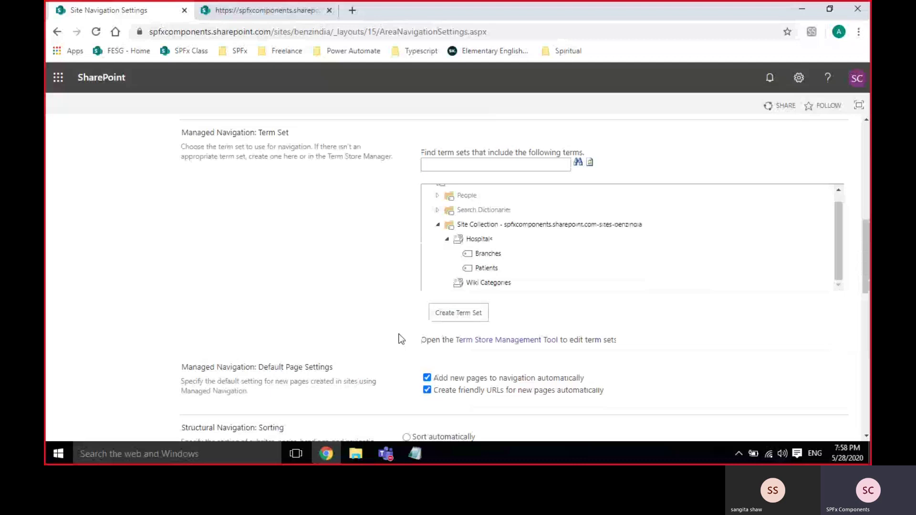
{"action": "scroll", "coordinate": [747, 397], "scroll_direction": "down", "scroll_amount": 6}
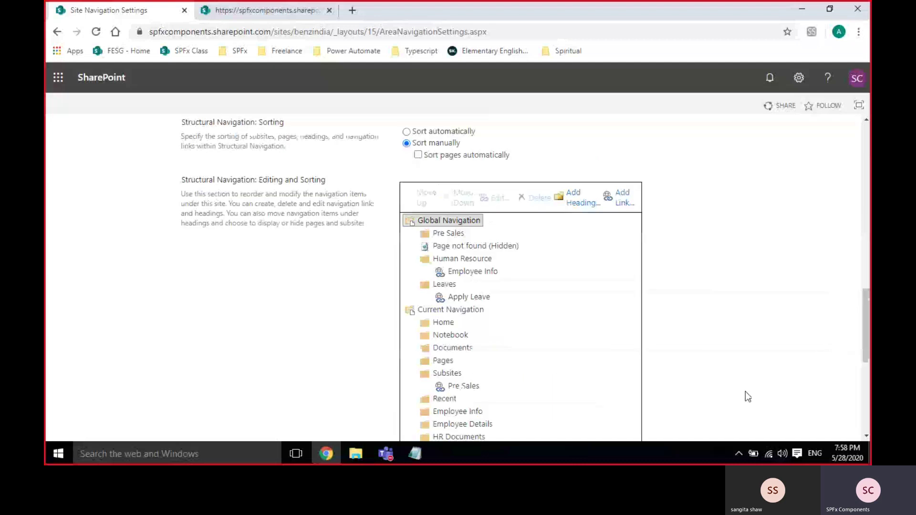
{"action": "scroll", "coordinate": [745, 391], "scroll_direction": "down", "scroll_amount": 5}
{"action": "left_click", "coordinate": [780, 384]}
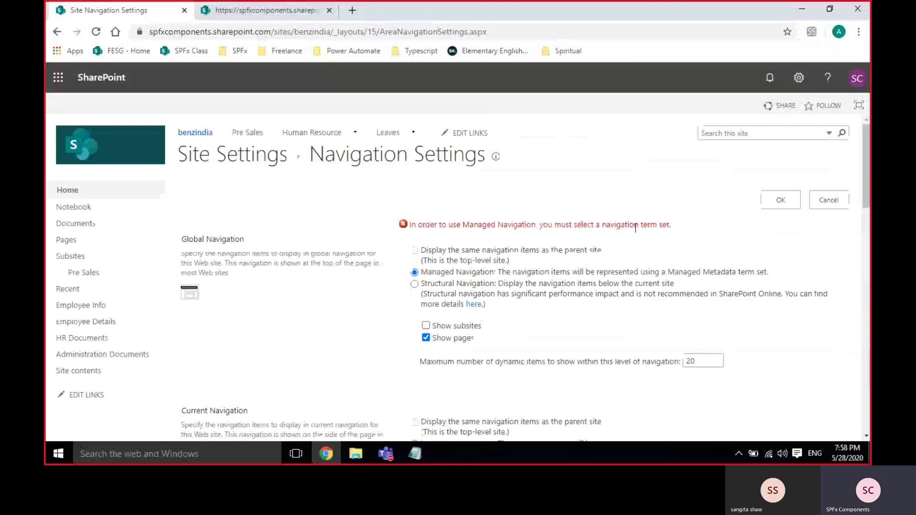
Select the Hospitals term set in the benzindia site collection for managed navigation and save the navigation settings
{"action": "scroll", "coordinate": [396, 332], "scroll_direction": "down", "scroll_amount": 3}
{"action": "scroll", "coordinate": [396, 332], "scroll_direction": "down", "scroll_amount": 8}
{"action": "scroll", "coordinate": [396, 330], "scroll_direction": "up", "scroll_amount": 2}
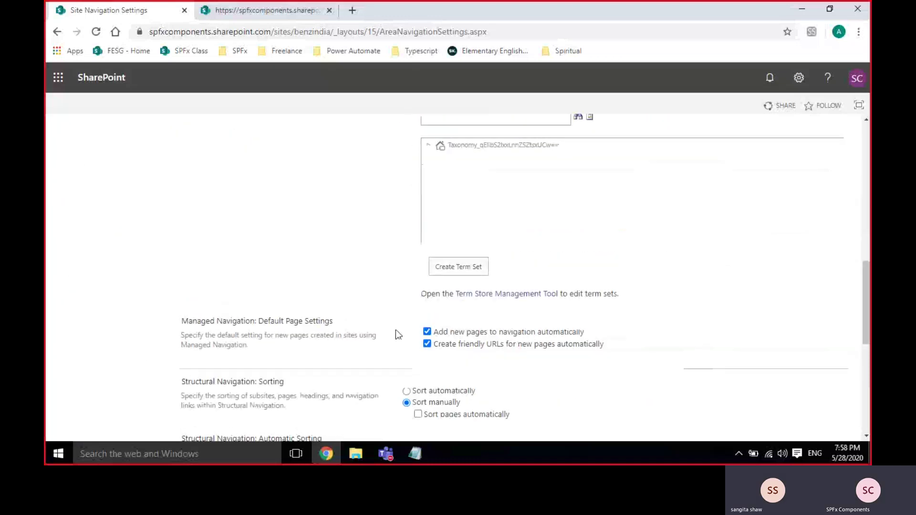
{"action": "left_click", "coordinate": [428, 196]}
{"action": "left_click", "coordinate": [438, 241]}
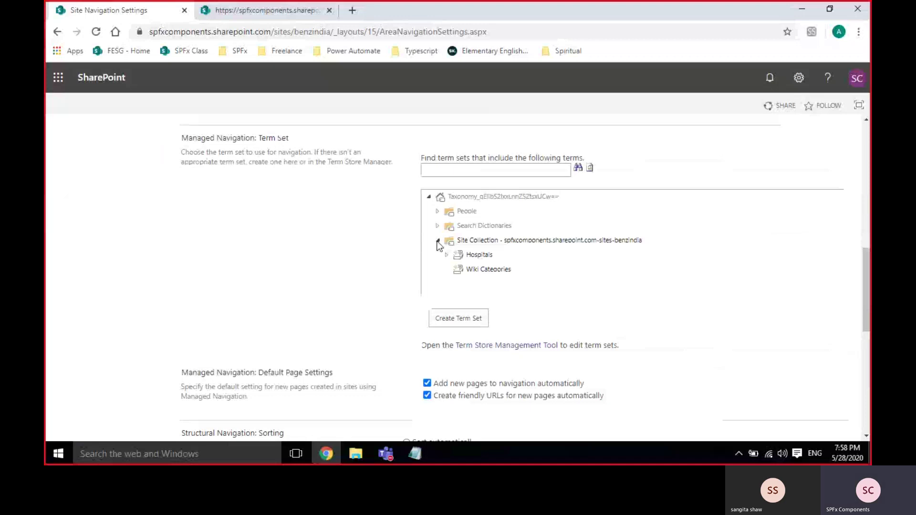
{"action": "left_click", "coordinate": [479, 254]}
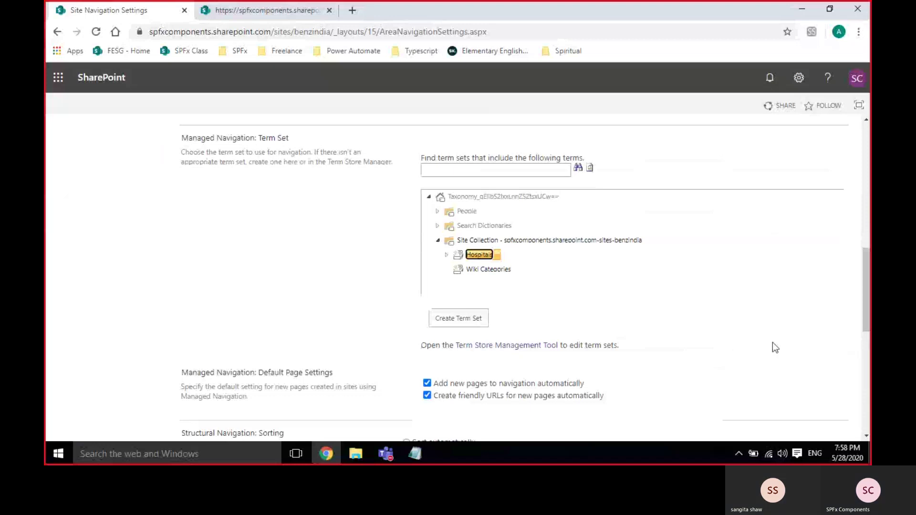
{"action": "scroll", "coordinate": [772, 343], "scroll_direction": "down", "scroll_amount": 1}
{"action": "scroll", "coordinate": [772, 342], "scroll_direction": "down", "scroll_amount": 7}
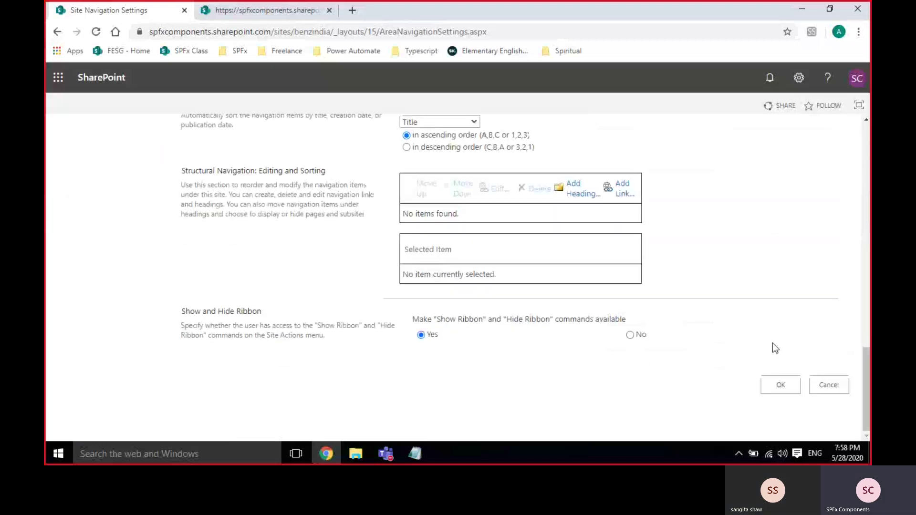
{"action": "left_click", "coordinate": [780, 385]}
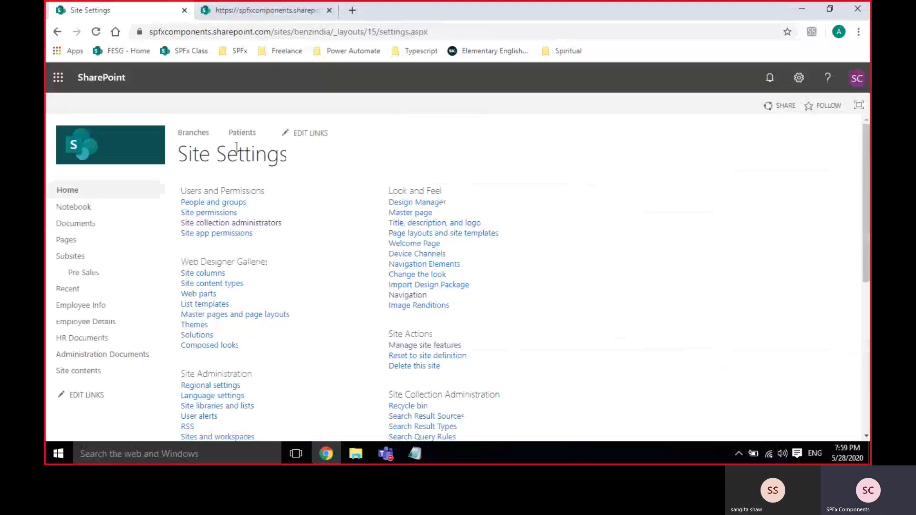
Switch to the Term Store Management Tool and create a child term named Bangalore under Branches
{"action": "left_click", "coordinate": [249, 9]}
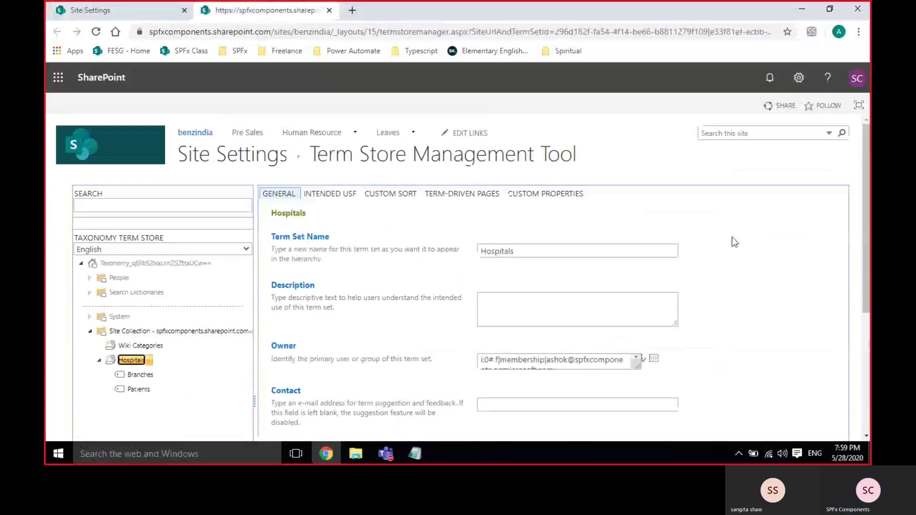
{"action": "right_click", "coordinate": [144, 380]}
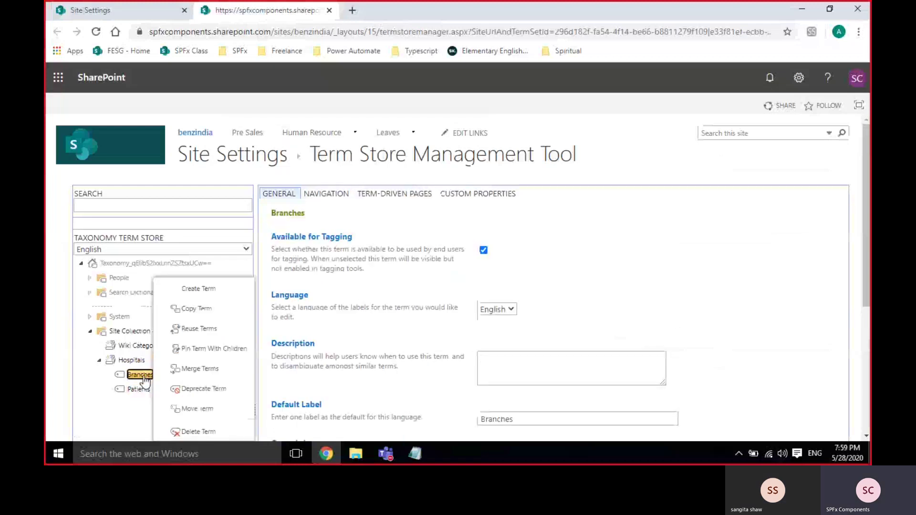
{"action": "left_click", "coordinate": [210, 289]}
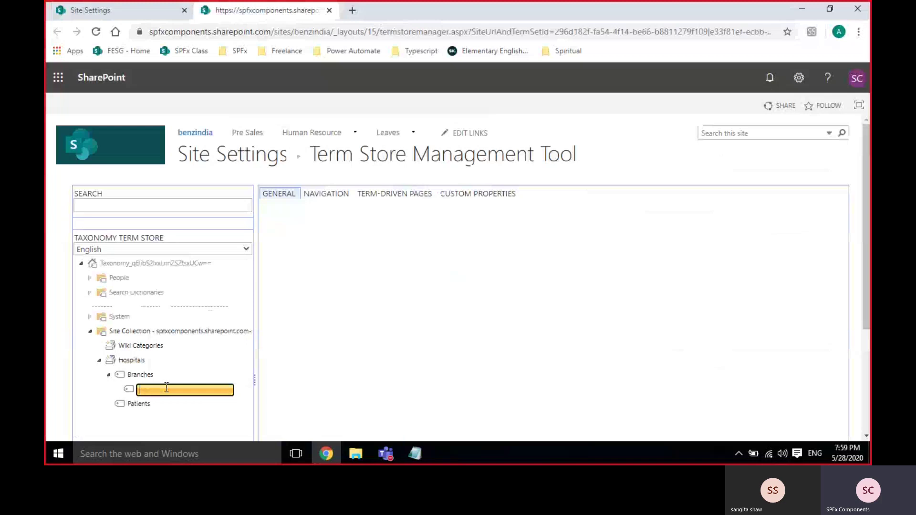
{"action": "type", "text": "Bangalore"}
{"action": "key", "text": "Return"}
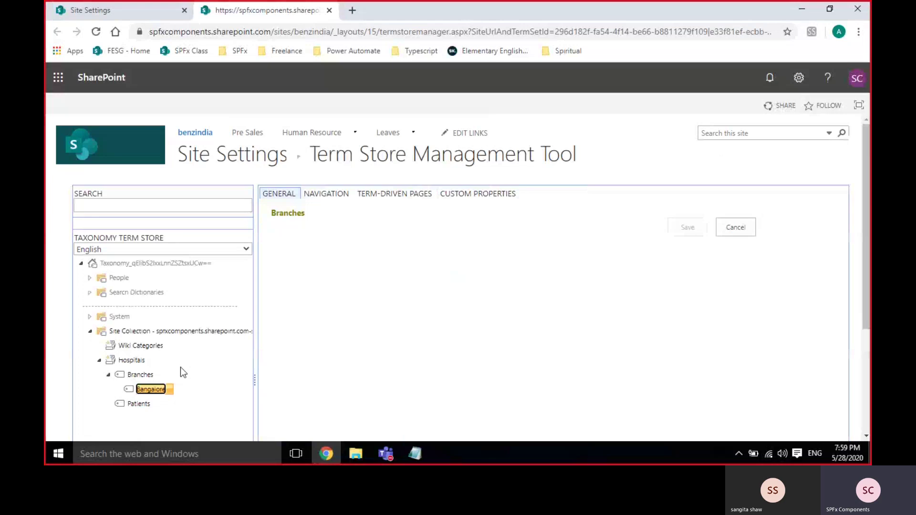
Create a child term named Hyderabad under the Branches term
{"action": "left_click", "coordinate": [157, 380]}
{"action": "left_click", "coordinate": [198, 267]}
{"action": "type", "text": "H"}
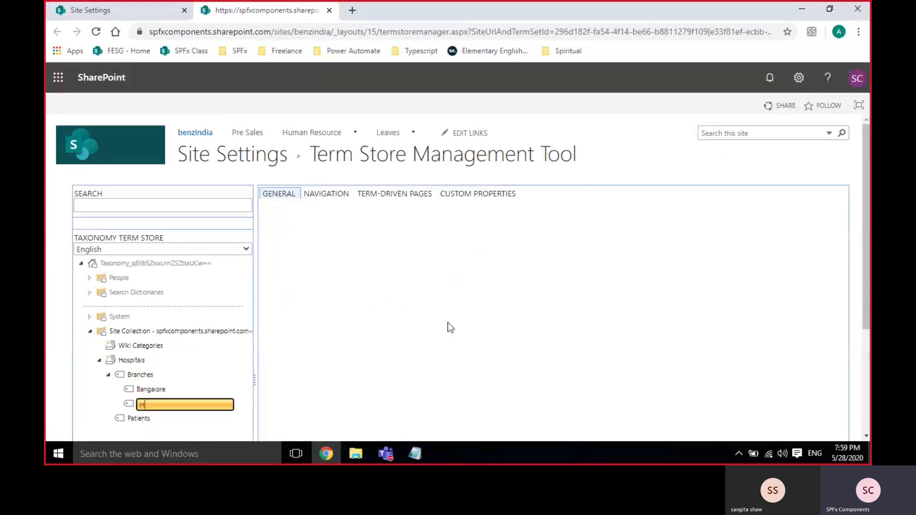
{"action": "type", "text": "yderabad"}
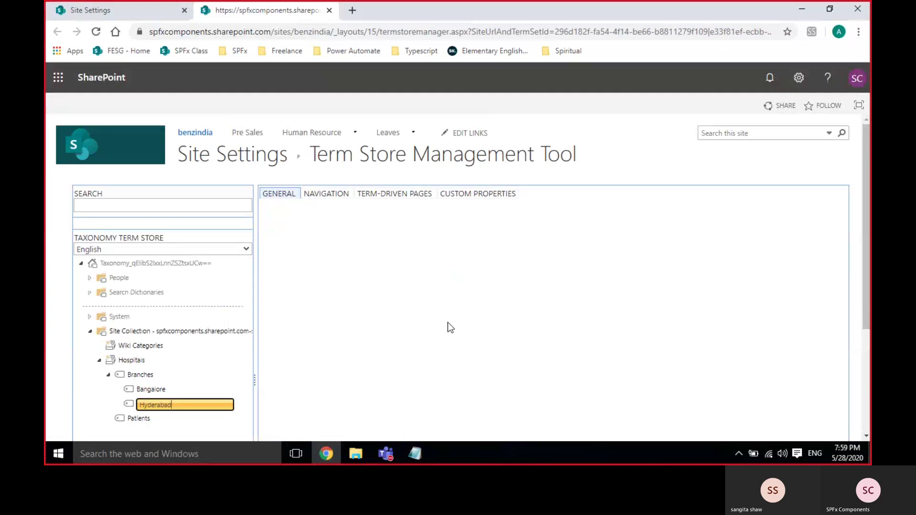
{"action": "key", "text": "Return"}
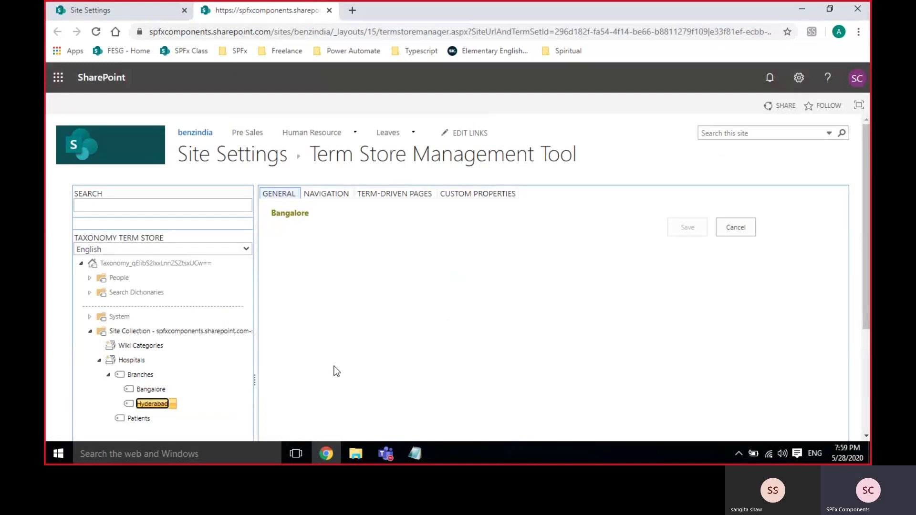
Create a child term named Chennai under the Branches term
{"action": "left_click", "coordinate": [140, 374]}
{"action": "left_click", "coordinate": [157, 374]}
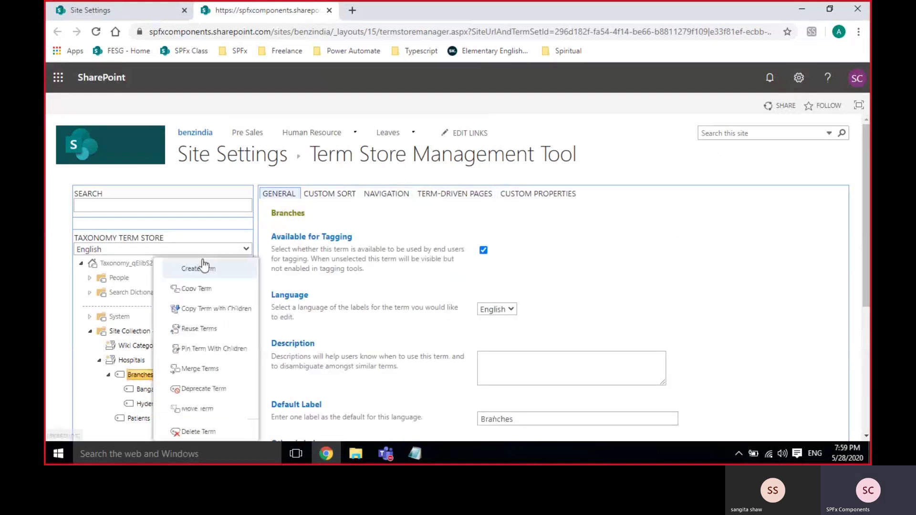
{"action": "left_click", "coordinate": [203, 266]}
{"action": "type", "text": "Ch"}
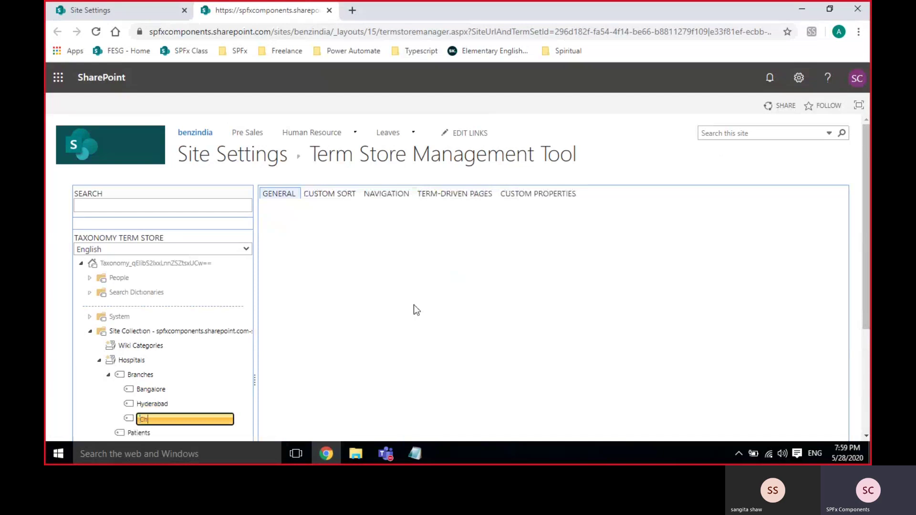
{"action": "type", "text": "ennai"}
{"action": "key", "text": "Return"}
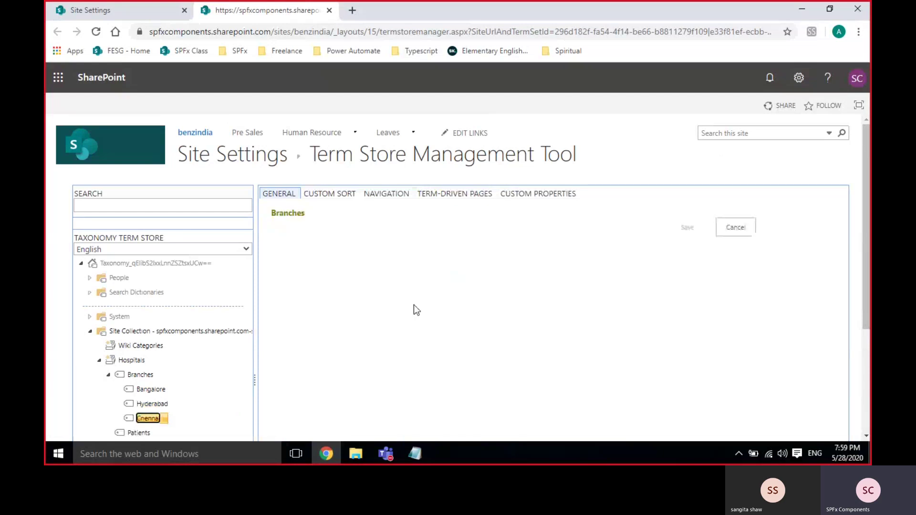
Create a child term named Ortho under the Patients term
{"action": "scroll", "coordinate": [413, 305], "scroll_direction": "down", "scroll_amount": 3}
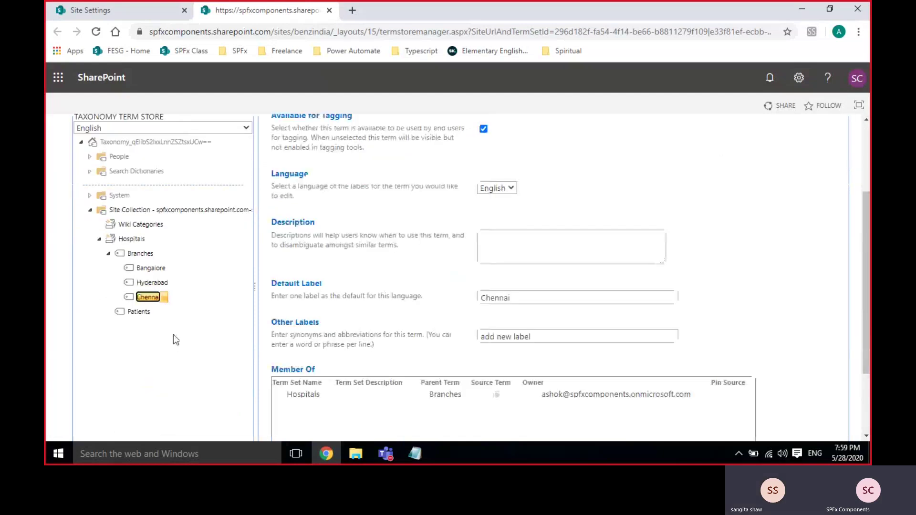
{"action": "left_click", "coordinate": [153, 312]}
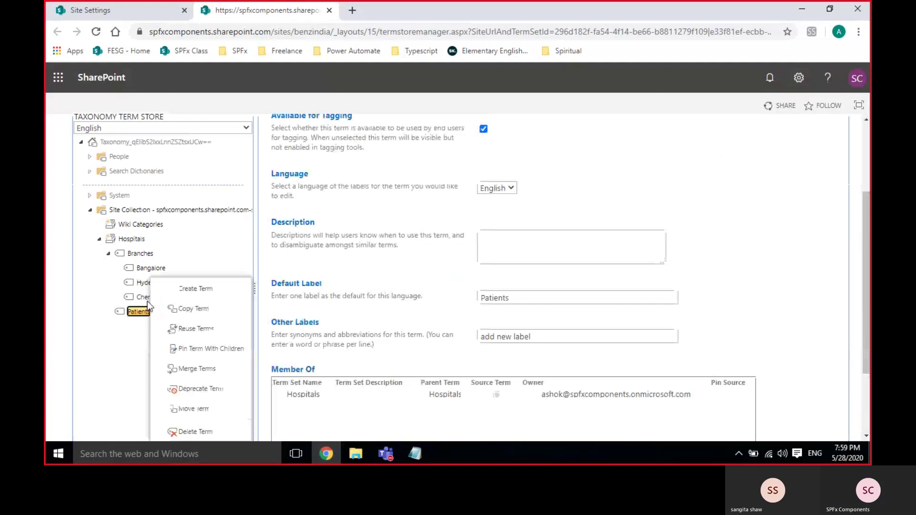
{"action": "left_click", "coordinate": [199, 286]}
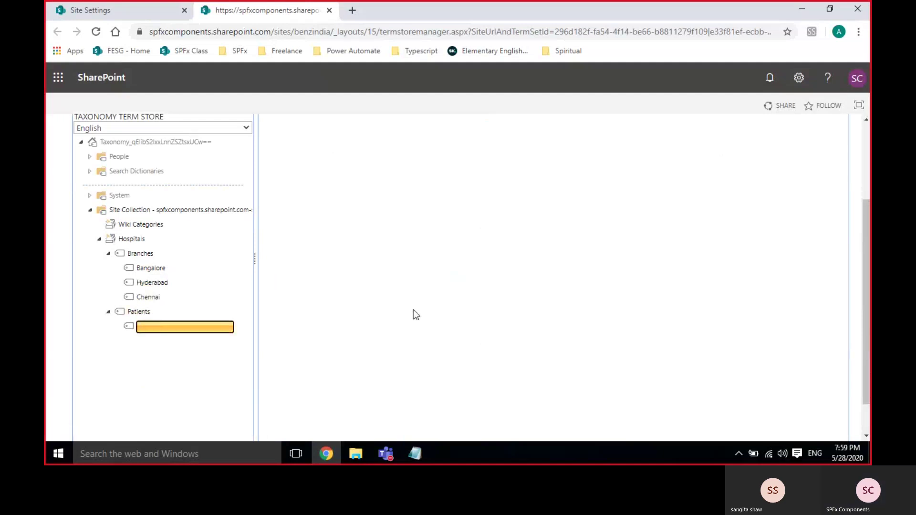
{"action": "type", "text": "Ortho"}
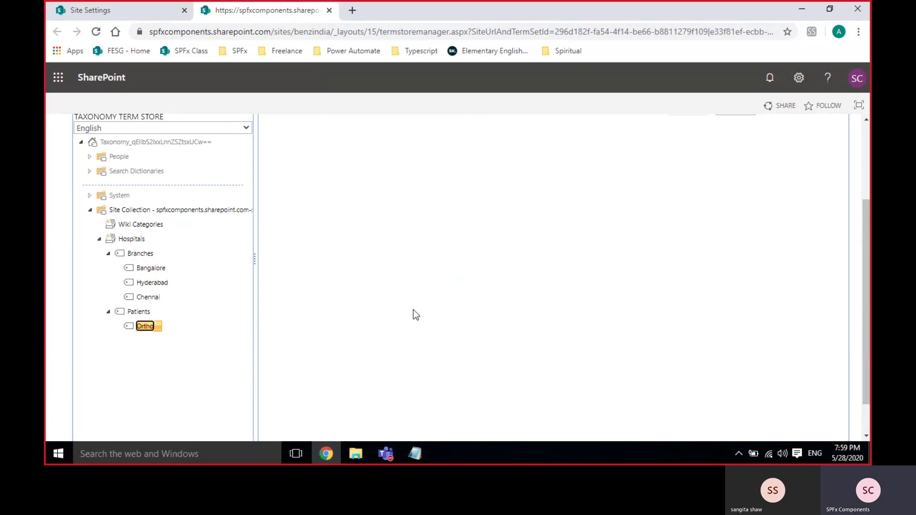
{"action": "key", "text": "Return"}
Create a child term named ENT under the Patients term
{"action": "left_click", "coordinate": [154, 312]}
{"action": "left_click", "coordinate": [196, 268]}
{"action": "type", "text": "ENT"}
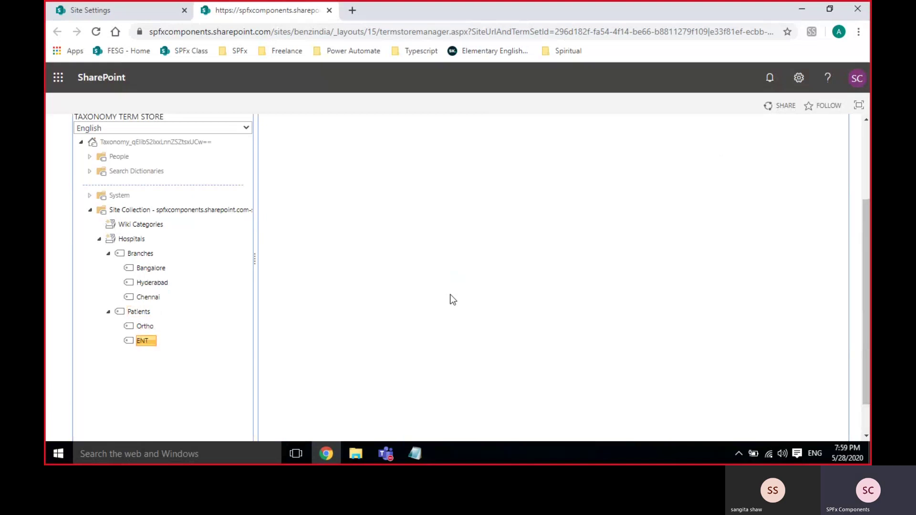
{"action": "key", "text": "Return"}
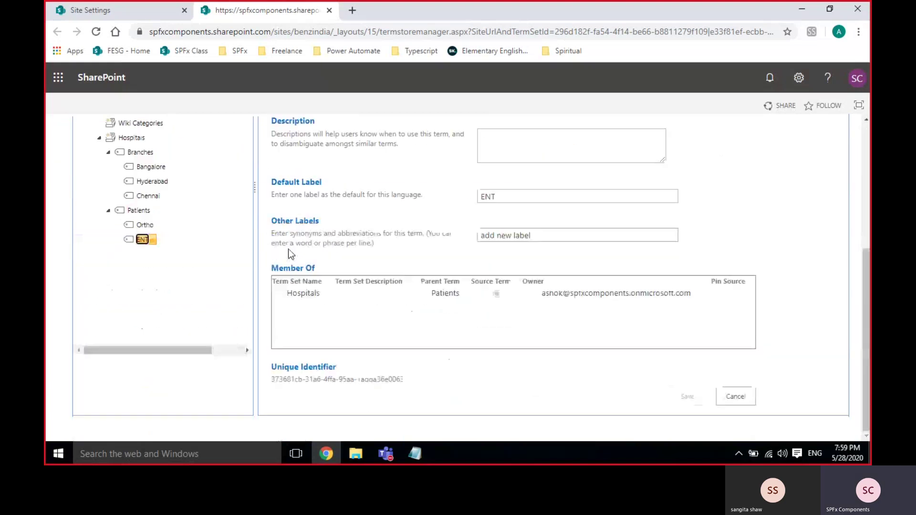
Open the benzindia home page, reload it, and check the Branches and Patients submenus in the global navigation
{"action": "left_click", "coordinate": [114, 10]}
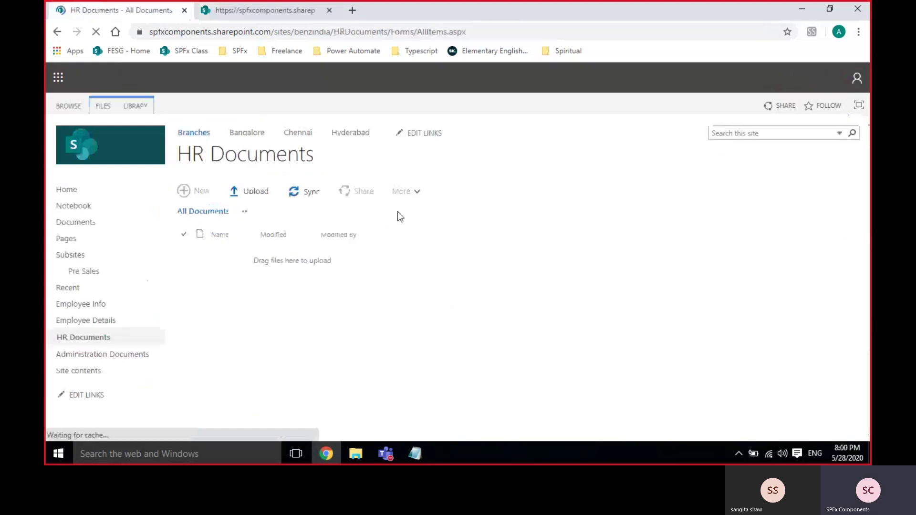
{"action": "left_click", "coordinate": [114, 192]}
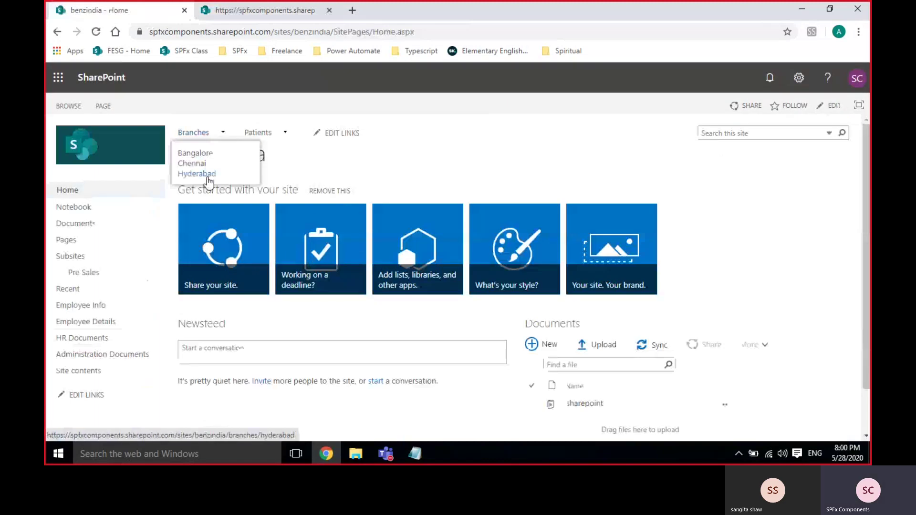
{"action": "mouse_move", "coordinate": [261, 133]}
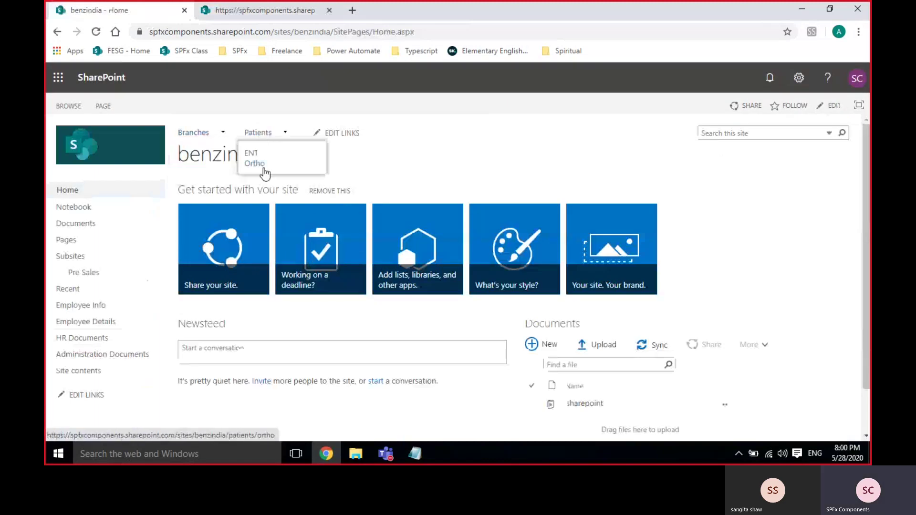
{"action": "left_click", "coordinate": [333, 32]}
{"action": "key", "text": "Return"}
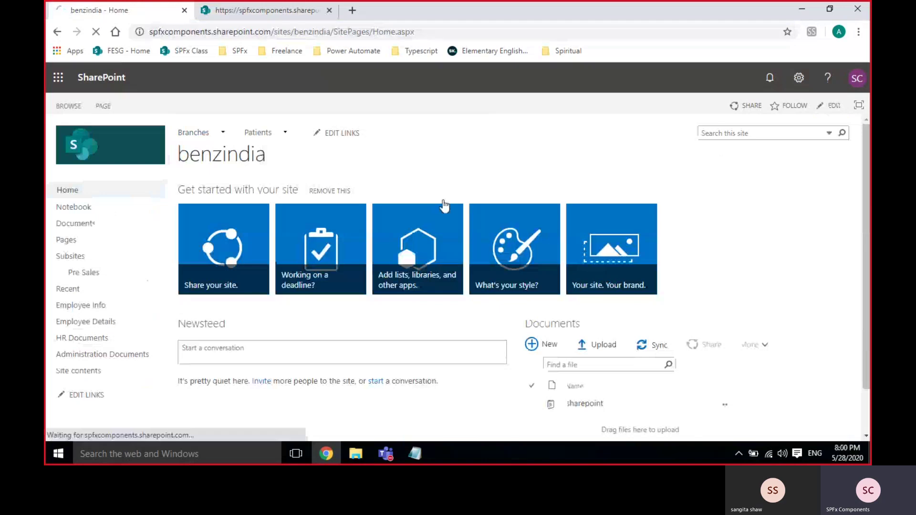
{"action": "mouse_move", "coordinate": [200, 137]}
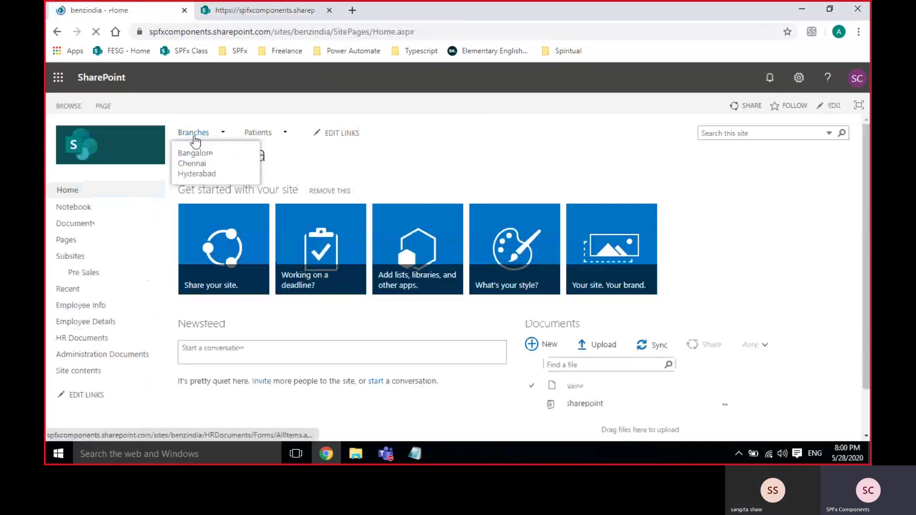
{"action": "mouse_move", "coordinate": [260, 132]}
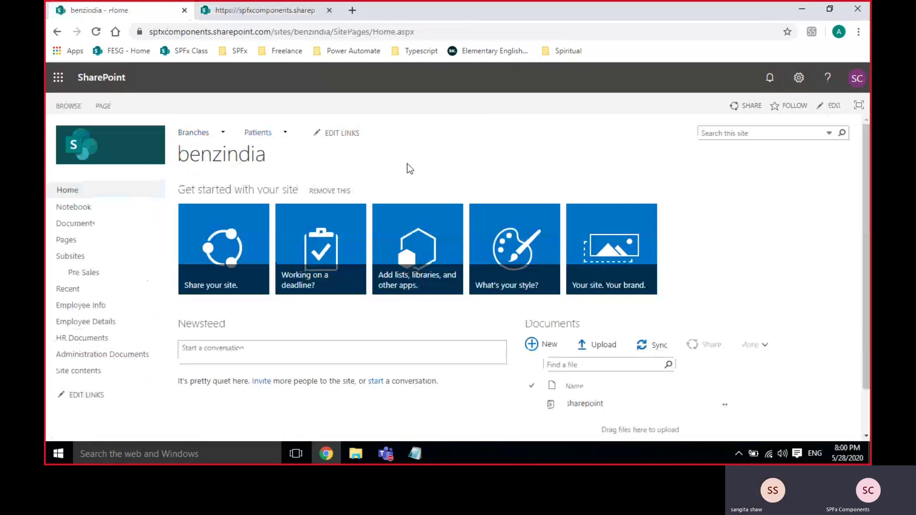
Open the navigation settings of the Ortho term under Patients in the Term Store Management Tool
{"action": "left_click", "coordinate": [273, 13]}
{"action": "scroll", "coordinate": [317, 221], "scroll_direction": "up", "scroll_amount": 4}
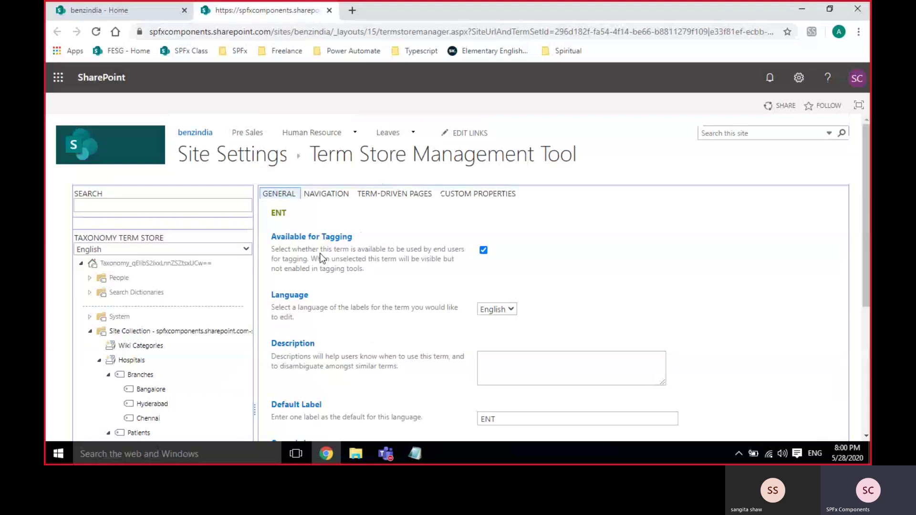
{"action": "scroll", "coordinate": [321, 257], "scroll_direction": "down", "scroll_amount": 4}
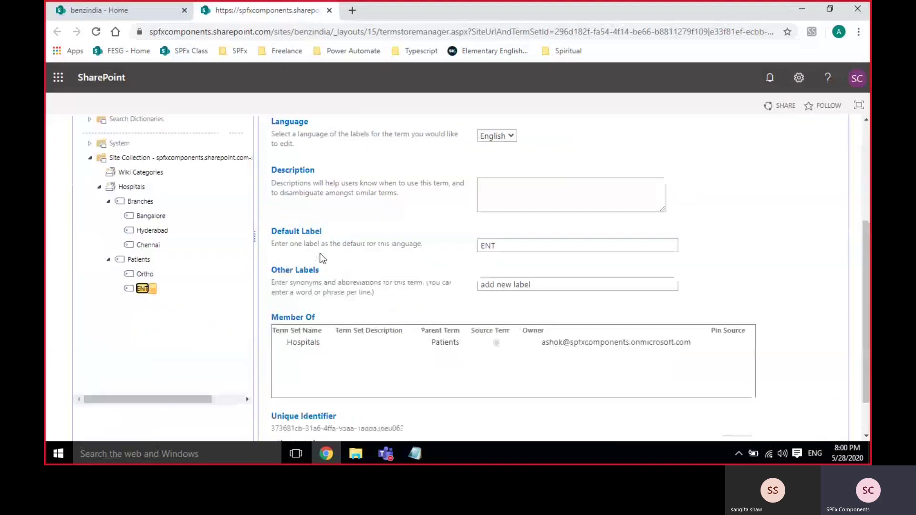
{"action": "left_click", "coordinate": [144, 265]}
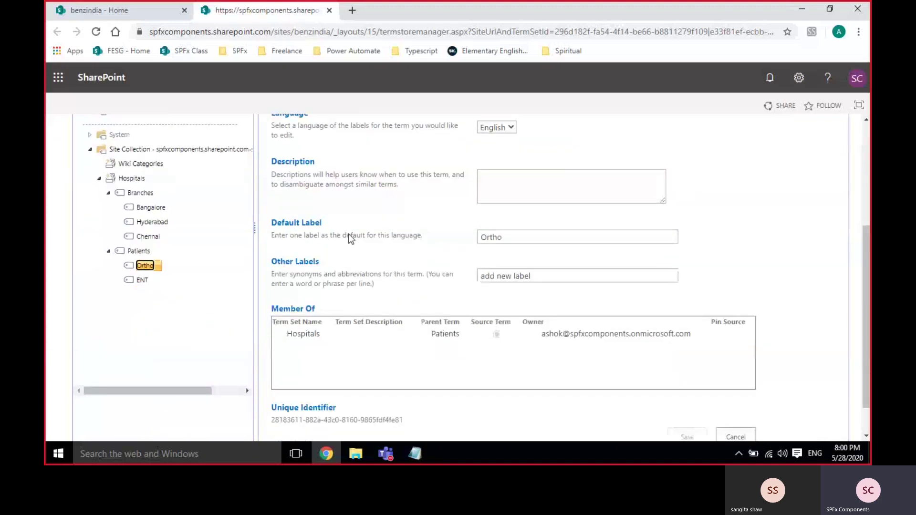
{"action": "scroll", "coordinate": [348, 234], "scroll_direction": "up", "scroll_amount": 2}
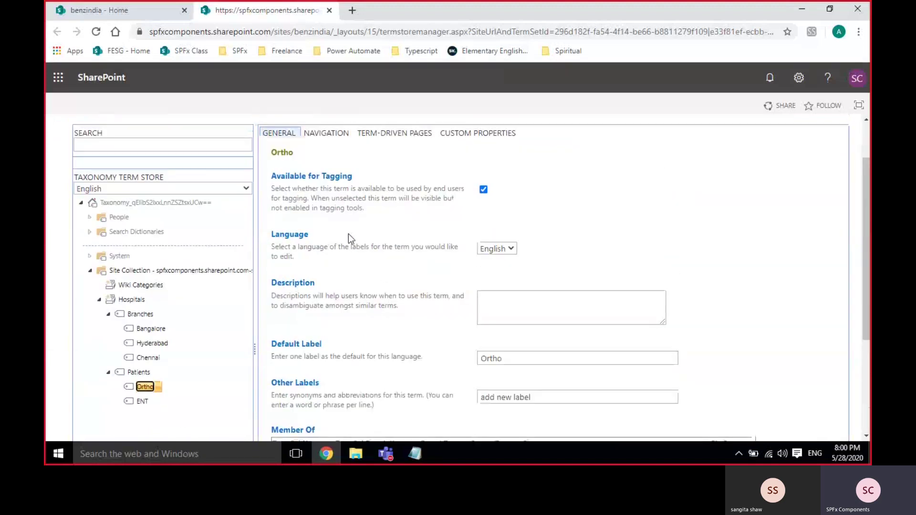
{"action": "left_click", "coordinate": [322, 138]}
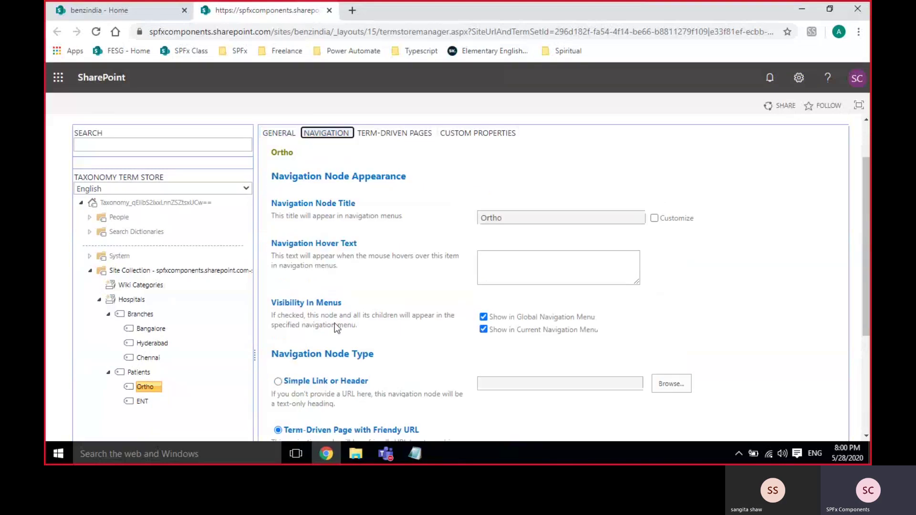
{"action": "scroll", "coordinate": [334, 322], "scroll_direction": "down", "scroll_amount": 2}
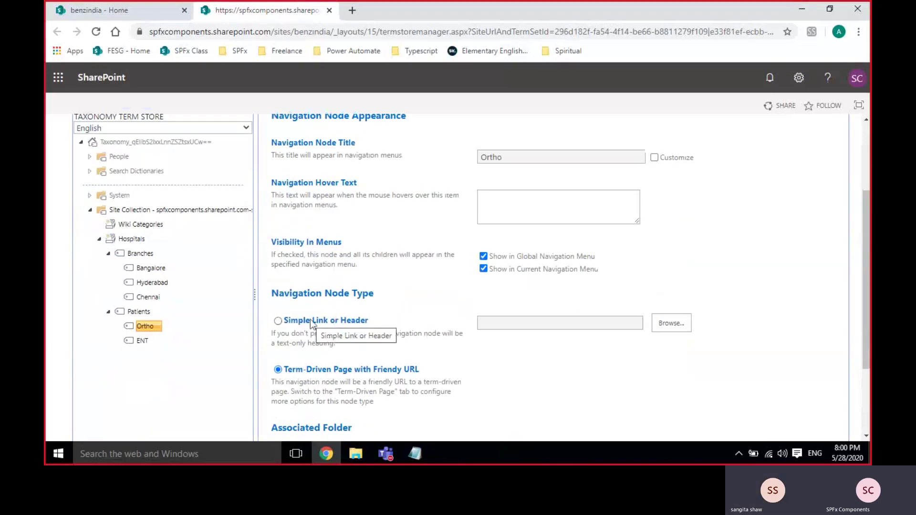
{"action": "left_click", "coordinate": [277, 320]}
{"action": "left_click", "coordinate": [507, 323]}
{"action": "type", "text": "https://spfxcomponents.sharepoint.com/sites/benzindia/HRDocuments/Forms/AllItems.aspx"}
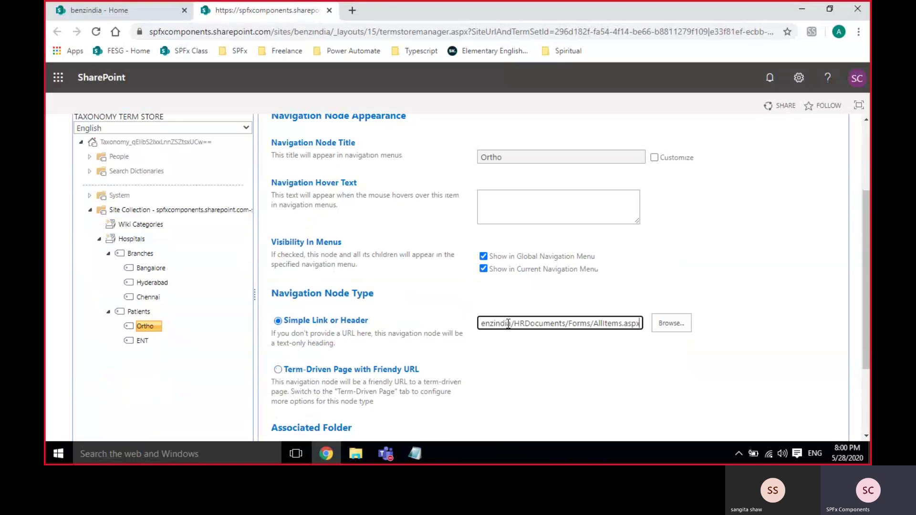
{"action": "scroll", "coordinate": [562, 418], "scroll_direction": "down", "scroll_amount": 3}
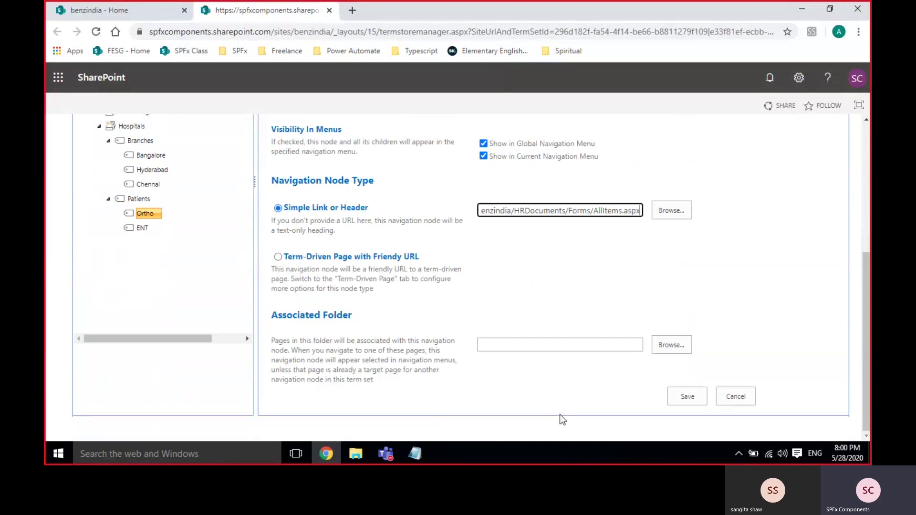
{"action": "left_click", "coordinate": [692, 402]}
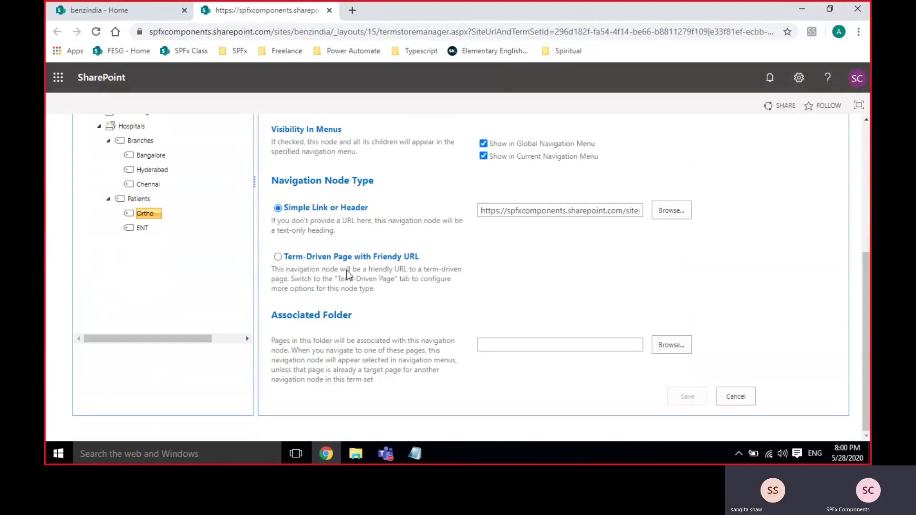
Review the saved navigation settings of the Ortho term and the general settings of the Hospitals term set
{"action": "scroll", "coordinate": [347, 275], "scroll_direction": "up", "scroll_amount": 1}
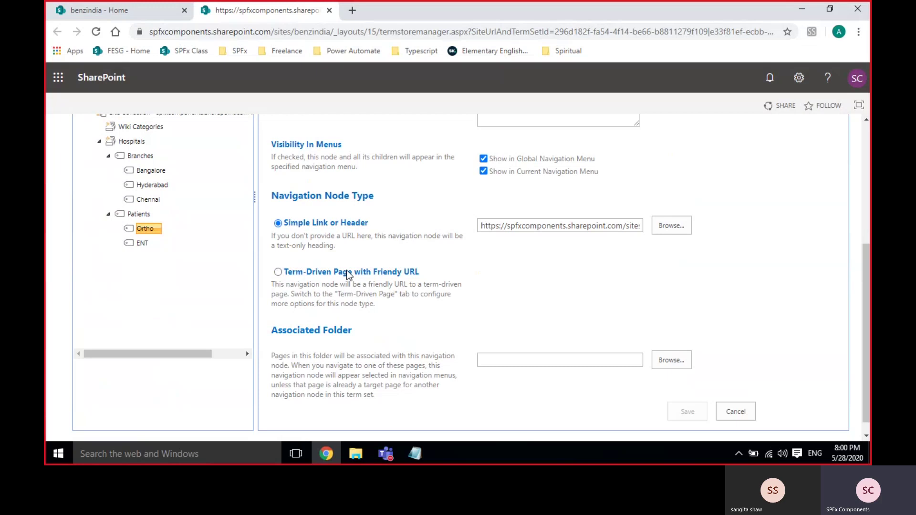
{"action": "scroll", "coordinate": [348, 274], "scroll_direction": "up", "scroll_amount": 3}
{"action": "scroll", "coordinate": [347, 272], "scroll_direction": "up", "scroll_amount": 1}
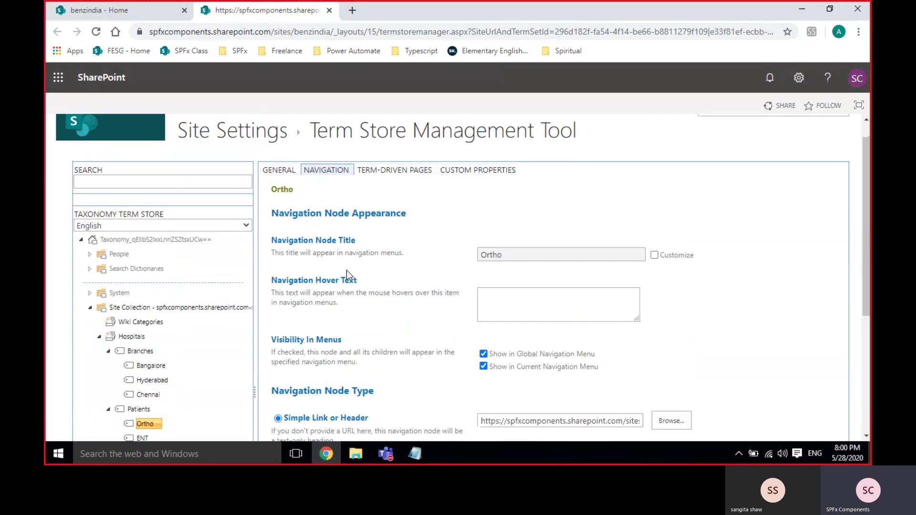
{"action": "scroll", "coordinate": [347, 272], "scroll_direction": "down", "scroll_amount": 4}
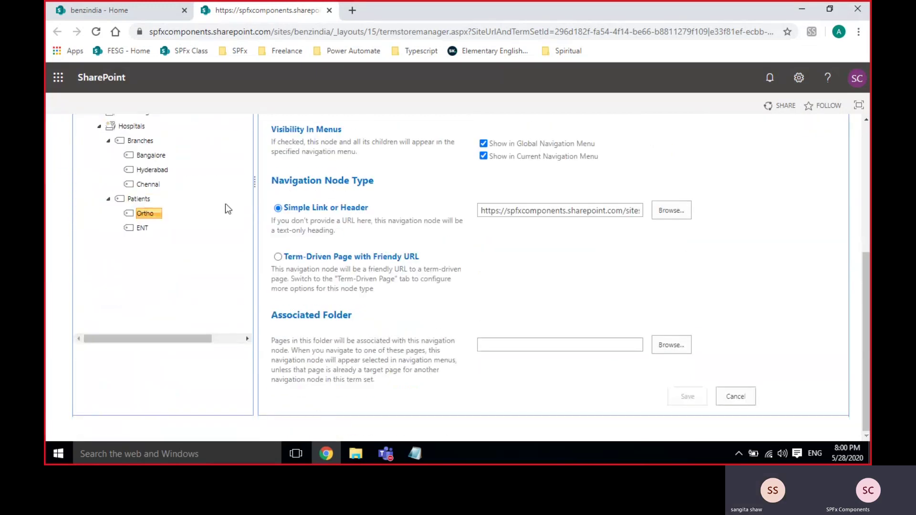
{"action": "scroll", "coordinate": [226, 204], "scroll_direction": "up", "scroll_amount": 1}
{"action": "left_click", "coordinate": [129, 189]}
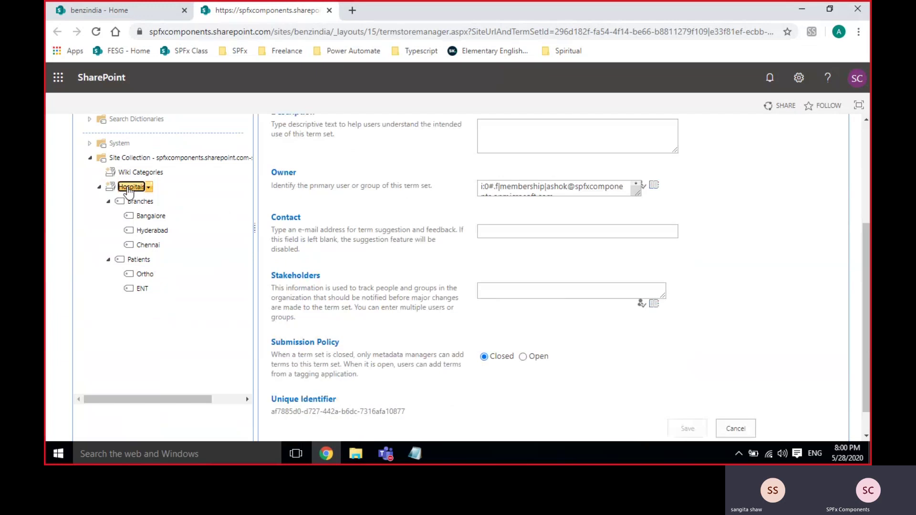
{"action": "scroll", "coordinate": [333, 222], "scroll_direction": "up", "scroll_amount": 1}
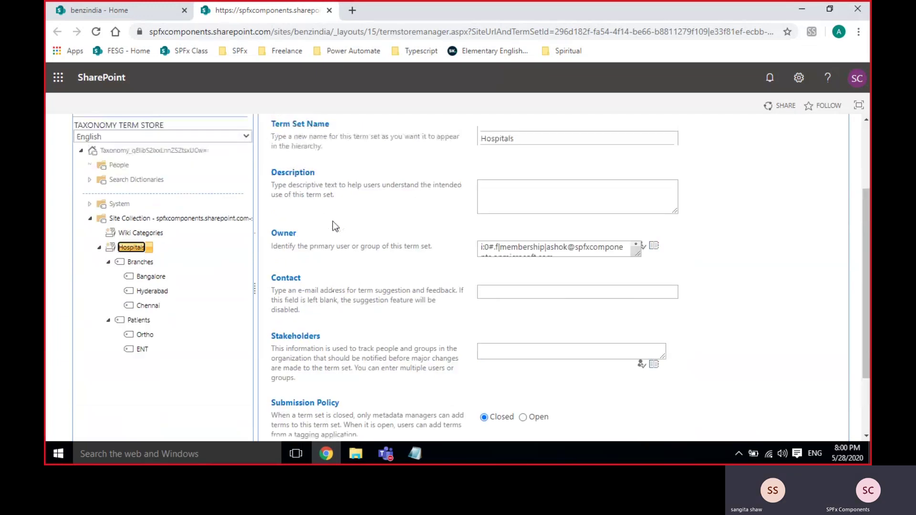
{"action": "scroll", "coordinate": [333, 222], "scroll_direction": "up", "scroll_amount": 1}
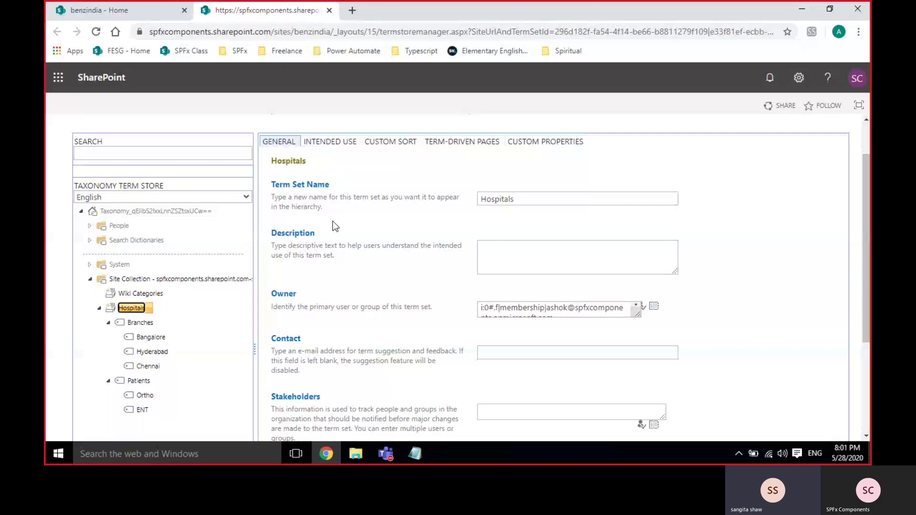
{"action": "scroll", "coordinate": [333, 221], "scroll_direction": "down", "scroll_amount": 3}
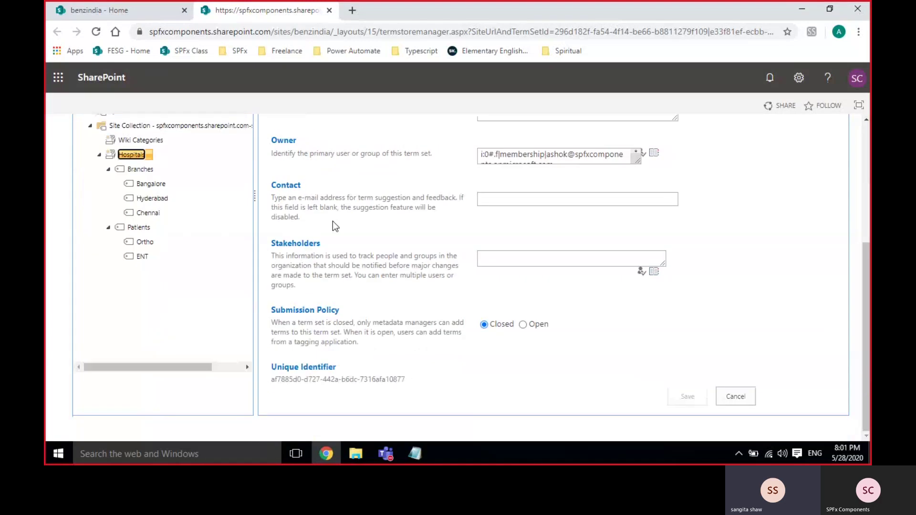
Duplicate the benzindia home page and open the site's Navigation Settings in the copy
{"action": "left_click", "coordinate": [129, 10]}
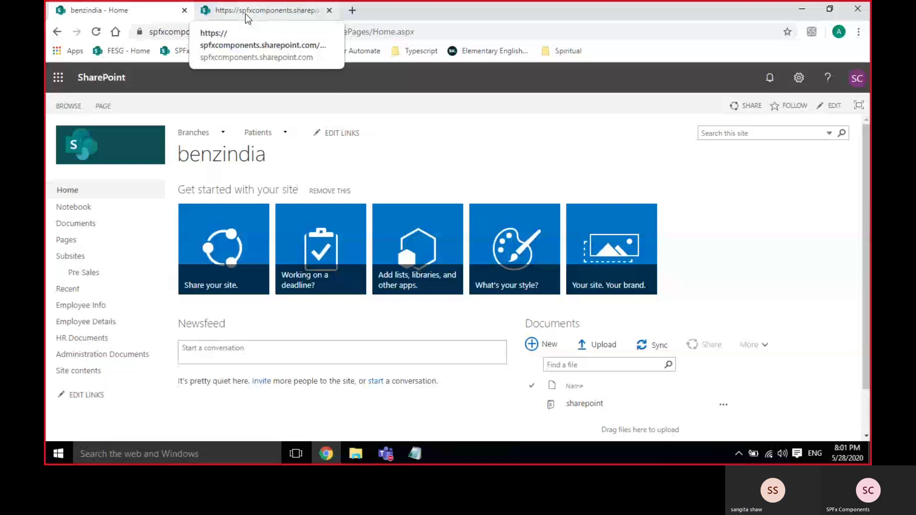
{"action": "right_click", "coordinate": [129, 10]}
{"action": "left_click", "coordinate": [160, 59]}
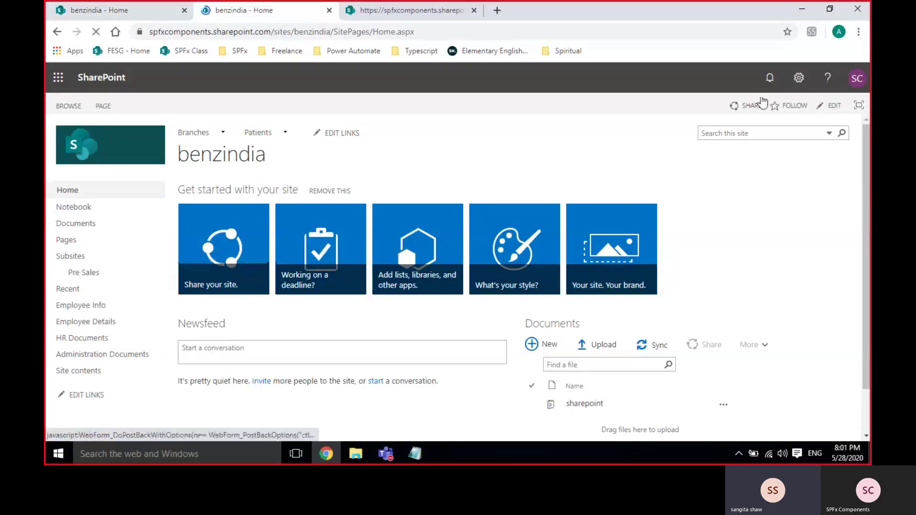
{"action": "left_click", "coordinate": [799, 78]}
{"action": "left_click", "coordinate": [710, 244]}
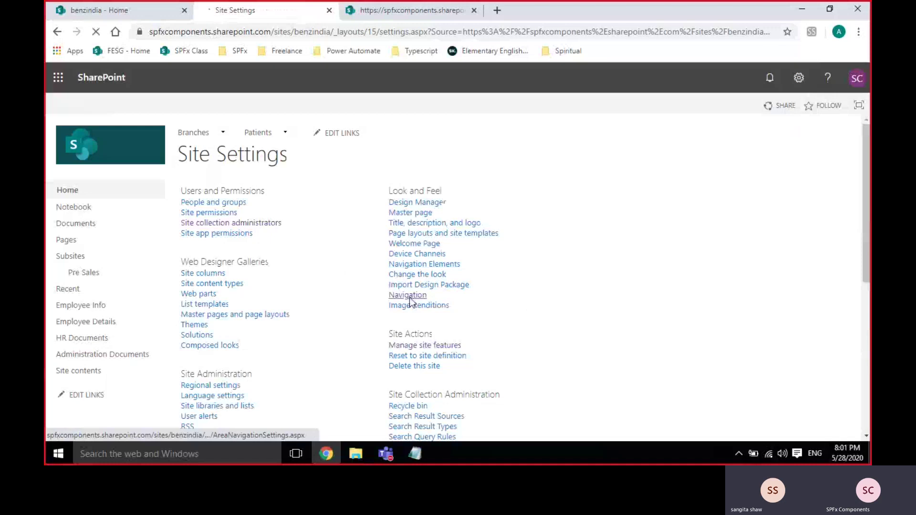
{"action": "left_click", "coordinate": [408, 296]}
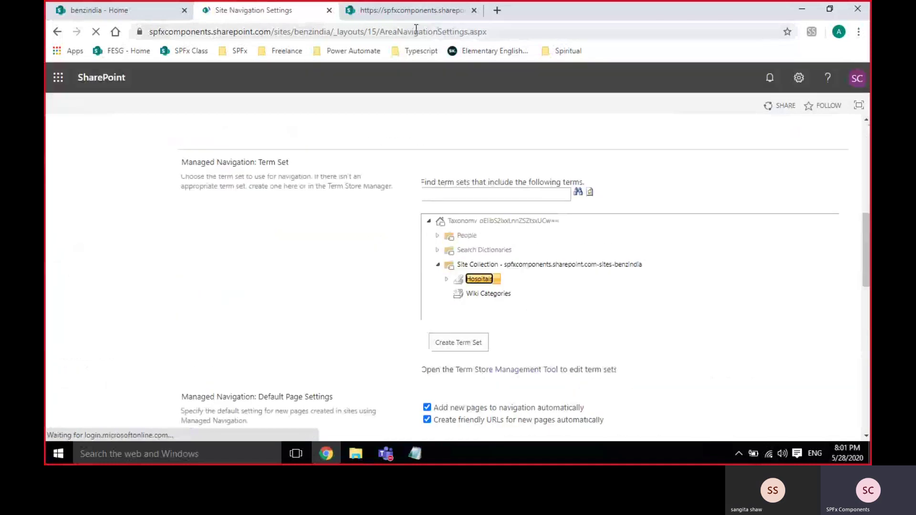
Return to the Term Store Management Tool and review the general settings of the Bangalore term under Branches
{"action": "left_click", "coordinate": [412, 11]}
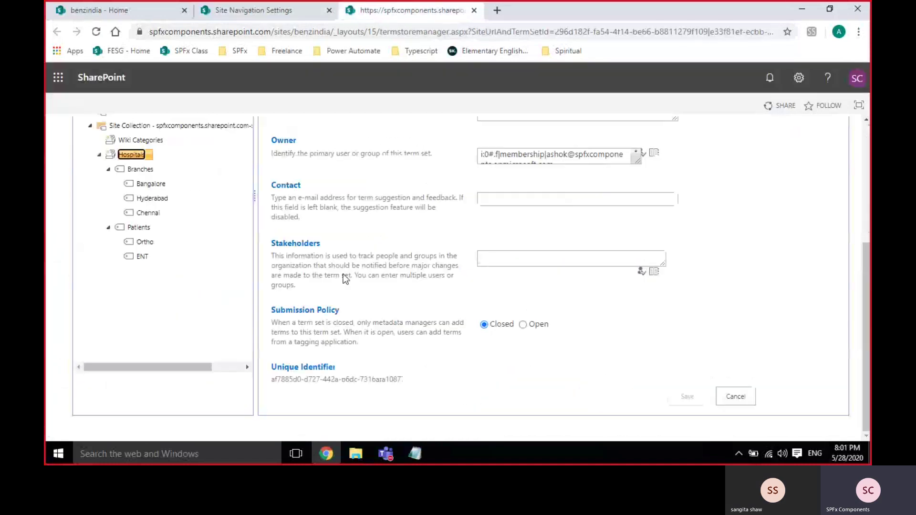
{"action": "left_click", "coordinate": [151, 184]}
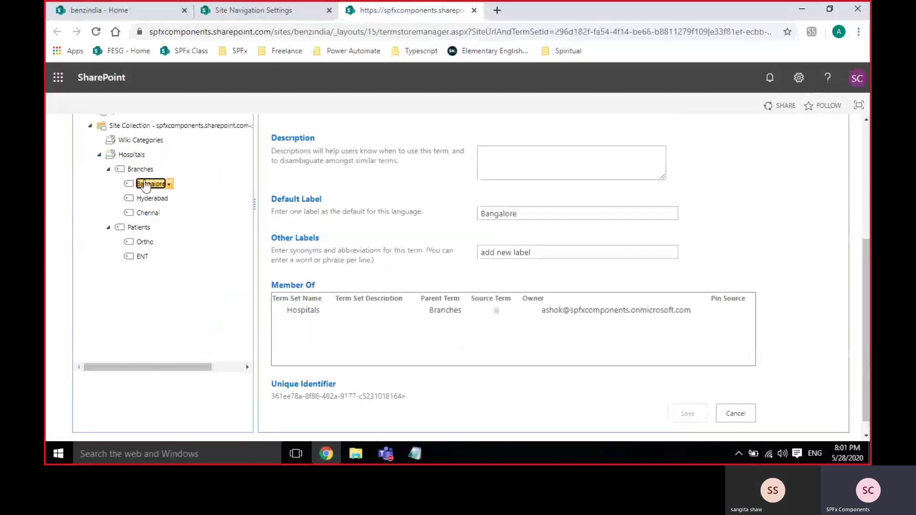
{"action": "scroll", "coordinate": [482, 248], "scroll_direction": "up", "scroll_amount": 3}
{"action": "scroll", "coordinate": [481, 248], "scroll_direction": "up", "scroll_amount": 2}
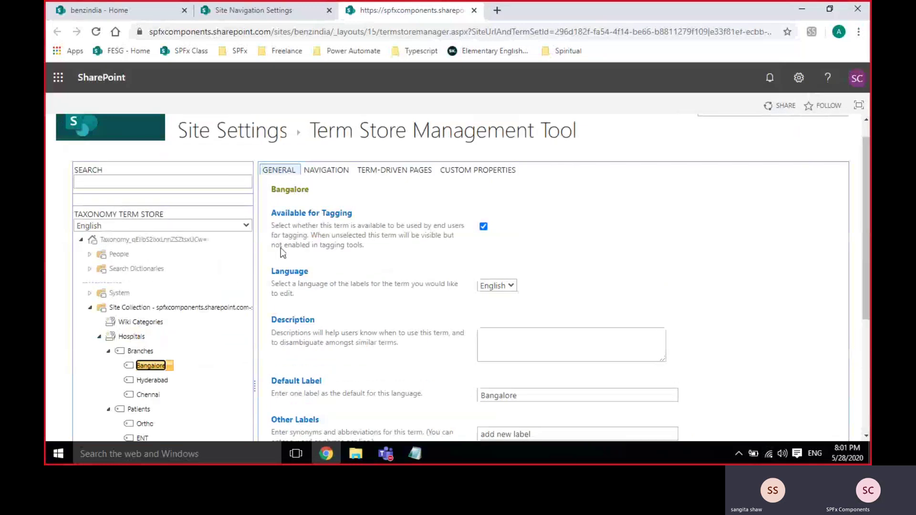
{"action": "scroll", "coordinate": [281, 247], "scroll_direction": "down", "scroll_amount": 1}
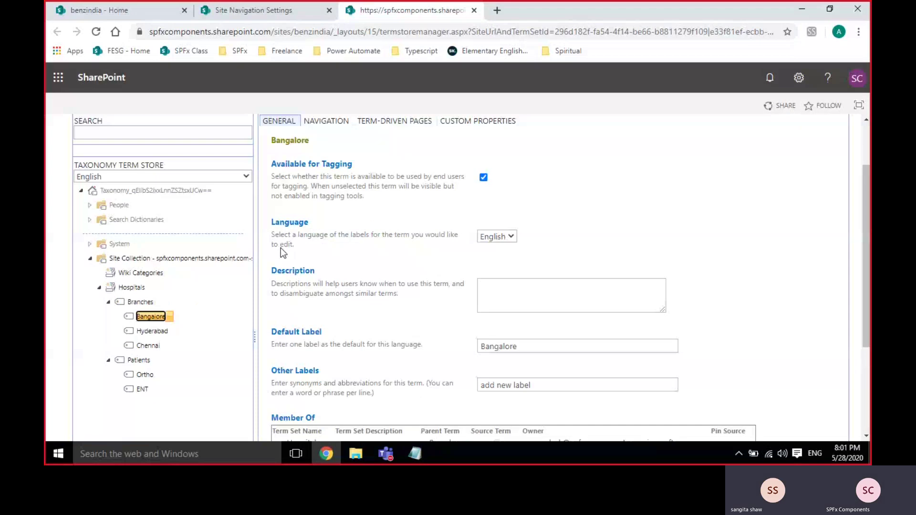
{"action": "scroll", "coordinate": [281, 247], "scroll_direction": "up", "scroll_amount": 1}
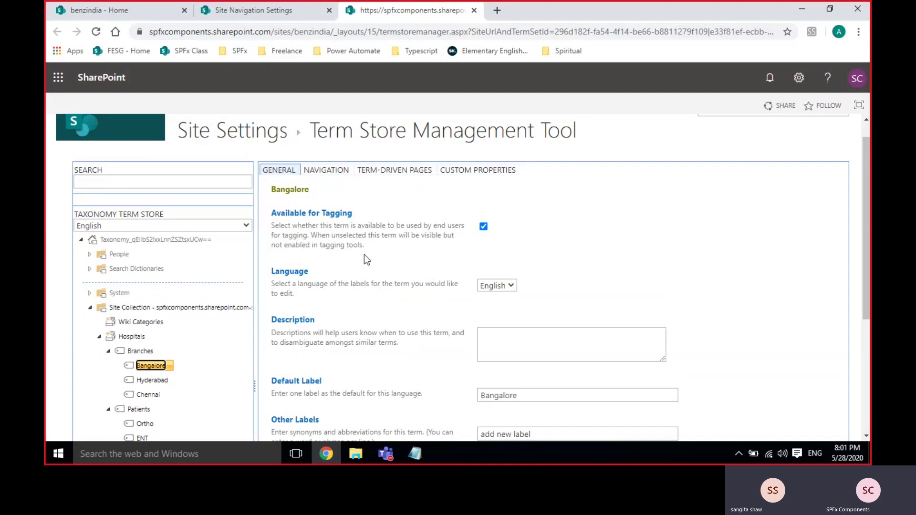
Open the Employee Info list from the Navigation Settings page and copy its URL
{"action": "left_click", "coordinate": [277, 16]}
{"action": "scroll", "coordinate": [172, 180], "scroll_direction": "up", "scroll_amount": 10}
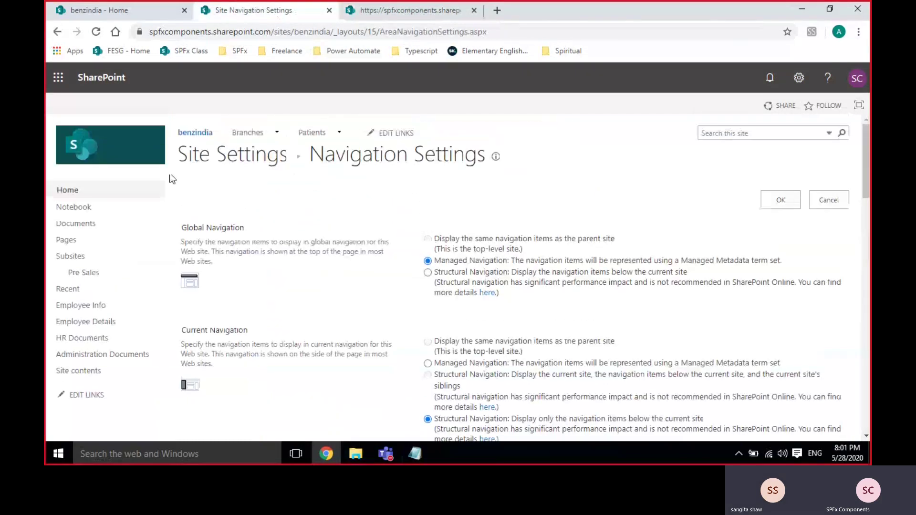
{"action": "left_click", "coordinate": [81, 305]}
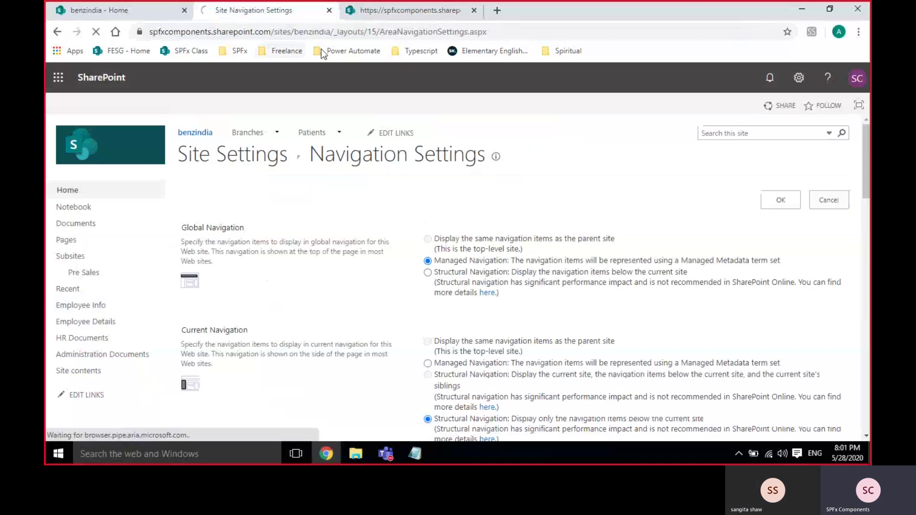
{"action": "right_click", "coordinate": [384, 35]}
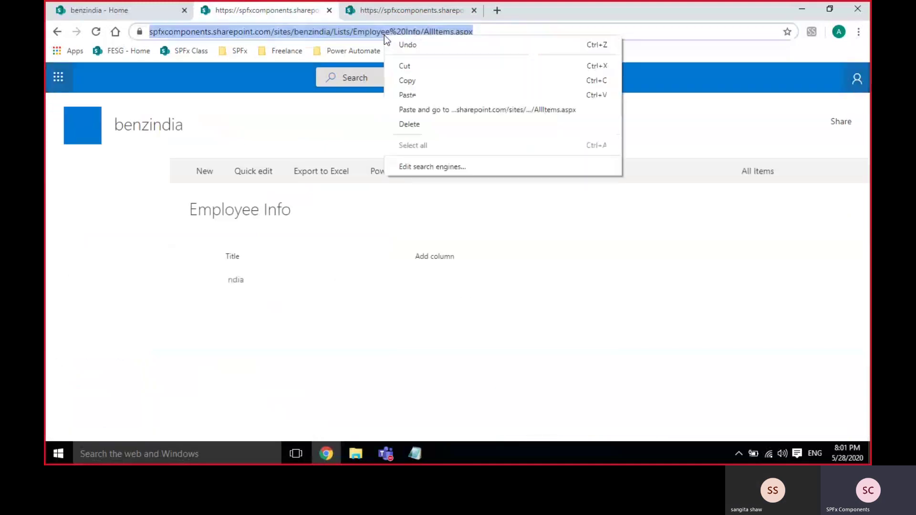
{"action": "left_click", "coordinate": [410, 82]}
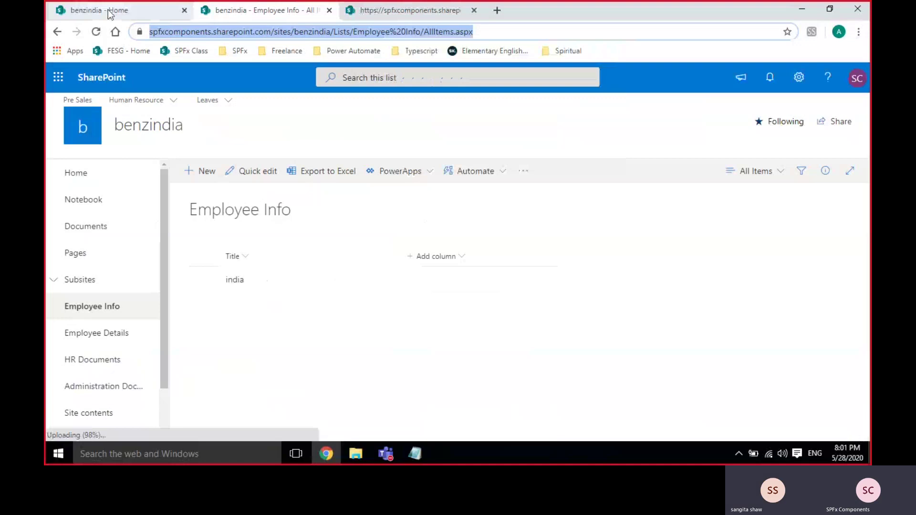
Open the navigation settings of the Hyderabad term under Branches in the Term Store Management Tool
{"action": "left_click", "coordinate": [401, 11]}
{"action": "scroll", "coordinate": [153, 260], "scroll_direction": "down", "scroll_amount": 3}
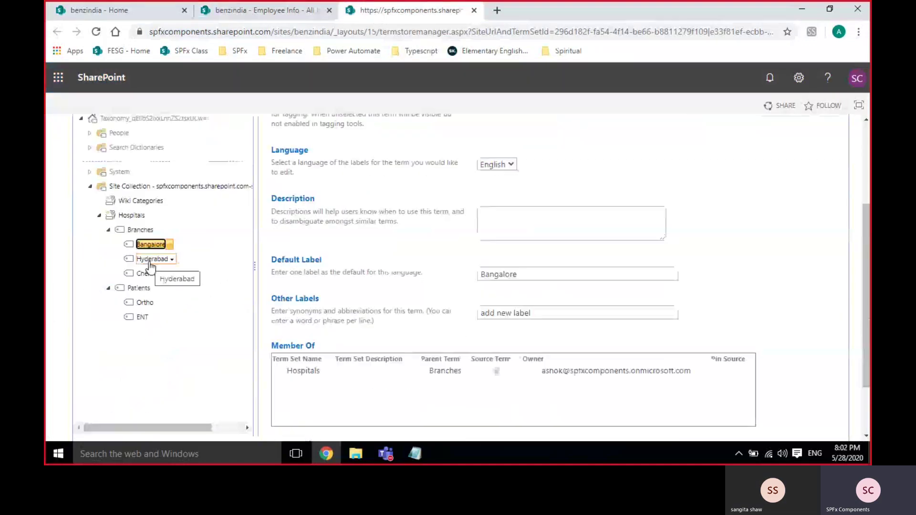
{"action": "left_click", "coordinate": [151, 258]}
{"action": "scroll", "coordinate": [343, 235], "scroll_direction": "up", "scroll_amount": 3}
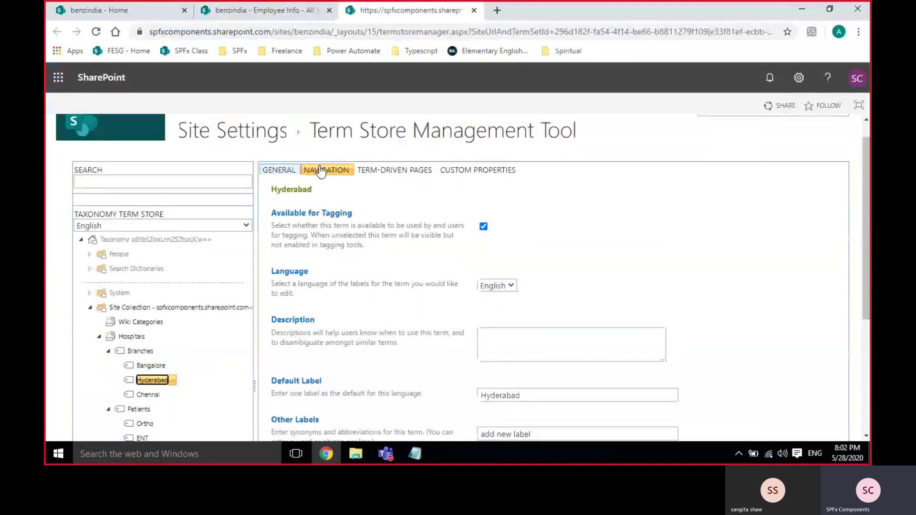
{"action": "left_click", "coordinate": [321, 171]}
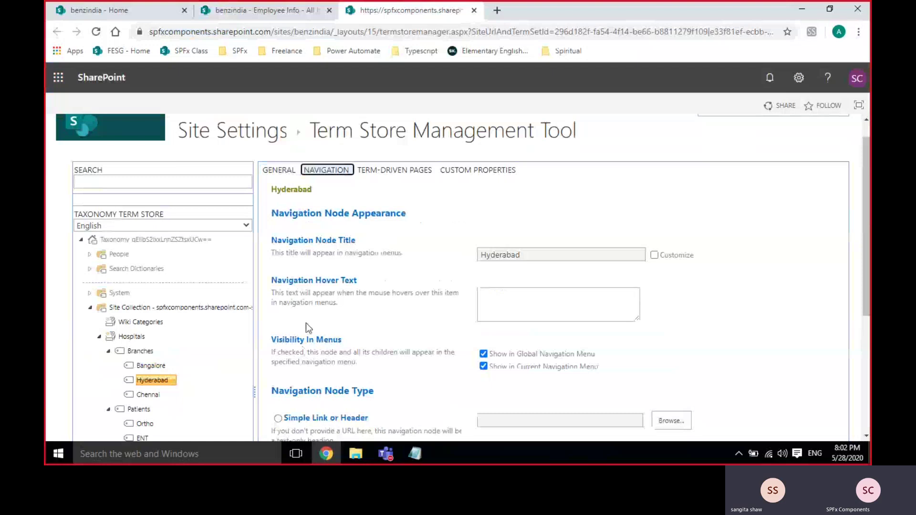
Set the Hyderabad term's navigation node type to Simple Link or Header, paste the Employee Info list URL, and save
{"action": "scroll", "coordinate": [306, 322], "scroll_direction": "down", "scroll_amount": 3}
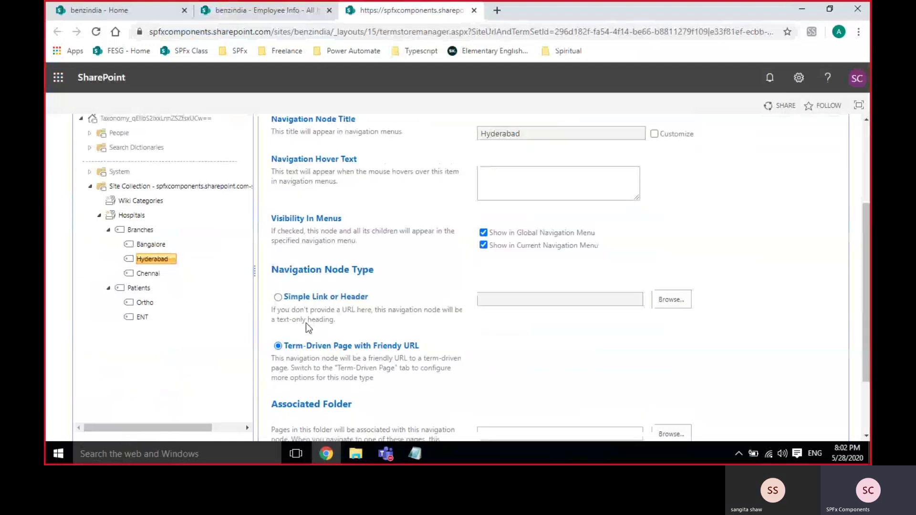
{"action": "left_click", "coordinate": [306, 296]}
{"action": "right_click", "coordinate": [527, 303]}
{"action": "left_click", "coordinate": [554, 223]}
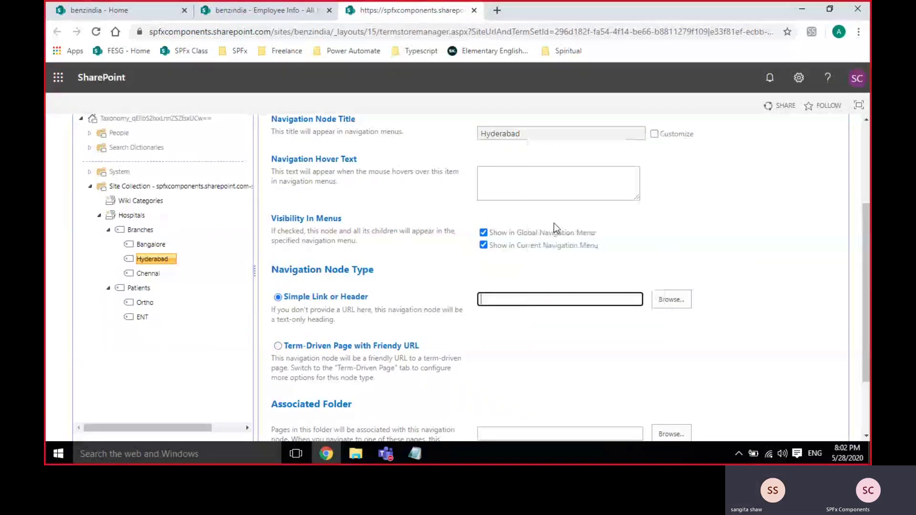
{"action": "scroll", "coordinate": [631, 331], "scroll_direction": "down", "scroll_amount": 2}
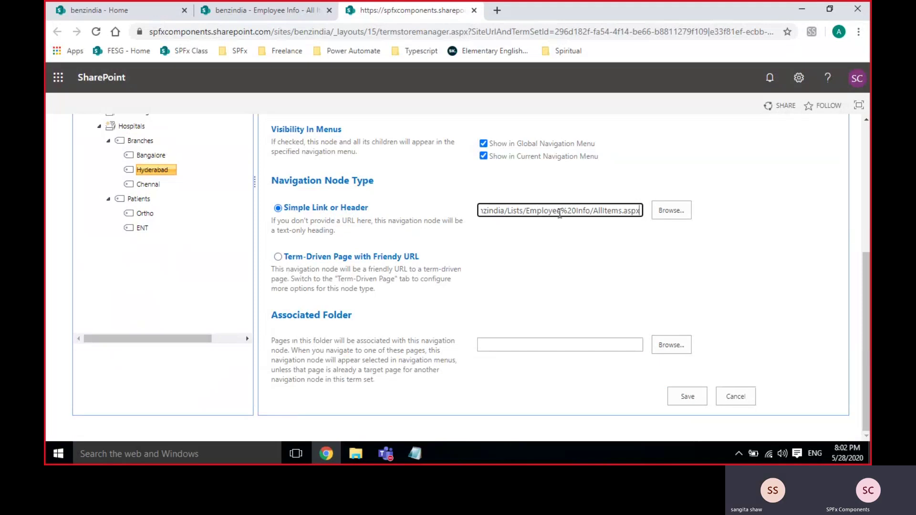
{"action": "left_click", "coordinate": [692, 397]}
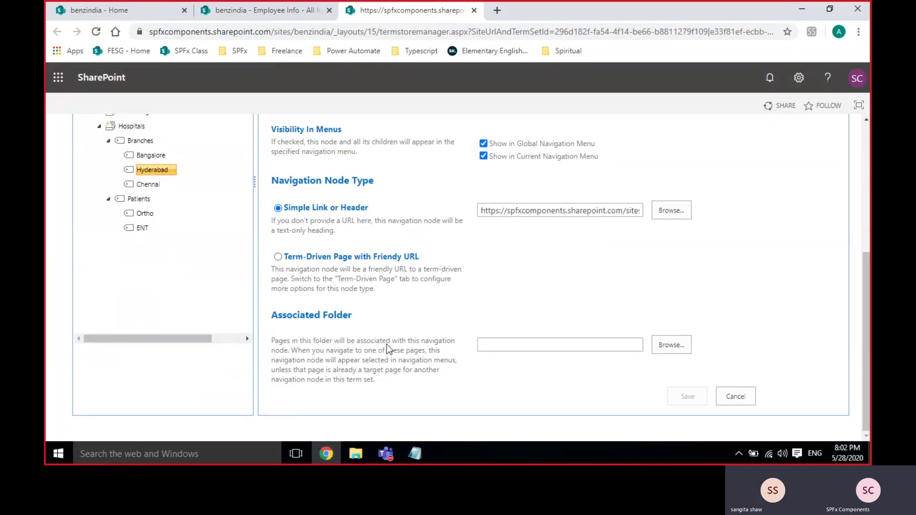
Test the Hyderabad link under Branches from the benzindia home page, and return to the term's navigation settings
{"action": "left_click", "coordinate": [237, 10]}
{"action": "key", "text": "Return"}
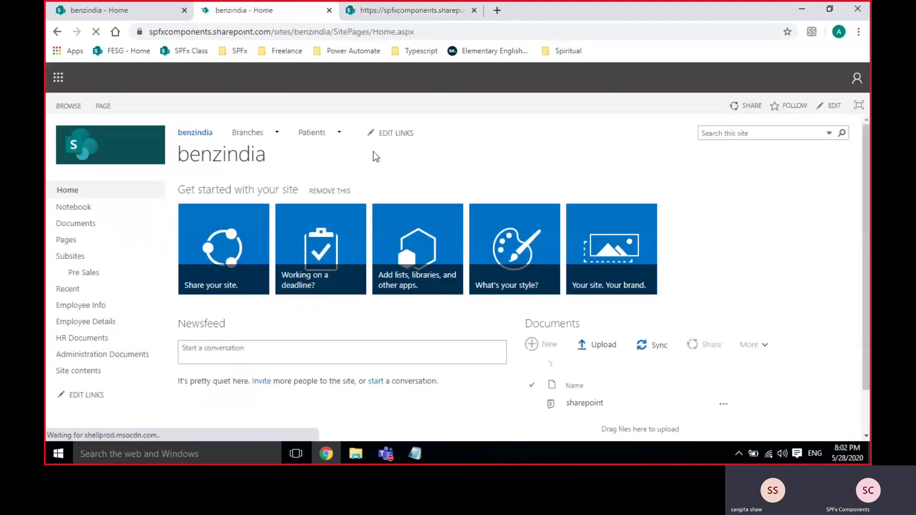
{"action": "mouse_move", "coordinate": [248, 132]}
{"action": "left_click", "coordinate": [247, 173]}
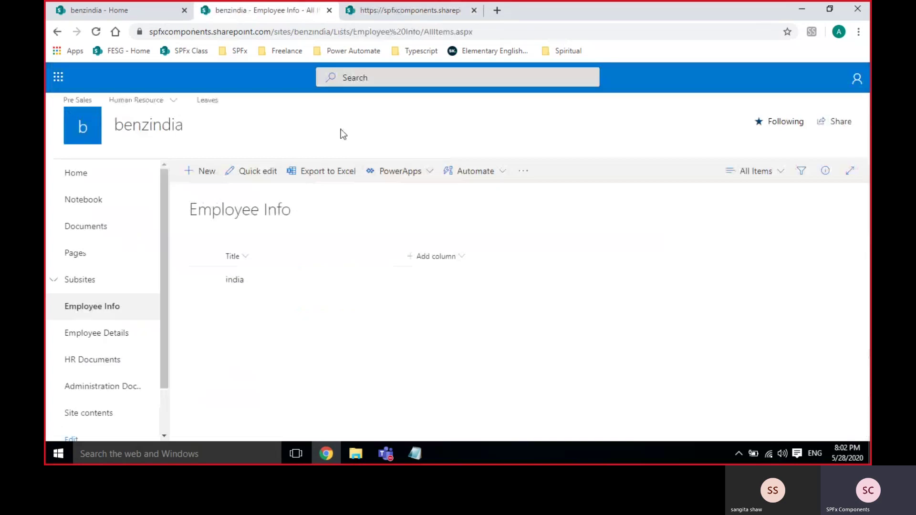
{"action": "left_click", "coordinate": [126, 130]}
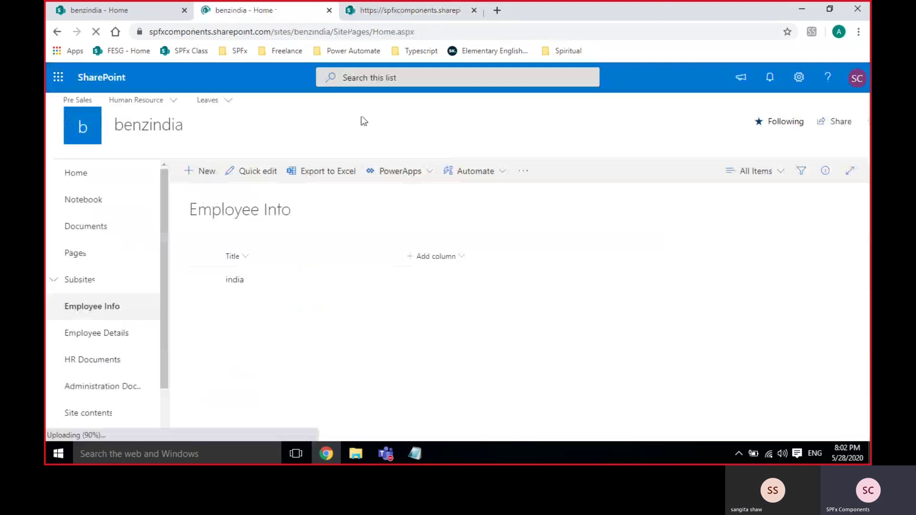
{"action": "mouse_move", "coordinate": [193, 132]}
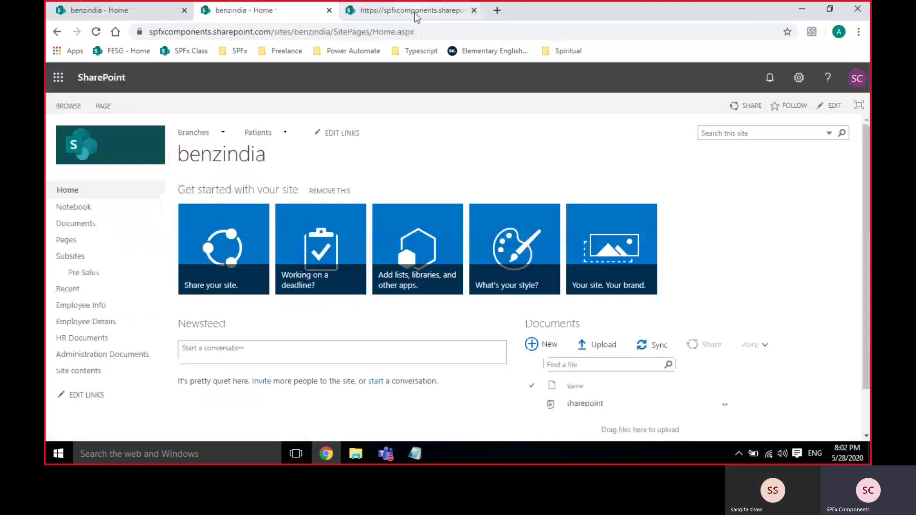
{"action": "left_click", "coordinate": [415, 17]}
{"action": "scroll", "coordinate": [365, 224], "scroll_direction": "up", "scroll_amount": 5}
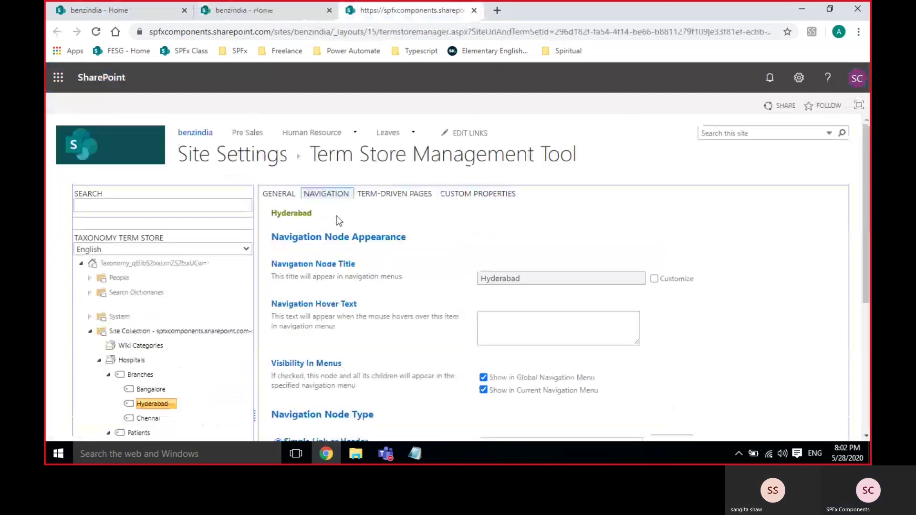
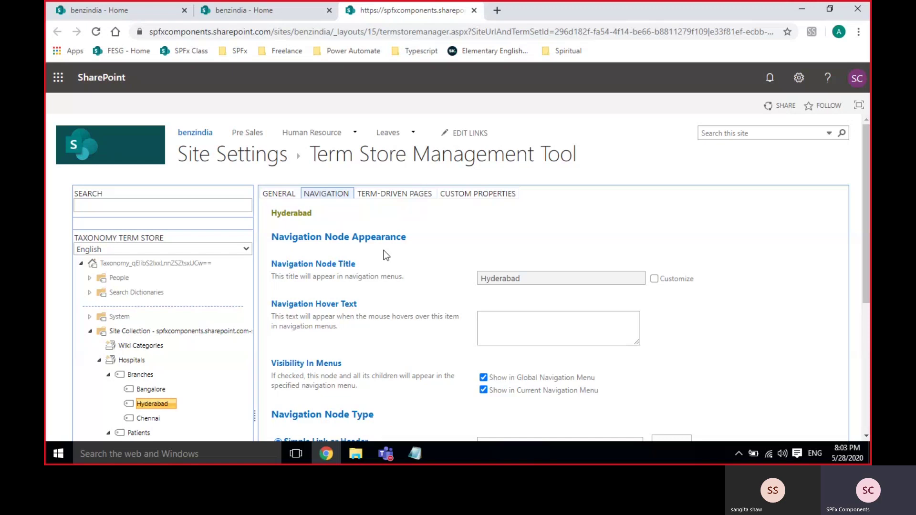
Search the benzindia site for "hyderabad" from its home page
{"action": "left_click", "coordinate": [252, 16]}
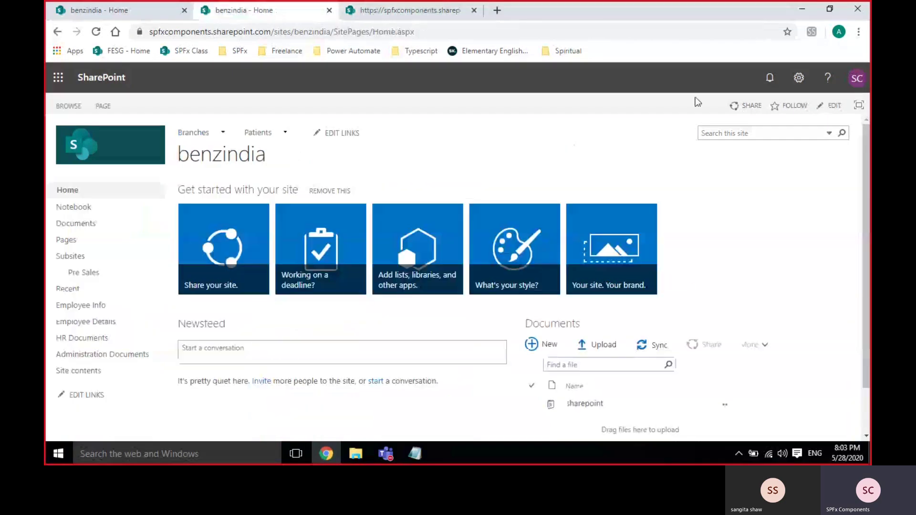
{"action": "left_click", "coordinate": [752, 132]}
{"action": "type", "text": "hyderabad"}
{"action": "key", "text": "Return"}
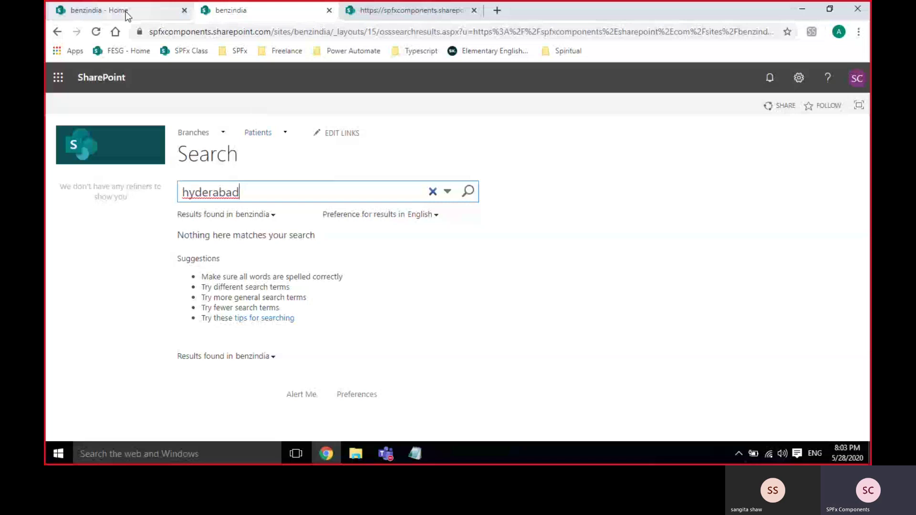
Return to the Term Store Management Tool and review the Hyderabad term's navigation node appearance, menu visibility and node type settings
{"action": "key", "text": "ctrl+Tab"}
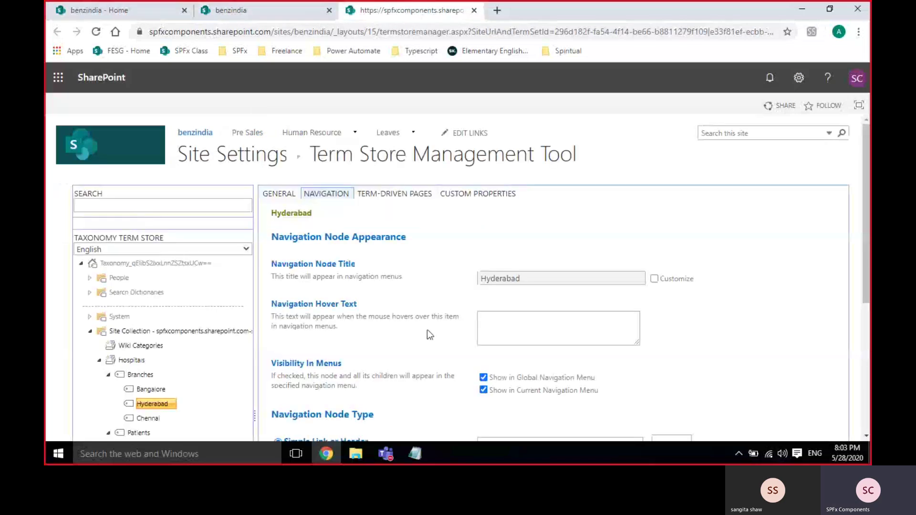
{"action": "scroll", "coordinate": [427, 330], "scroll_direction": "down", "scroll_amount": 3}
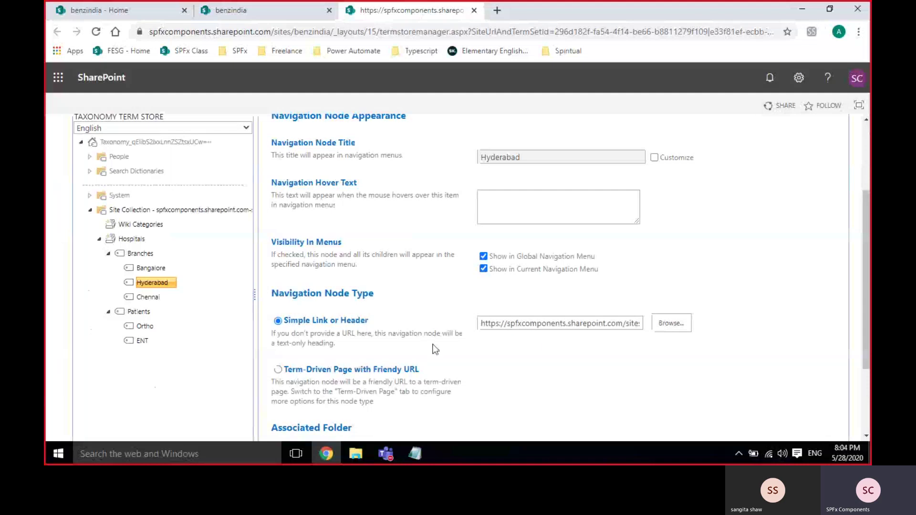
{"action": "scroll", "coordinate": [432, 347], "scroll_direction": "down", "scroll_amount": 3}
{"action": "scroll", "coordinate": [435, 350], "scroll_direction": "up", "scroll_amount": 3}
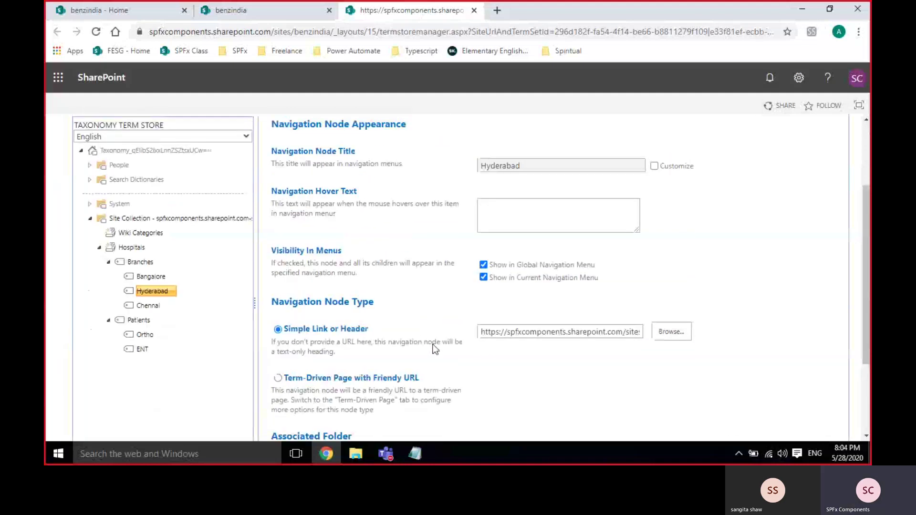
{"action": "scroll", "coordinate": [421, 336], "scroll_direction": "up", "scroll_amount": 3}
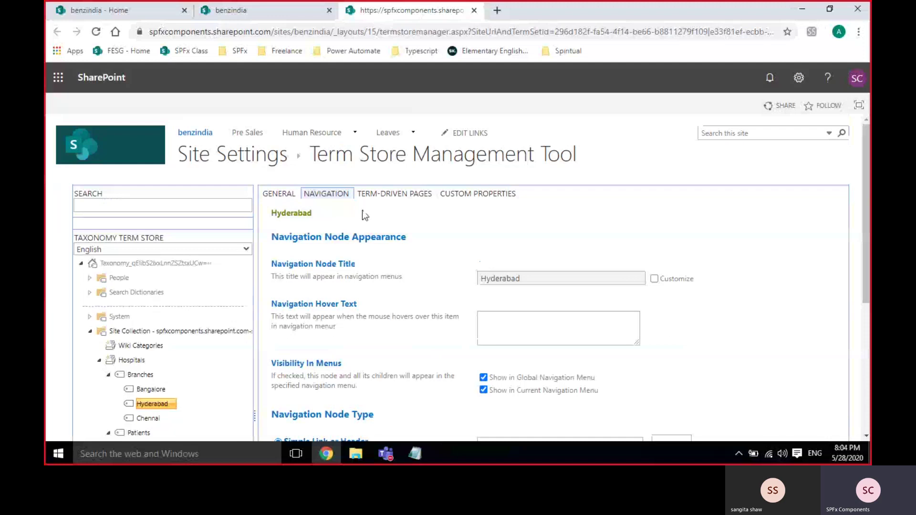
{"action": "scroll", "coordinate": [362, 211], "scroll_direction": "down", "scroll_amount": 2}
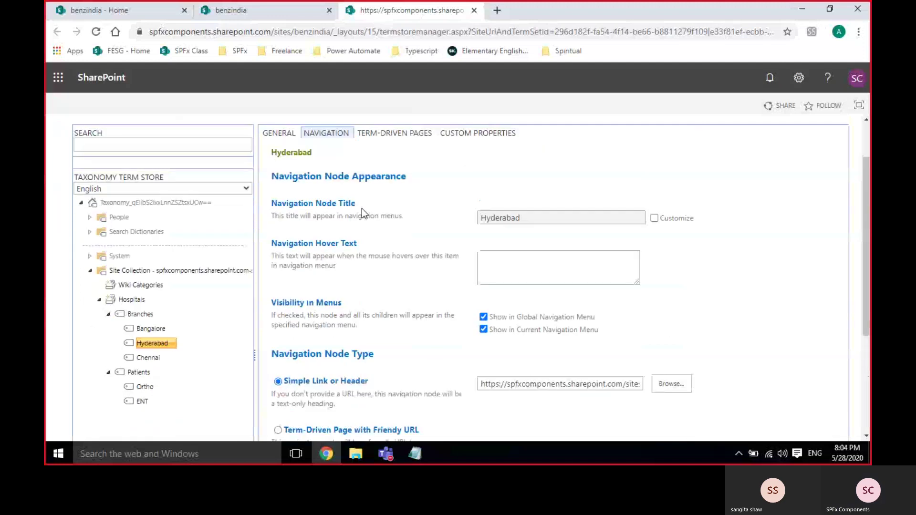
{"action": "scroll", "coordinate": [362, 209], "scroll_direction": "down", "scroll_amount": 2}
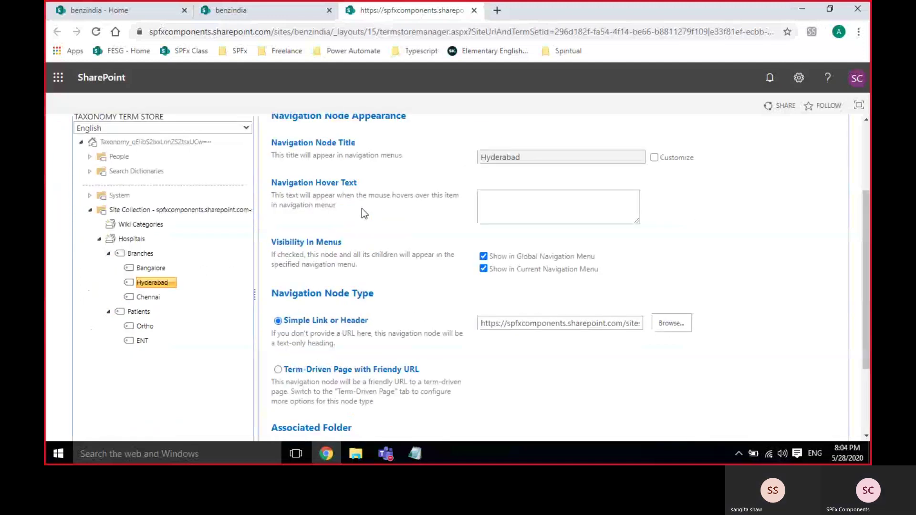
{"action": "scroll", "coordinate": [363, 213], "scroll_direction": "down", "scroll_amount": 2}
{"action": "scroll", "coordinate": [361, 208], "scroll_direction": "up", "scroll_amount": 3}
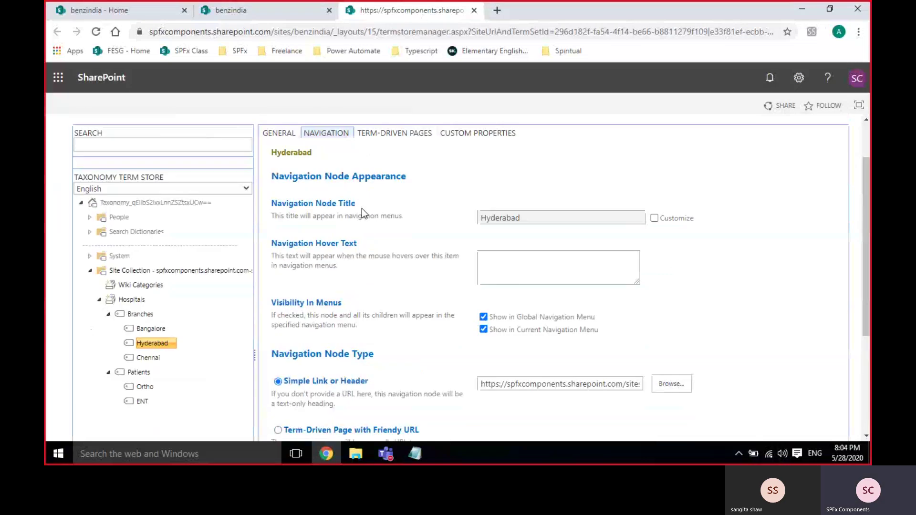
Enable a custom sort order for the Hospitals term set with Branches at 2 and Patients at 1, and try to save it
{"action": "left_click", "coordinate": [131, 299]}
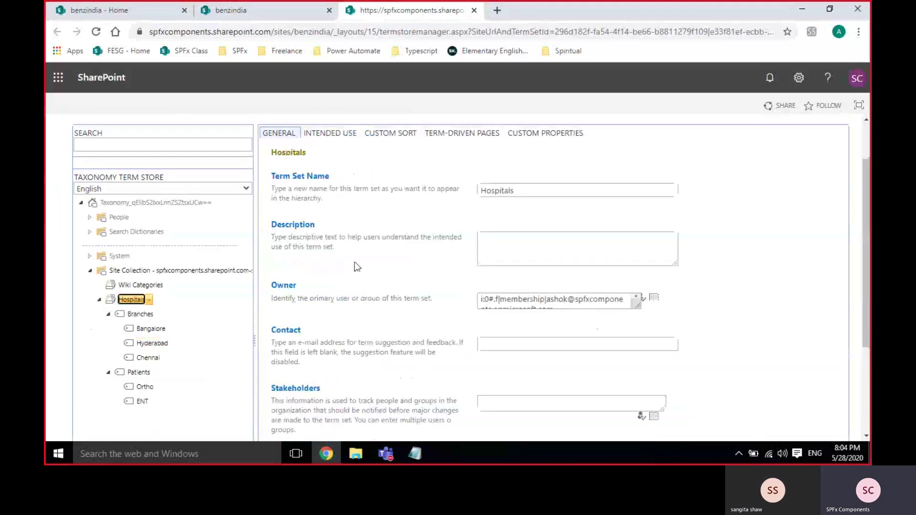
{"action": "scroll", "coordinate": [354, 262], "scroll_direction": "up", "scroll_amount": 2}
{"action": "left_click", "coordinate": [391, 194]}
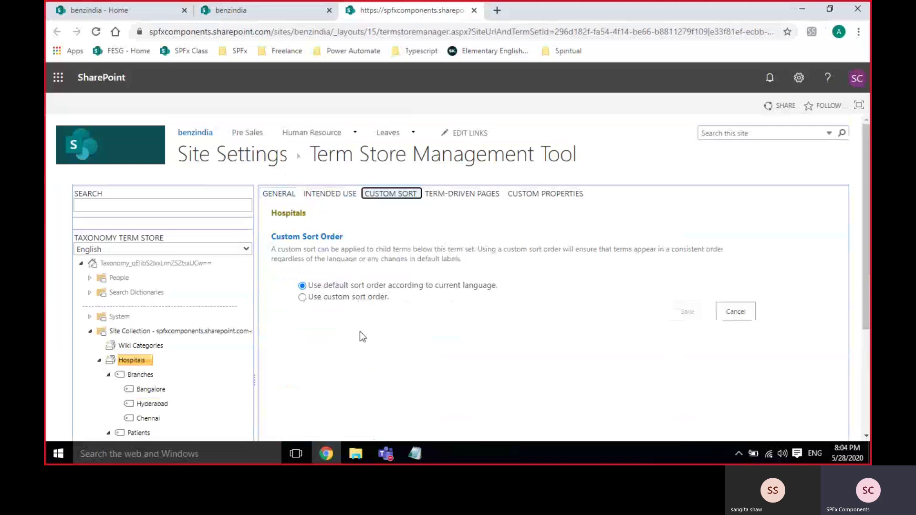
{"action": "scroll", "coordinate": [361, 333], "scroll_direction": "down", "scroll_amount": 1}
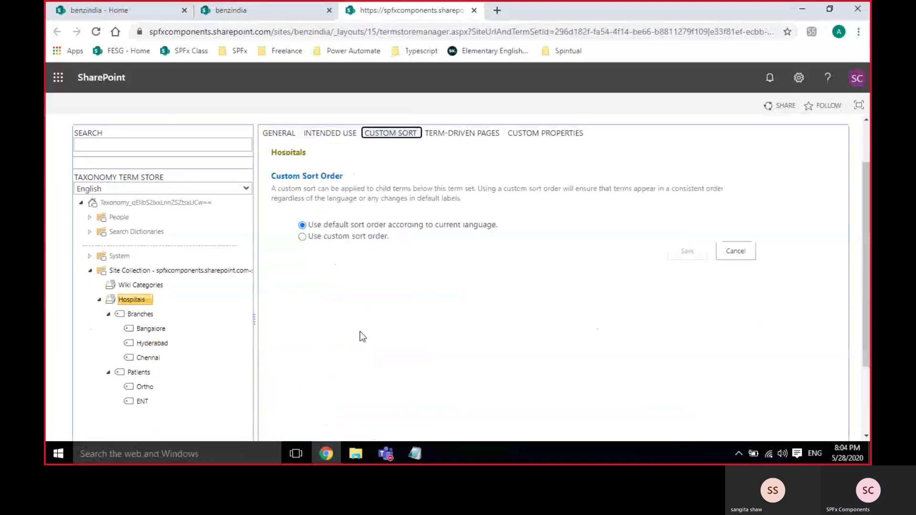
{"action": "left_click", "coordinate": [344, 238]}
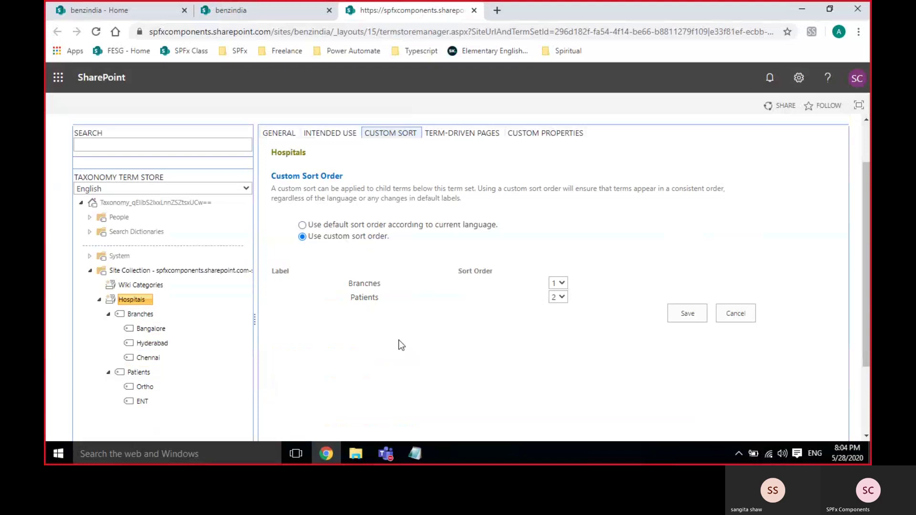
{"action": "left_click", "coordinate": [558, 283]}
{"action": "left_click", "coordinate": [556, 306]}
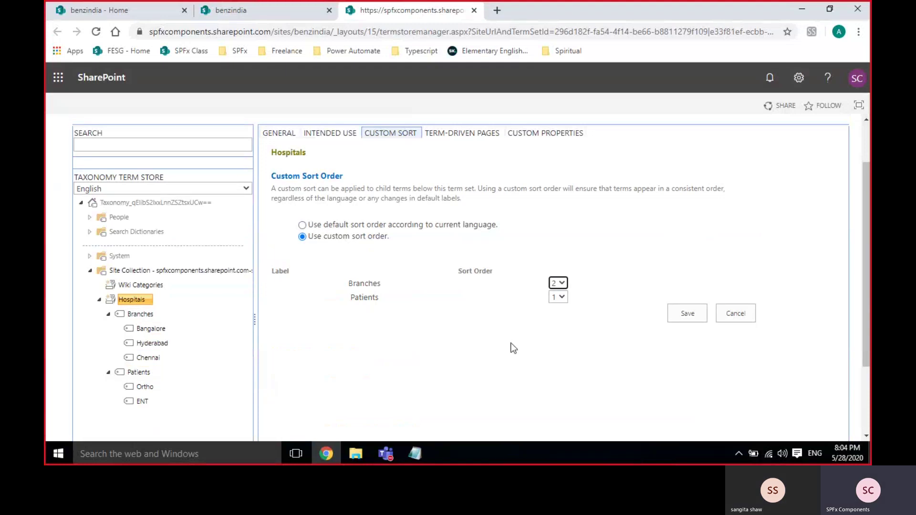
{"action": "left_click", "coordinate": [695, 316]}
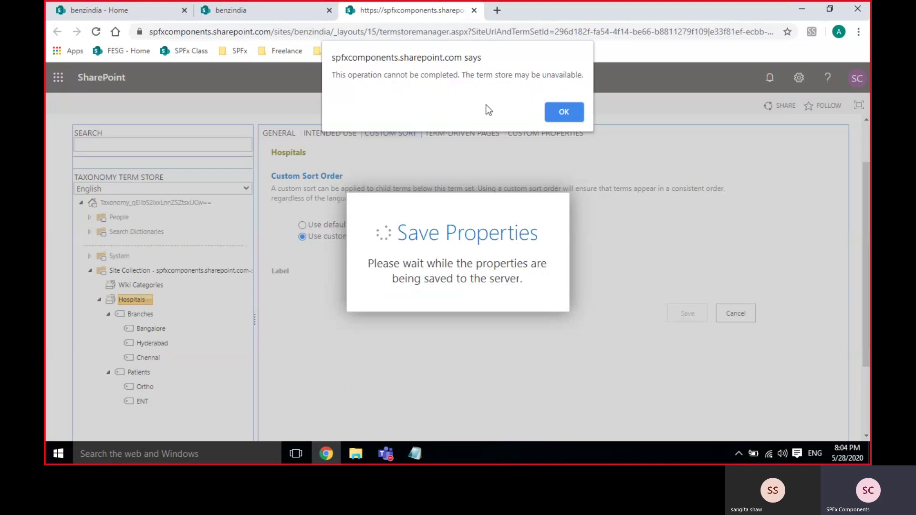
{"action": "left_click", "coordinate": [567, 112]}
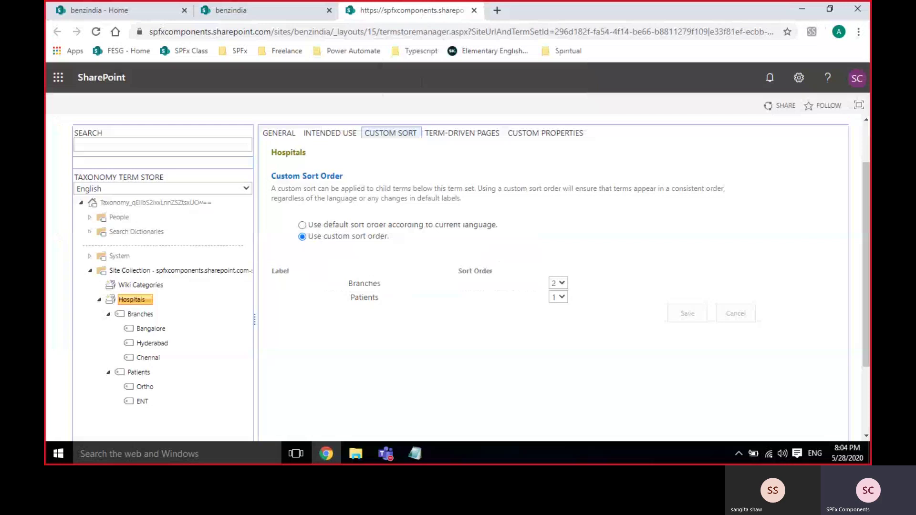
Open the benzindia home page from the site's root URL to check the order of Branches and Patients in its navigation
{"action": "left_click", "coordinate": [247, 17]}
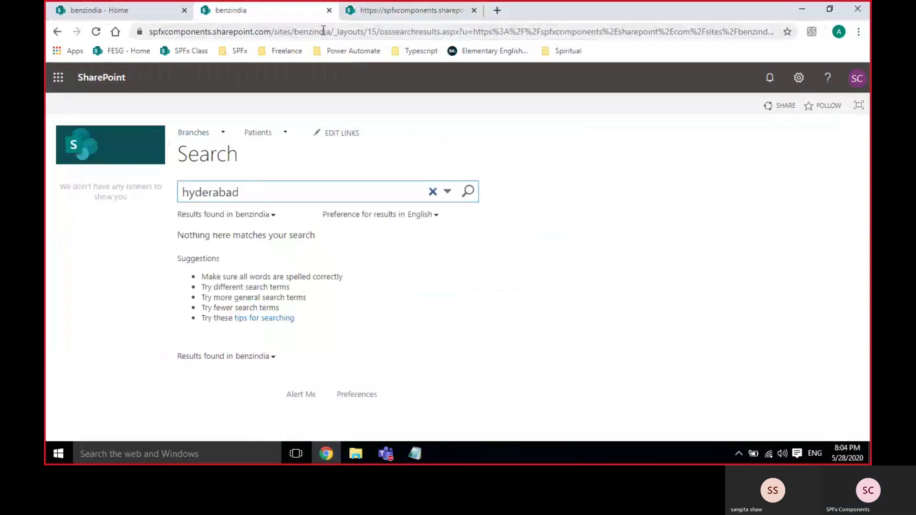
{"action": "left_click_drag", "start_coordinate": [324, 31], "coordinate": [504, 334]}
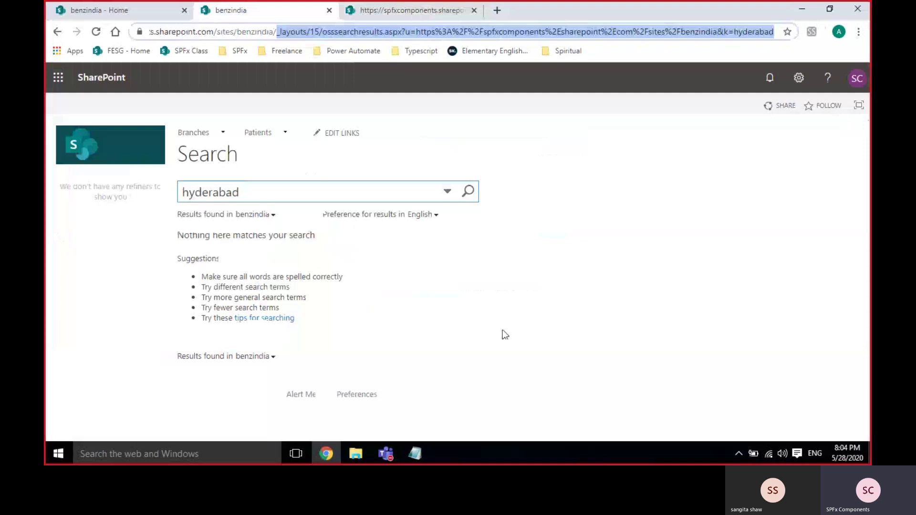
{"action": "key", "text": "BackSpace"}
{"action": "key", "text": "Return"}
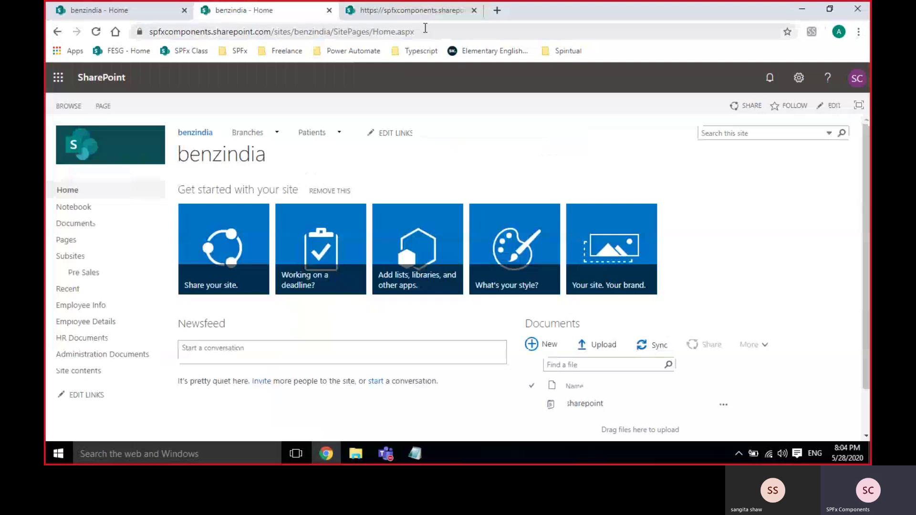
Reselect position 2 for Branches and 1 for Patients in the Hospitals custom sort order, and try saving again
{"action": "left_click", "coordinate": [419, 10]}
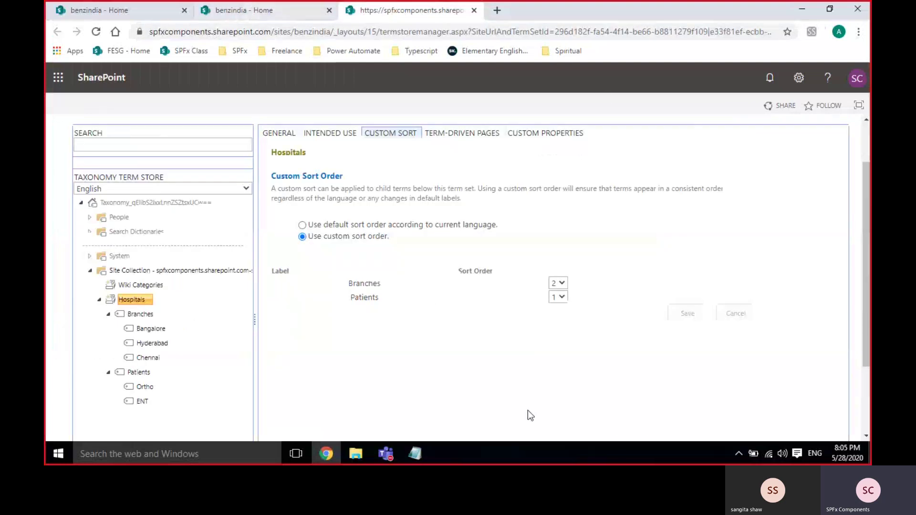
{"action": "left_click", "coordinate": [560, 297]}
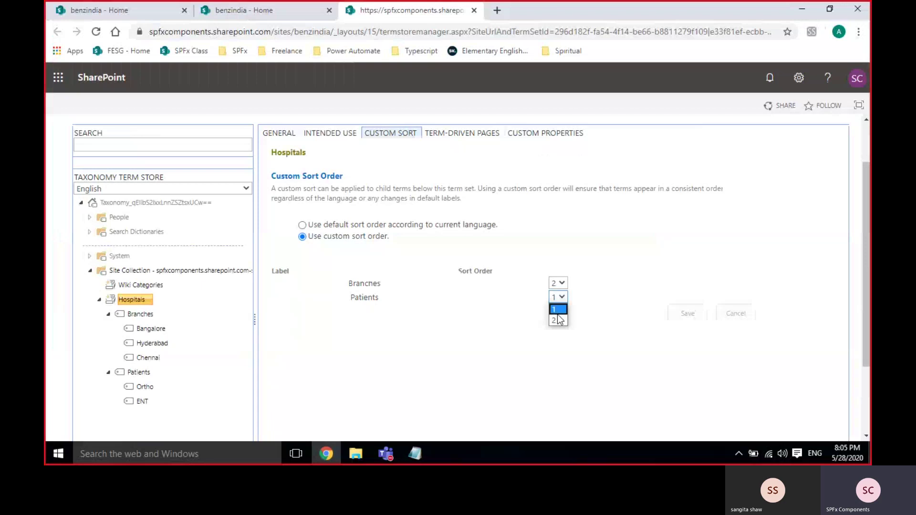
{"action": "left_click", "coordinate": [557, 314]}
{"action": "left_click", "coordinate": [559, 282]}
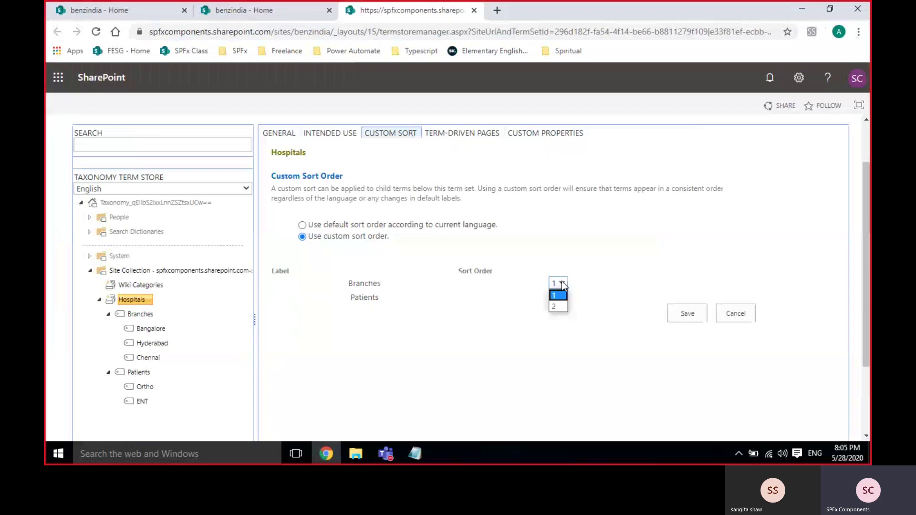
{"action": "left_click", "coordinate": [561, 307]}
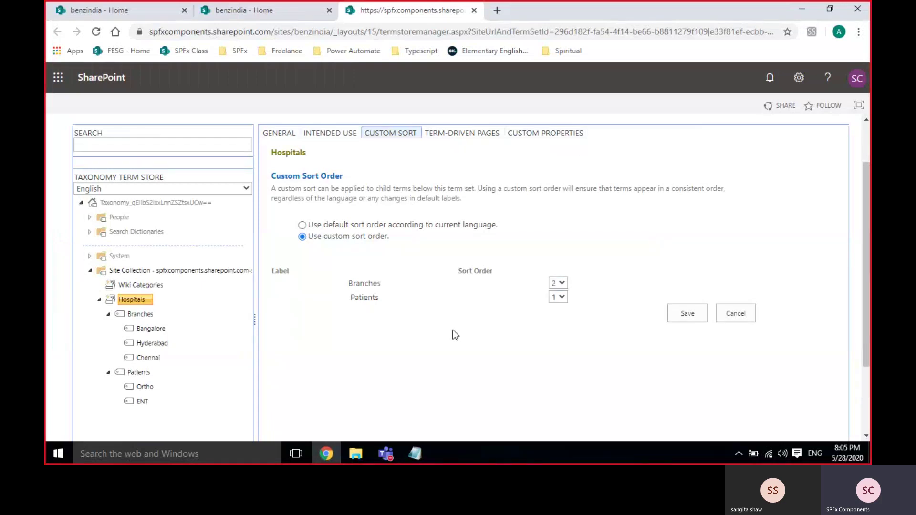
{"action": "left_click", "coordinate": [675, 316]}
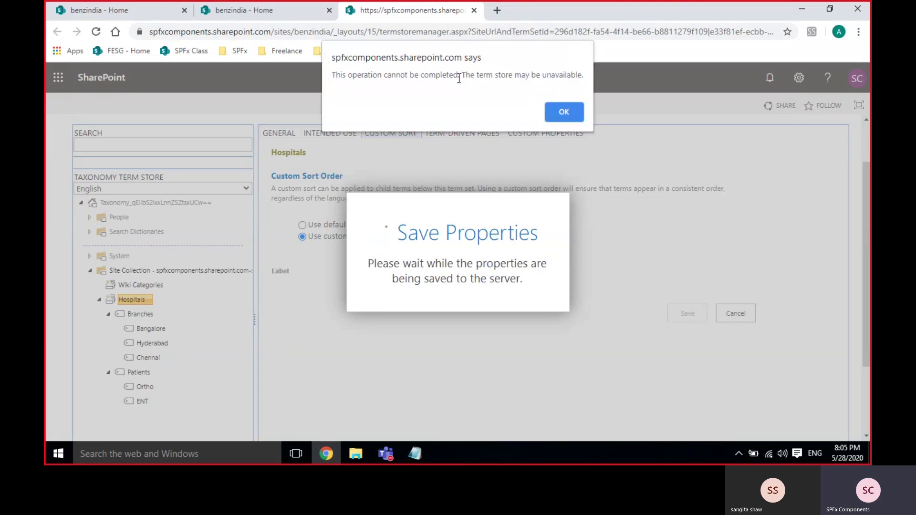
{"action": "left_click", "coordinate": [564, 114]}
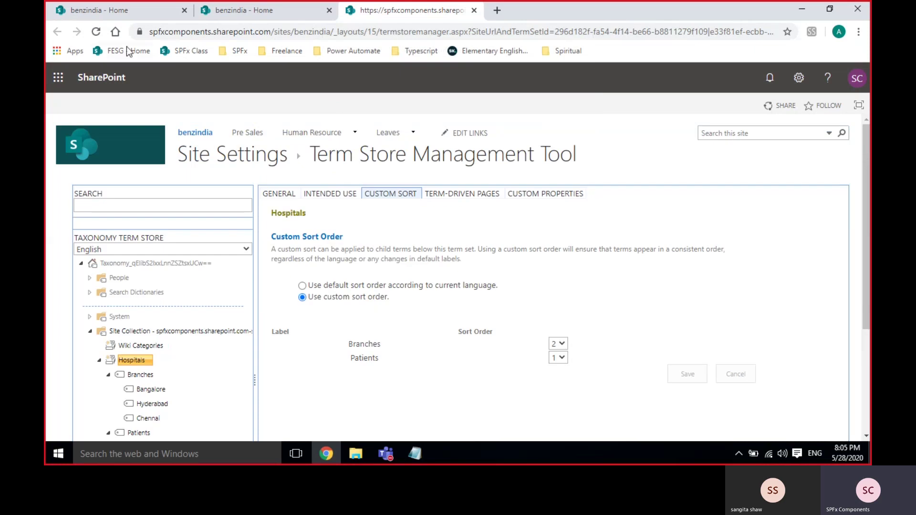
Reload the term store page and save a custom sort order for the Hospitals term set with Patients at 1 and Branches at 2
{"action": "key", "text": "F5"}
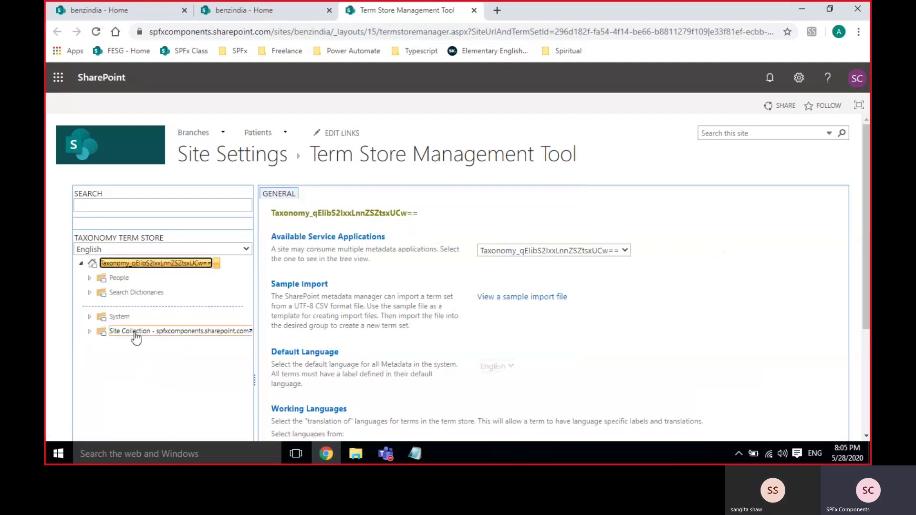
{"action": "left_click", "coordinate": [135, 333]}
{"action": "left_click", "coordinate": [88, 331]}
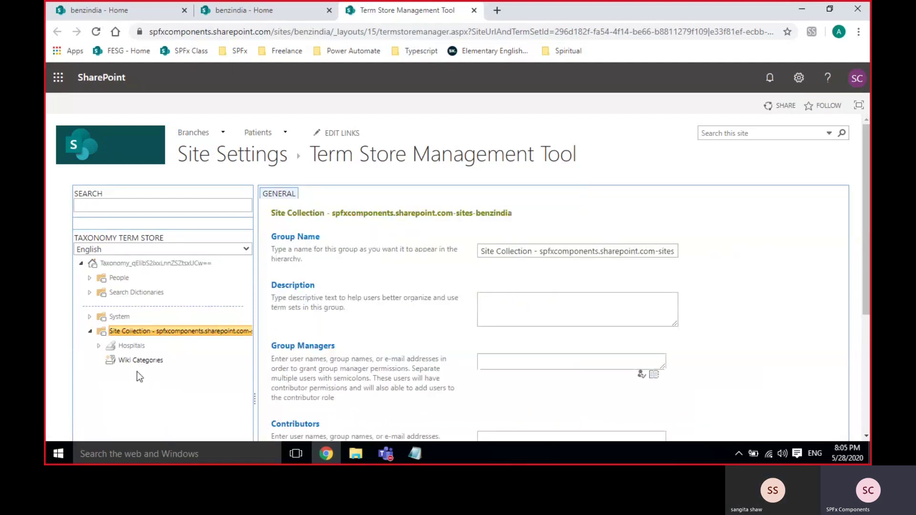
{"action": "scroll", "coordinate": [137, 371], "scroll_direction": "down", "scroll_amount": 3}
{"action": "left_click", "coordinate": [132, 285]}
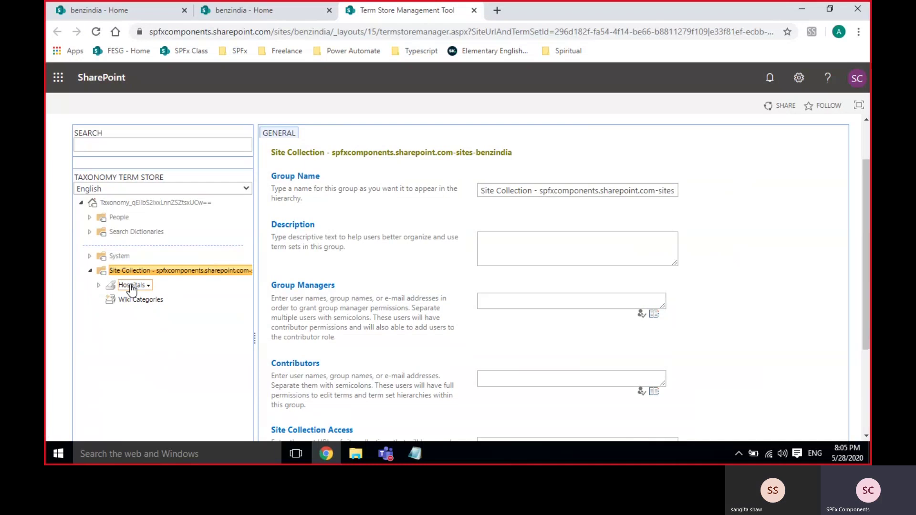
{"action": "left_click", "coordinate": [403, 139]}
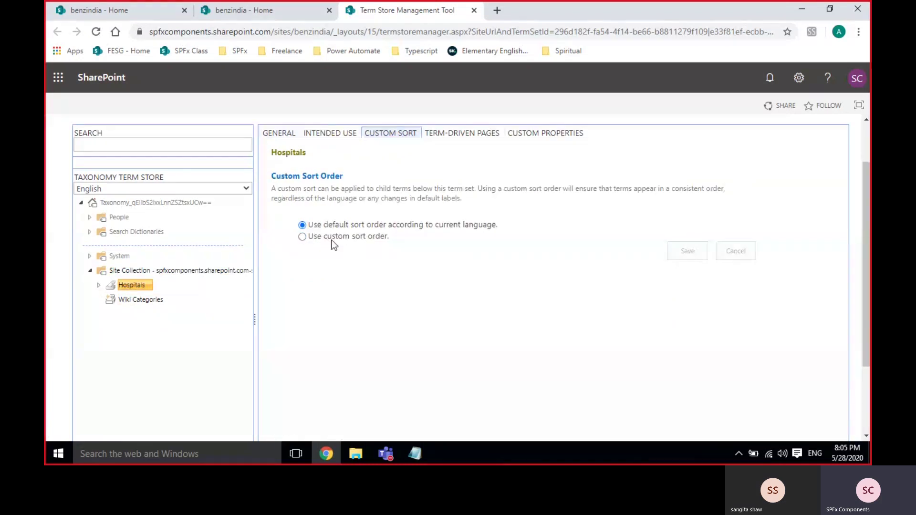
{"action": "left_click", "coordinate": [332, 238]}
{"action": "left_click", "coordinate": [557, 297]}
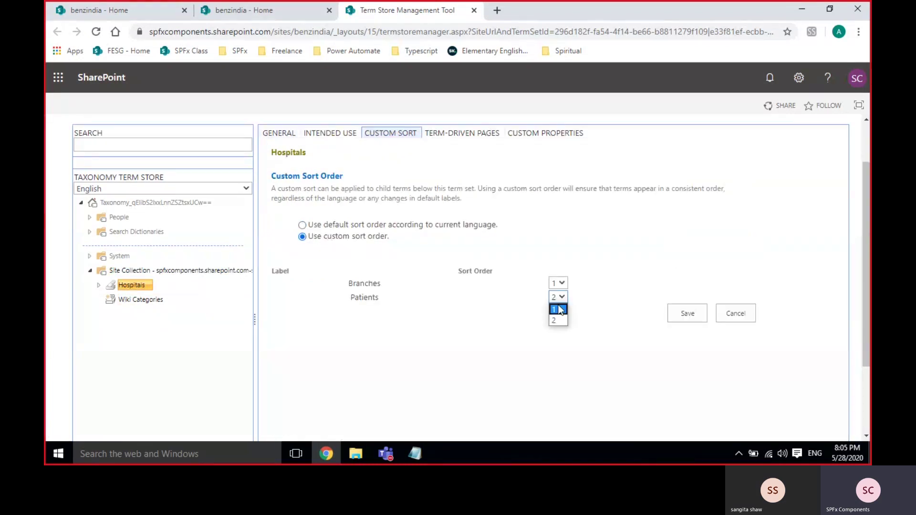
{"action": "left_click", "coordinate": [555, 308]}
{"action": "left_click", "coordinate": [689, 313]}
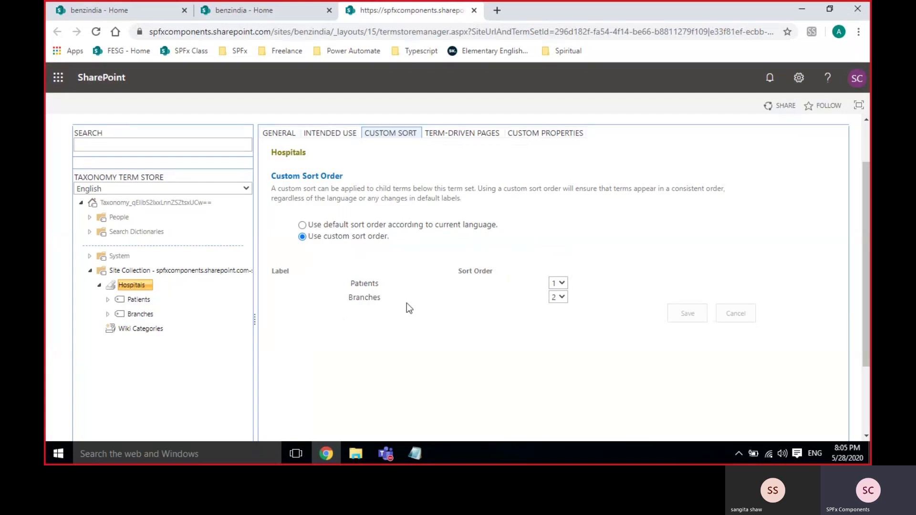
Reload the benzindia home page to check the order of its navigation terms, and return to the Term Store Management Tool
{"action": "left_click", "coordinate": [222, 12]}
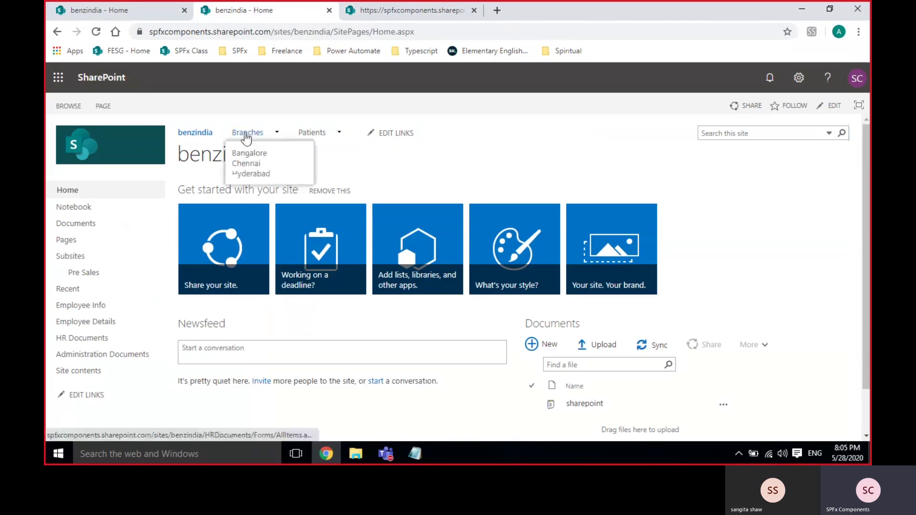
{"action": "left_click", "coordinate": [186, 133]}
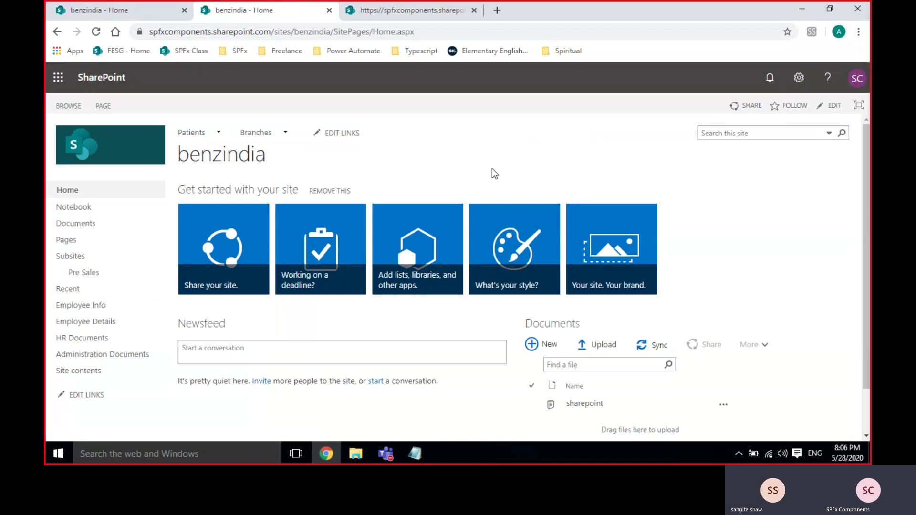
{"action": "left_click", "coordinate": [388, 17]}
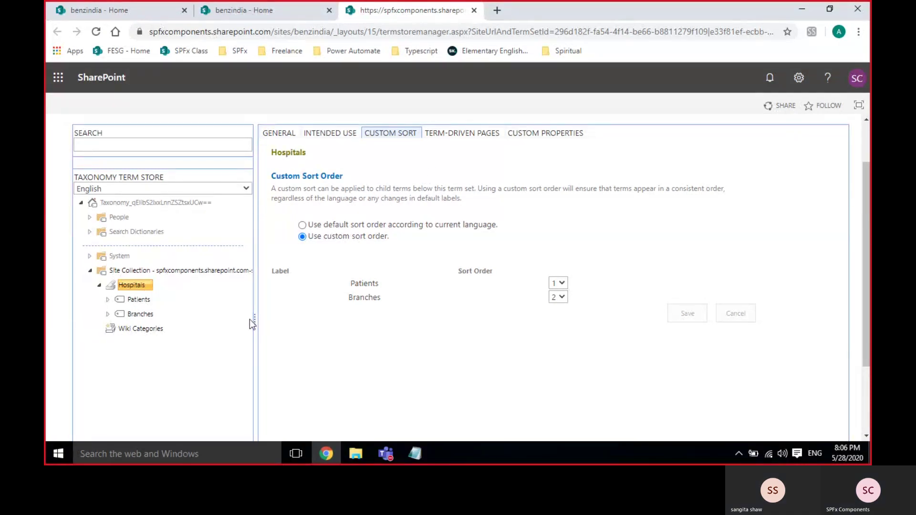
Create a new term set named Region in the benzindia site collection group
{"action": "left_click", "coordinate": [249, 271]}
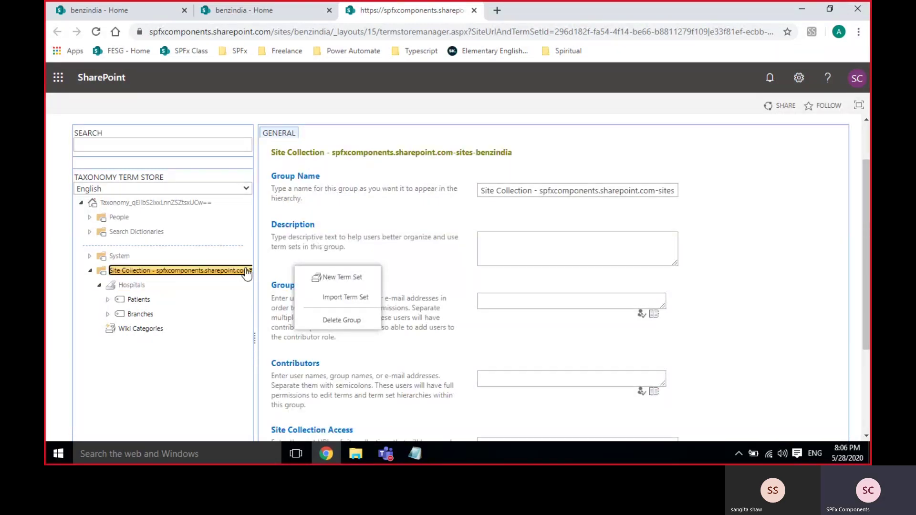
{"action": "left_click", "coordinate": [361, 278]}
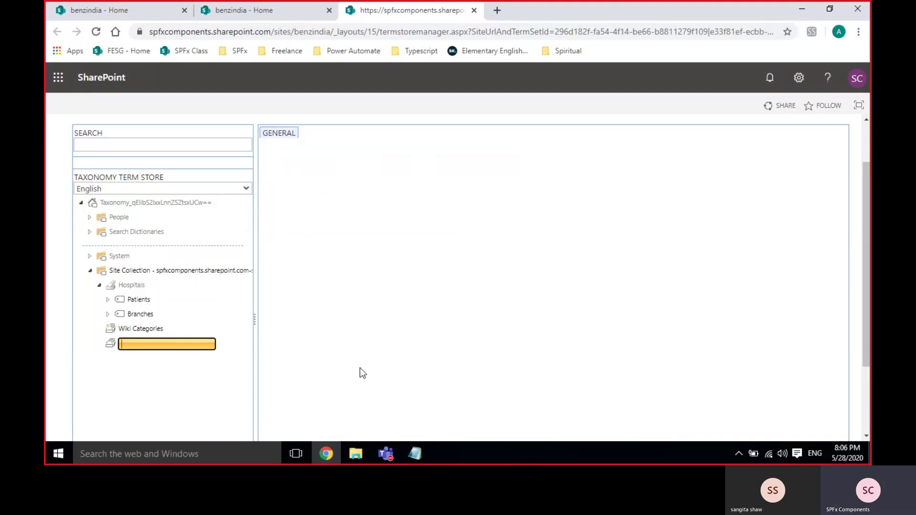
{"action": "type", "text": "Region"}
{"action": "key", "text": "Return"}
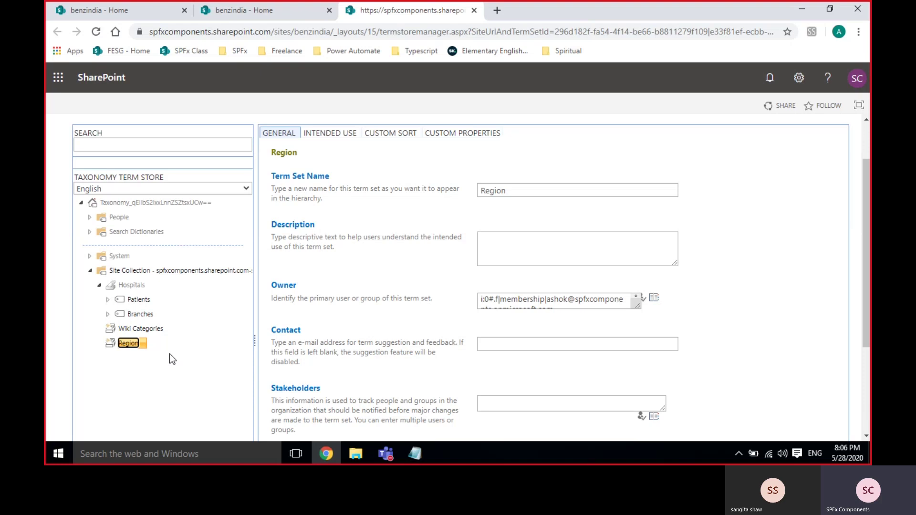
Create the terms Asia Pacific and Japan in the Region term set
{"action": "left_click", "coordinate": [143, 343]}
{"action": "left_click", "coordinate": [196, 334]}
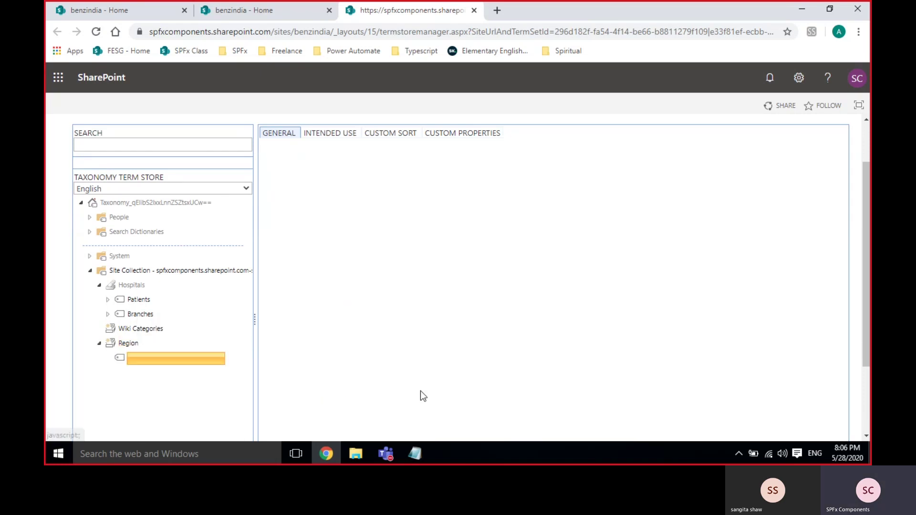
{"action": "type", "text": "Asia Pacific"}
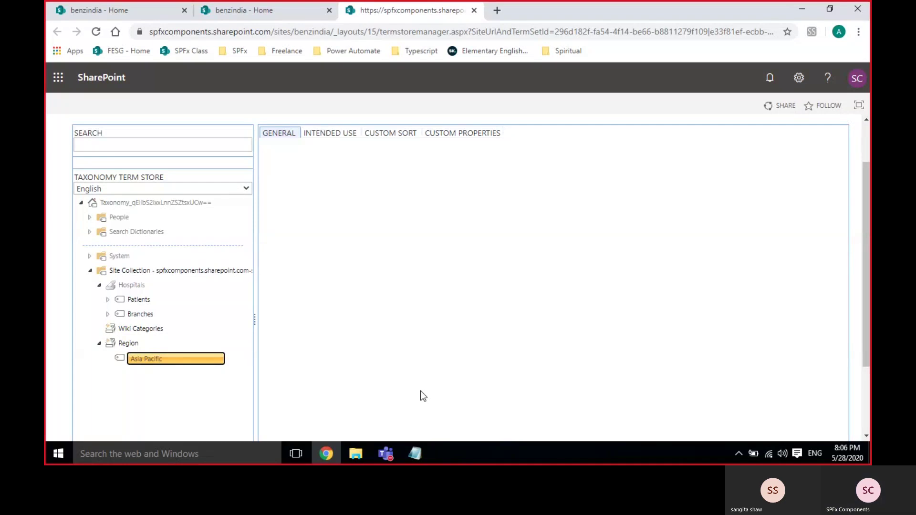
{"action": "left_click", "coordinate": [151, 407]}
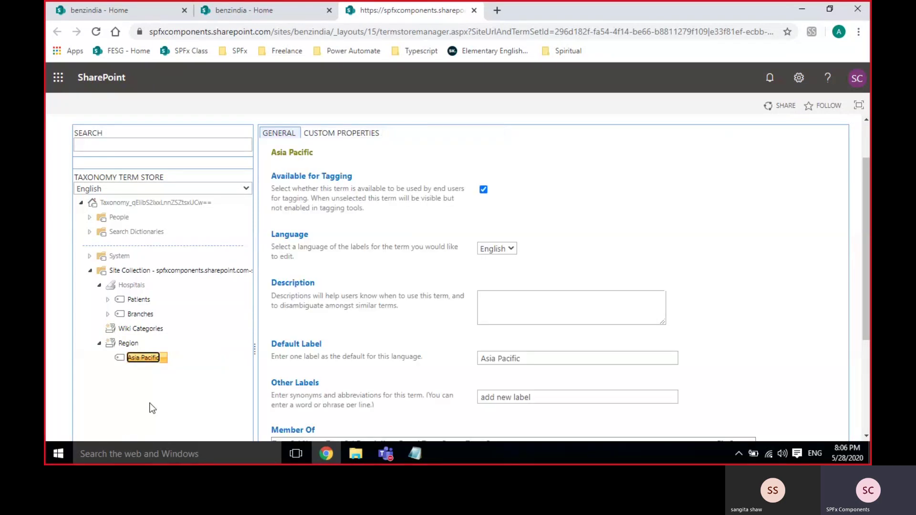
{"action": "left_click", "coordinate": [135, 343]}
{"action": "left_click", "coordinate": [146, 342]}
{"action": "left_click", "coordinate": [179, 323]}
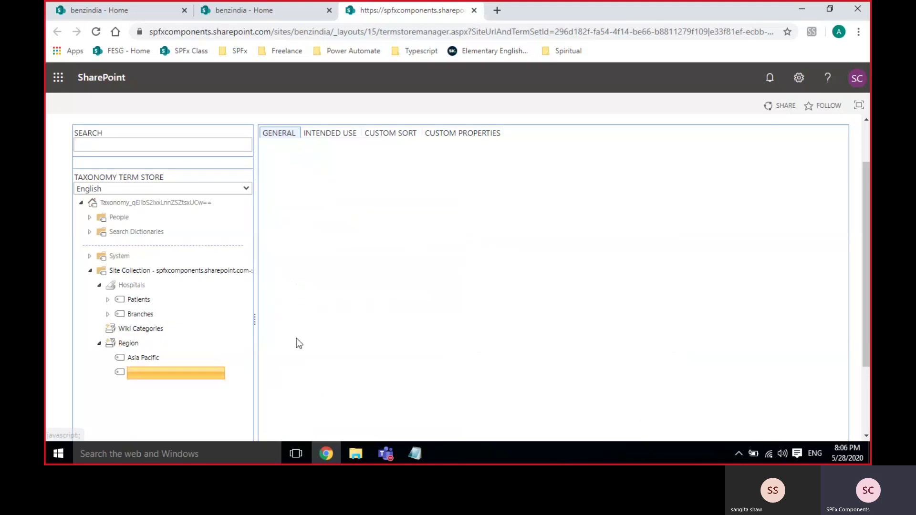
{"action": "type", "text": "Japan"}
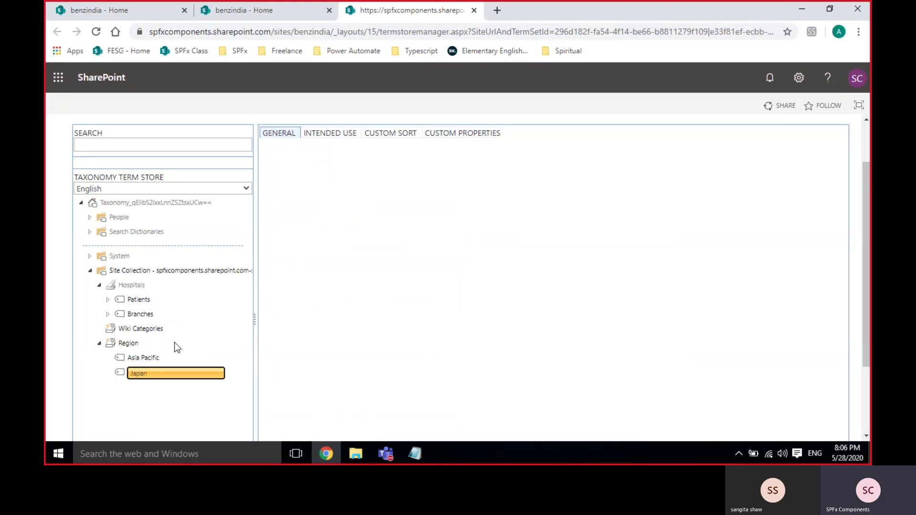
Create a third term named United in the Region term set
{"action": "left_click", "coordinate": [141, 343]}
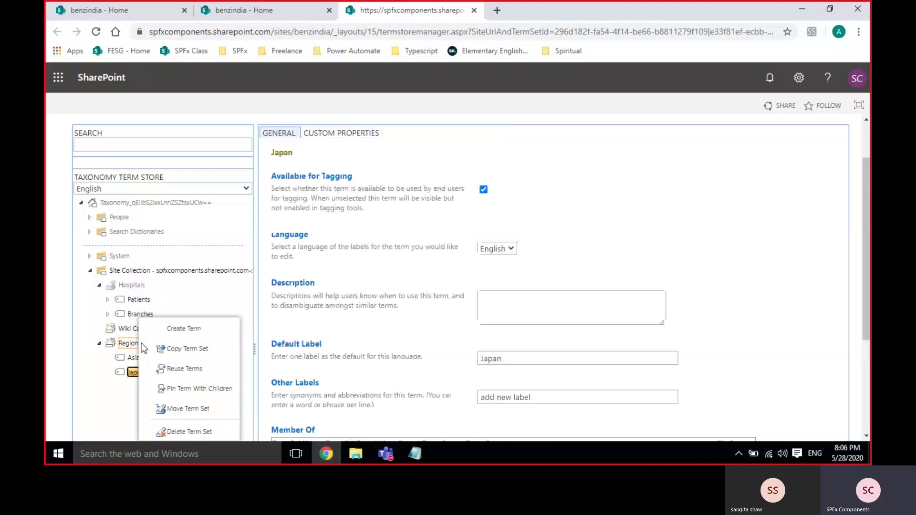
{"action": "left_click", "coordinate": [191, 329]}
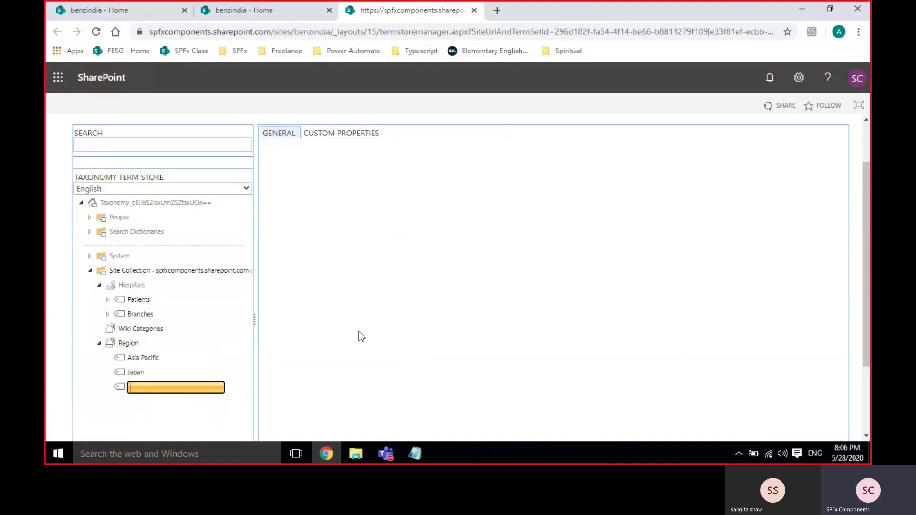
{"action": "type", "text": "United"}
{"action": "key", "text": "Return"}
Change the default label of the United term to United States and save the term
{"action": "right_click", "coordinate": [150, 386]}
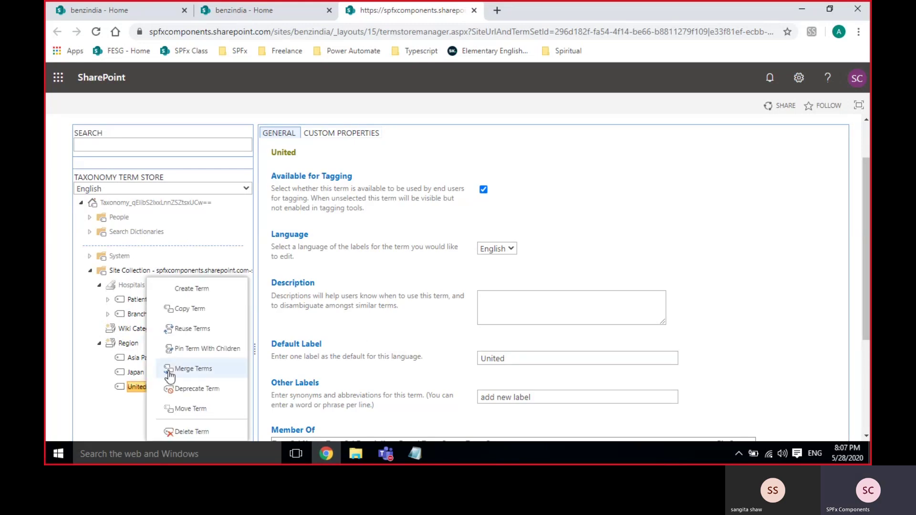
{"action": "left_click", "coordinate": [303, 343]}
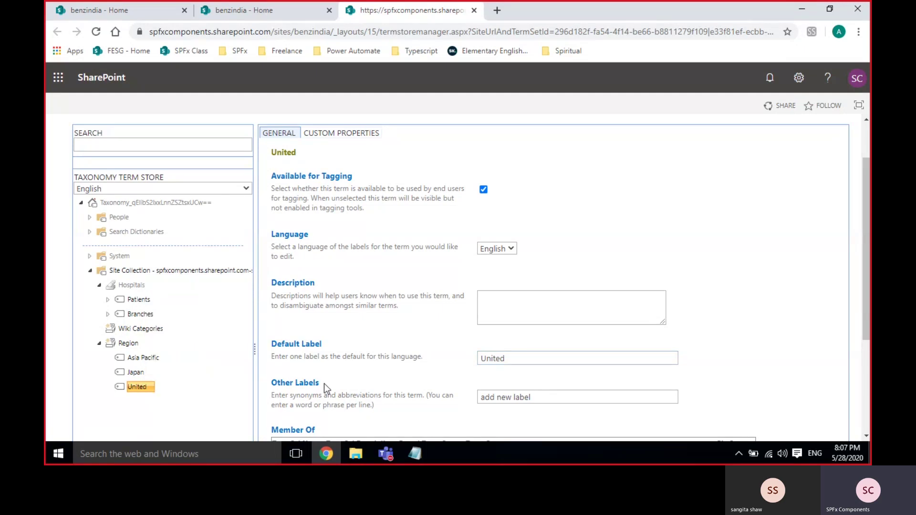
{"action": "left_click", "coordinate": [530, 361]}
{"action": "type", "text": "States"}
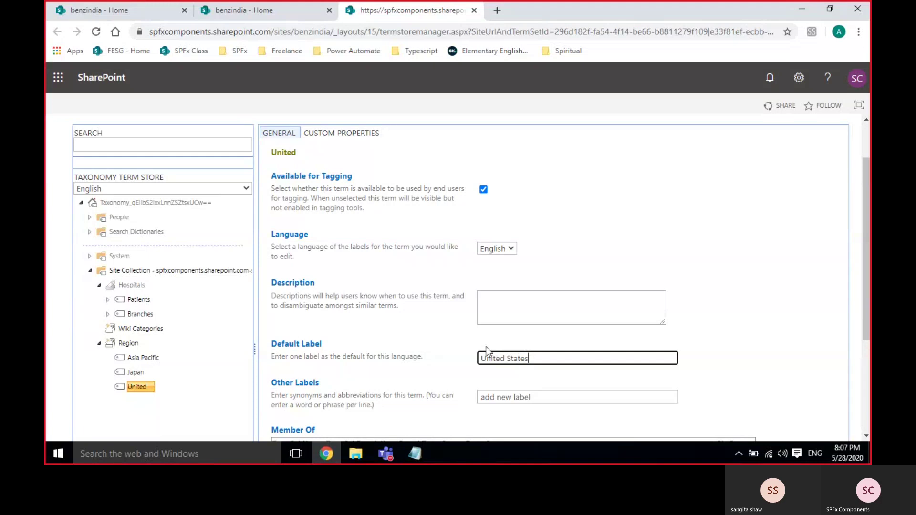
{"action": "left_click", "coordinate": [426, 342]}
{"action": "scroll", "coordinate": [422, 339], "scroll_direction": "down", "scroll_amount": 3}
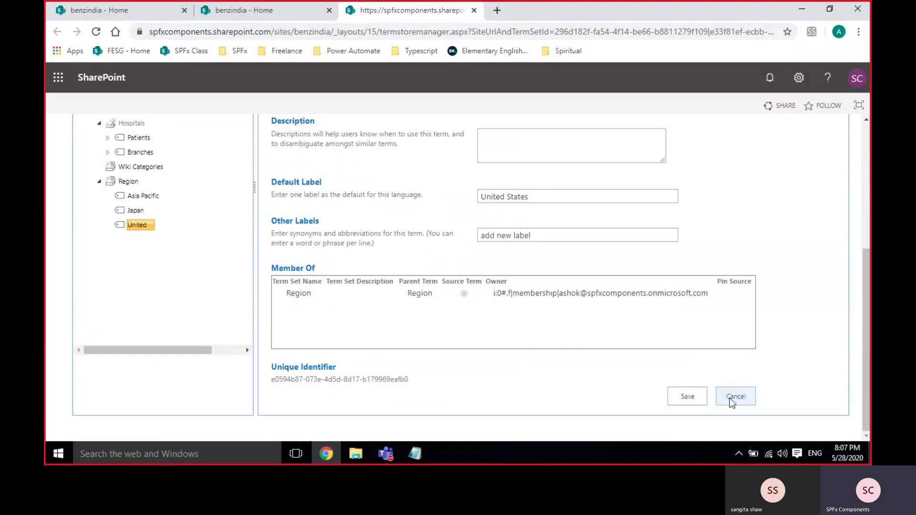
{"action": "left_click", "coordinate": [731, 398]}
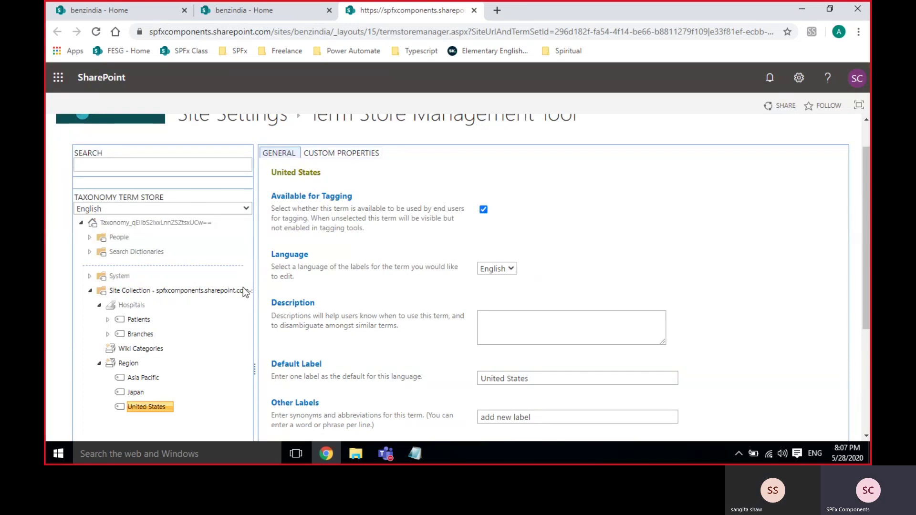
Review the Region term set's general, intended use, custom properties and custom sort settings
{"action": "left_click", "coordinate": [128, 363]}
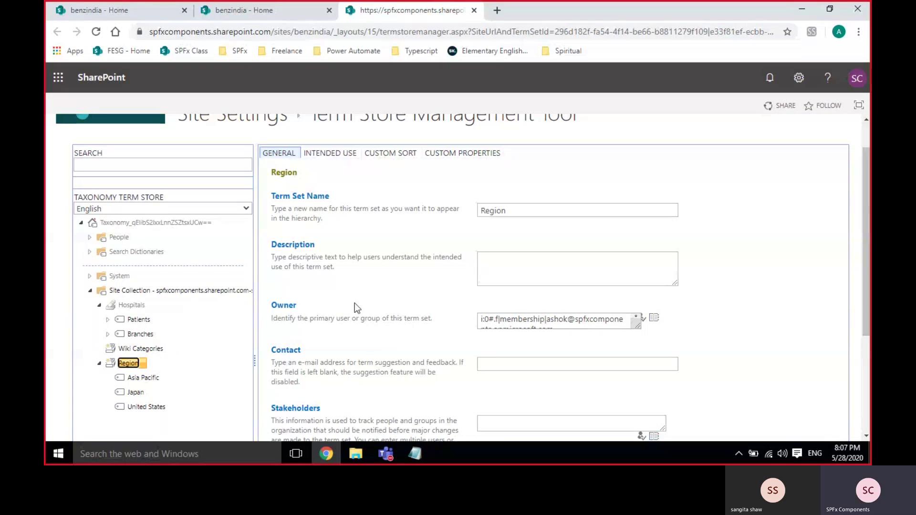
{"action": "scroll", "coordinate": [354, 303], "scroll_direction": "down", "scroll_amount": 3}
{"action": "scroll", "coordinate": [354, 303], "scroll_direction": "up", "scroll_amount": 4}
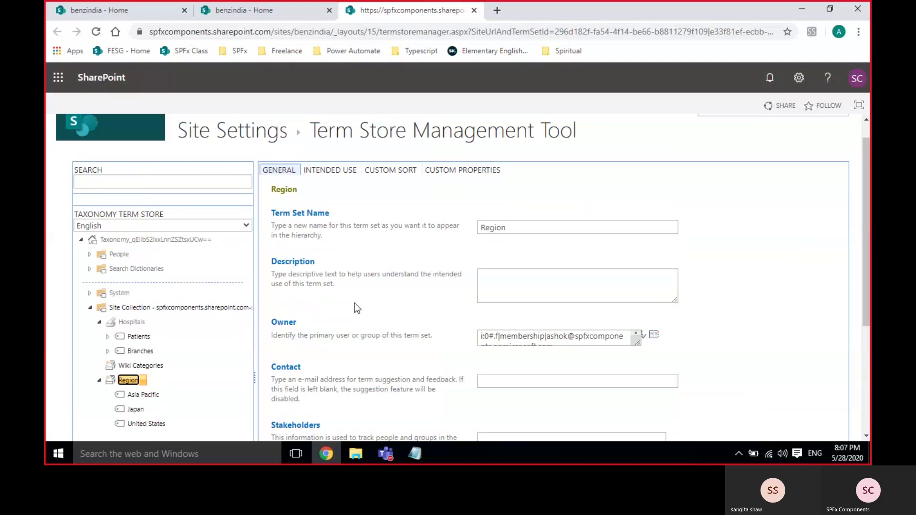
{"action": "left_click", "coordinate": [335, 177]}
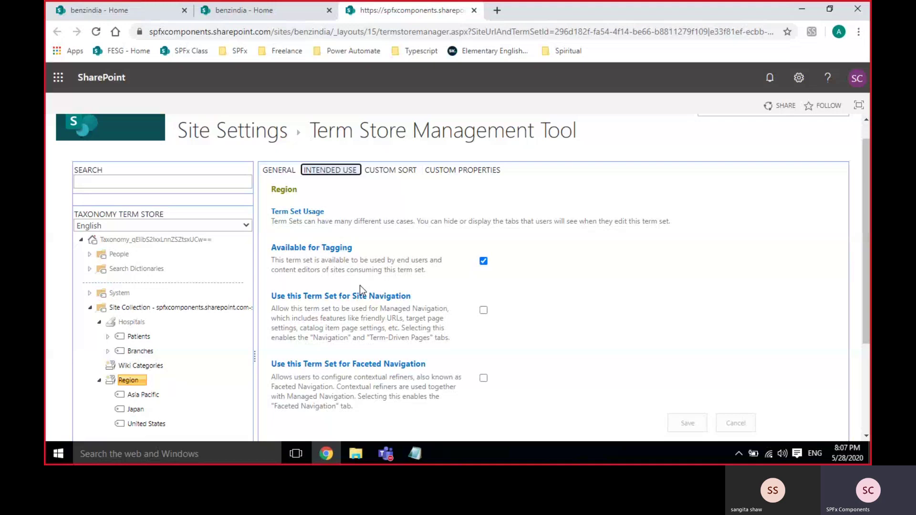
{"action": "left_click", "coordinate": [458, 166]}
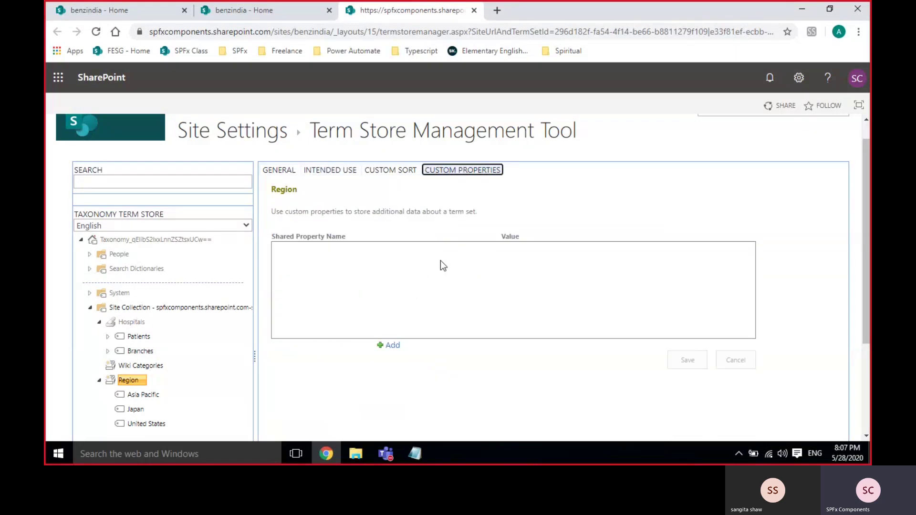
{"action": "left_click", "coordinate": [397, 169]}
{"action": "left_click", "coordinate": [321, 172]}
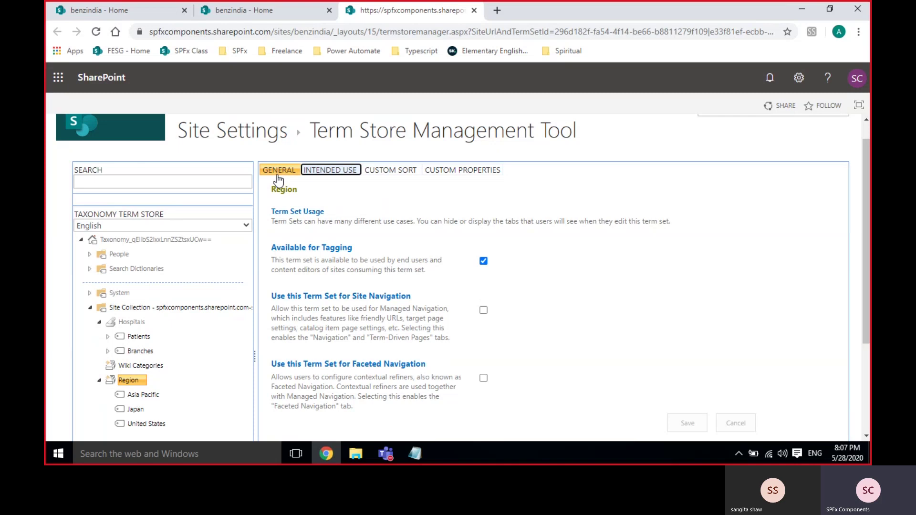
{"action": "left_click", "coordinate": [278, 172]}
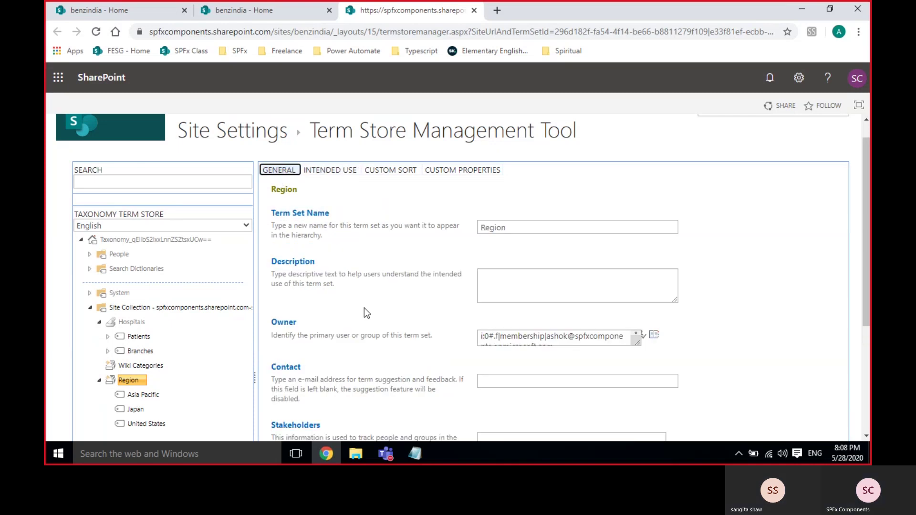
{"action": "scroll", "coordinate": [365, 308], "scroll_direction": "down", "scroll_amount": 3}
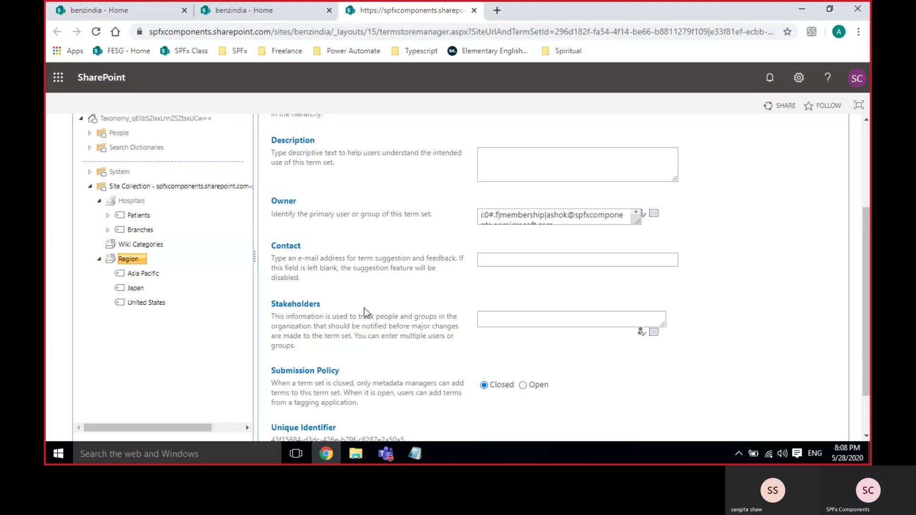
{"action": "scroll", "coordinate": [365, 311], "scroll_direction": "up", "scroll_amount": 3}
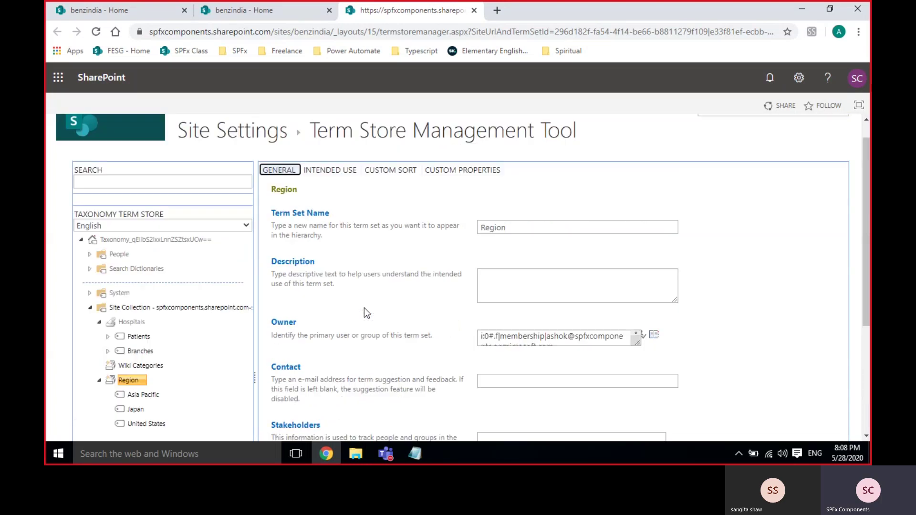
Review the general settings and the shared and local custom properties of the Asia Pacific term
{"action": "left_click", "coordinate": [143, 396]}
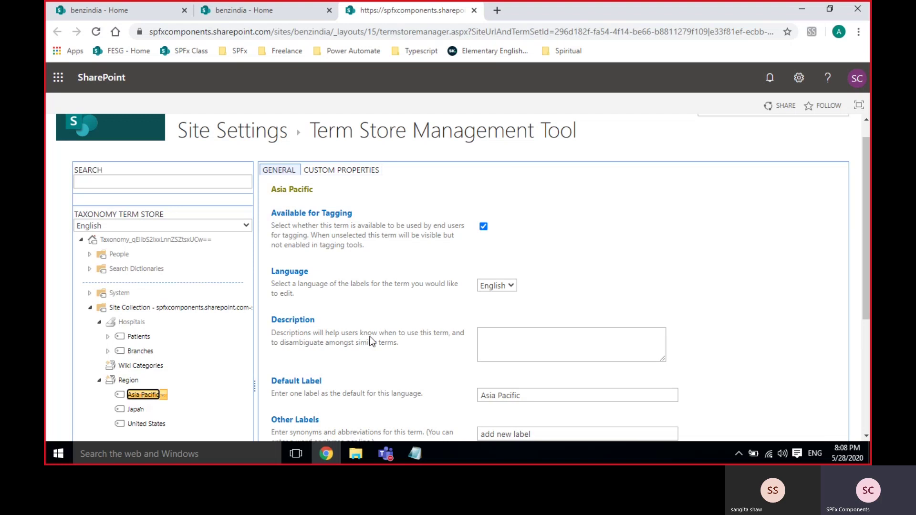
{"action": "left_click", "coordinate": [341, 170]}
{"action": "scroll", "coordinate": [380, 310], "scroll_direction": "down", "scroll_amount": 5}
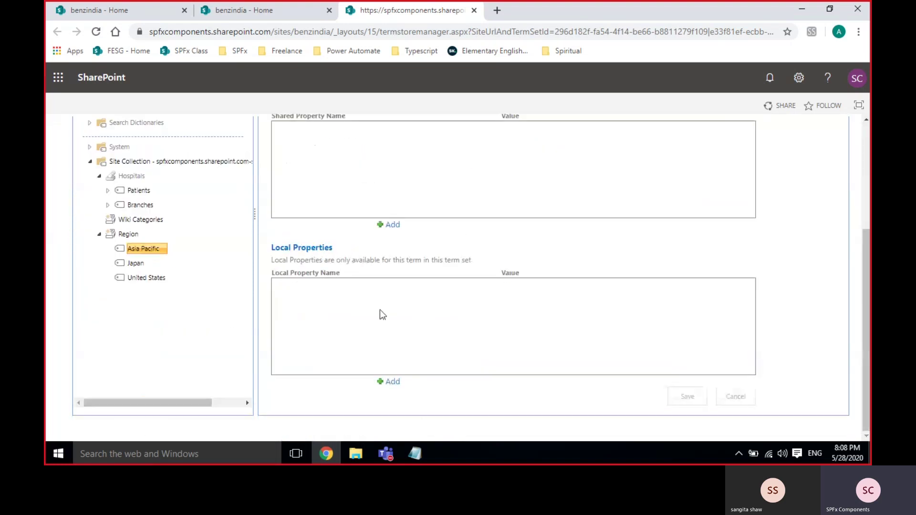
{"action": "scroll", "coordinate": [380, 310], "scroll_direction": "up", "scroll_amount": 3}
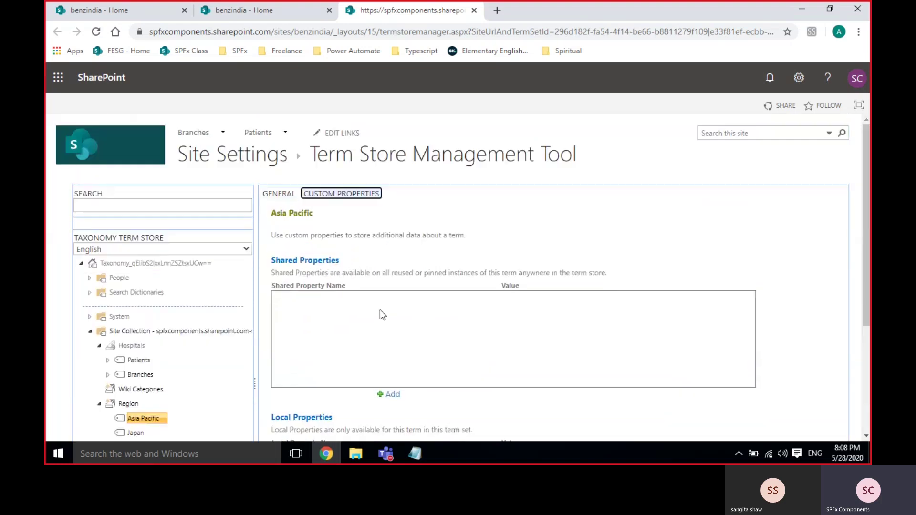
Go over the Asia Pacific term's general settings, including its labels and term set membership
{"action": "left_click", "coordinate": [278, 194]}
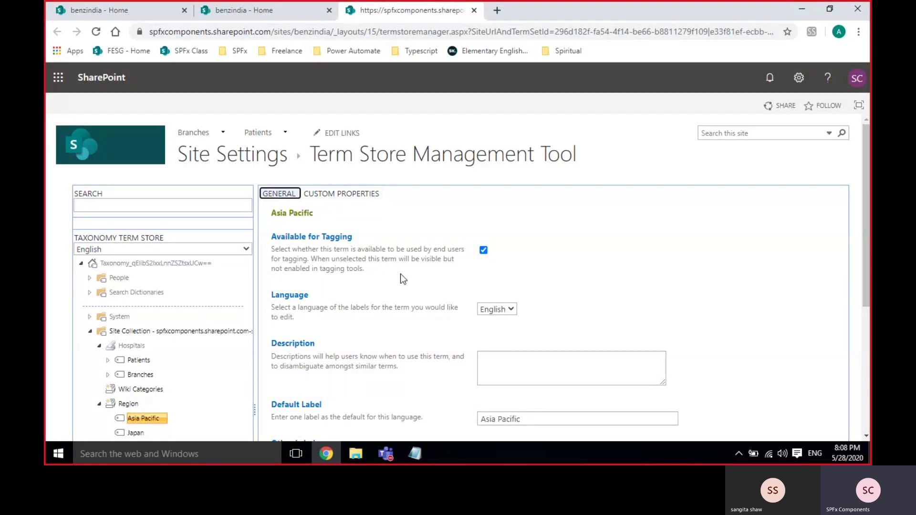
{"action": "scroll", "coordinate": [403, 271], "scroll_direction": "down", "scroll_amount": 5}
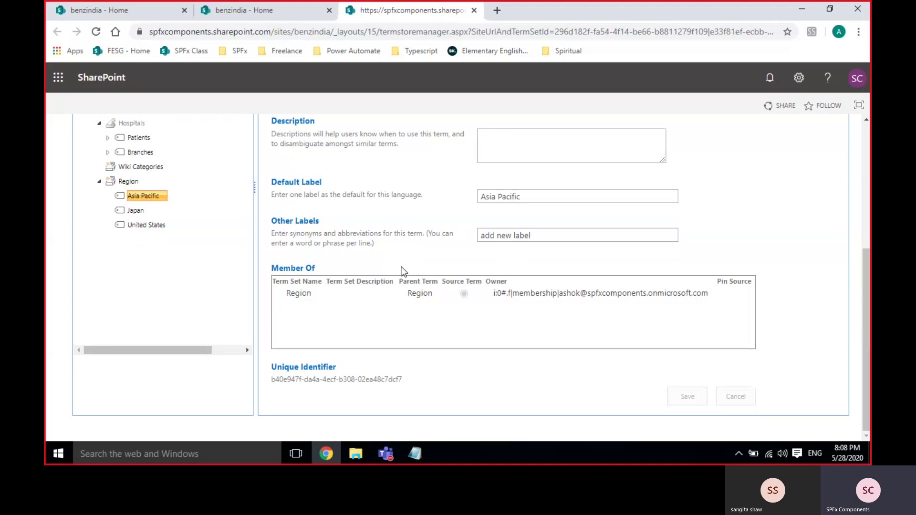
{"action": "scroll", "coordinate": [403, 271], "scroll_direction": "up", "scroll_amount": 5}
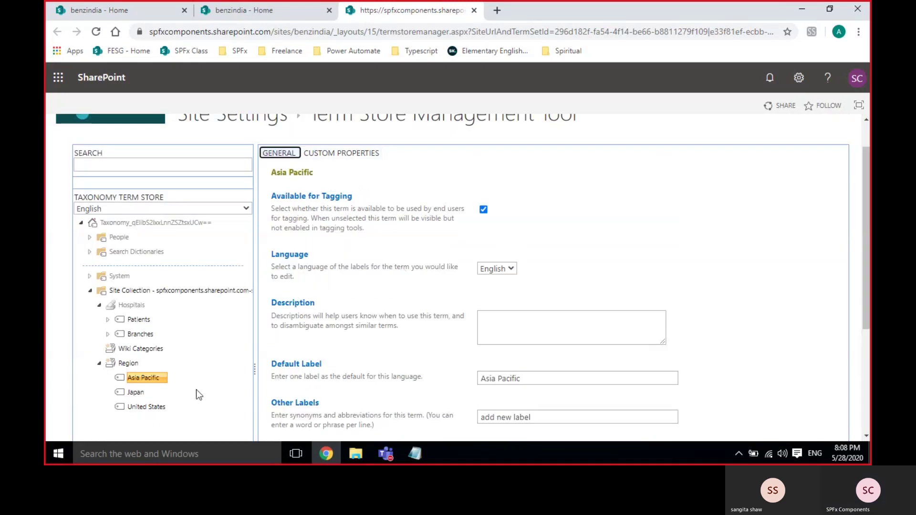
Rename the Region term set to Regions and save the change
{"action": "left_click", "coordinate": [131, 364]}
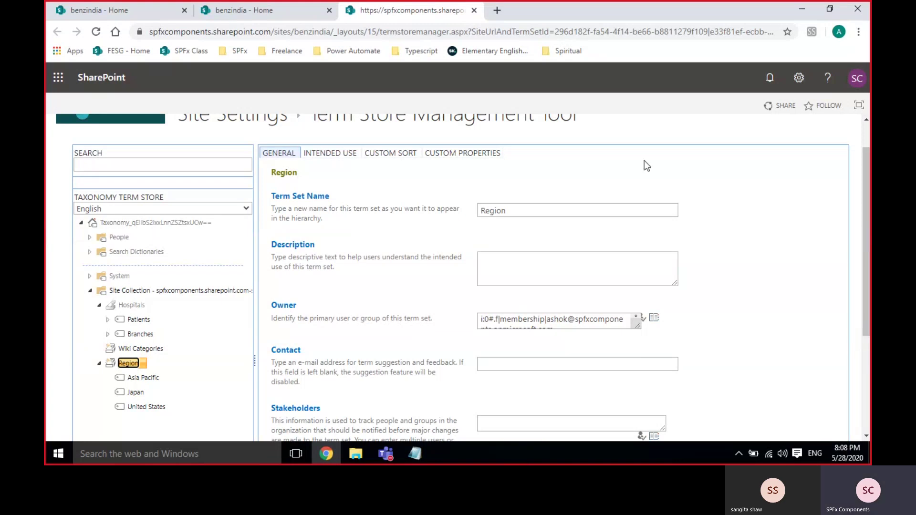
{"action": "scroll", "coordinate": [374, 231], "scroll_direction": "down", "scroll_amount": 3}
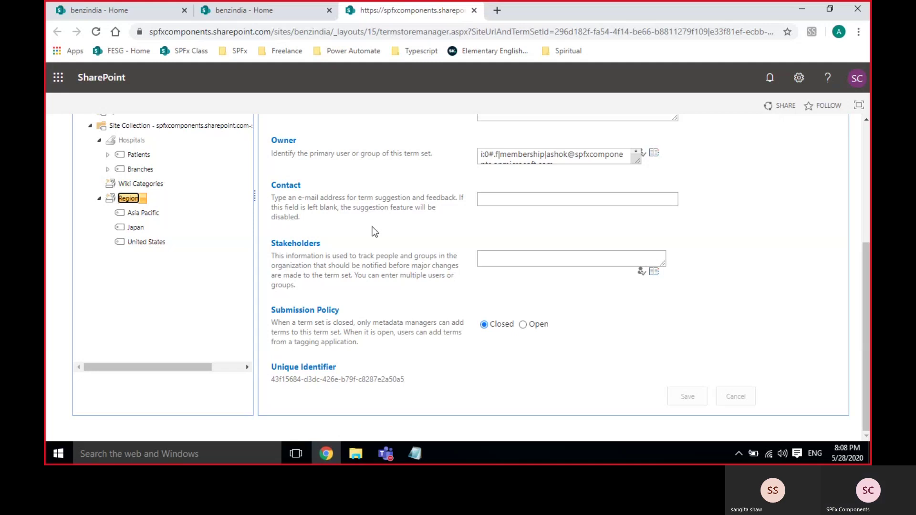
{"action": "key", "text": "Return"}
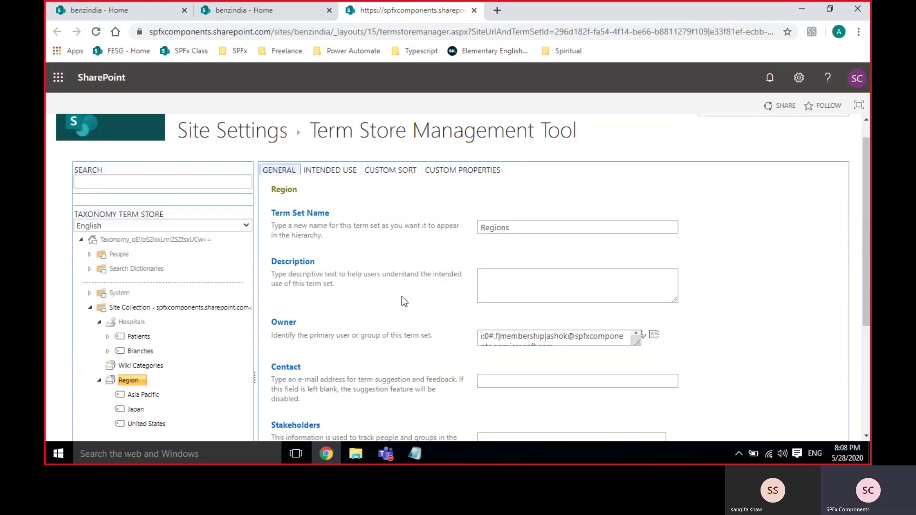
{"action": "left_click", "coordinate": [685, 404]}
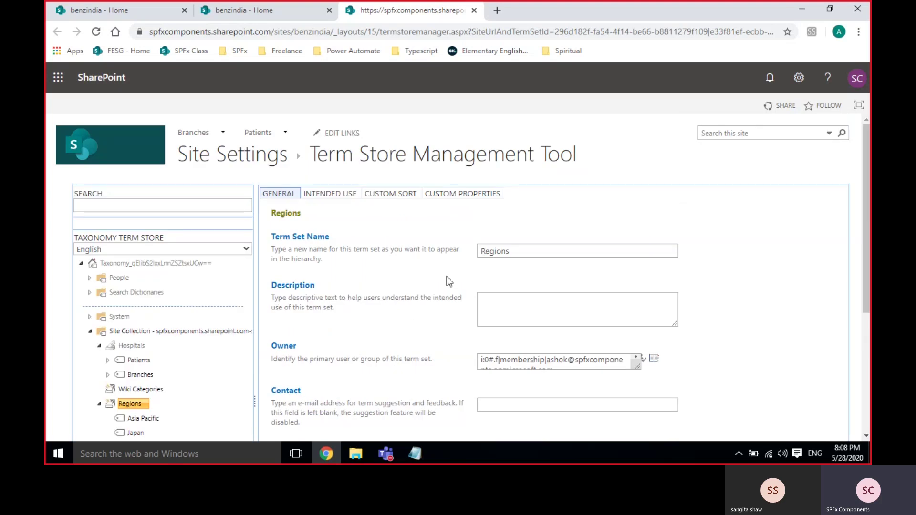
Examine the general settings and custom properties of the Asia Pacific term under the Regions term set
{"action": "scroll", "coordinate": [446, 277], "scroll_direction": "down", "scroll_amount": 3}
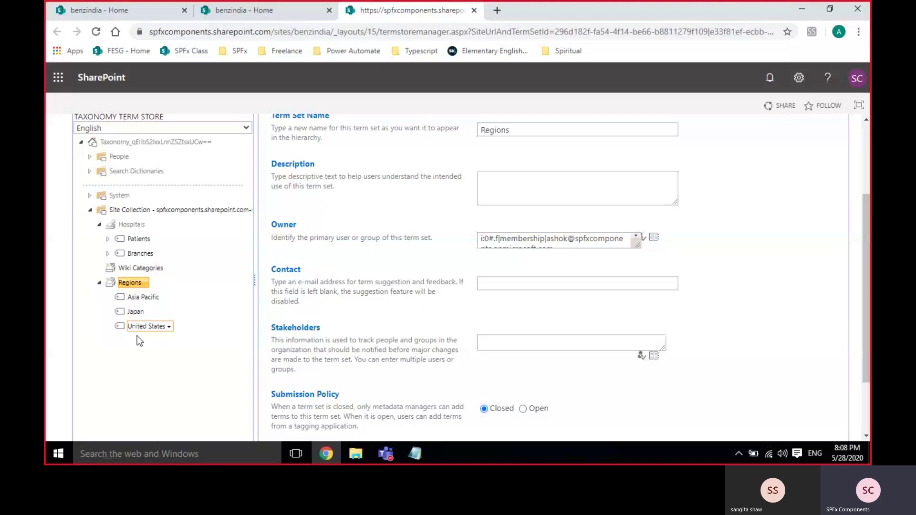
{"action": "left_click", "coordinate": [161, 302]}
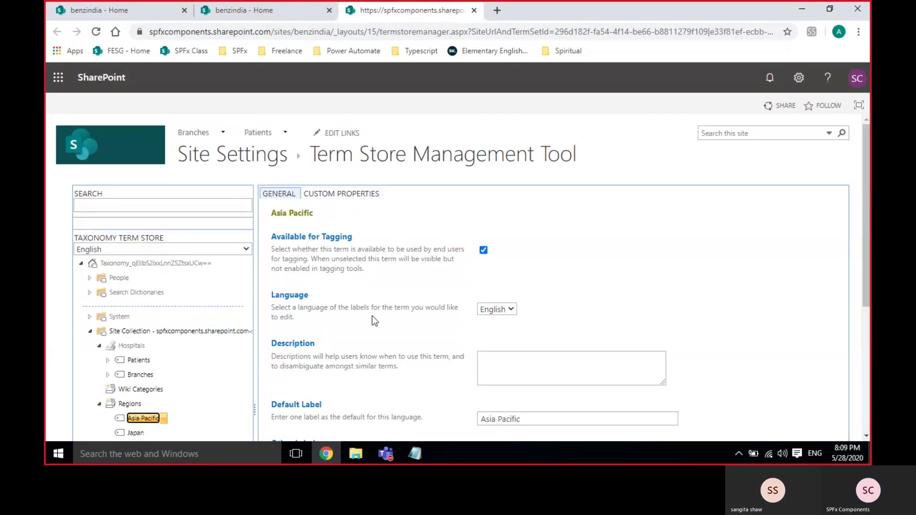
{"action": "scroll", "coordinate": [359, 332], "scroll_direction": "down", "scroll_amount": 5}
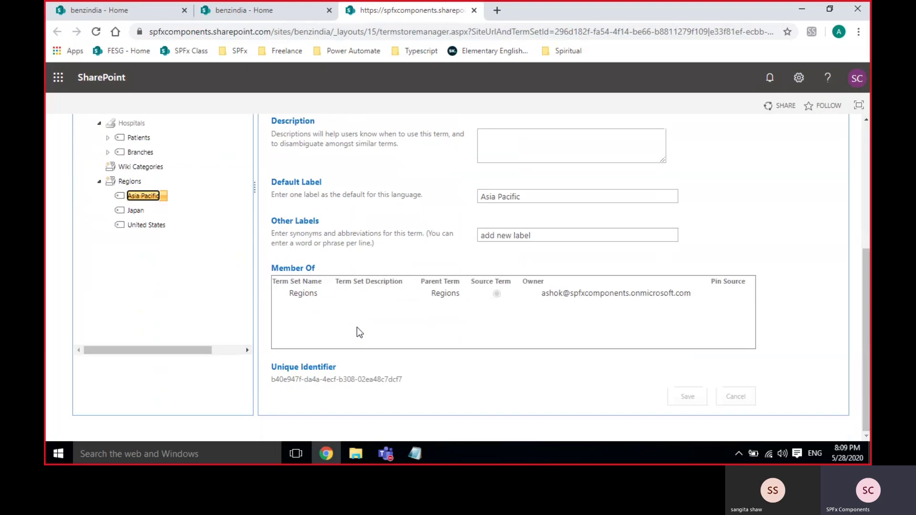
{"action": "scroll", "coordinate": [359, 333], "scroll_direction": "up", "scroll_amount": 5}
{"action": "left_click", "coordinate": [342, 193]}
{"action": "scroll", "coordinate": [405, 302], "scroll_direction": "down", "scroll_amount": 4}
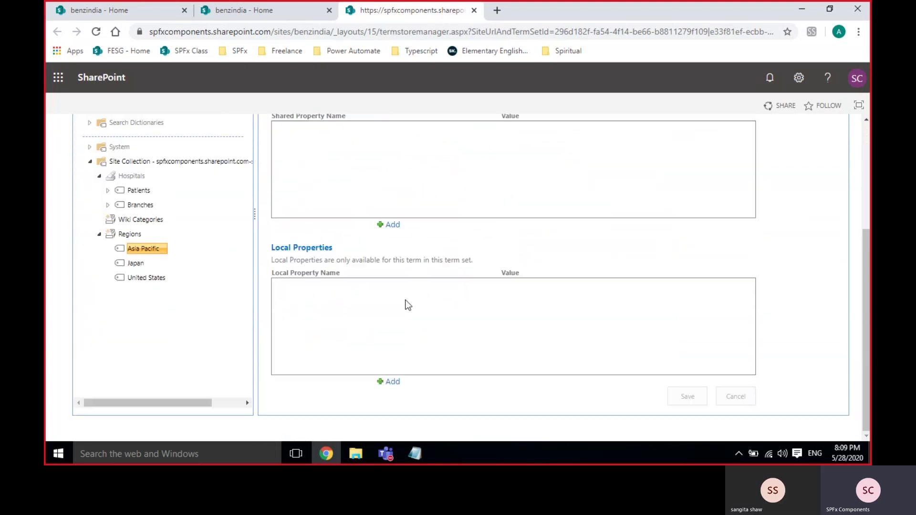
Check the intended use settings of the Regions term set
{"action": "left_click", "coordinate": [138, 238]}
{"action": "scroll", "coordinate": [417, 250], "scroll_direction": "up", "scroll_amount": 4}
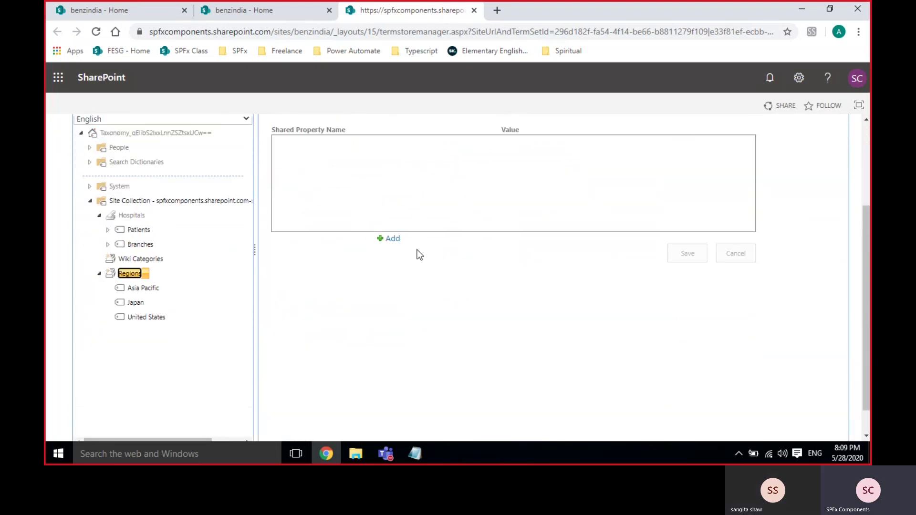
{"action": "left_click", "coordinate": [323, 195]}
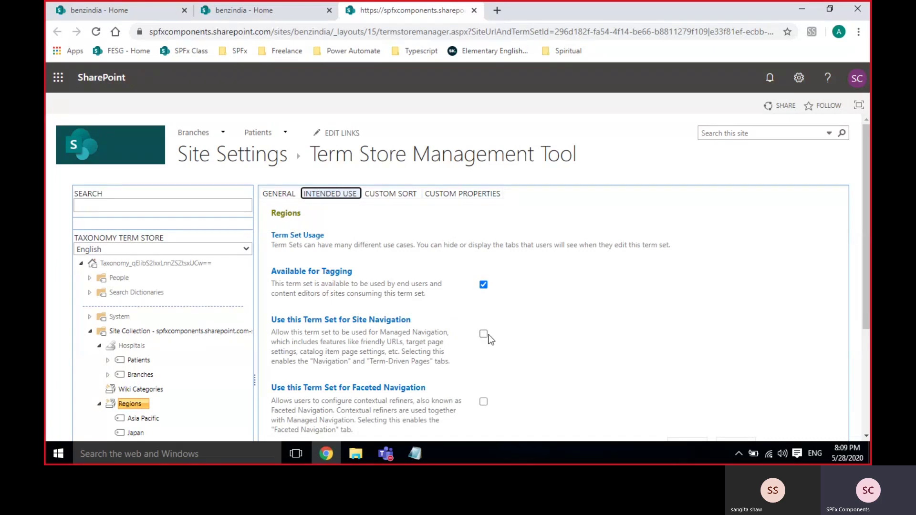
Open the list settings of the Employee Info list on the benzindia site
{"action": "left_click", "coordinate": [269, 15]}
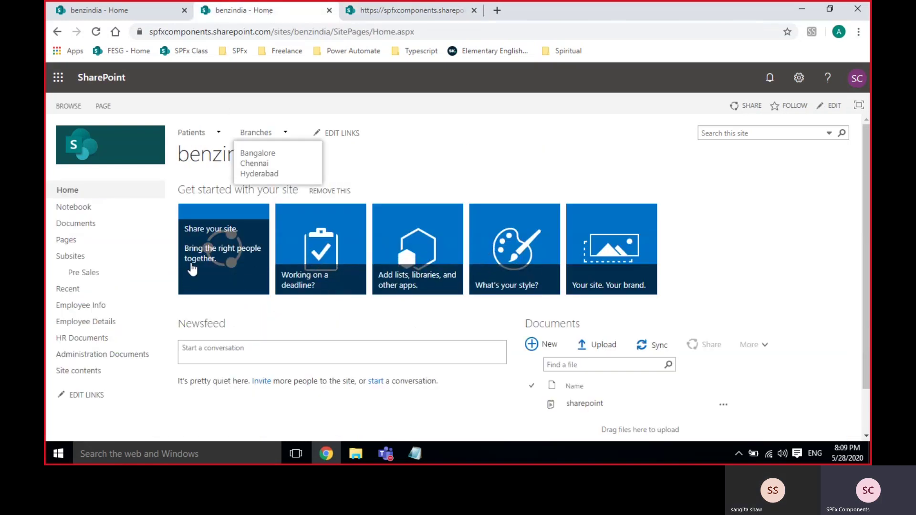
{"action": "left_click", "coordinate": [81, 306]}
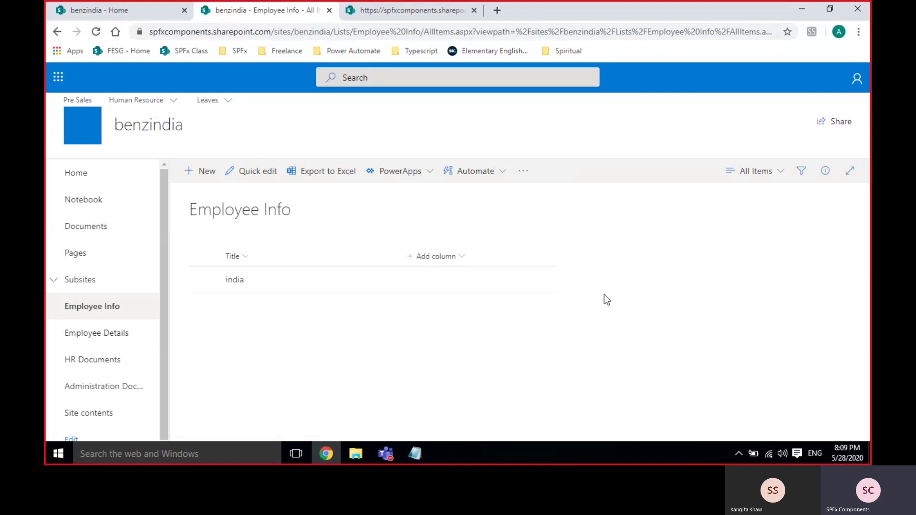
{"action": "left_click", "coordinate": [798, 78]}
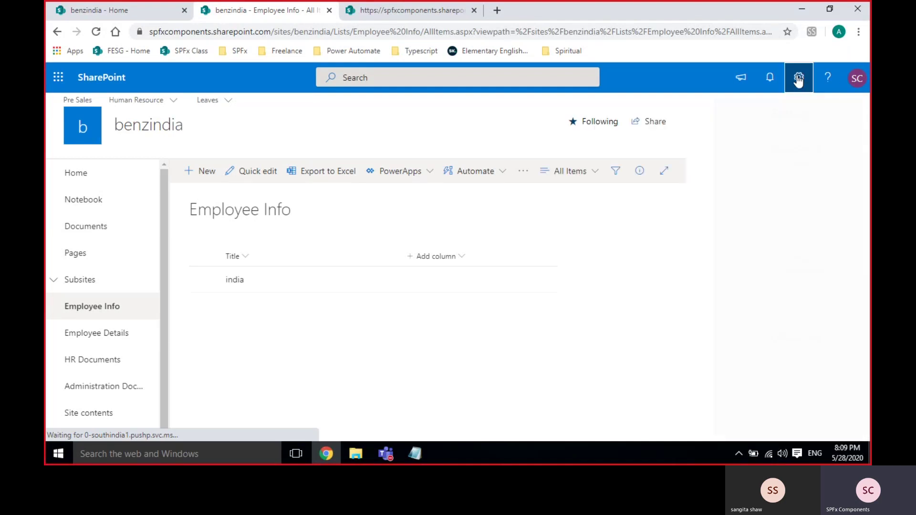
{"action": "left_click", "coordinate": [716, 203]}
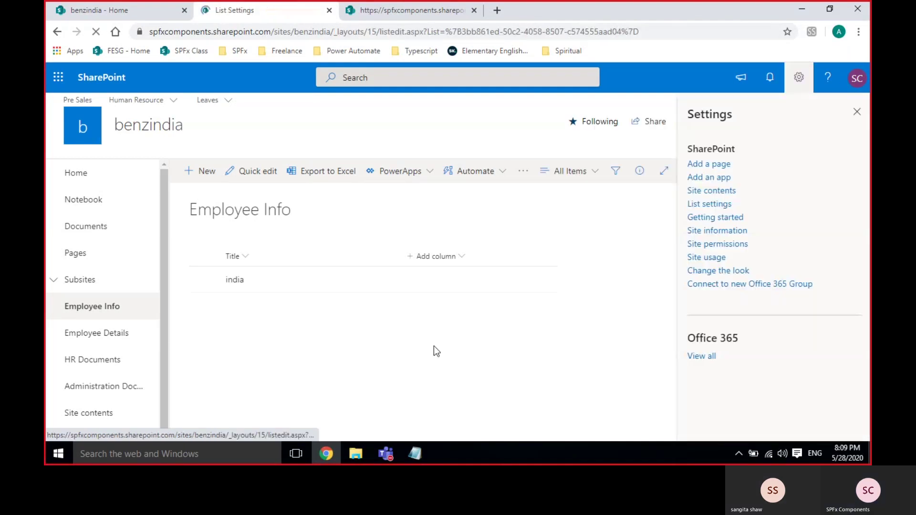
Set the Employee Info list to the classic experience in its advanced settings and return to the list
{"action": "scroll", "coordinate": [434, 346], "scroll_direction": "down", "scroll_amount": 3}
{"action": "scroll", "coordinate": [321, 268], "scroll_direction": "up", "scroll_amount": 3}
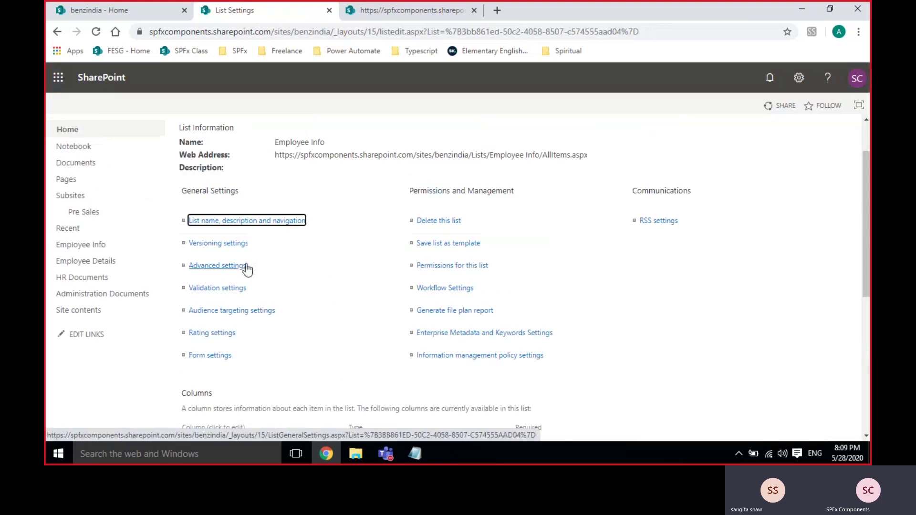
{"action": "left_click", "coordinate": [244, 266]}
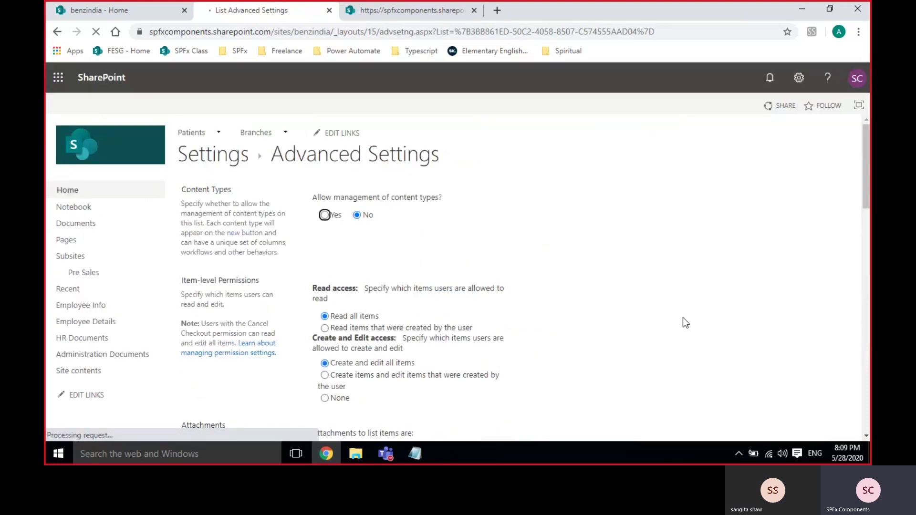
{"action": "scroll", "coordinate": [684, 321], "scroll_direction": "down", "scroll_amount": 15}
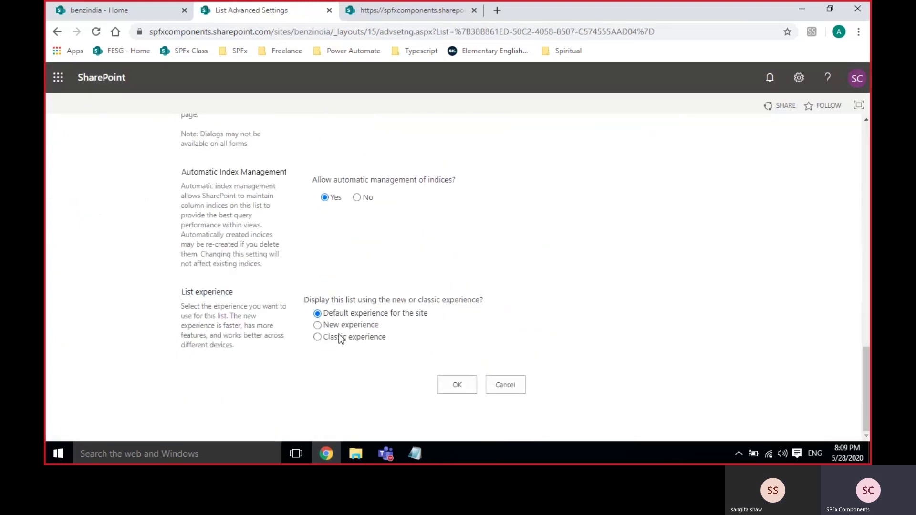
{"action": "left_click", "coordinate": [455, 384]}
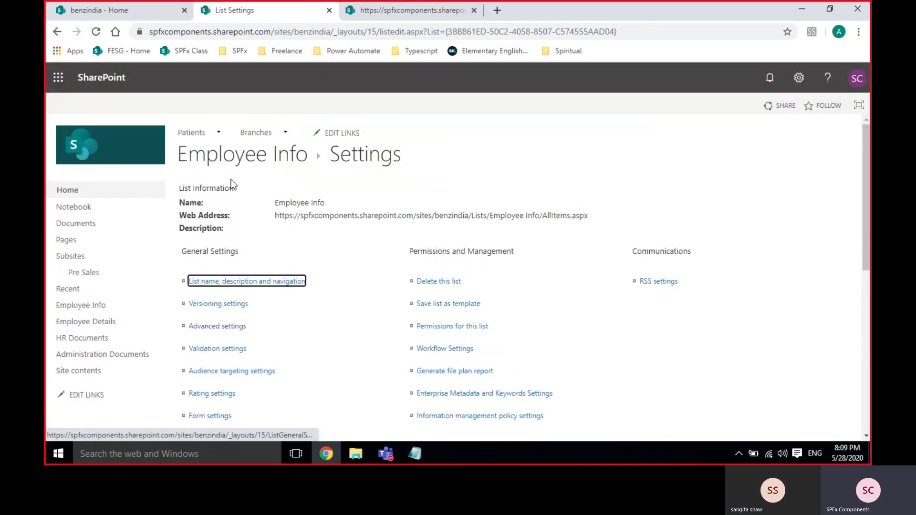
{"action": "left_click", "coordinate": [230, 165]}
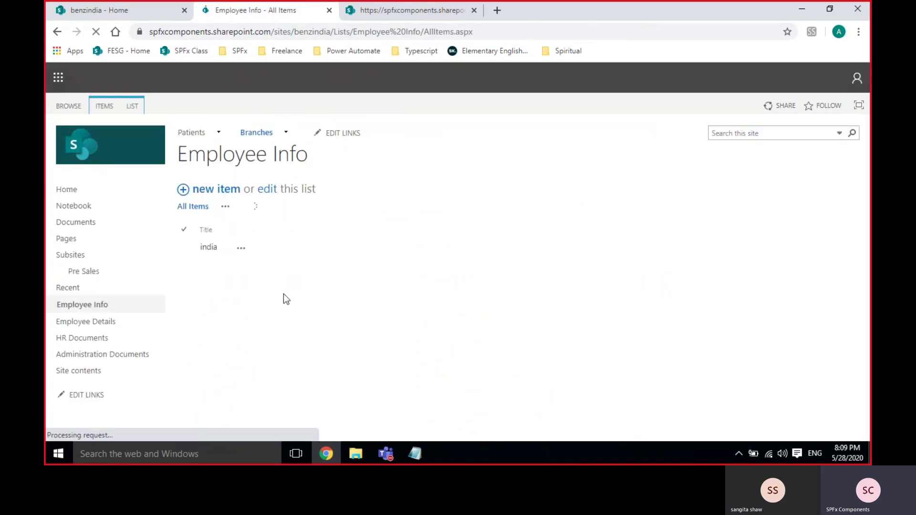
Start a new Employee Info list column named Region with the Managed Metadata type
{"action": "left_click", "coordinate": [135, 106]}
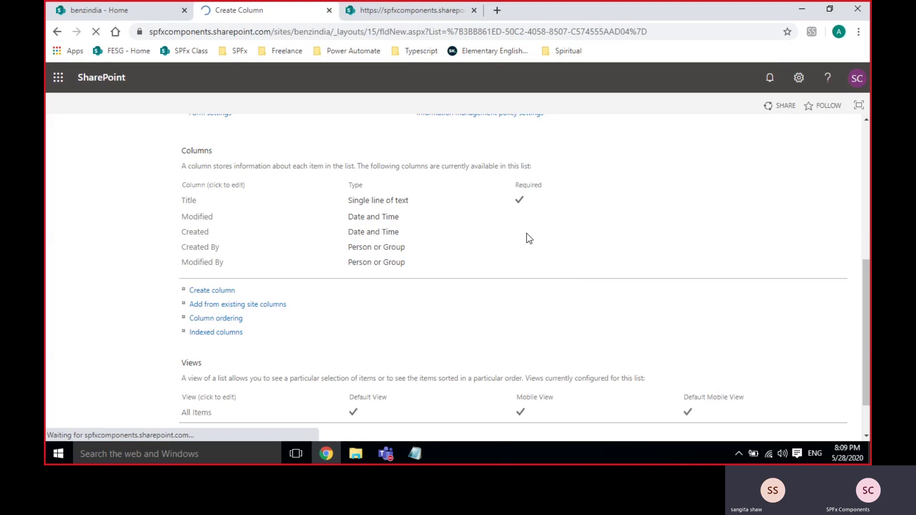
{"action": "scroll", "coordinate": [525, 286], "scroll_direction": "down", "scroll_amount": 2}
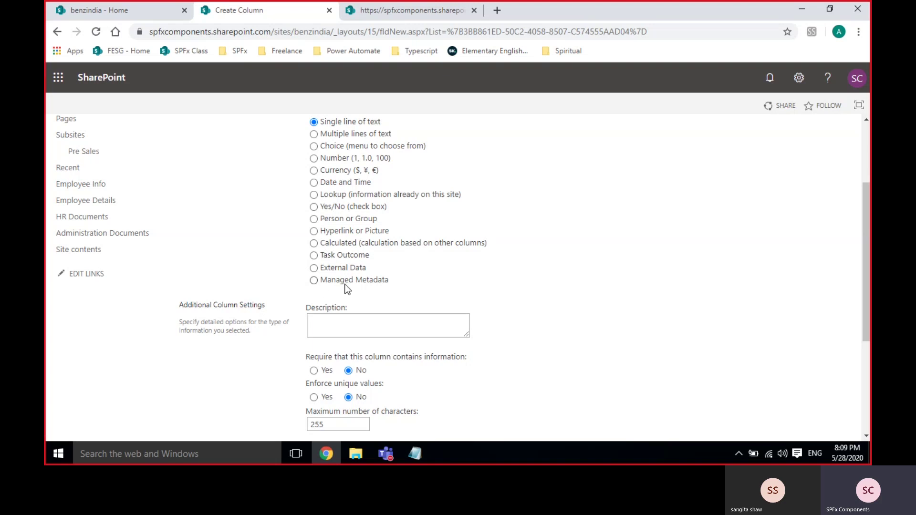
{"action": "left_click", "coordinate": [387, 281]}
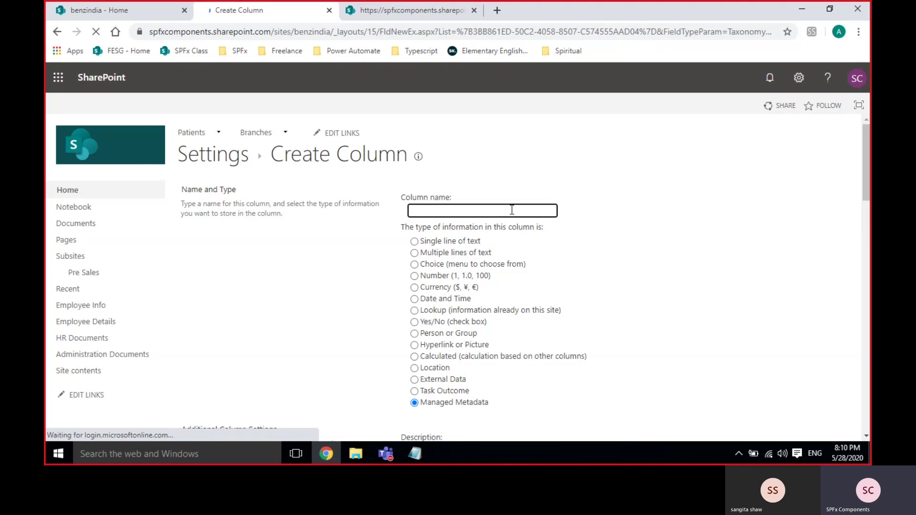
{"action": "scroll", "coordinate": [525, 204], "scroll_direction": "down", "scroll_amount": 12}
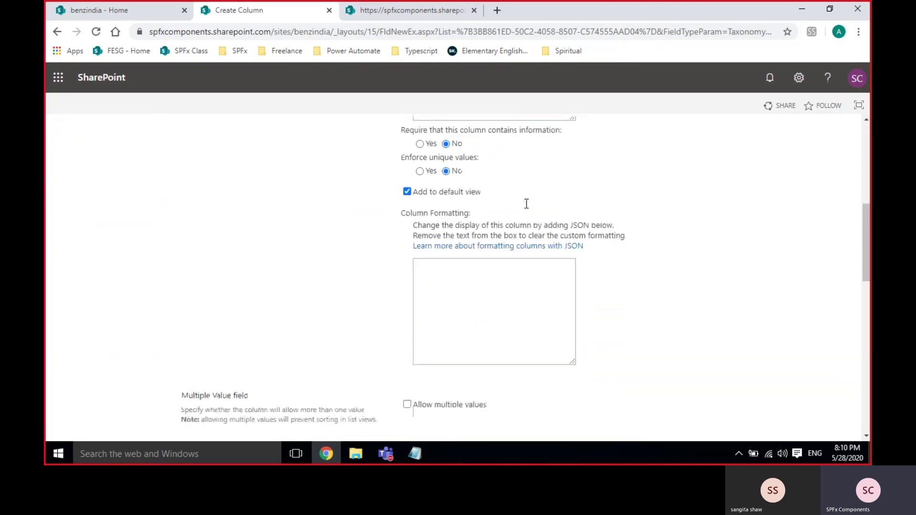
Link the new column to the site collection's Regions managed term set and save the column
{"action": "scroll", "coordinate": [526, 204], "scroll_direction": "down", "scroll_amount": 3}
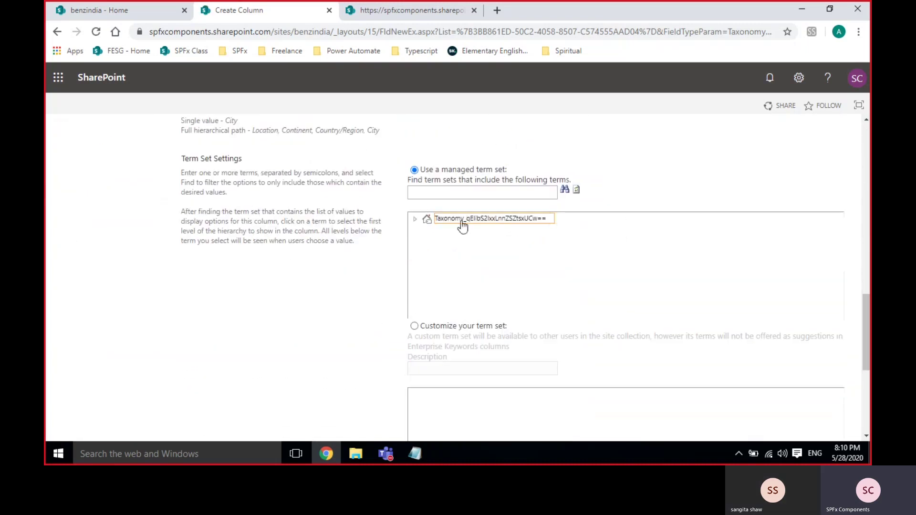
{"action": "left_click", "coordinate": [415, 220]}
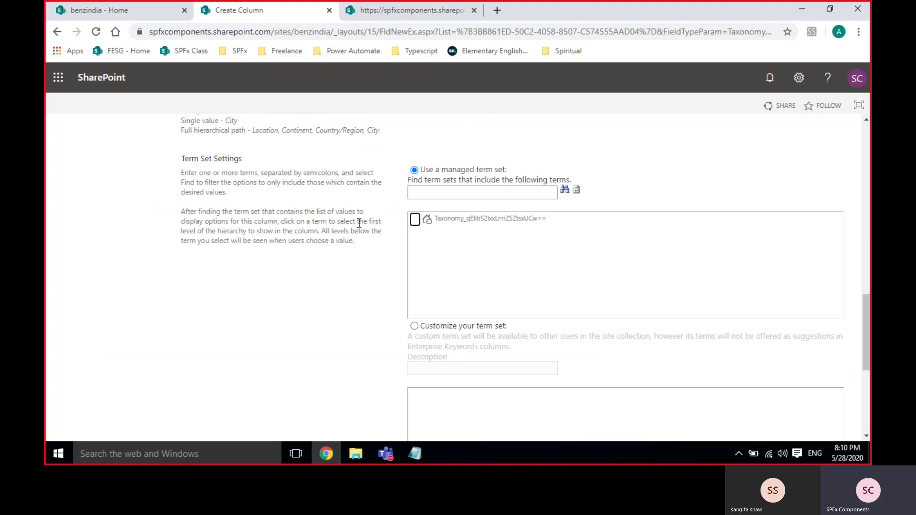
{"action": "left_click", "coordinate": [424, 262]}
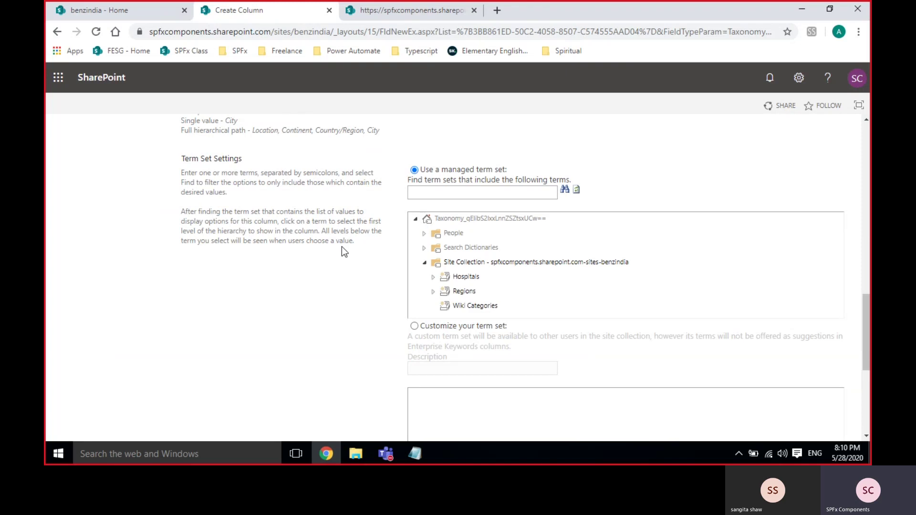
{"action": "scroll", "coordinate": [341, 248], "scroll_direction": "down", "scroll_amount": 1}
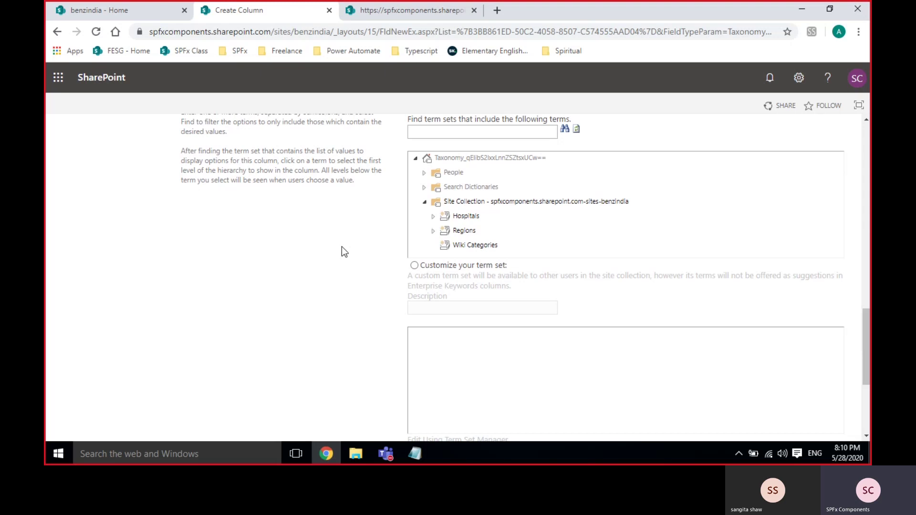
{"action": "left_click", "coordinate": [464, 231]}
{"action": "scroll", "coordinate": [702, 398], "scroll_direction": "down", "scroll_amount": 4}
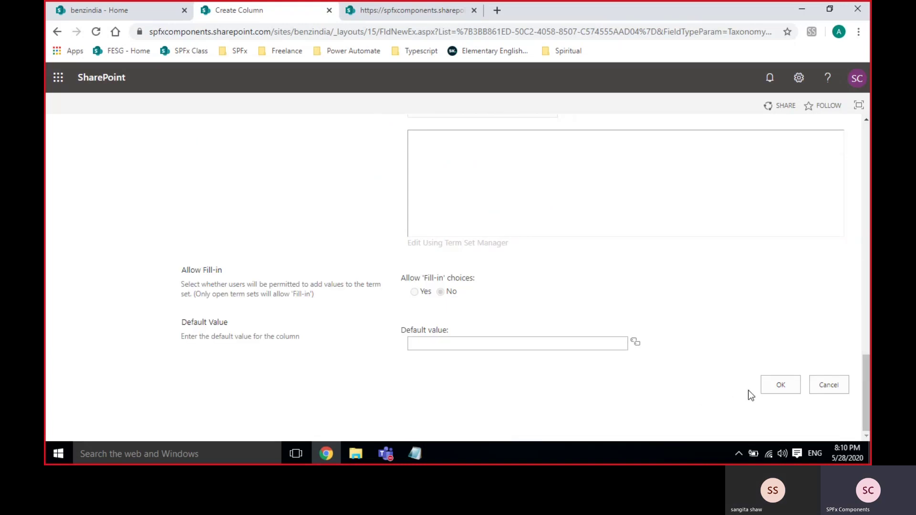
{"action": "left_click", "coordinate": [774, 389]}
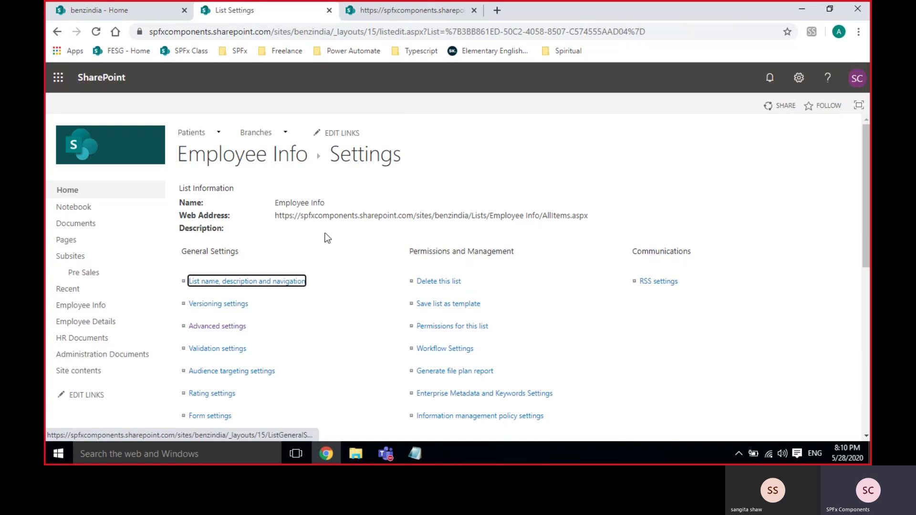
Open the Employee Info list in a separate browser tab and start a new item with the employee's first name as title
{"action": "left_click", "coordinate": [243, 162], "text": "ctrl"}
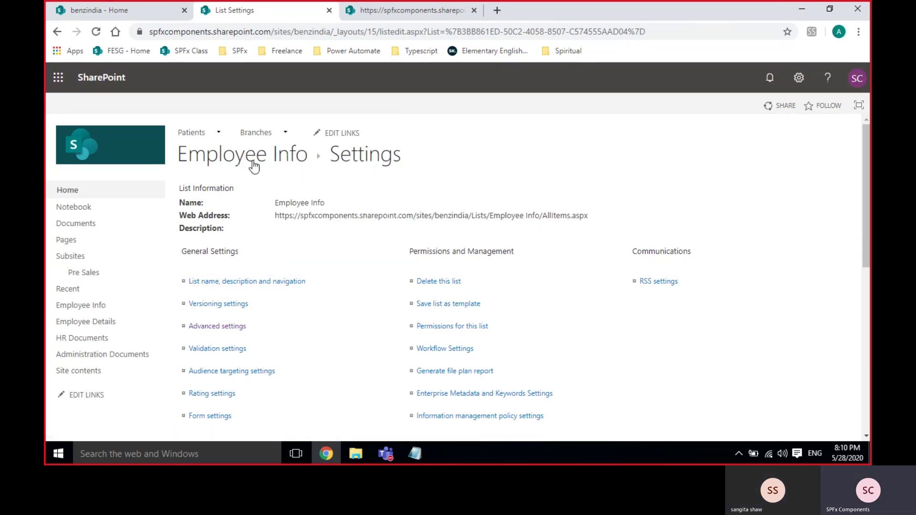
{"action": "left_click", "coordinate": [355, 12]}
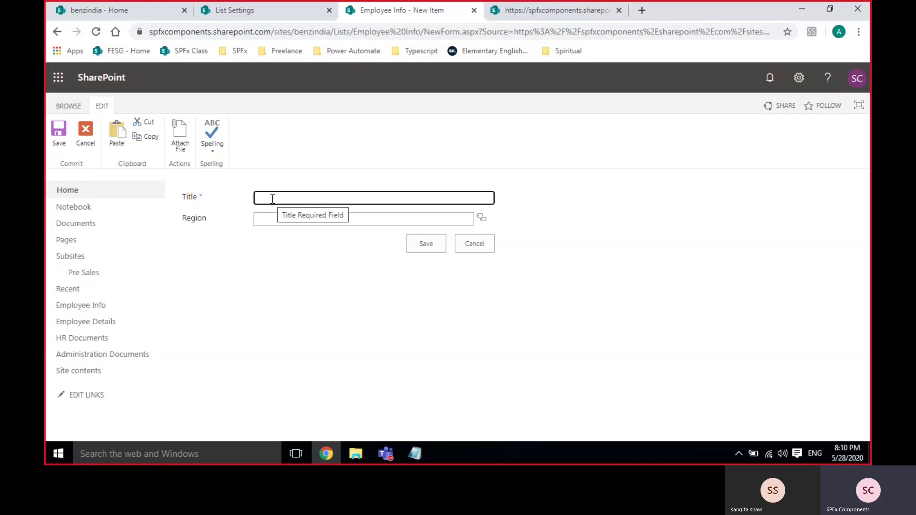
{"action": "type", "text": "ashok"}
{"action": "key", "text": "Tab"}
Try the new item's Region term suggestions with the partial entries "as", "un" and "ja", clearing the field after each
{"action": "type", "text": "as"}
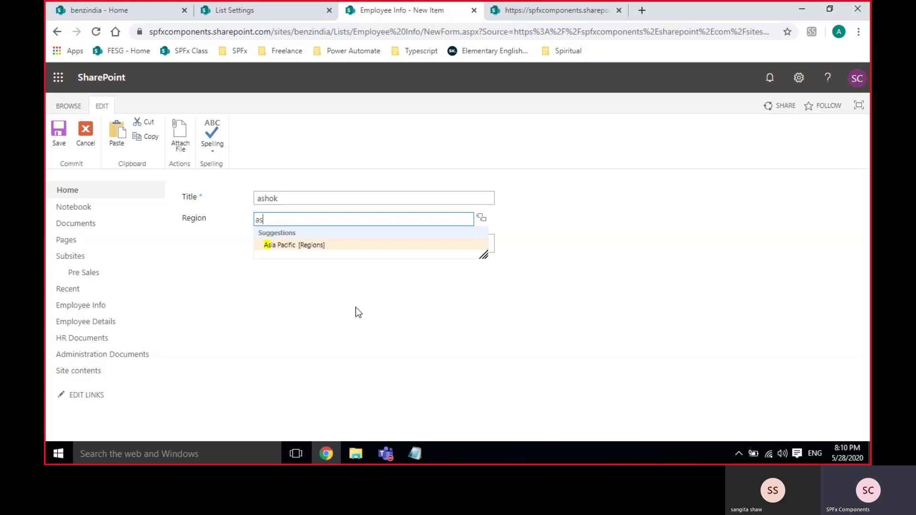
{"action": "key", "text": "BackSpace"}
{"action": "key", "text": "BackSpace"}
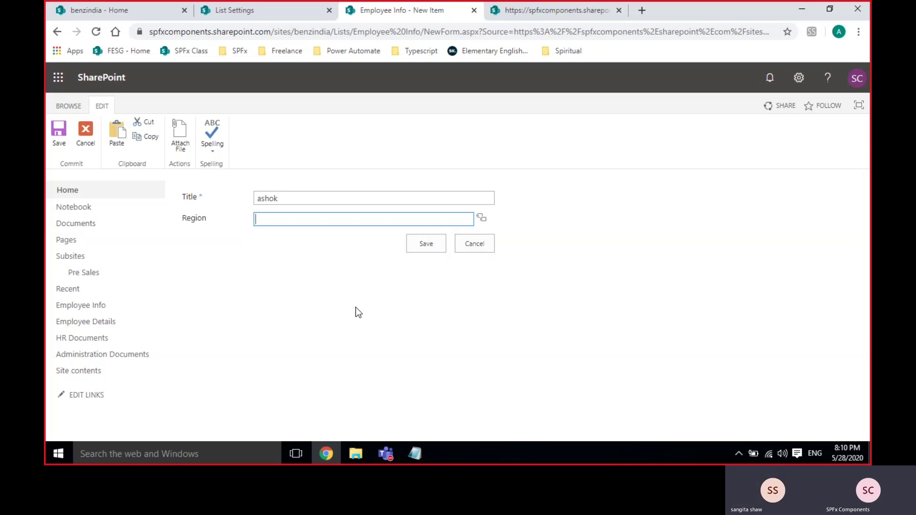
{"action": "type", "text": "un"}
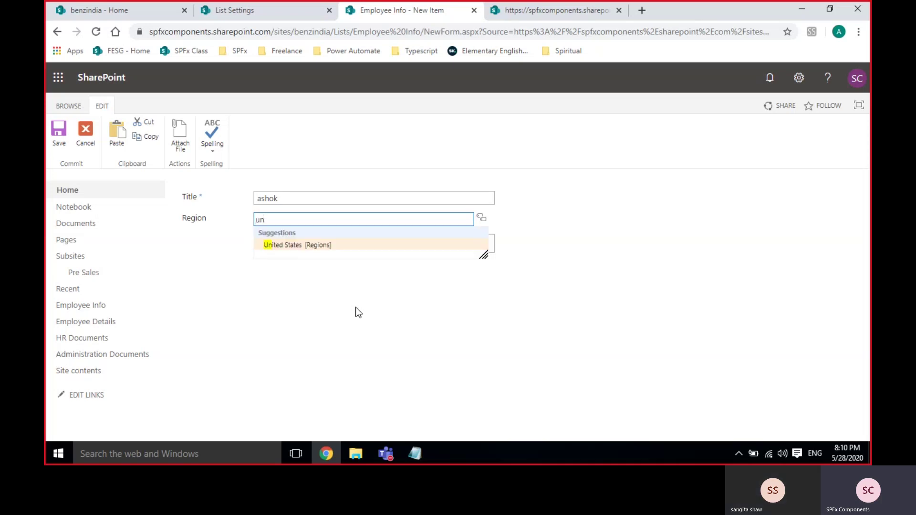
{"action": "key", "text": "BackSpace"}
{"action": "key", "text": "BackSpace"}
{"action": "type", "text": "ja"}
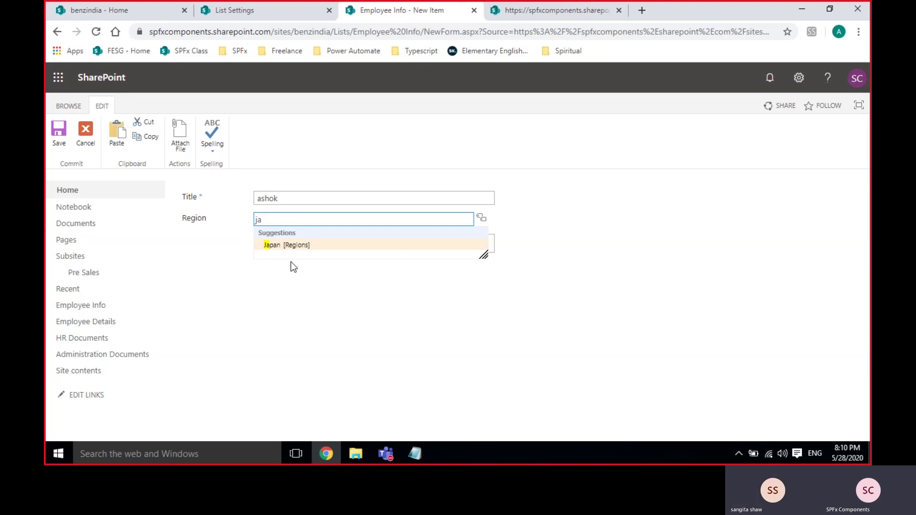
{"action": "key", "text": "BackSpace"}
{"action": "key", "text": "BackSpace"}
Set the new item's Region to the Asia Pacific term and save the item
{"action": "type", "text": "as"}
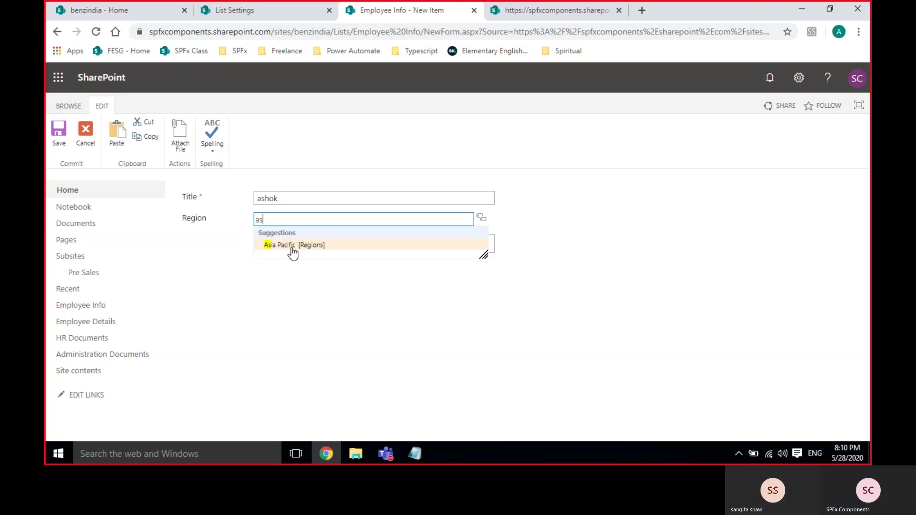
{"action": "left_click", "coordinate": [293, 245]}
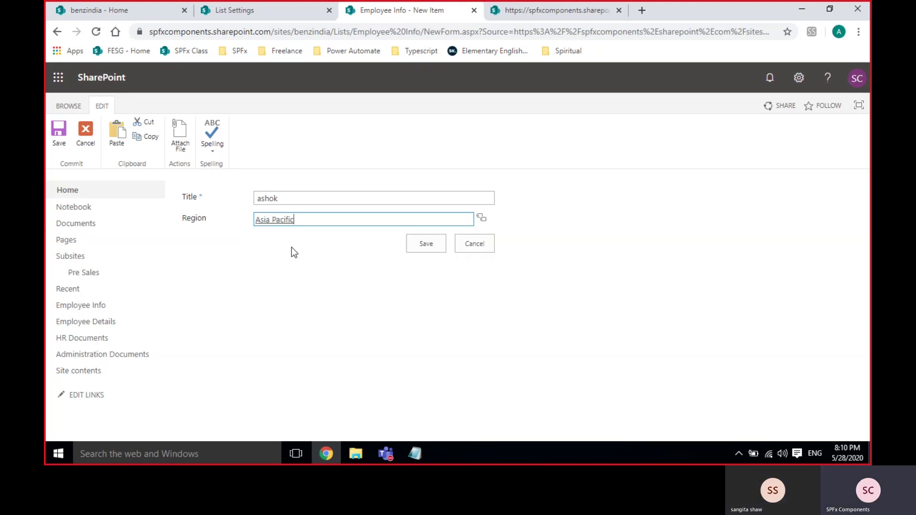
{"action": "left_click", "coordinate": [408, 250]}
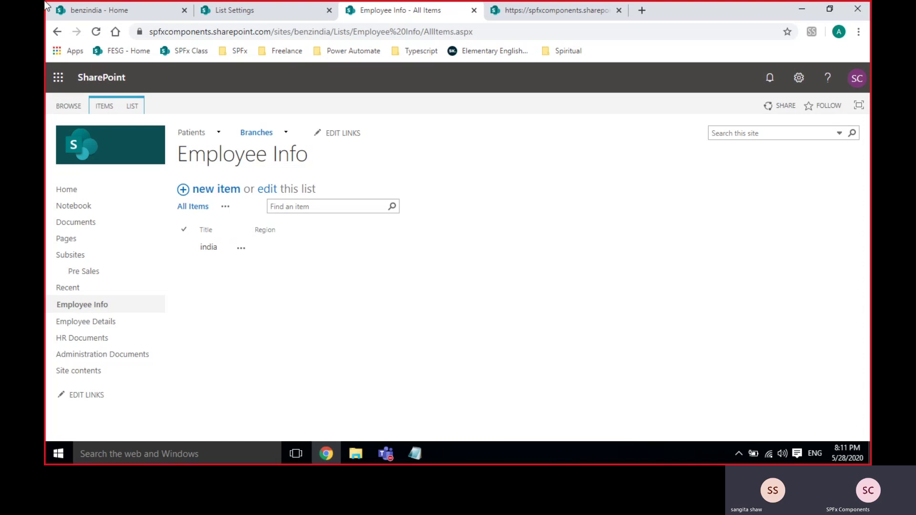
View the details of the india item in Employee Info and close them
{"action": "left_click", "coordinate": [206, 247]}
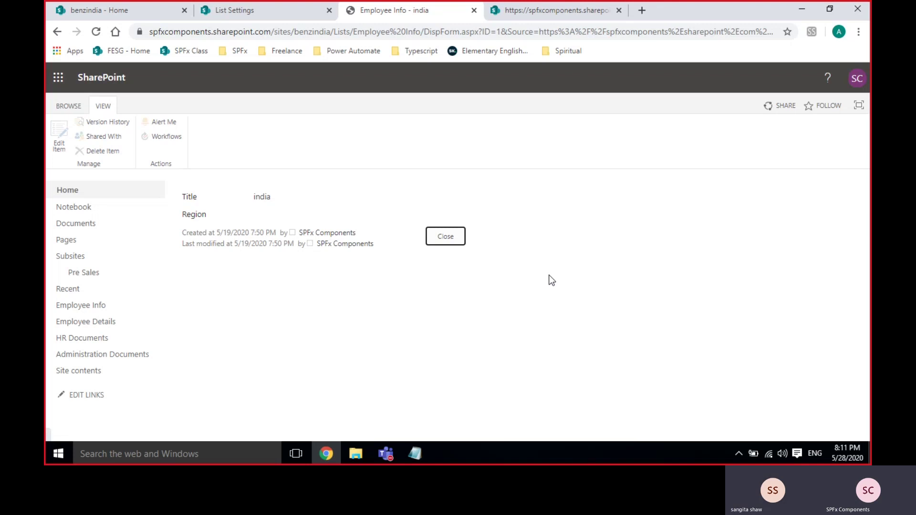
{"action": "left_click", "coordinate": [445, 236]}
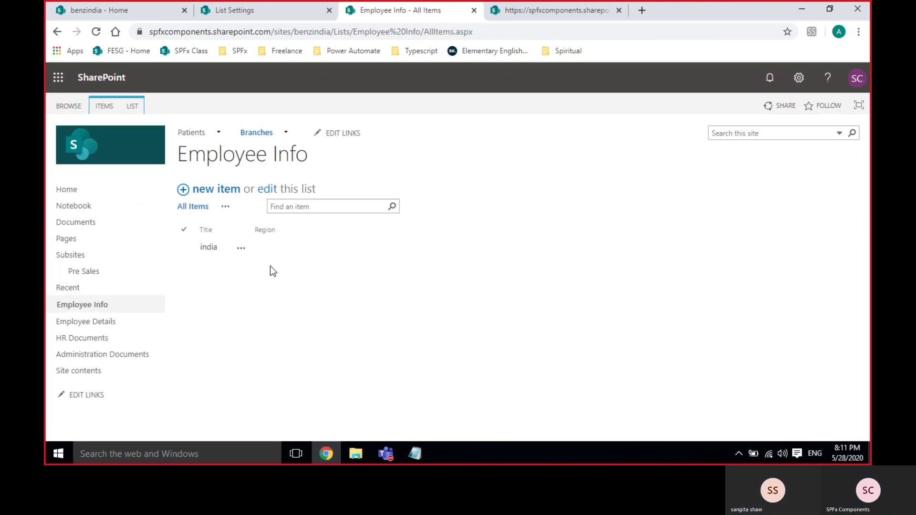
Remove the Title filter from the Employee Info list's All Items view and save the view
{"action": "left_click", "coordinate": [136, 106]}
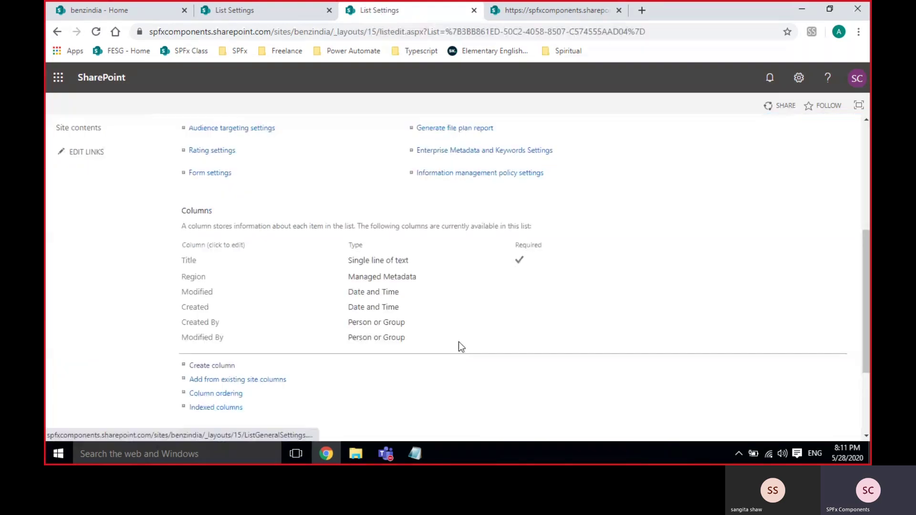
{"action": "scroll", "coordinate": [459, 342], "scroll_direction": "down", "scroll_amount": 3}
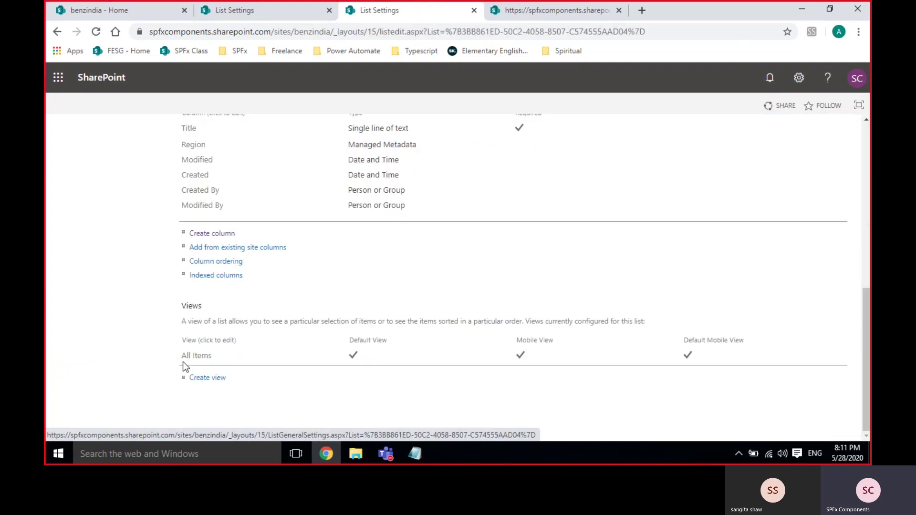
{"action": "left_click", "coordinate": [184, 359]}
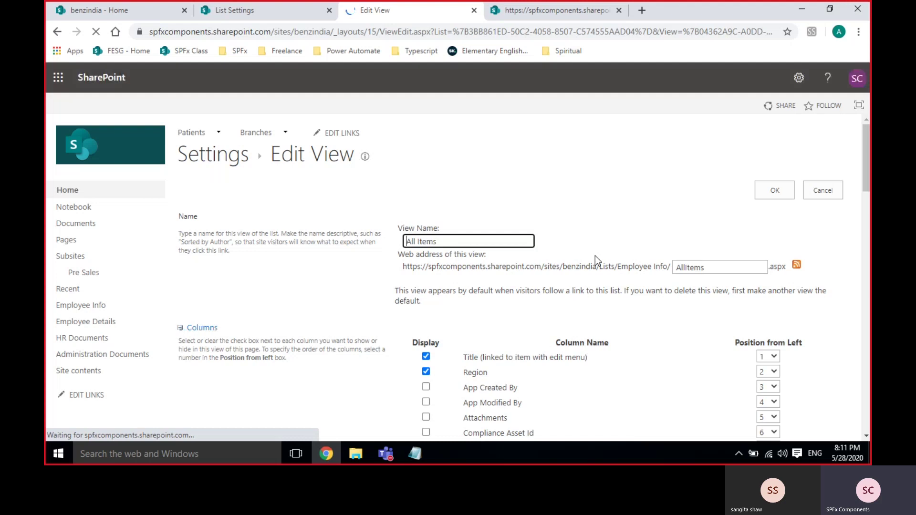
{"action": "scroll", "coordinate": [594, 256], "scroll_direction": "down", "scroll_amount": 2}
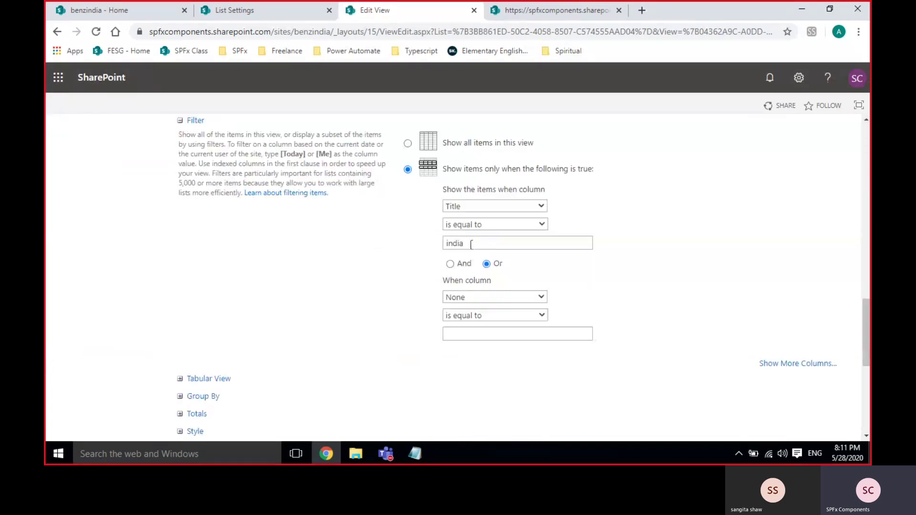
{"action": "double_click", "coordinate": [471, 243]}
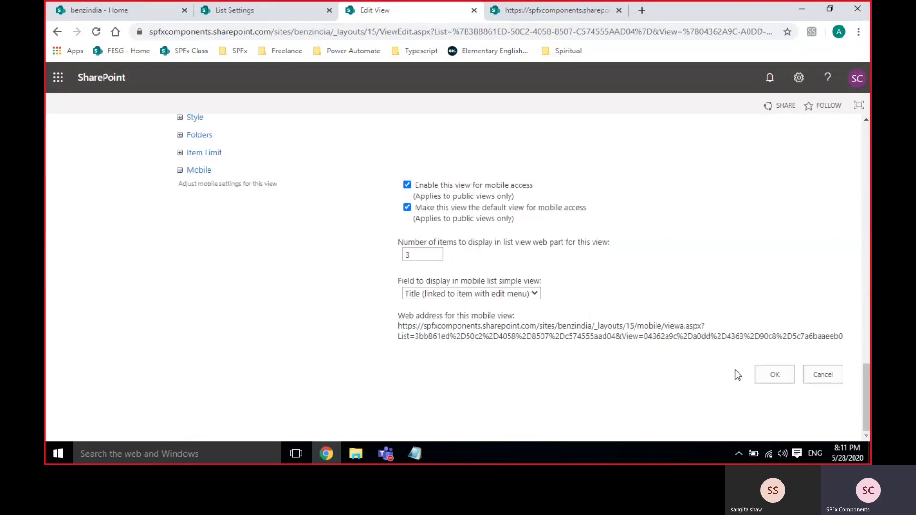
{"action": "left_click", "coordinate": [773, 373]}
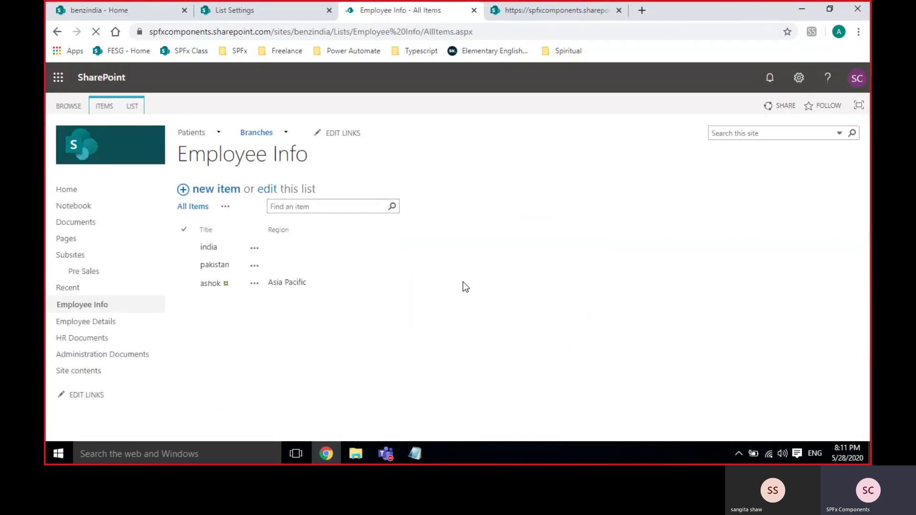
Delete the india and pakistan items from the Employee Info list and return to the list's browse display
{"action": "left_click", "coordinate": [184, 229]}
{"action": "left_click", "coordinate": [185, 248]}
{"action": "left_click", "coordinate": [184, 248]}
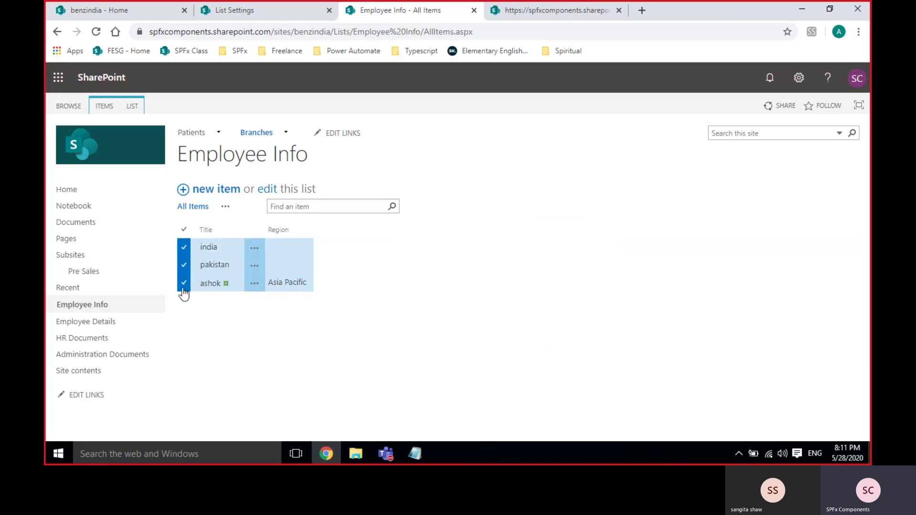
{"action": "left_click", "coordinate": [183, 283]}
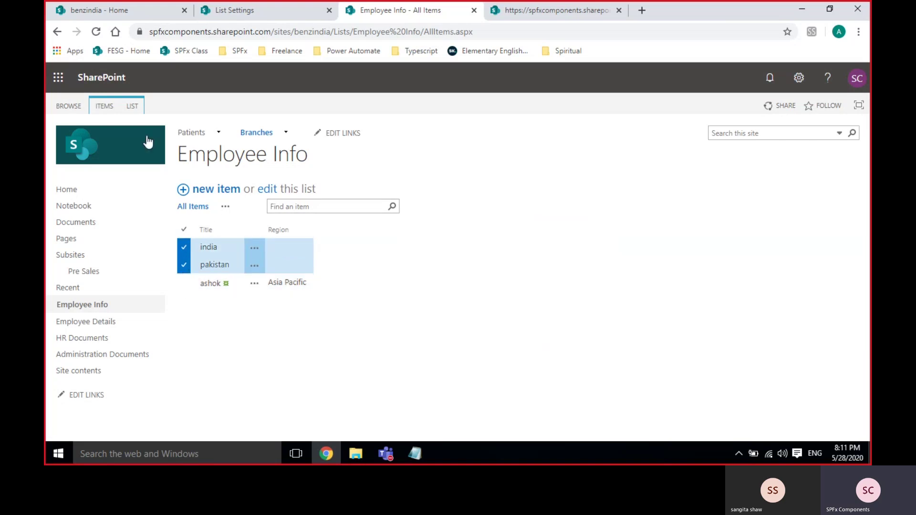
{"action": "left_click", "coordinate": [188, 151]}
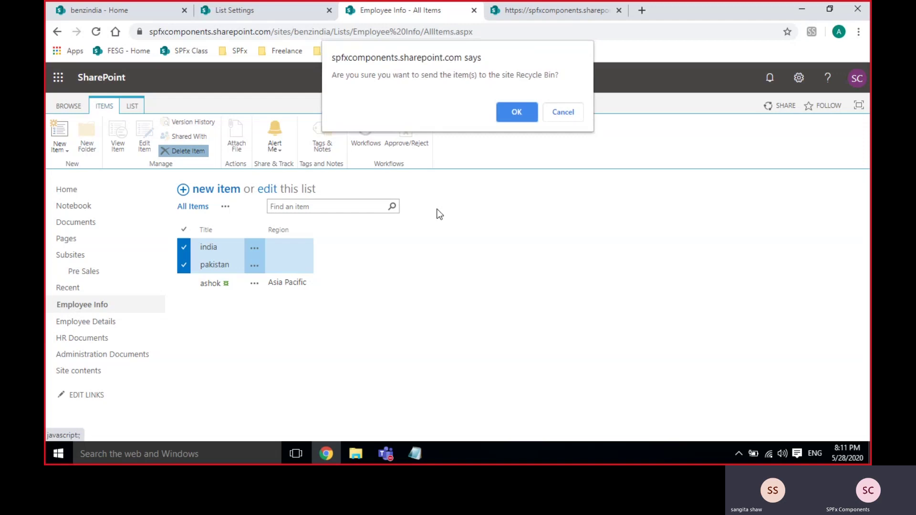
{"action": "left_click", "coordinate": [517, 112]}
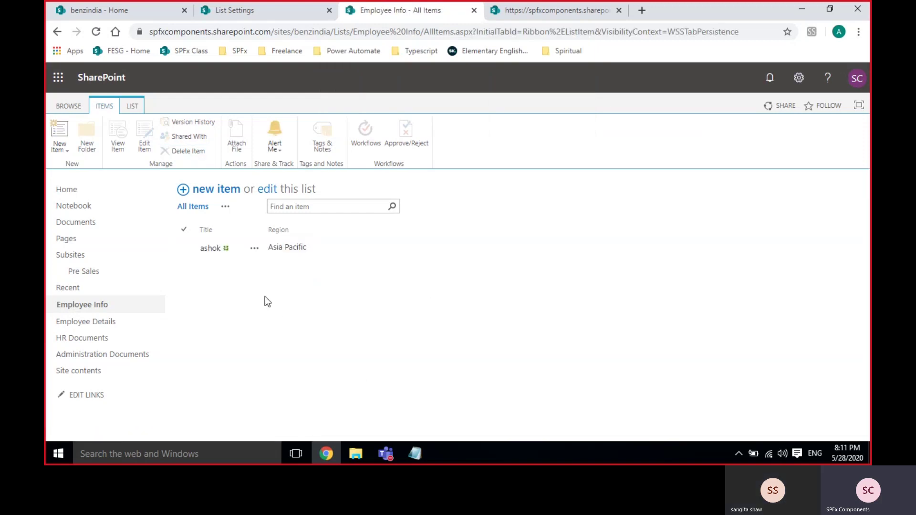
{"action": "left_click", "coordinate": [63, 104]}
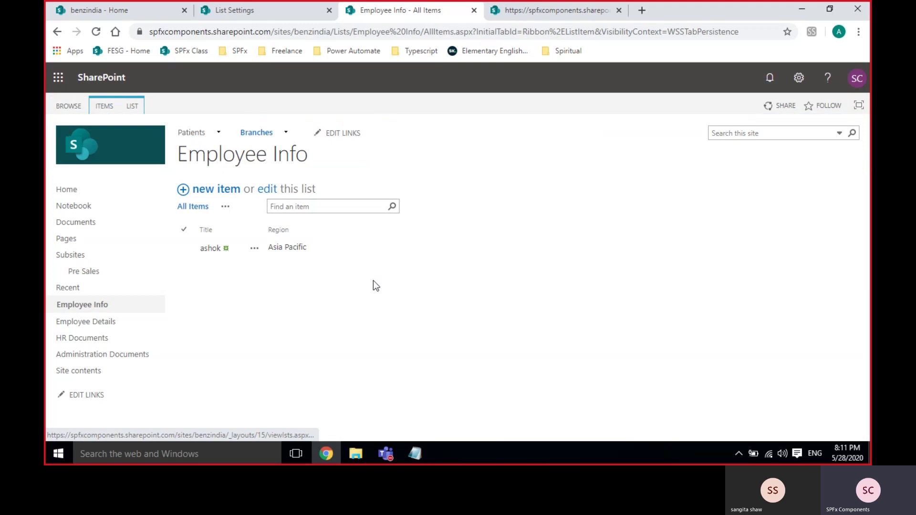
Add an Employee Info item using the suggested title ending in "engg to mba", set its Region to Japan, and save it
{"action": "left_click", "coordinate": [217, 195]}
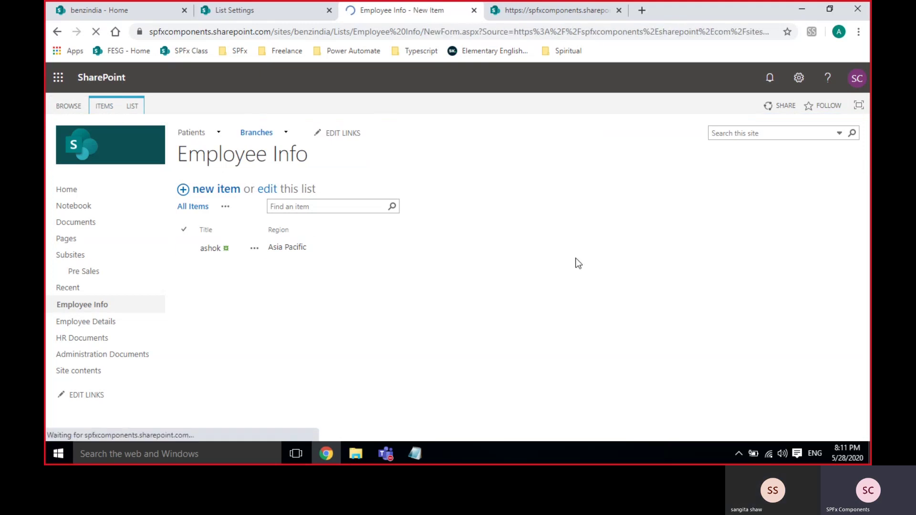
{"action": "type", "text": "san"}
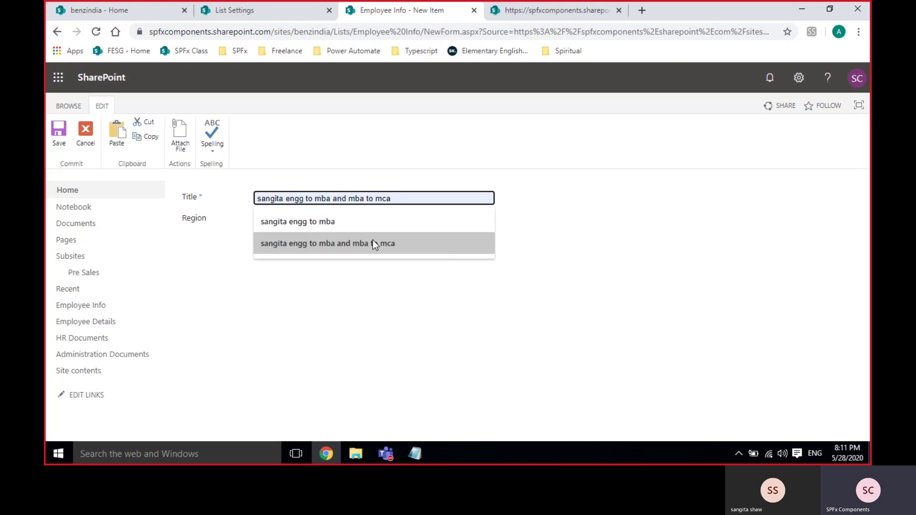
{"action": "left_click", "coordinate": [299, 222]}
{"action": "left_click", "coordinate": [299, 221]}
{"action": "type", "text": "ja"}
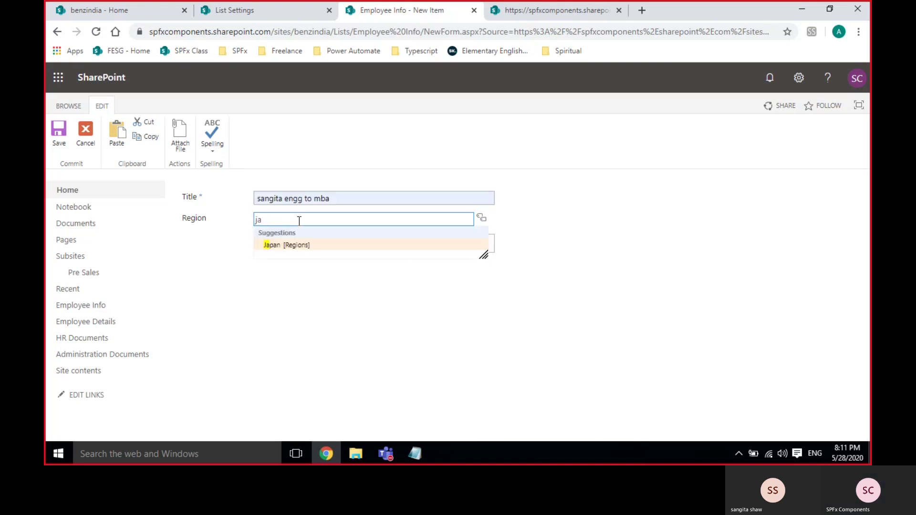
{"action": "left_click", "coordinate": [301, 245]}
{"action": "key", "text": "Return"}
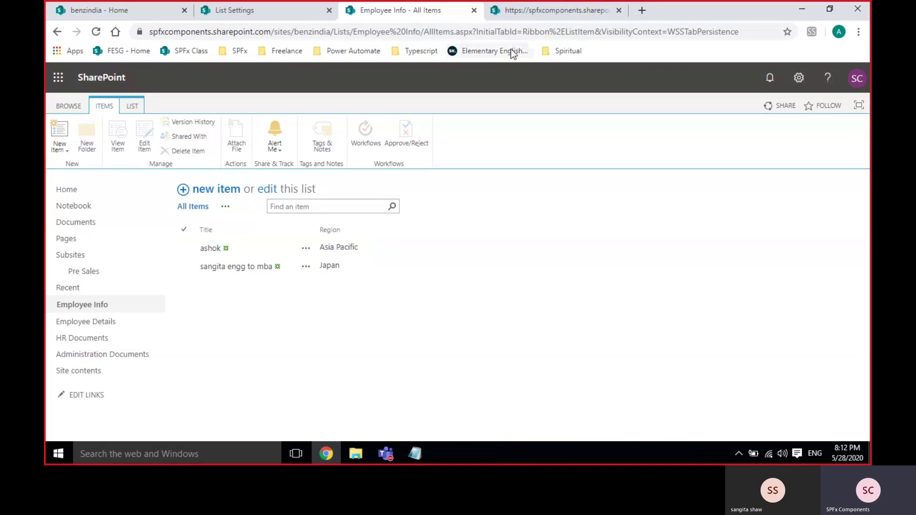
Review the Regions term set's intended use settings in the term store
{"action": "key", "text": "ctrl+1"}
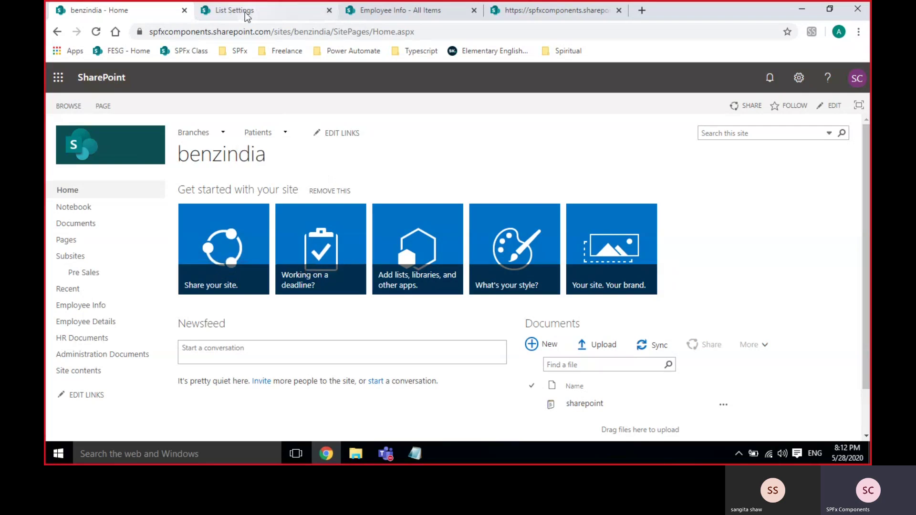
{"action": "key", "text": "ctrl+4"}
{"action": "scroll", "coordinate": [433, 350], "scroll_direction": "down", "scroll_amount": 3}
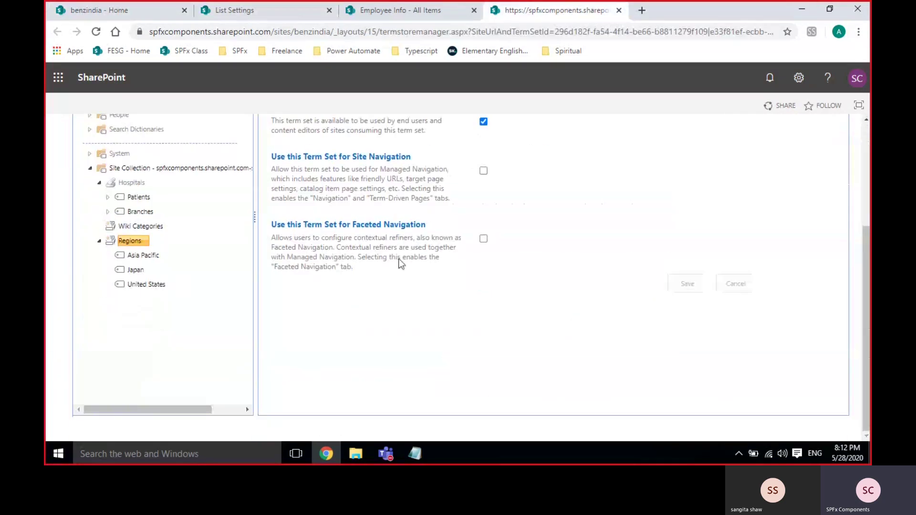
{"action": "scroll", "coordinate": [405, 270], "scroll_direction": "up", "scroll_amount": 3}
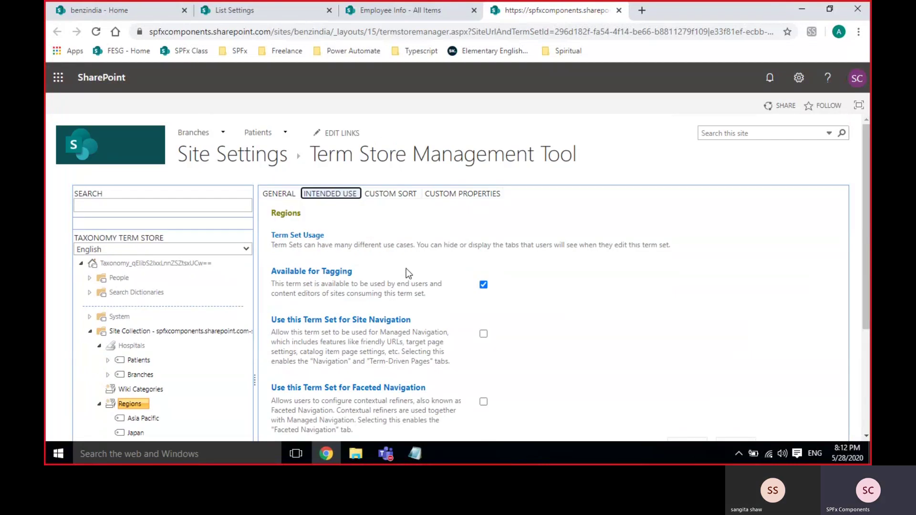
Start another Employee Info list column named Reg with the Managed Metadata type
{"action": "left_click", "coordinate": [236, 12]}
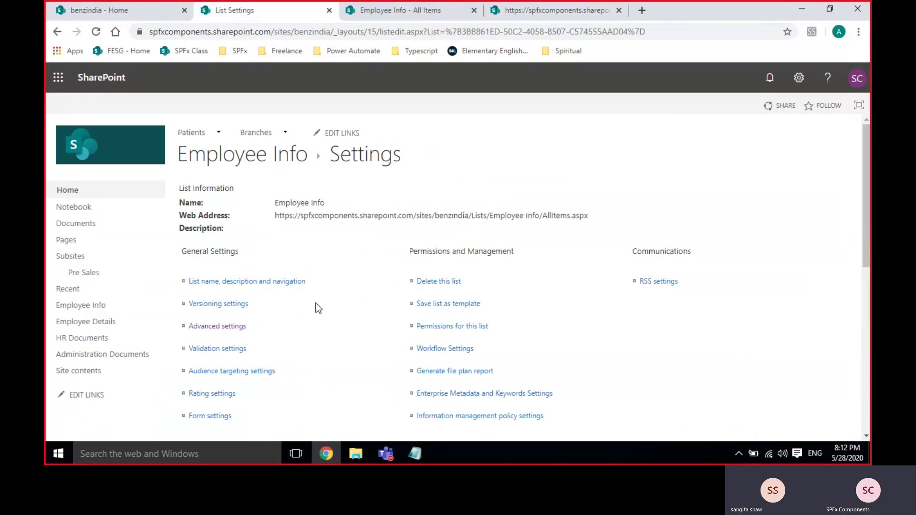
{"action": "scroll", "coordinate": [317, 306], "scroll_direction": "down", "scroll_amount": 6}
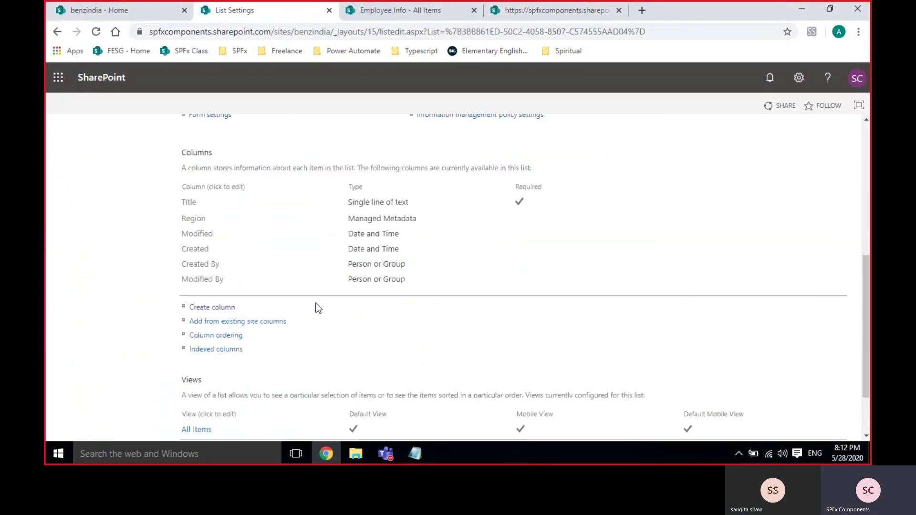
{"action": "left_click", "coordinate": [233, 305]}
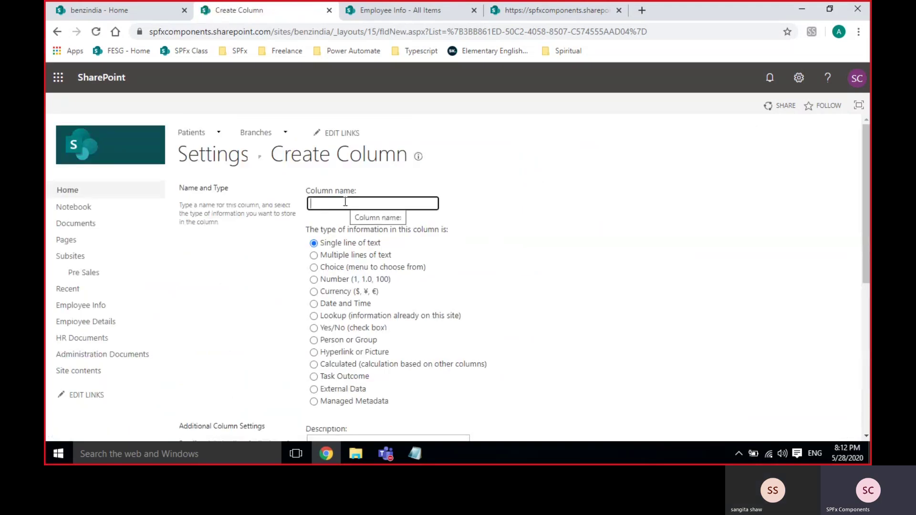
{"action": "type", "text": "Reg"}
{"action": "left_click", "coordinate": [519, 256]}
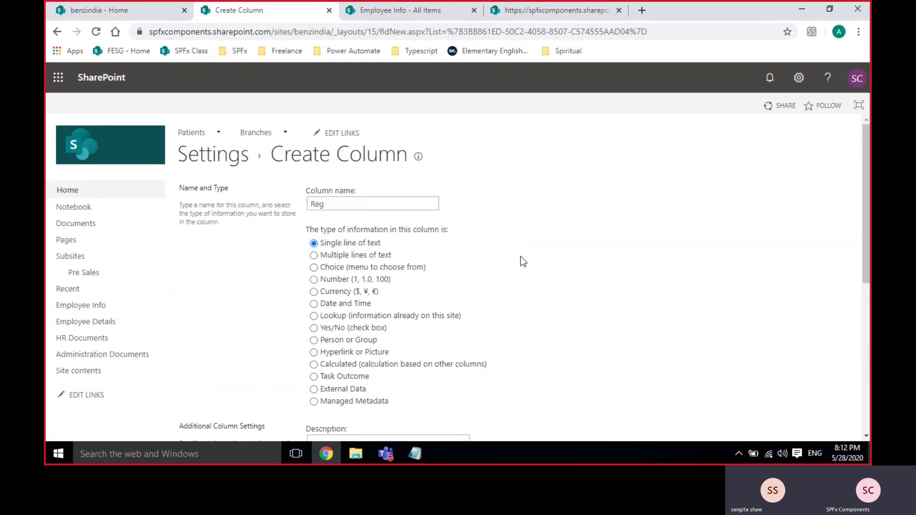
{"action": "scroll", "coordinate": [520, 257], "scroll_direction": "down", "scroll_amount": 3}
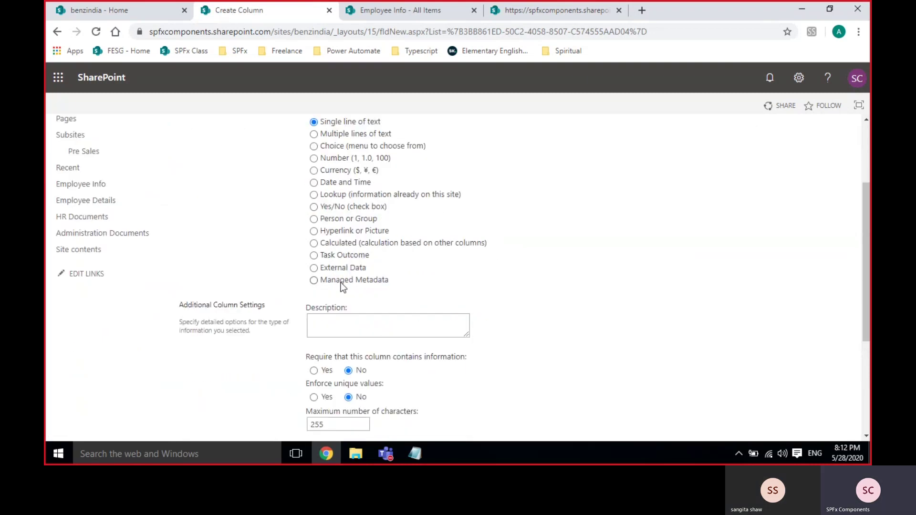
{"action": "left_click", "coordinate": [341, 280]}
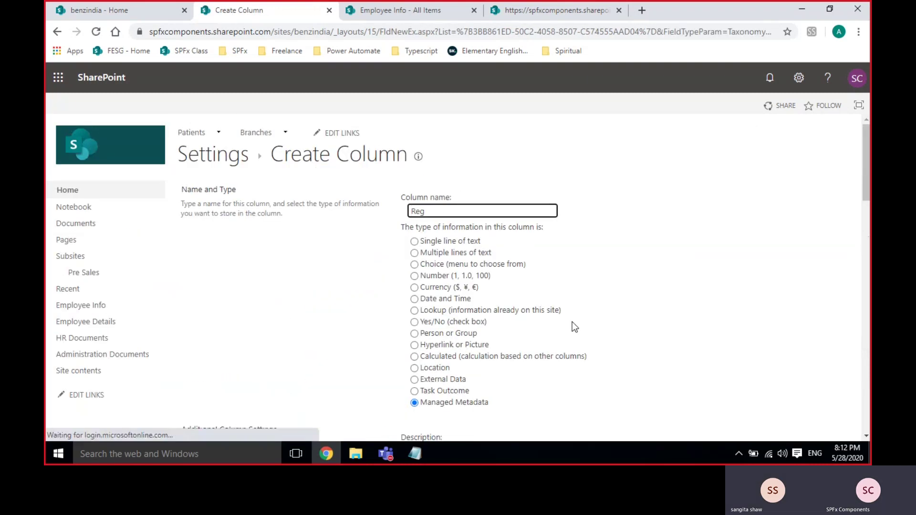
Bind the Reg column to the Hospitals term set under the benzindia site collection and create the column
{"action": "scroll", "coordinate": [572, 322], "scroll_direction": "down", "scroll_amount": 10}
{"action": "scroll", "coordinate": [572, 323], "scroll_direction": "down", "scroll_amount": 5}
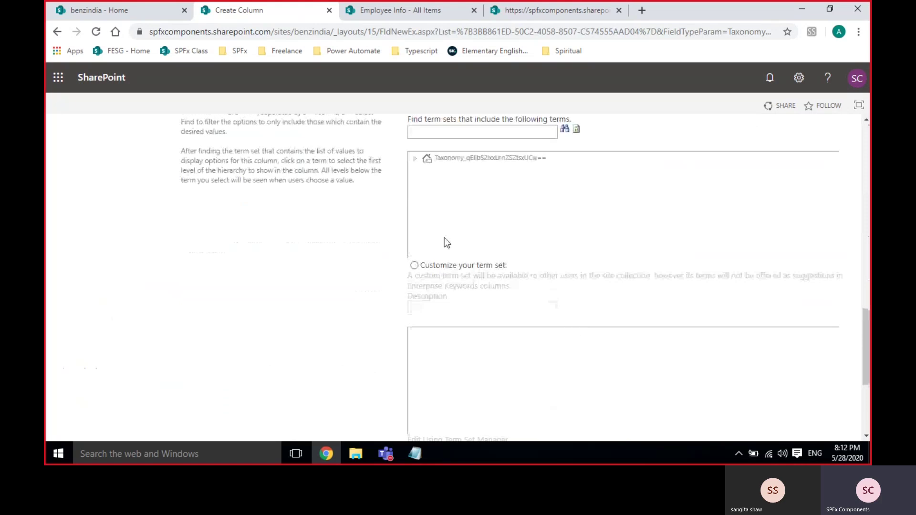
{"action": "left_click", "coordinate": [416, 158]}
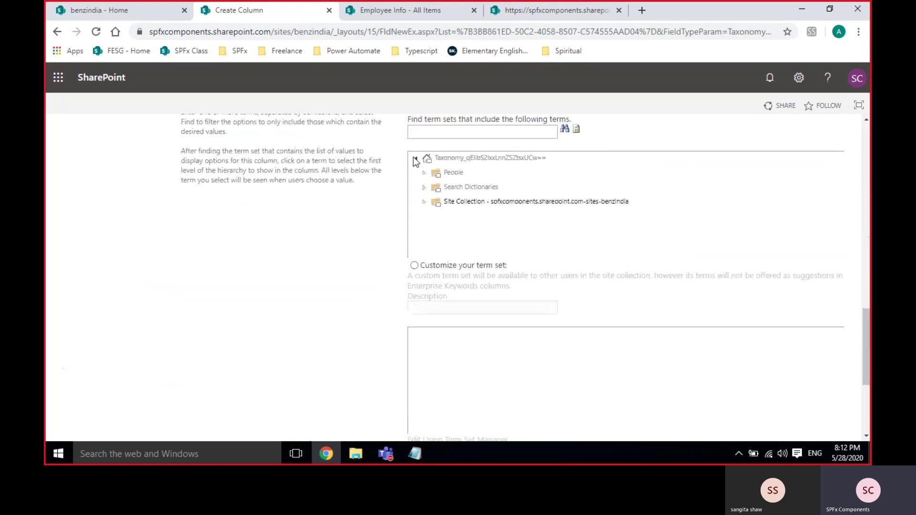
{"action": "left_click", "coordinate": [424, 202]}
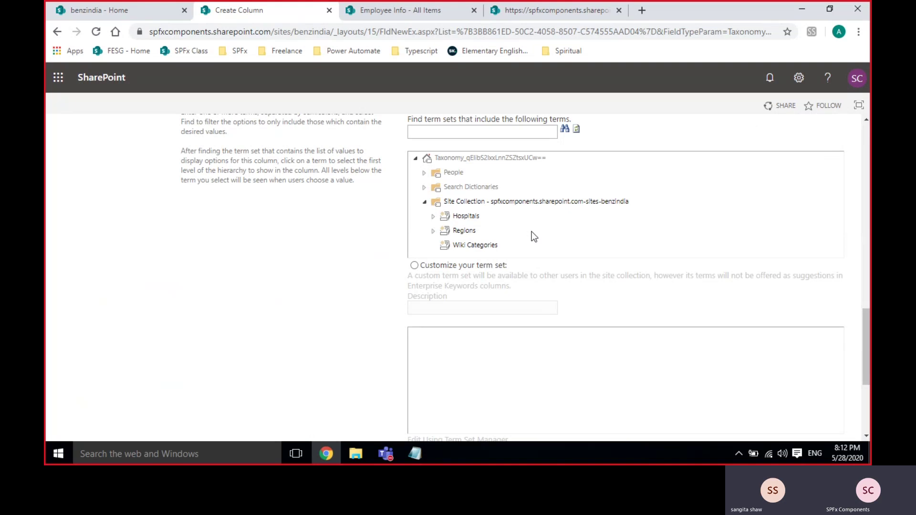
{"action": "left_click", "coordinate": [493, 220]}
{"action": "scroll", "coordinate": [714, 339], "scroll_direction": "down", "scroll_amount": 4}
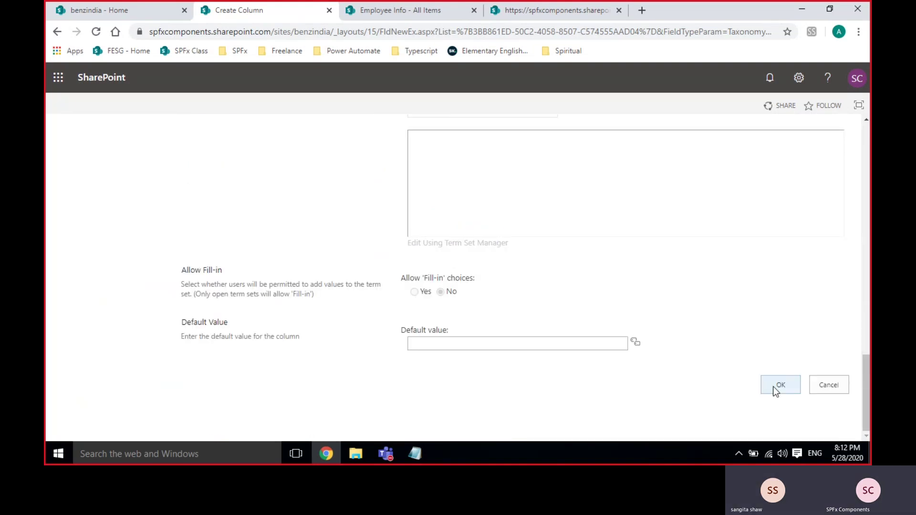
{"action": "left_click", "coordinate": [778, 386]}
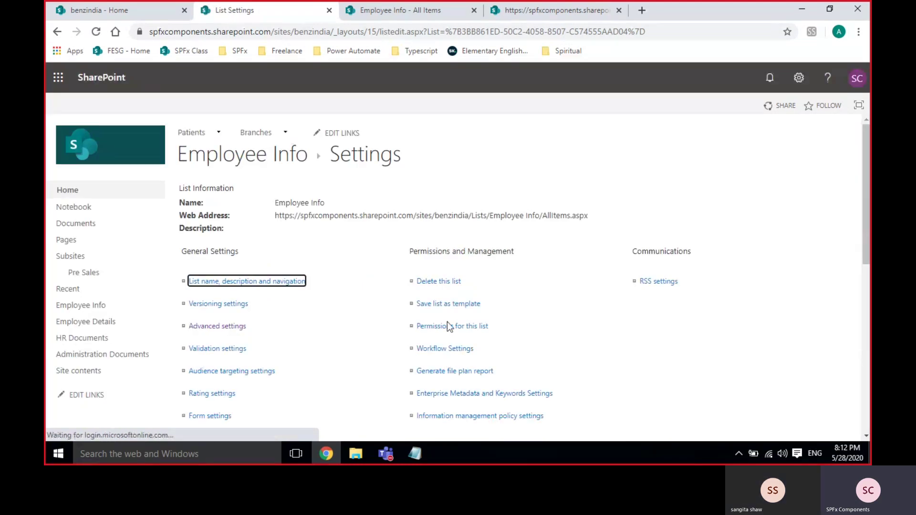
Start a new Employee Info item and set its Reg value to Patients, consulting the term store for available terms
{"action": "left_click", "coordinate": [383, 9]}
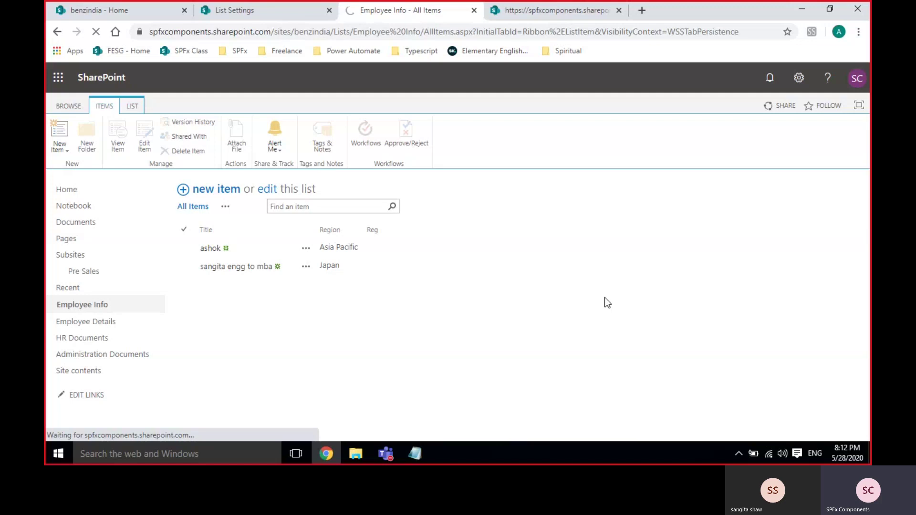
{"action": "left_click", "coordinate": [313, 245]}
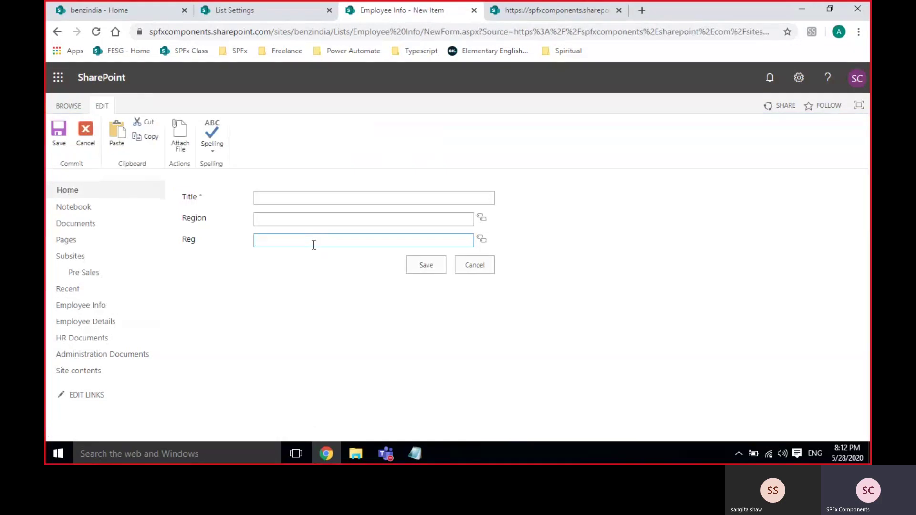
{"action": "left_click", "coordinate": [549, 14]}
{"action": "scroll", "coordinate": [229, 110], "scroll_direction": "down", "scroll_amount": 5}
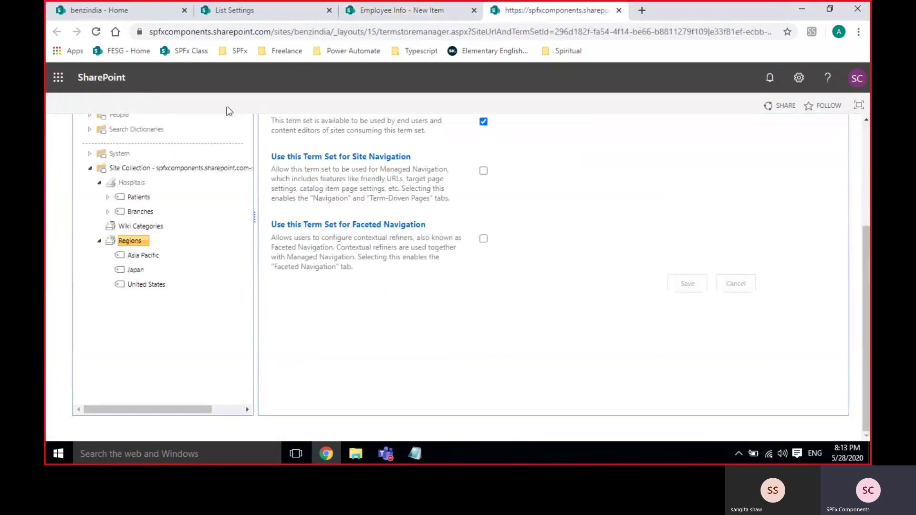
{"action": "left_click", "coordinate": [229, 18]}
{"action": "left_click", "coordinate": [362, 9]}
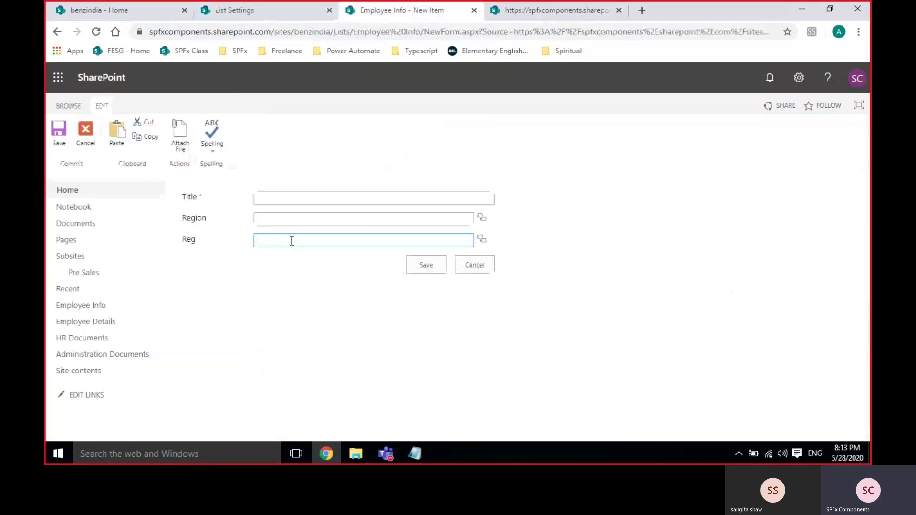
{"action": "type", "text": "pa"}
{"action": "left_click", "coordinate": [302, 267]}
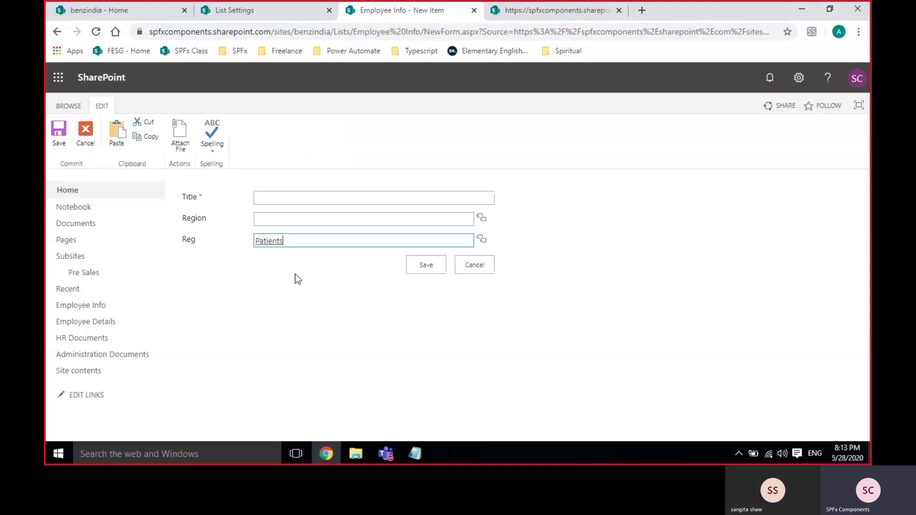
Check the terms under Patients in the Hospitals term set and change the new item's Reg value to ENT
{"action": "left_click", "coordinate": [533, 12]}
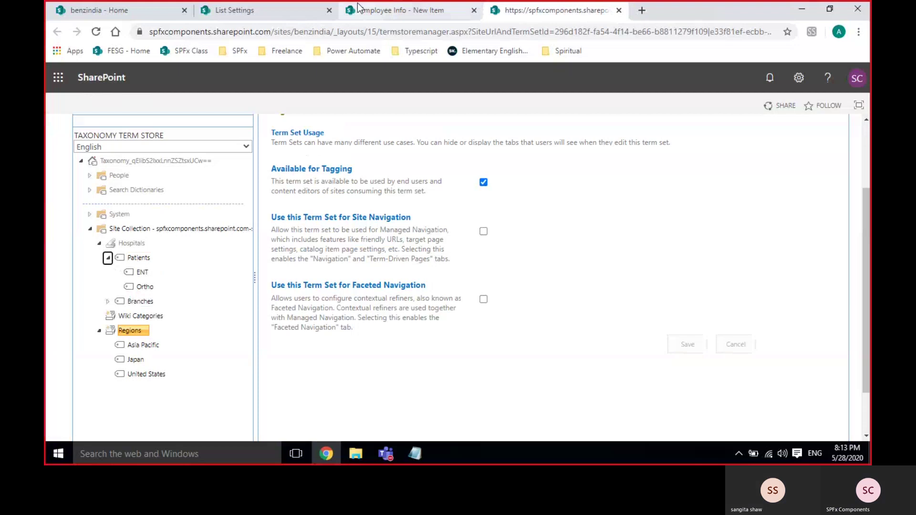
{"action": "left_click", "coordinate": [364, 19]}
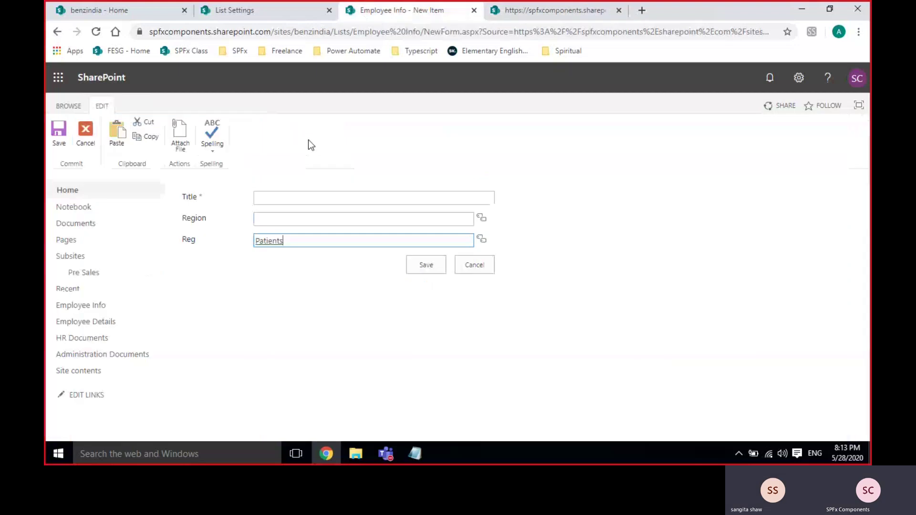
{"action": "double_click", "coordinate": [290, 239]}
{"action": "type", "text": "e"}
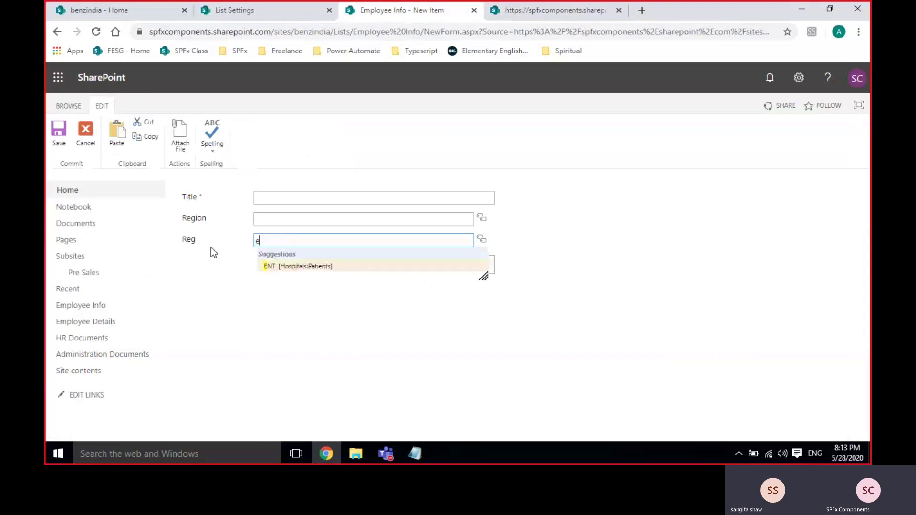
{"action": "left_click", "coordinate": [293, 267]}
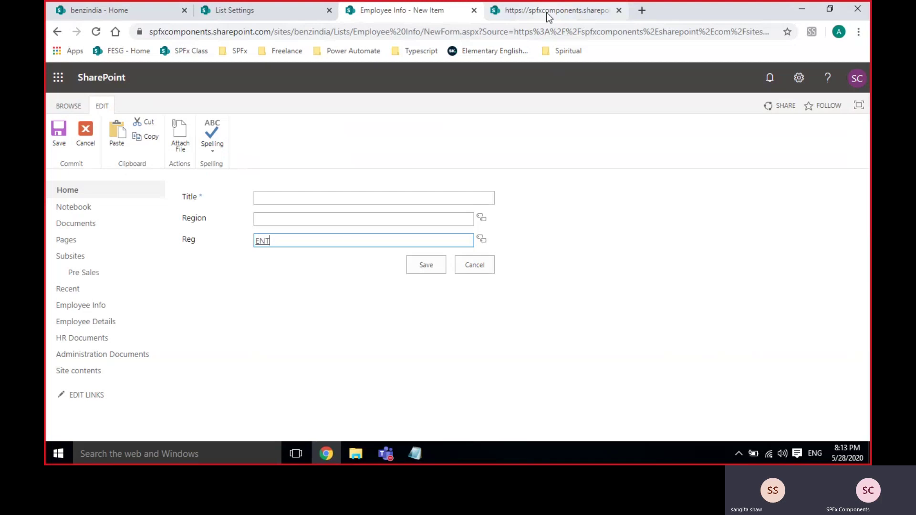
Set the new item's Region to Asia Pacific and its title to test, and save it
{"action": "left_click", "coordinate": [322, 218]}
{"action": "type", "text": "ap"}
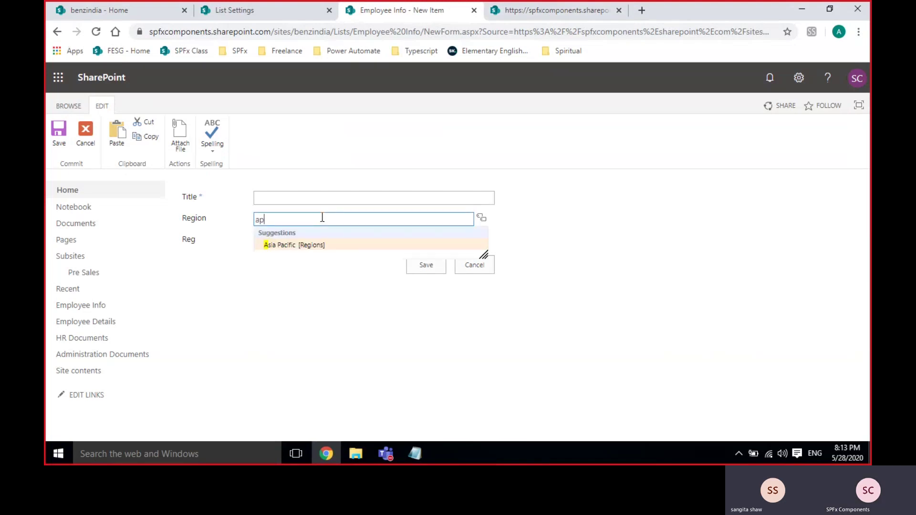
{"action": "key", "text": "BackSpace"}
{"action": "left_click", "coordinate": [297, 245]}
{"action": "left_click", "coordinate": [284, 198]}
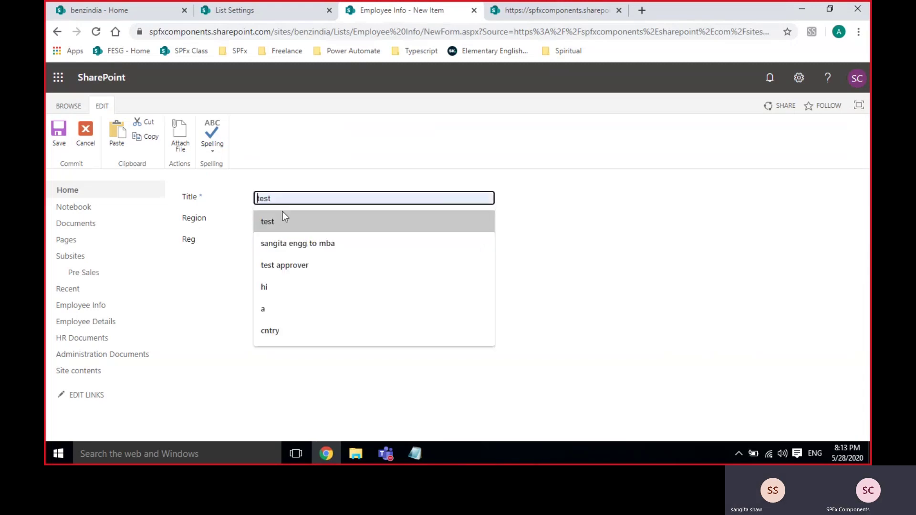
{"action": "left_click", "coordinate": [283, 220]}
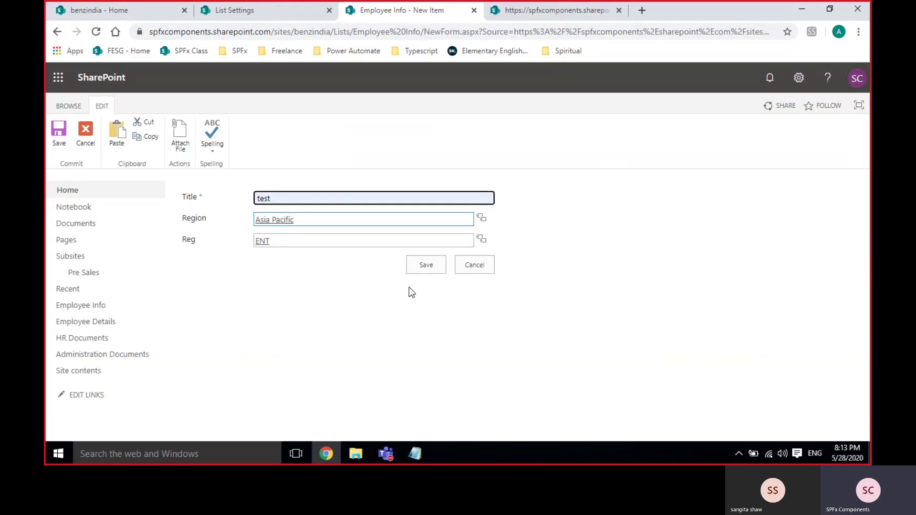
{"action": "left_click", "coordinate": [419, 265]}
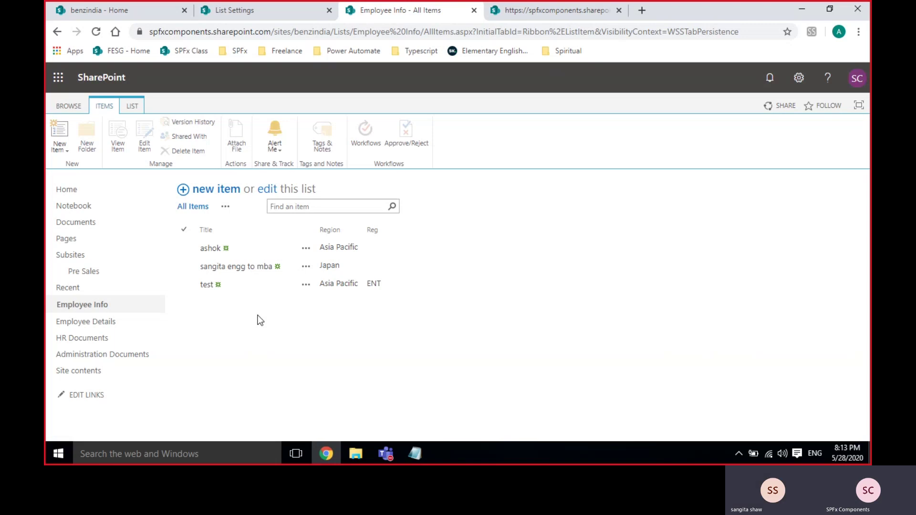
Edit the test item and try to save it with enttt as its Reg value
{"action": "left_click", "coordinate": [320, 284]}
{"action": "left_click", "coordinate": [207, 288]}
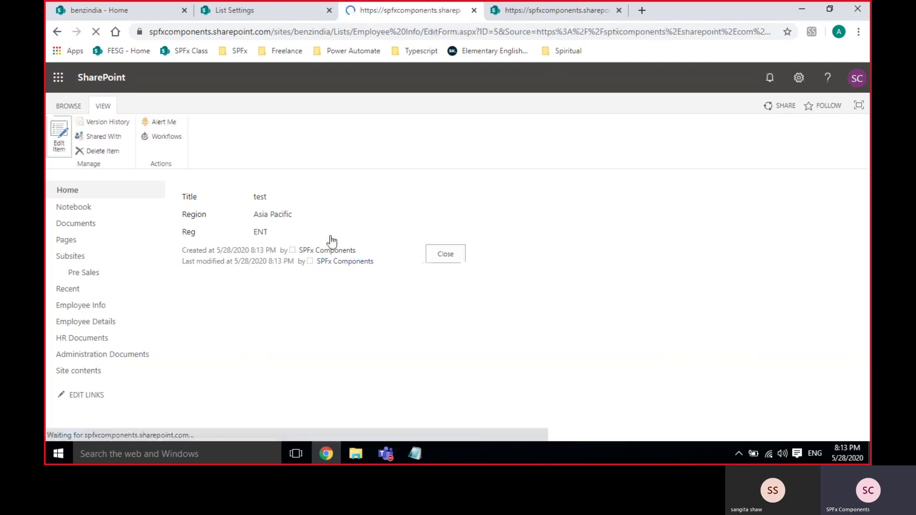
{"action": "double_click", "coordinate": [304, 241]}
{"action": "key", "text": "BackSpace"}
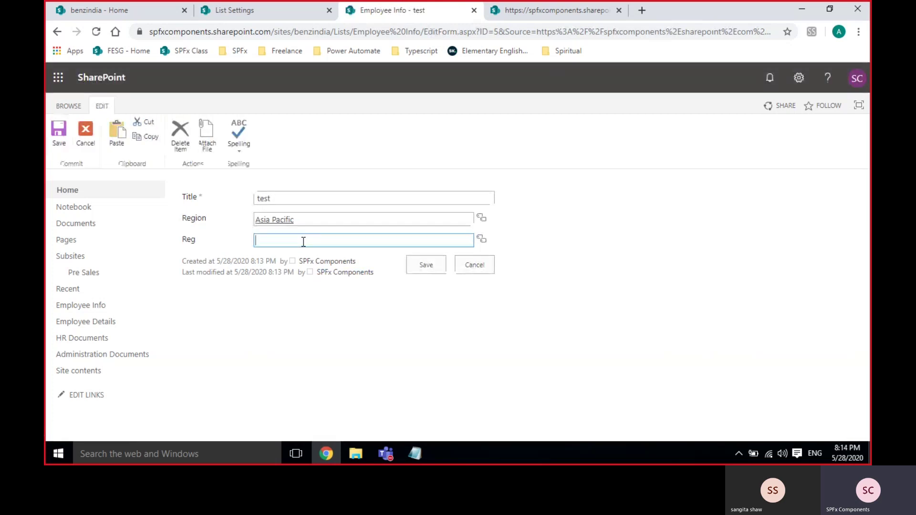
{"action": "type", "text": "enttt"}
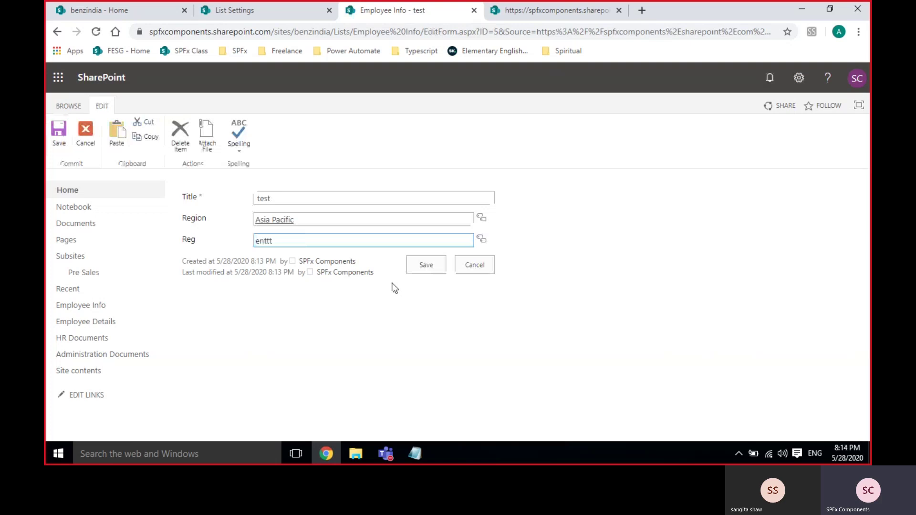
{"action": "left_click", "coordinate": [419, 268]}
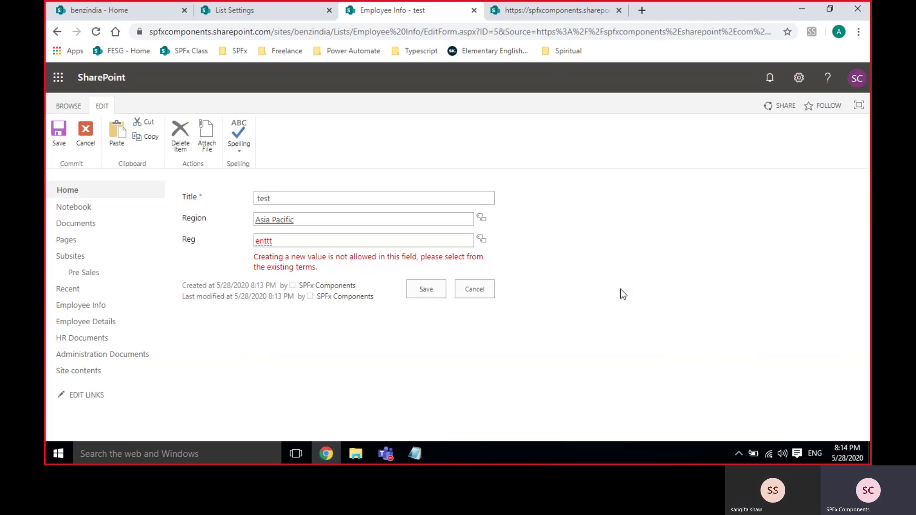
Clear the test item's Reg entry and enter en to bring up term suggestions
{"action": "left_click", "coordinate": [352, 240]}
{"action": "key", "text": "BackSpace"}
{"action": "key", "text": "BackSpace"}
{"action": "key", "text": "BackSpace"}
{"action": "key", "text": "BackSpace"}
{"action": "key", "text": "BackSpace"}
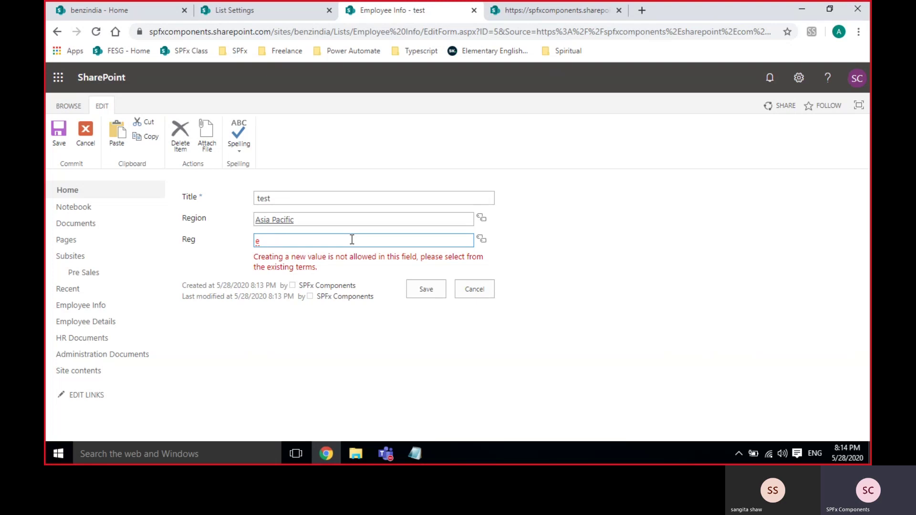
{"action": "type", "text": "en"}
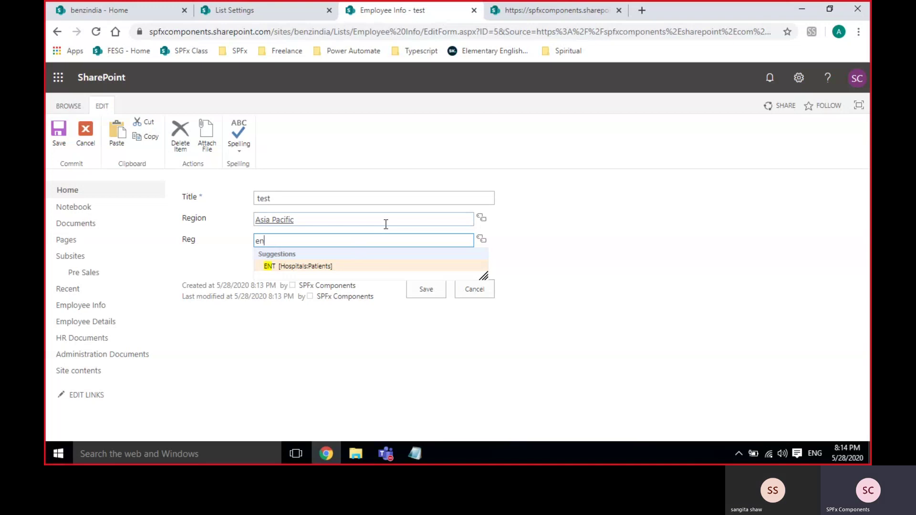
Review the terms under Branches in the term store, close it, and cancel the edit of the test item
{"action": "key", "text": "ctrl+Tab"}
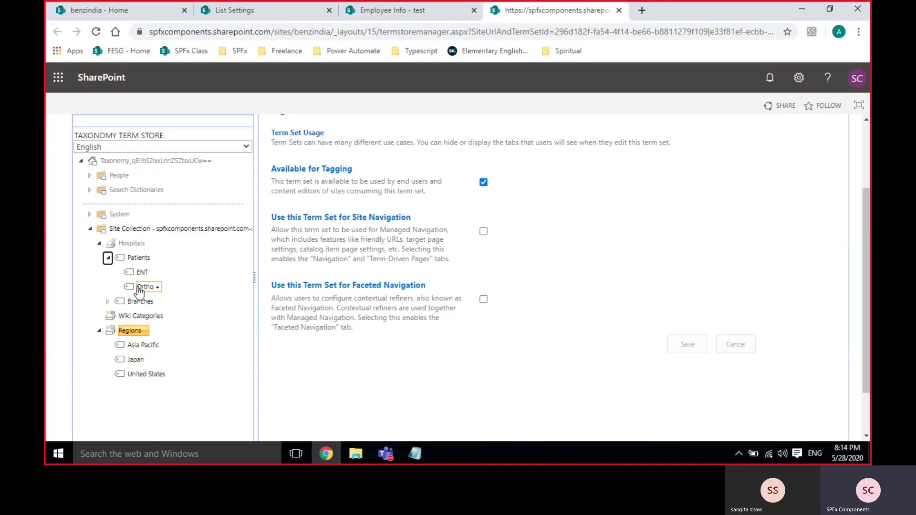
{"action": "left_click", "coordinate": [140, 301]}
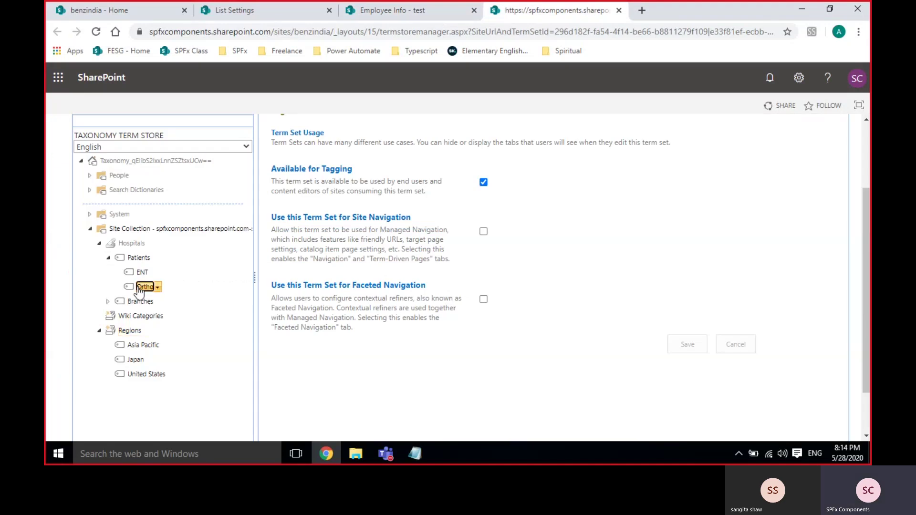
{"action": "left_click", "coordinate": [109, 302]}
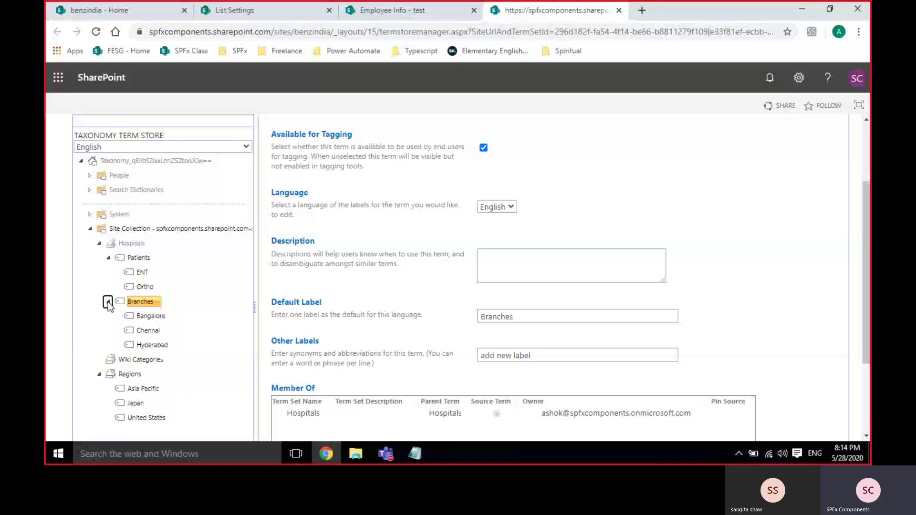
{"action": "left_click", "coordinate": [151, 345]}
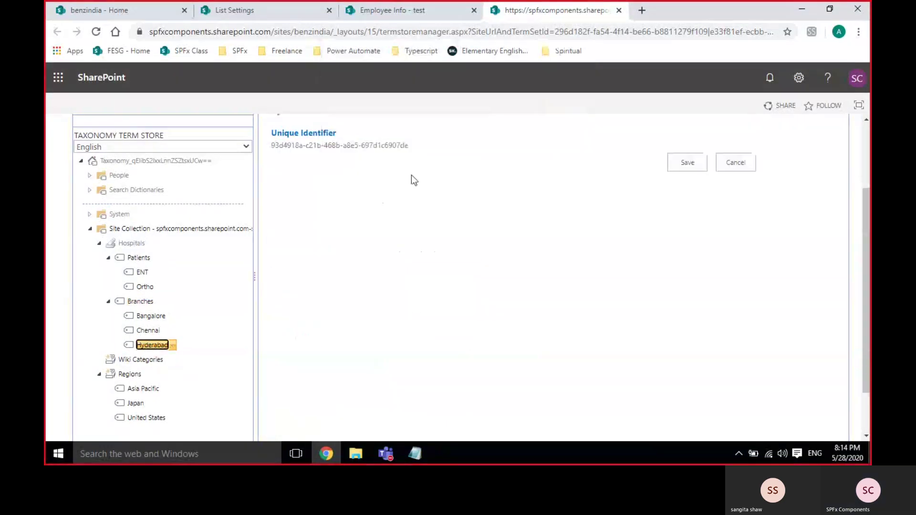
{"action": "left_click", "coordinate": [619, 10]}
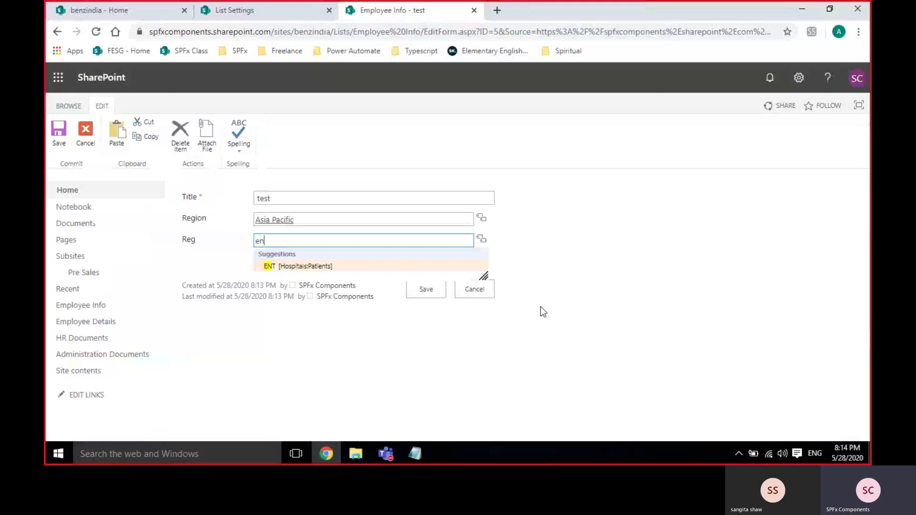
{"action": "left_click", "coordinate": [489, 293]}
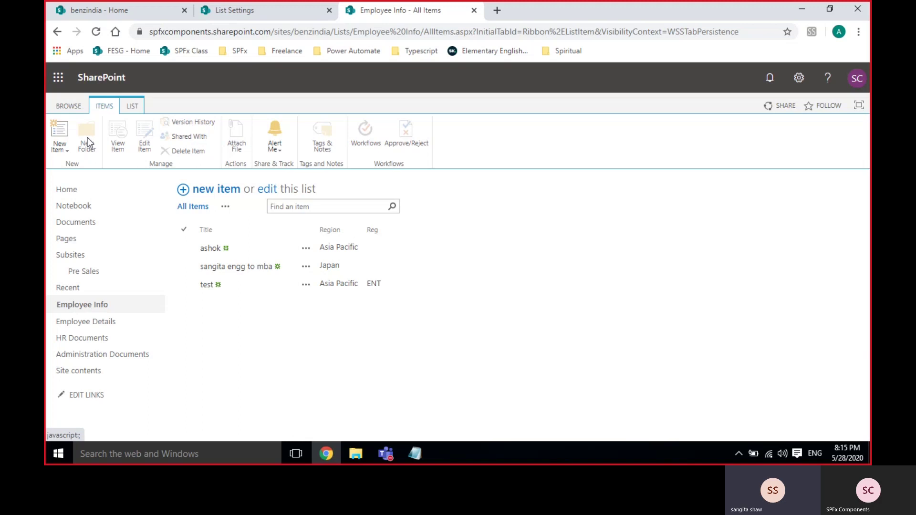
Close all other browser tabs and go from the Employee Info list through the site home page to the Pre Sales subsite
{"action": "right_click", "coordinate": [359, 10]}
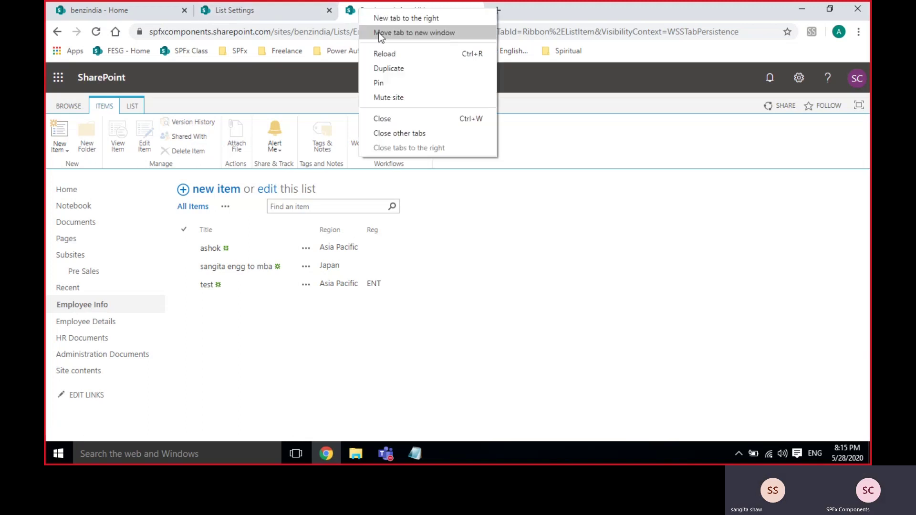
{"action": "left_click", "coordinate": [394, 134]}
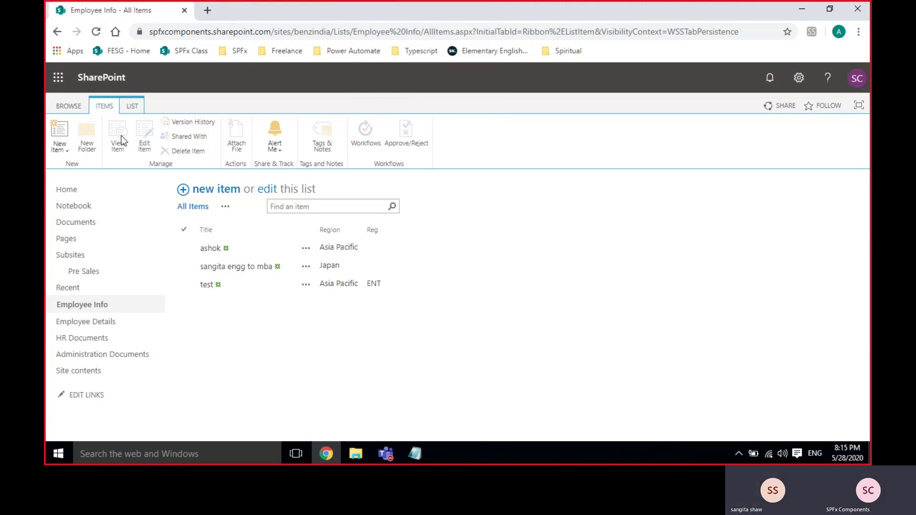
{"action": "left_click", "coordinate": [72, 106]}
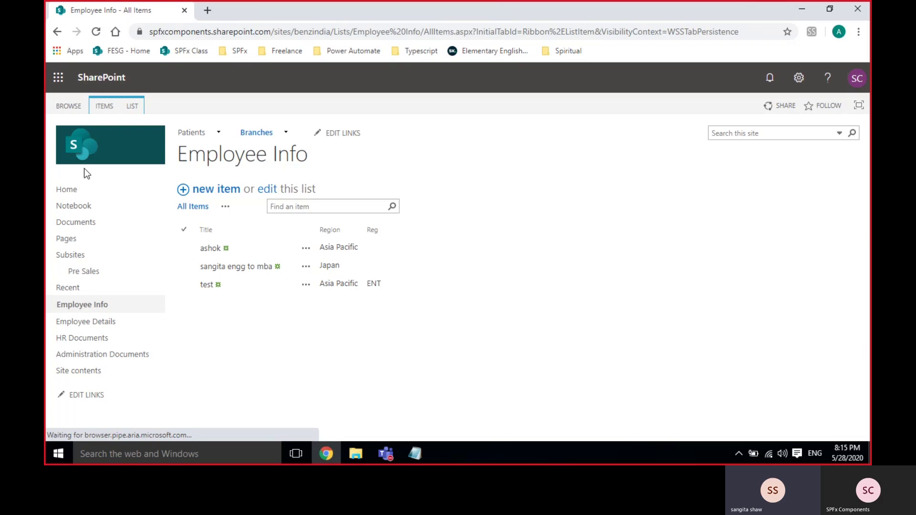
{"action": "left_click", "coordinate": [66, 189]}
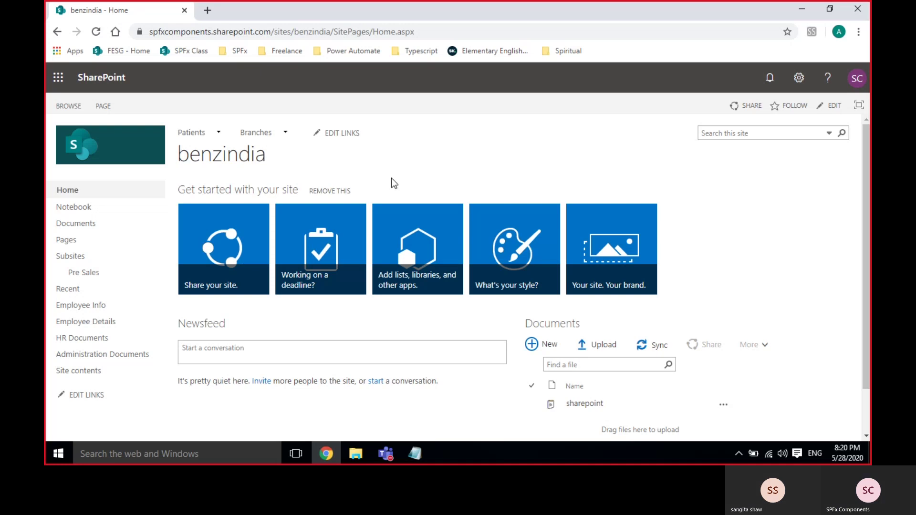
{"action": "left_click", "coordinate": [84, 272]}
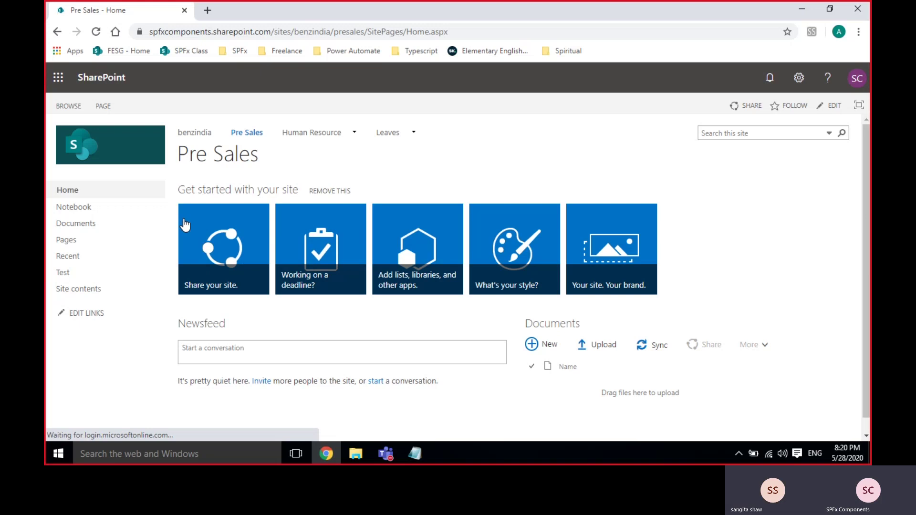
View the Pages library of the Pre Sales subsite, then go back to the benzindia home page
{"action": "left_click", "coordinate": [65, 244]}
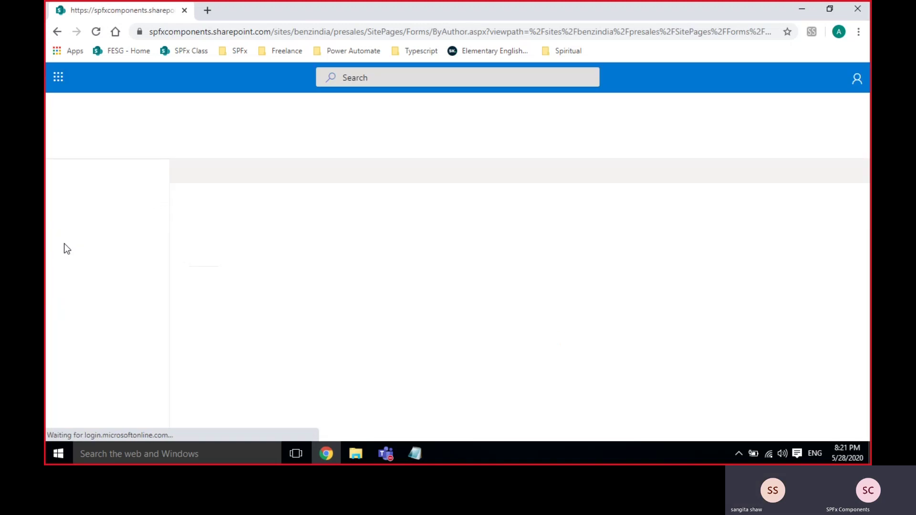
{"action": "left_click", "coordinate": [67, 133]}
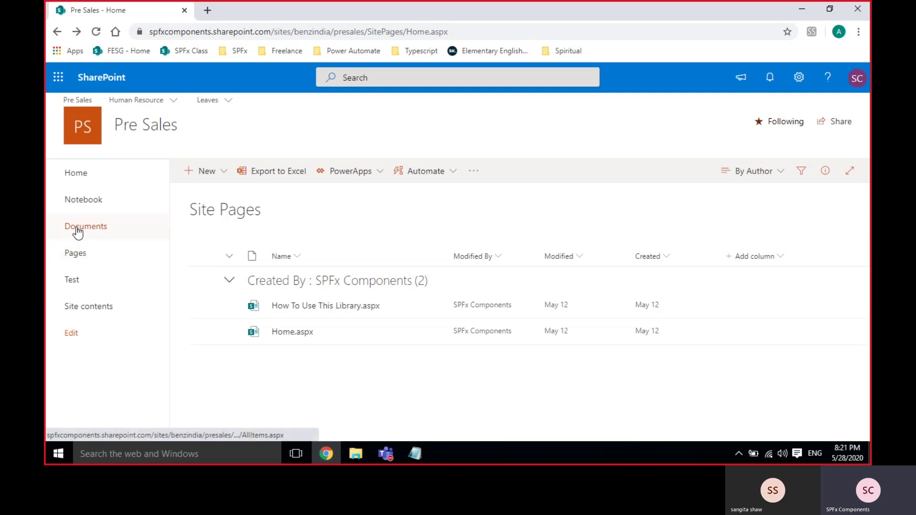
{"action": "left_click", "coordinate": [57, 32]}
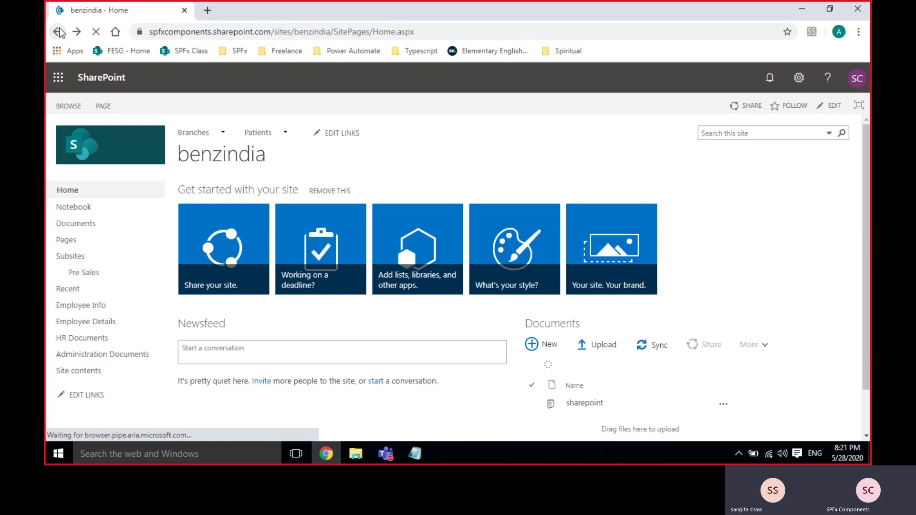
View the Employee Info list, return to the benzindia home page, and check the entries under Patients and Branches in the site navigation
{"action": "left_click", "coordinate": [94, 308]}
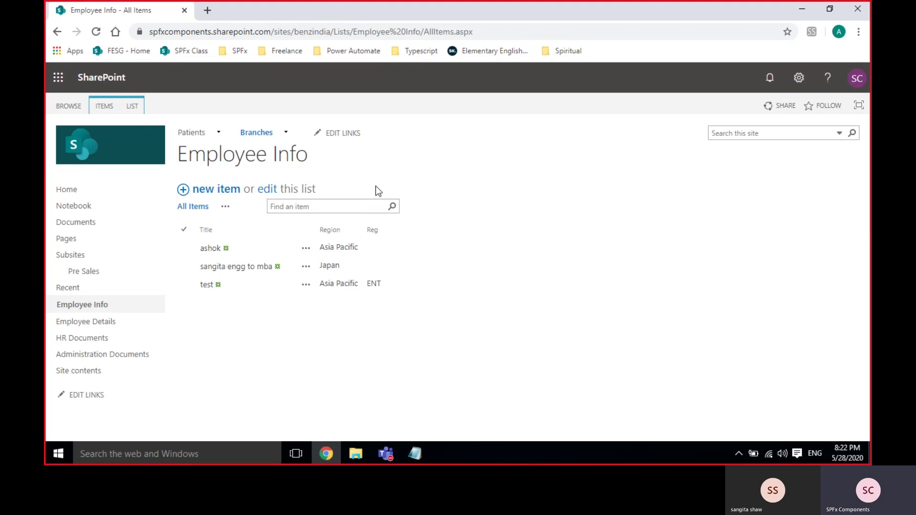
{"action": "left_click", "coordinate": [61, 192]}
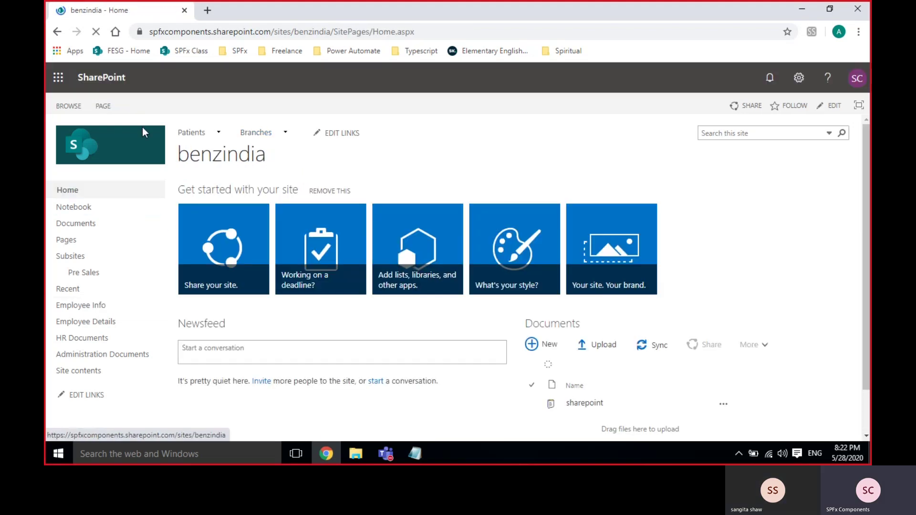
{"action": "mouse_move", "coordinate": [209, 139]}
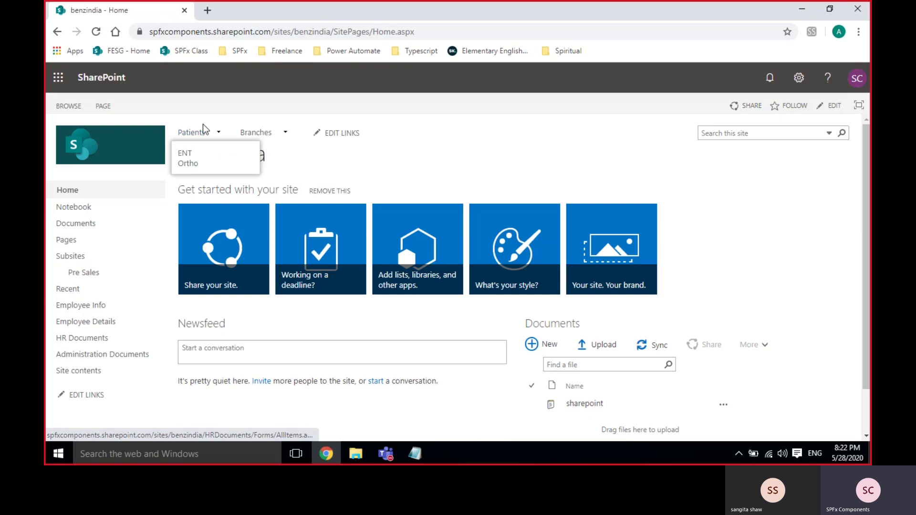
{"action": "mouse_move", "coordinate": [258, 134]}
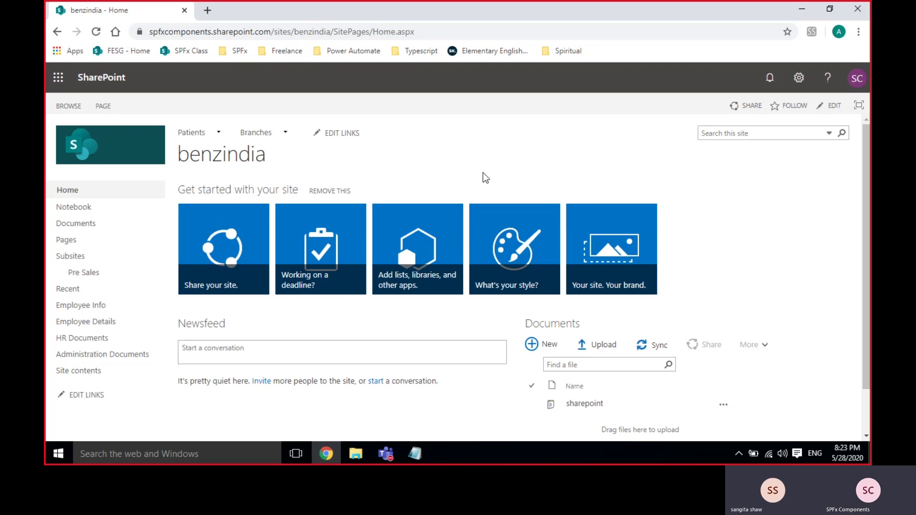
Switch to the SharePoint Training meeting in Microsoft Teams and bring up its additional meeting actions for stopping the recording
{"action": "left_click", "coordinate": [385, 453]}
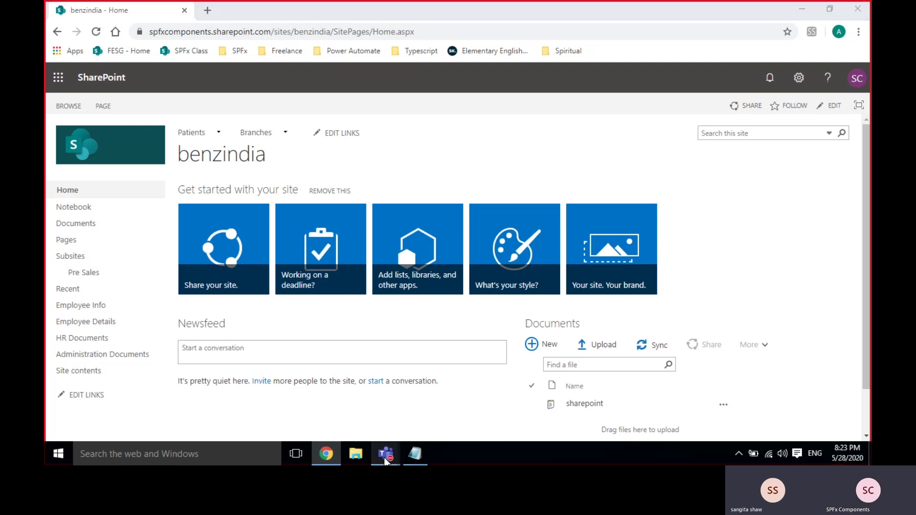
{"action": "left_click", "coordinate": [424, 376]}
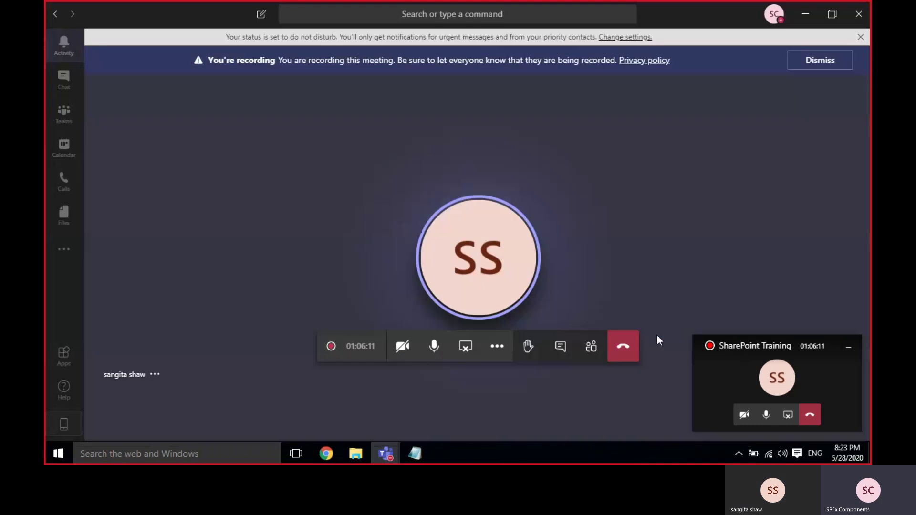
{"action": "left_click", "coordinate": [497, 346]}
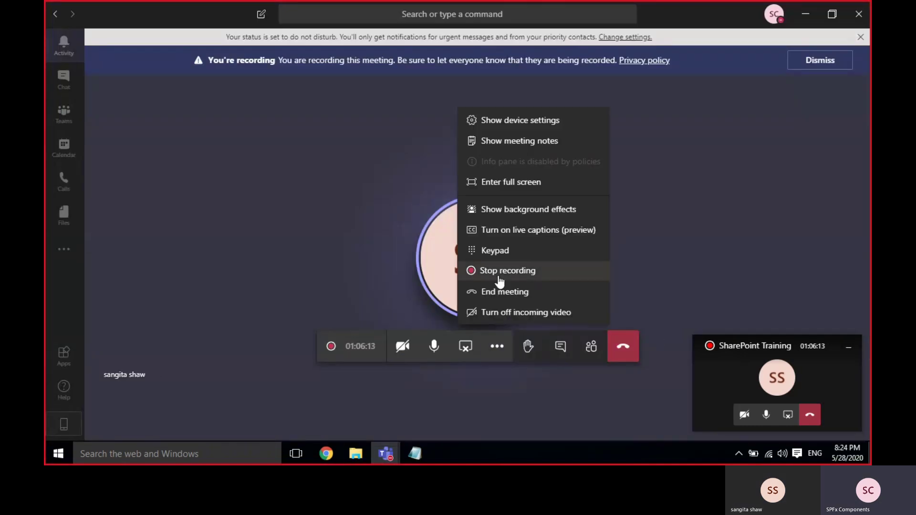